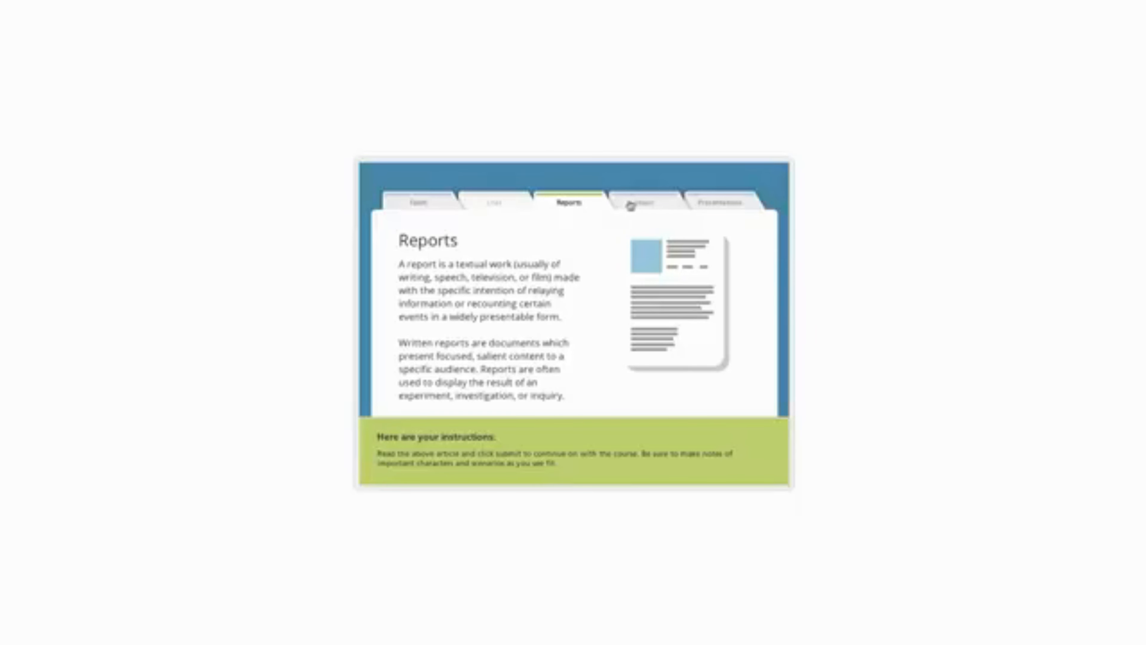
Step: View the content of the Email and Presentations tabs in the folder tabs example
left_click(647, 210)
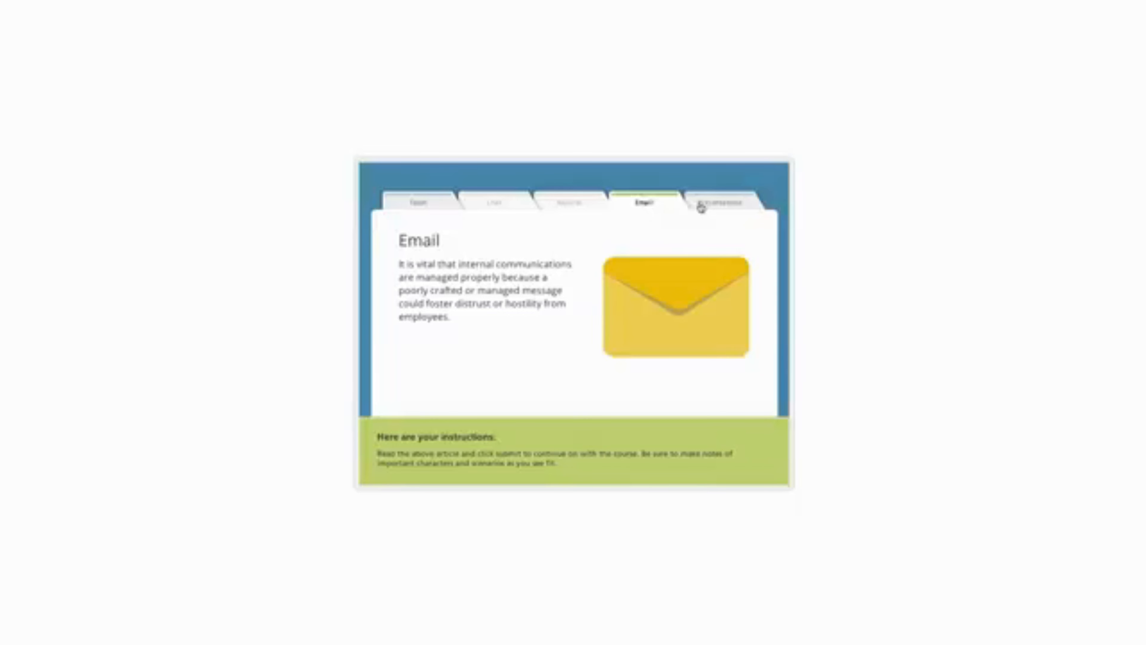
left_click(697, 212)
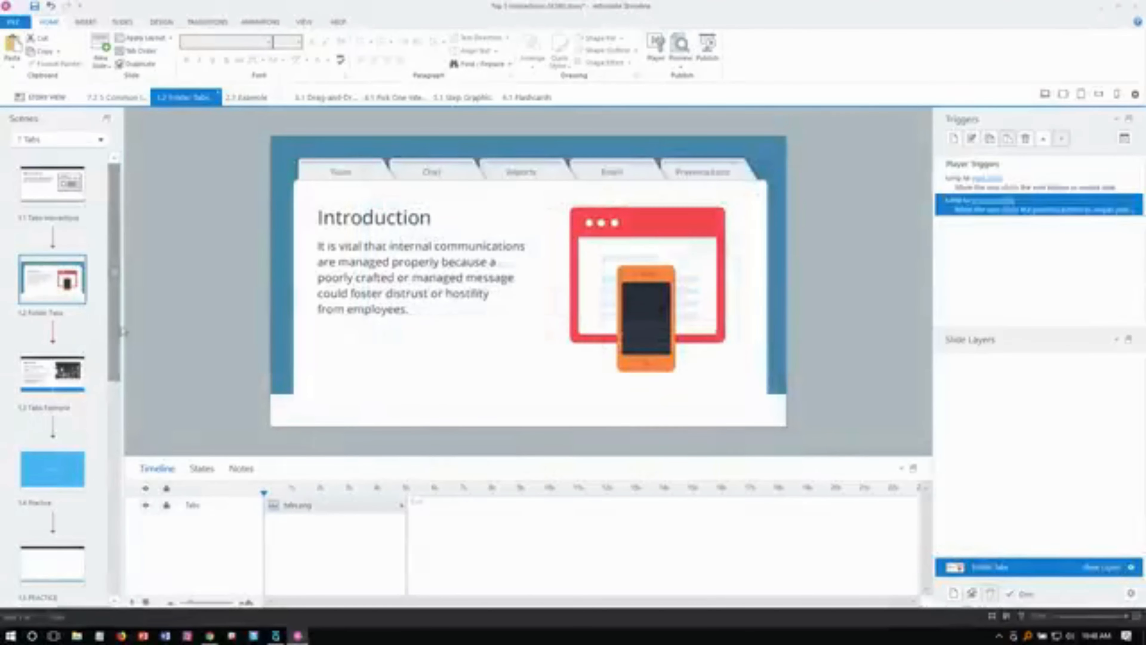
Step: Preview the Tabs Example slide on its own
left_click(48, 378)
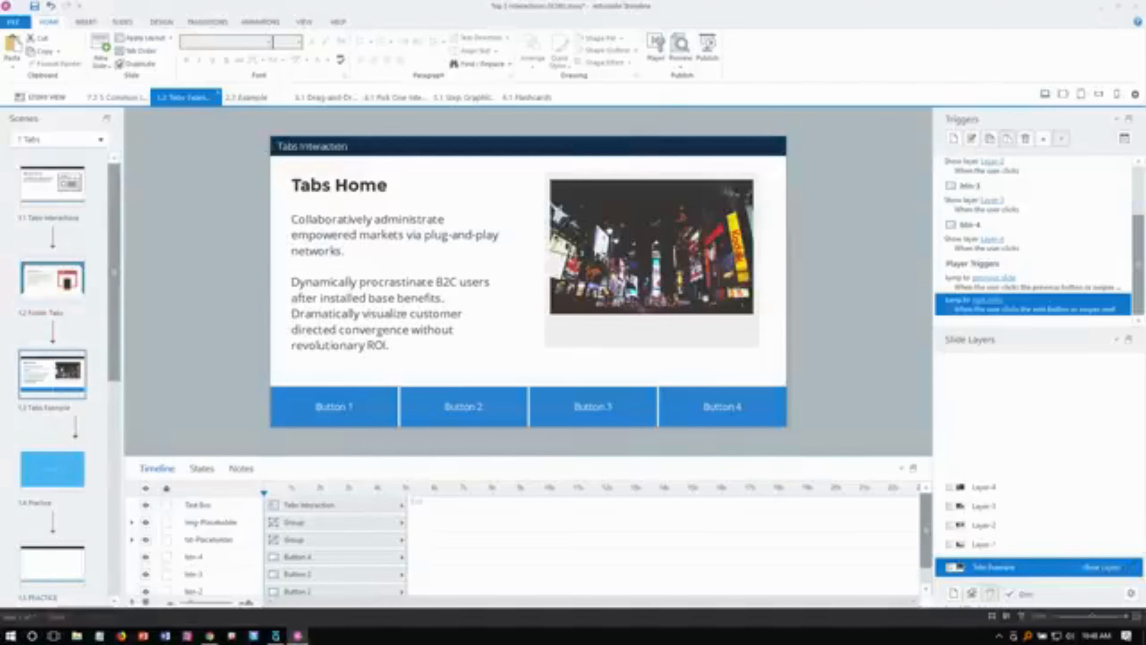
left_click(679, 67)
left_click(695, 79)
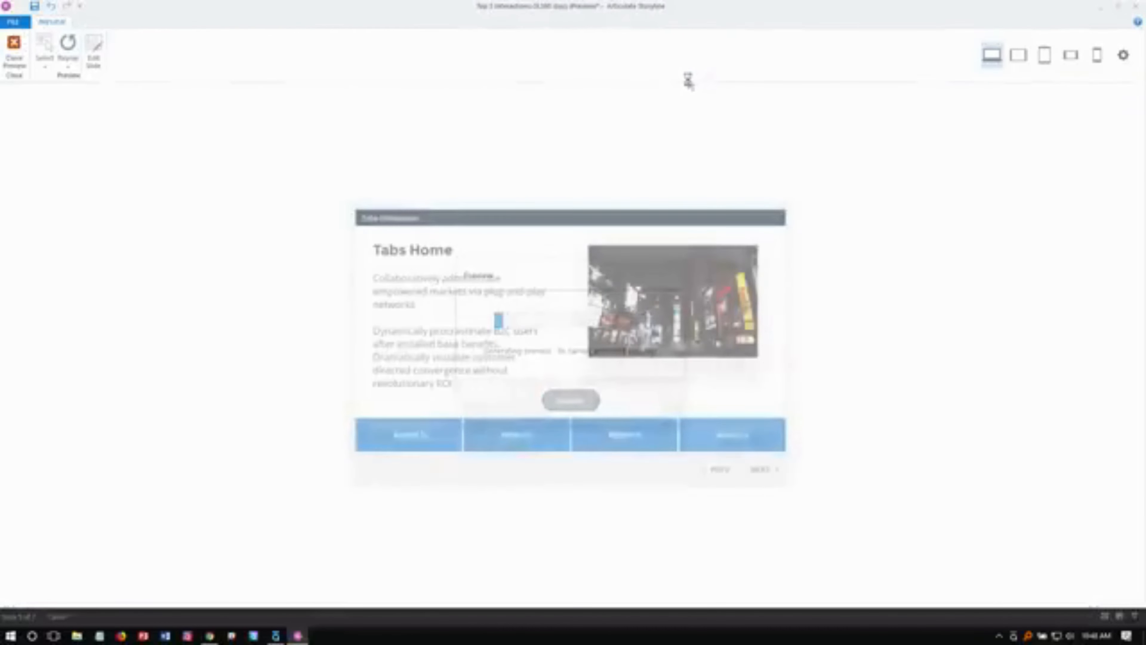
Step: Test Buttons 1 to 4 of the tabs interaction, go back to Button 3, and close the preview
left_click(409, 435)
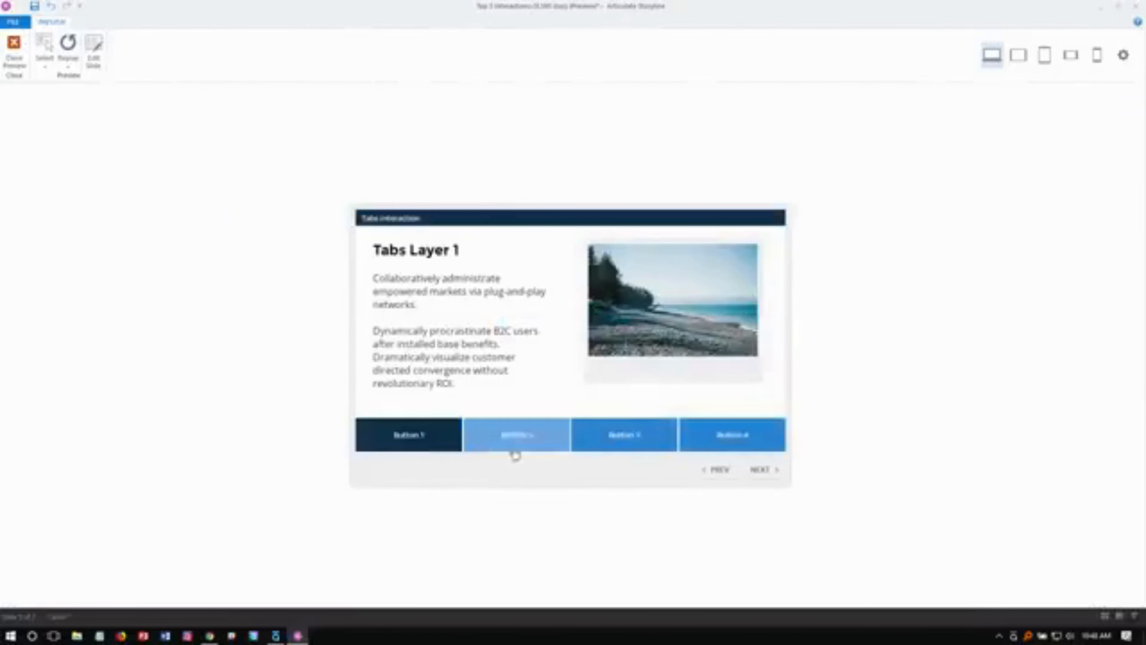
left_click(513, 445)
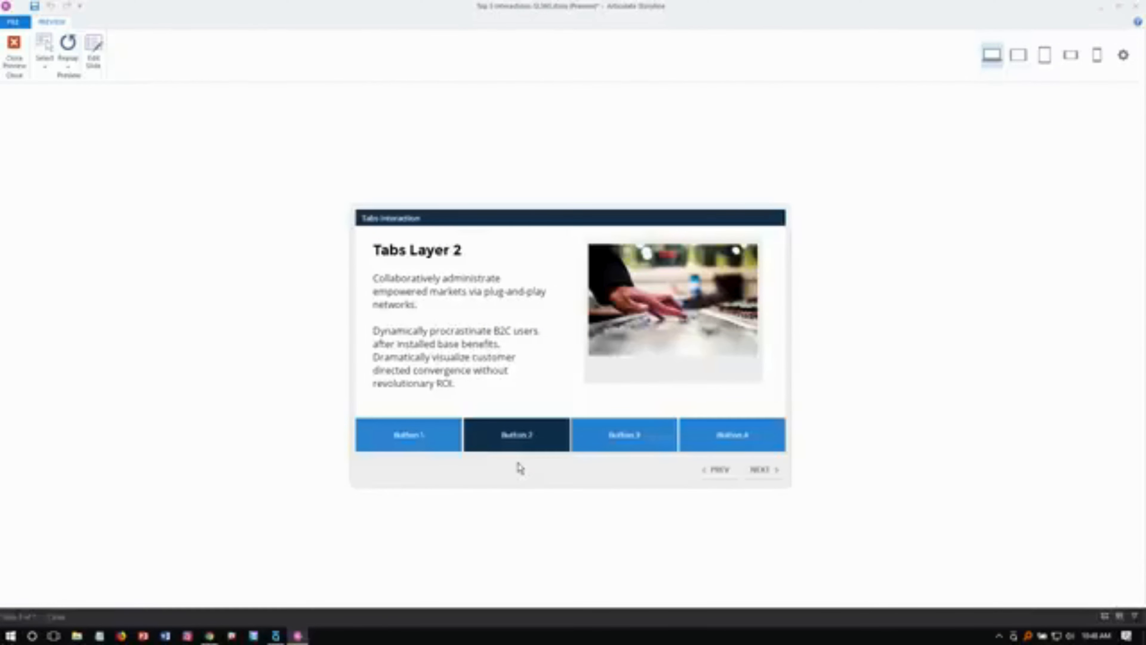
left_click(605, 440)
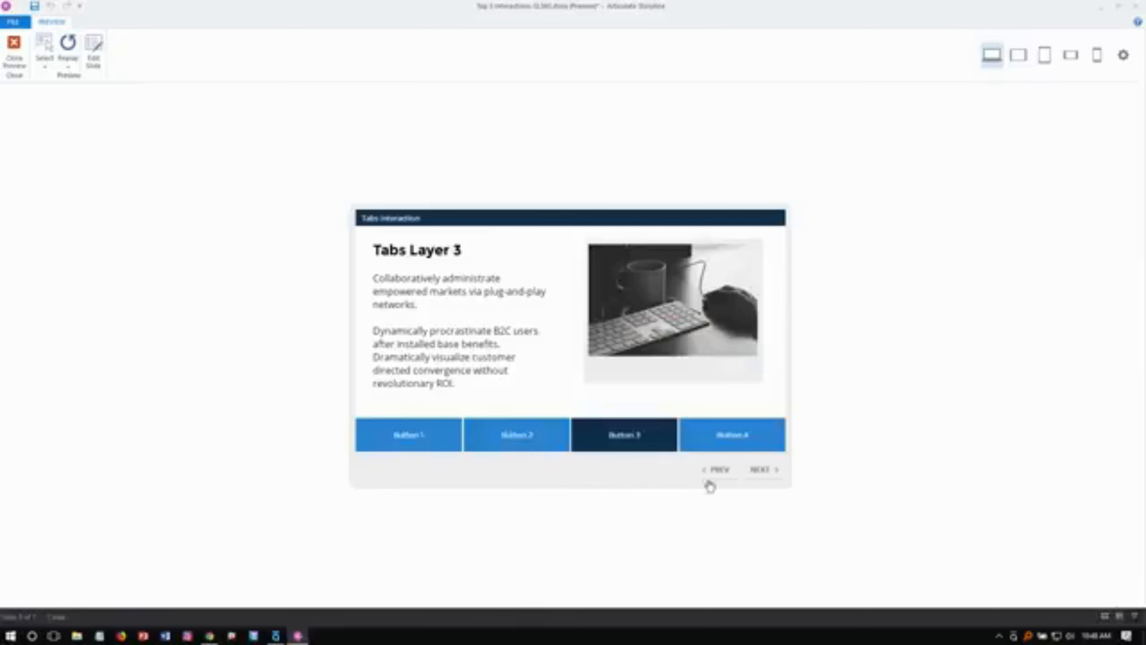
left_click(724, 438)
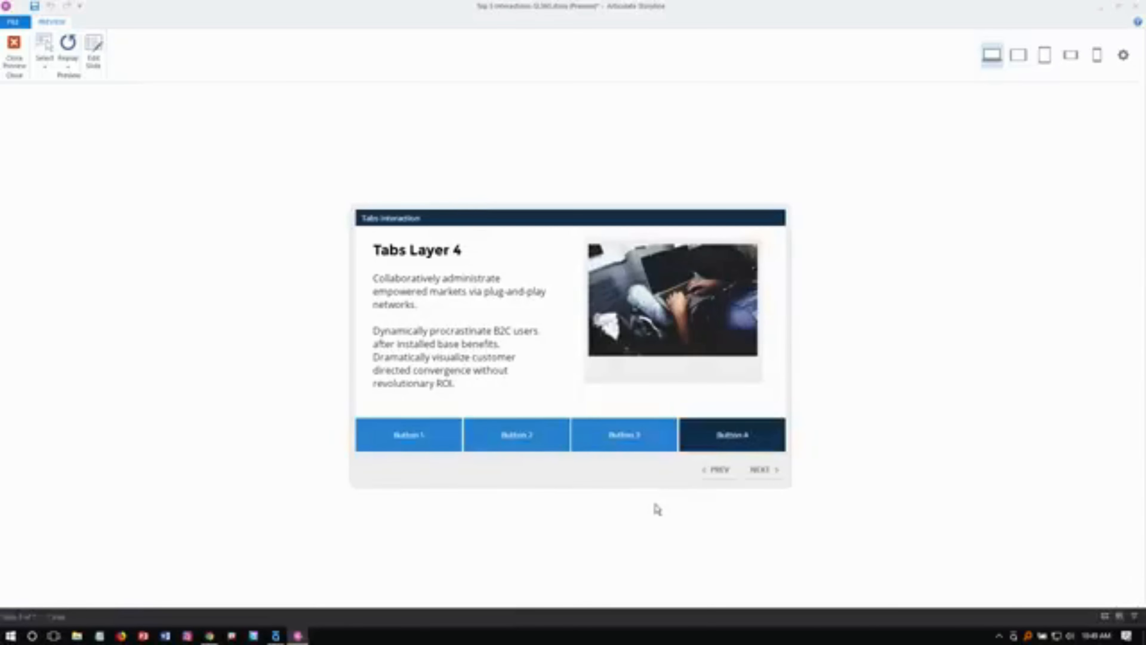
left_click(610, 443)
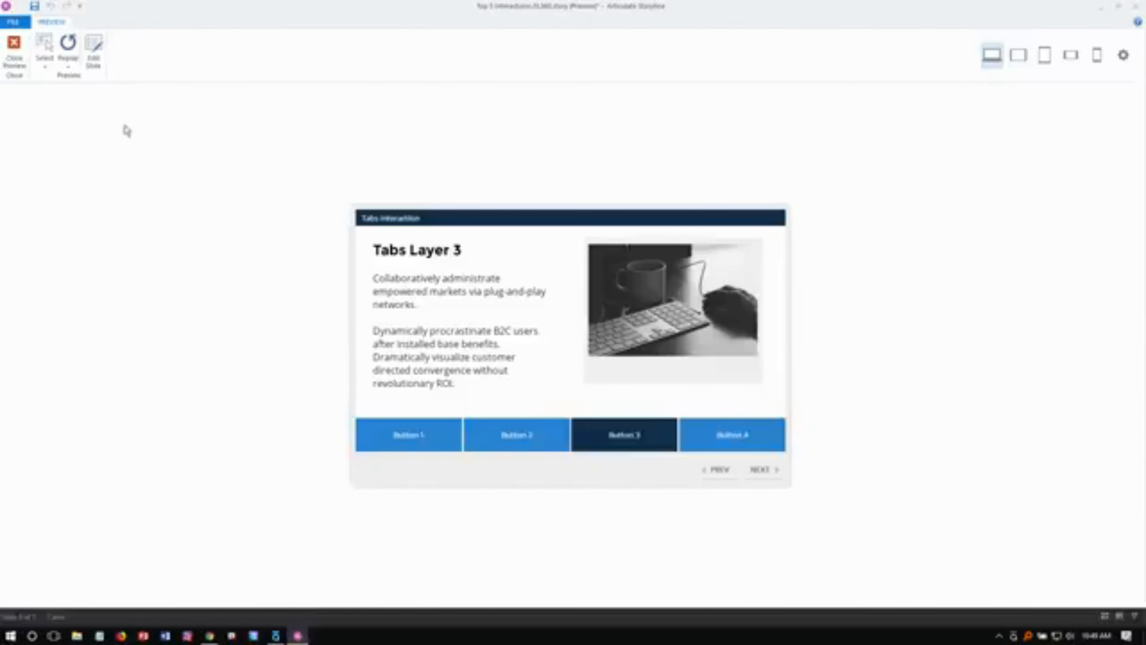
left_click(14, 51)
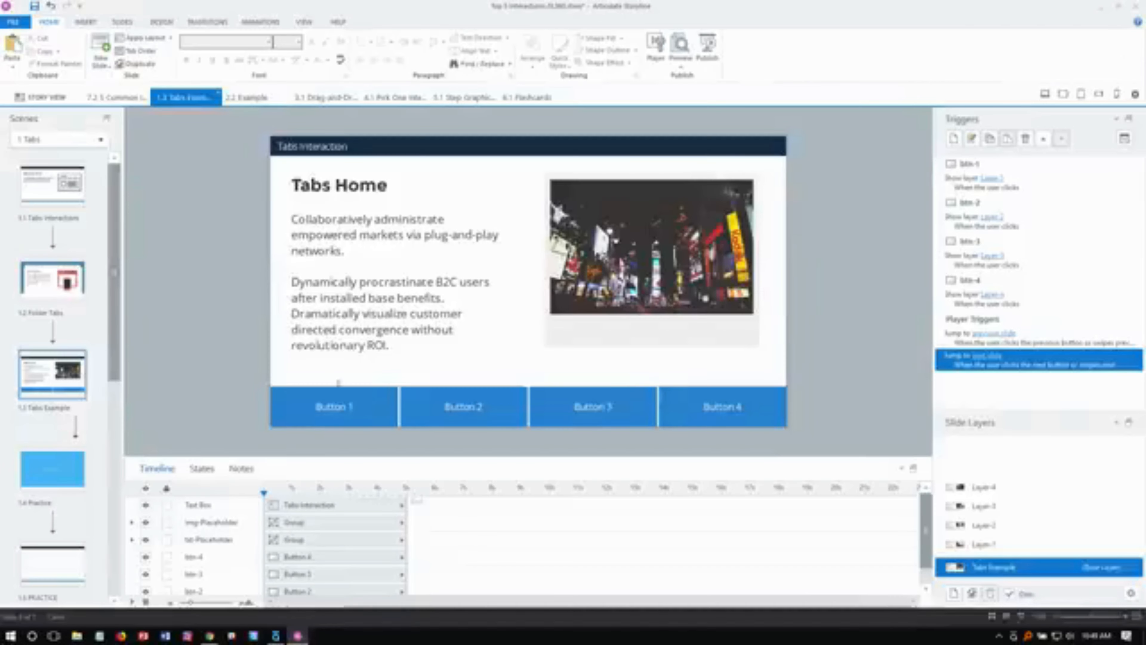
Step: Open the blank PRACTICE slide for editing, comparing it with the Tabs Example slide
scroll(52, 419, "down", 3)
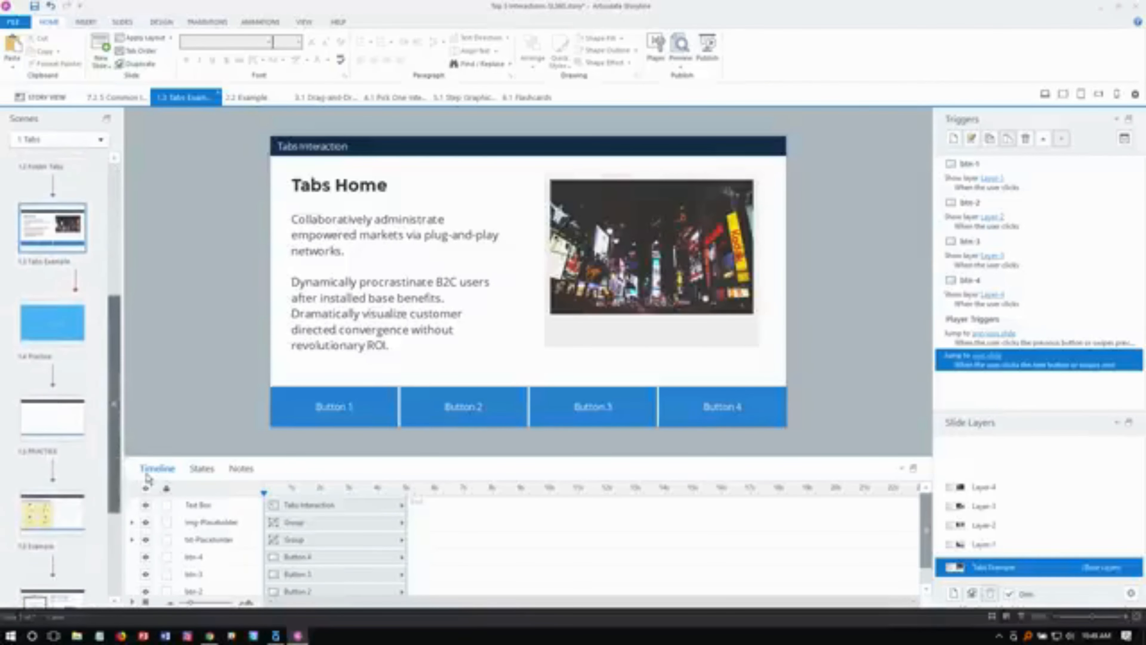
left_click(52, 418)
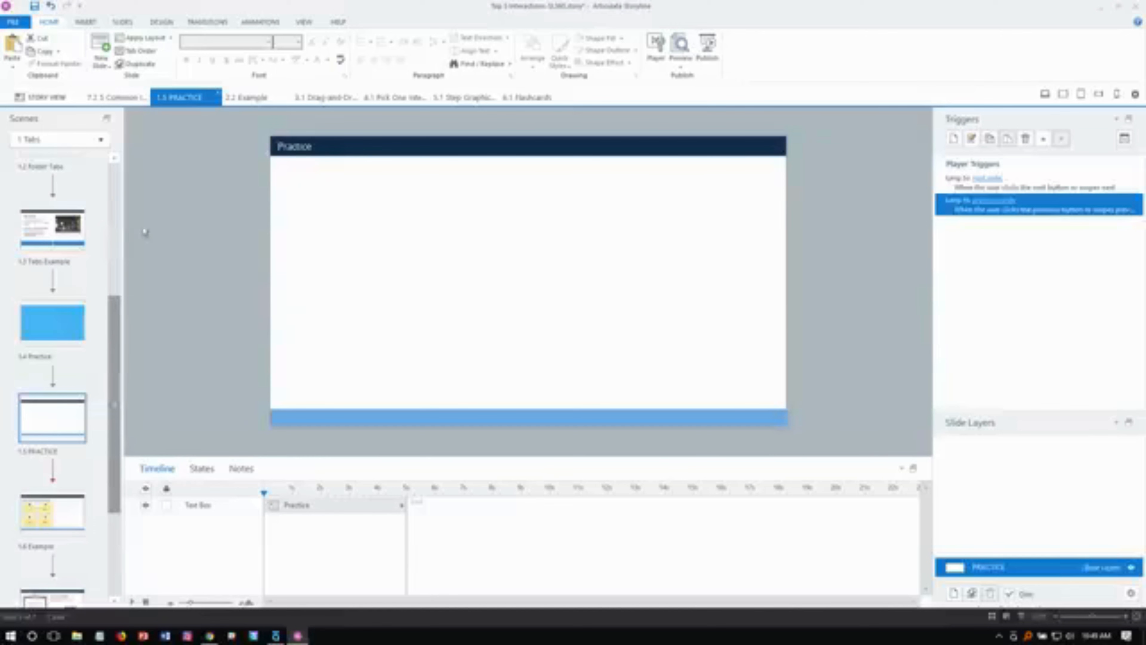
left_click(64, 228)
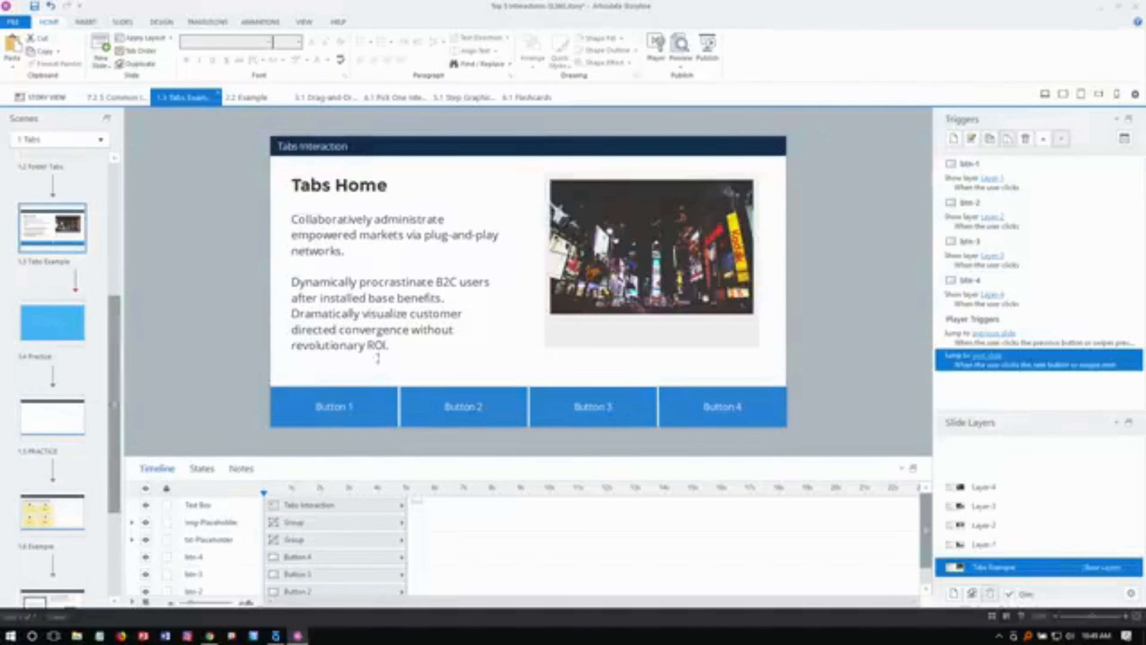
left_click(65, 420)
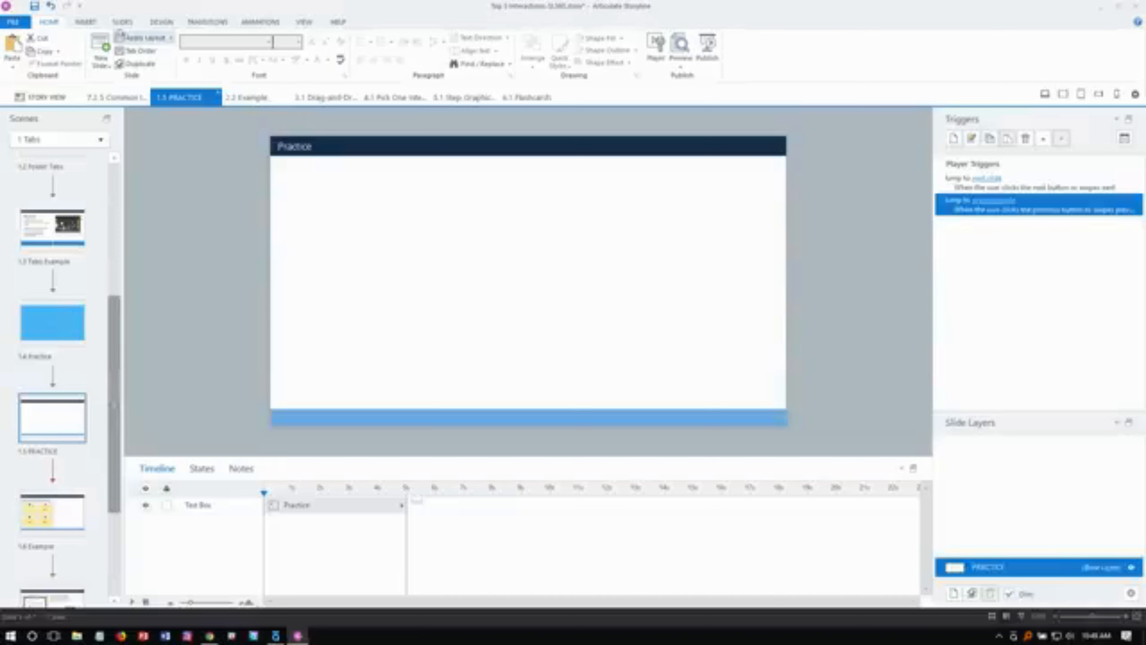
Step: Add a small wide rectangle to the PRACTICE slide and label it "Button 1"
left_click(86, 23)
left_click(281, 67)
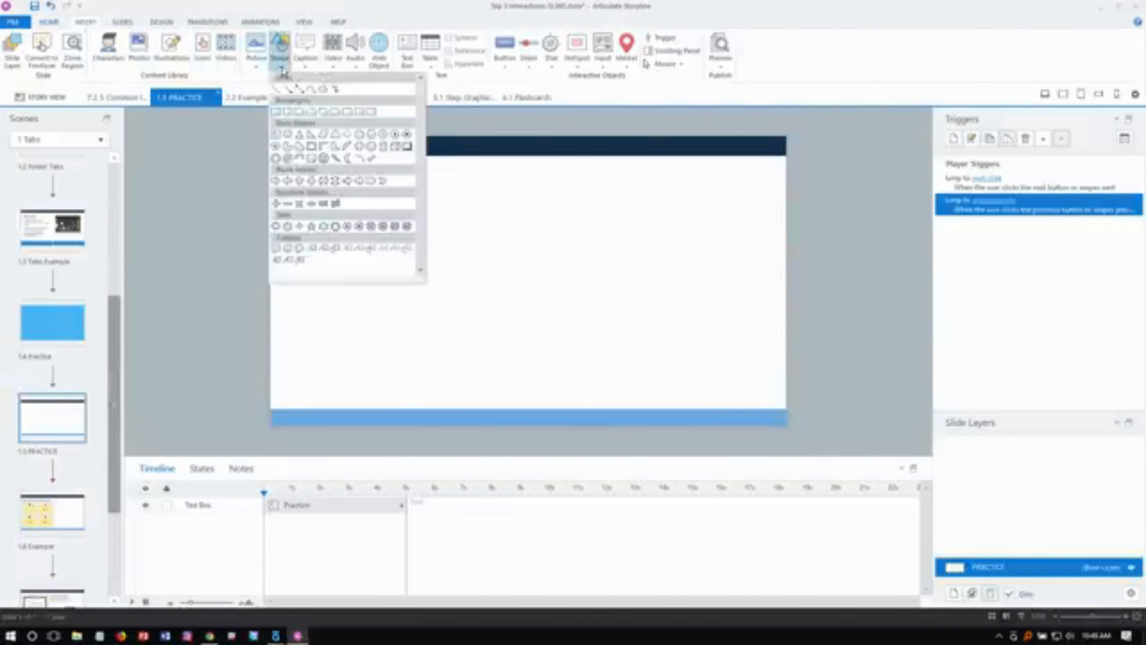
left_click(276, 112)
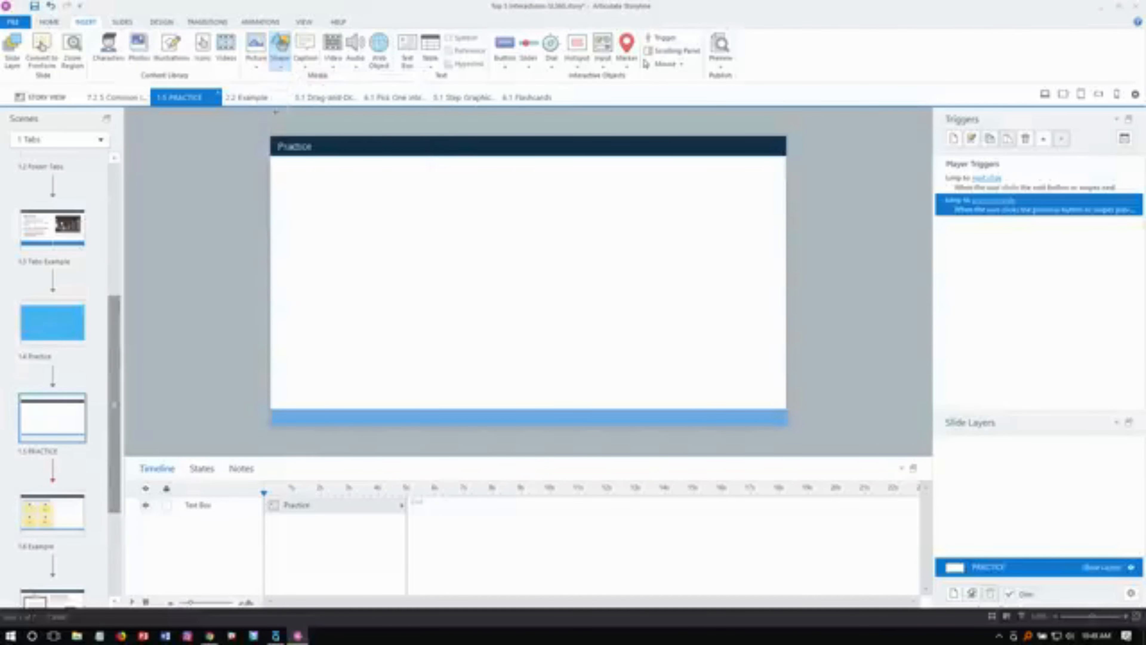
left_click(318, 262)
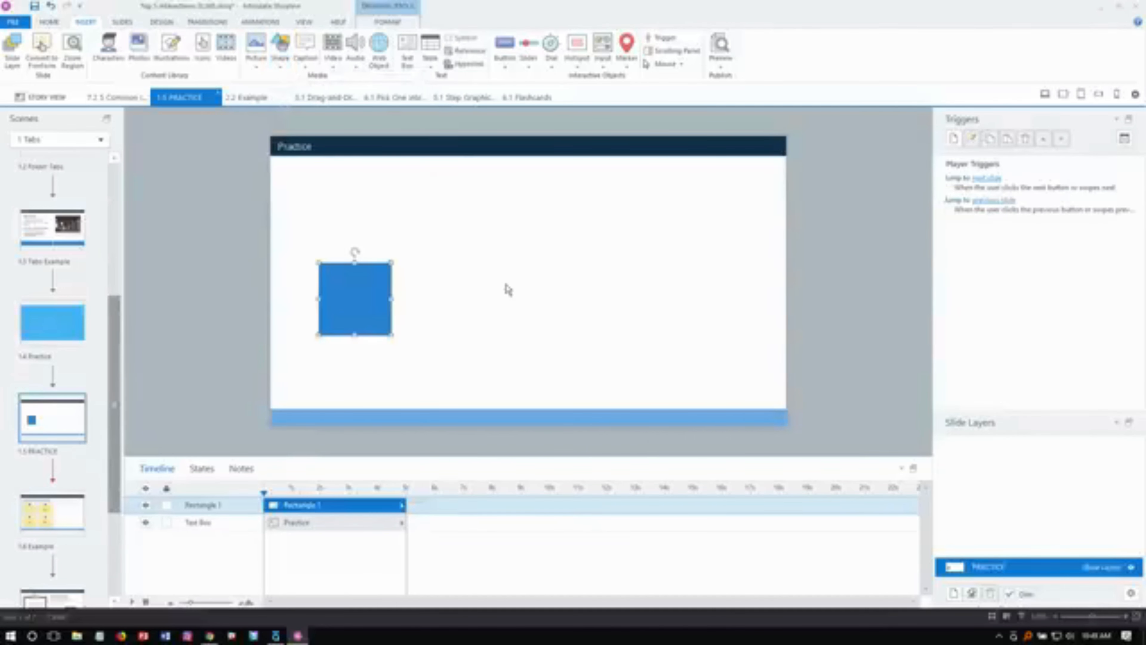
left_click_drag(391, 334, 416, 298)
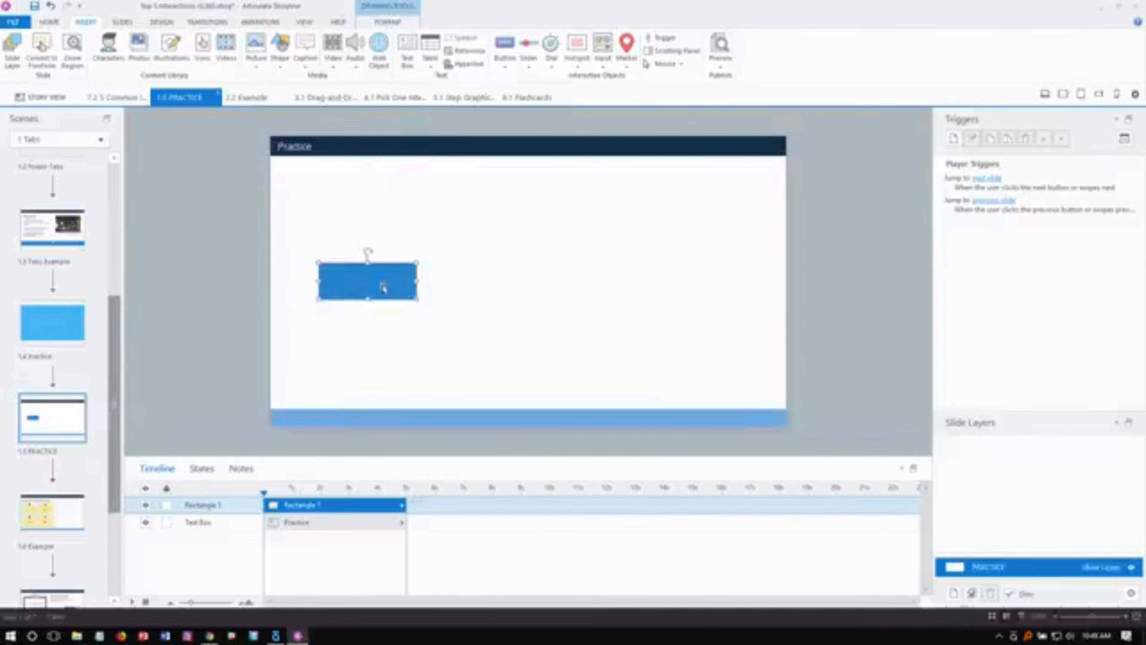
type("Button1")
Step: Place Button 1 in the slide's lower-left corner and add a duplicate beside it labelled "Button 2"
left_click_drag(389, 268, 341, 396)
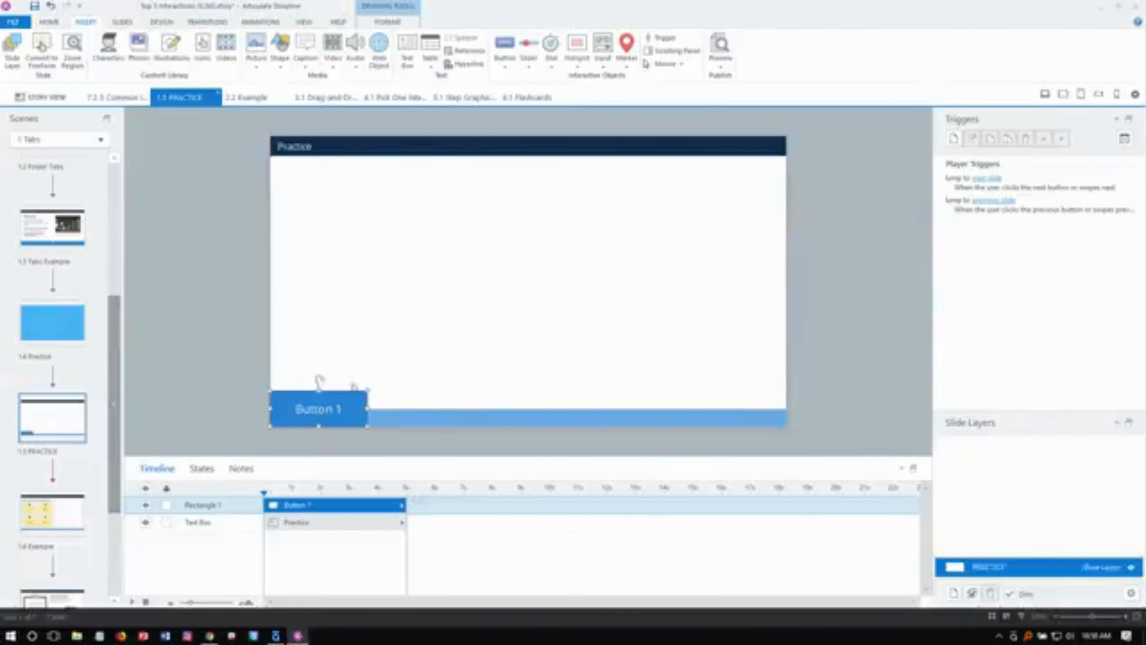
key("ctrl+d")
left_click_drag(338, 396, 434, 387)
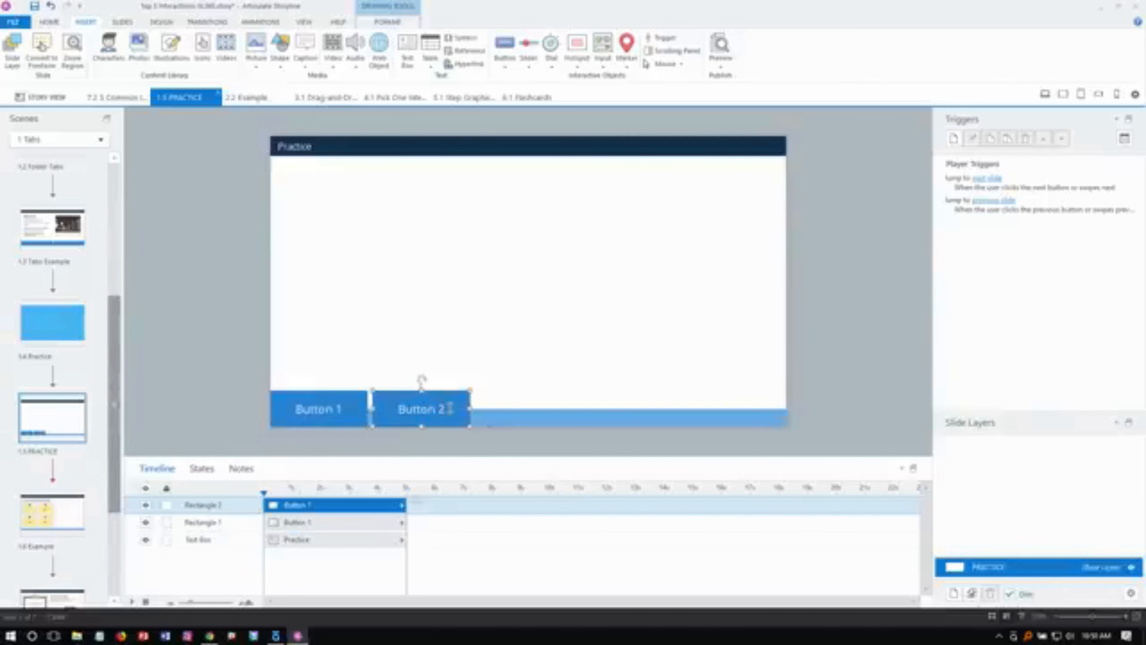
Step: Duplicate Button 2 twice and line up the copies to its right along the slide's lower edge
left_click(450, 392)
left_click_drag(451, 392, 555, 389)
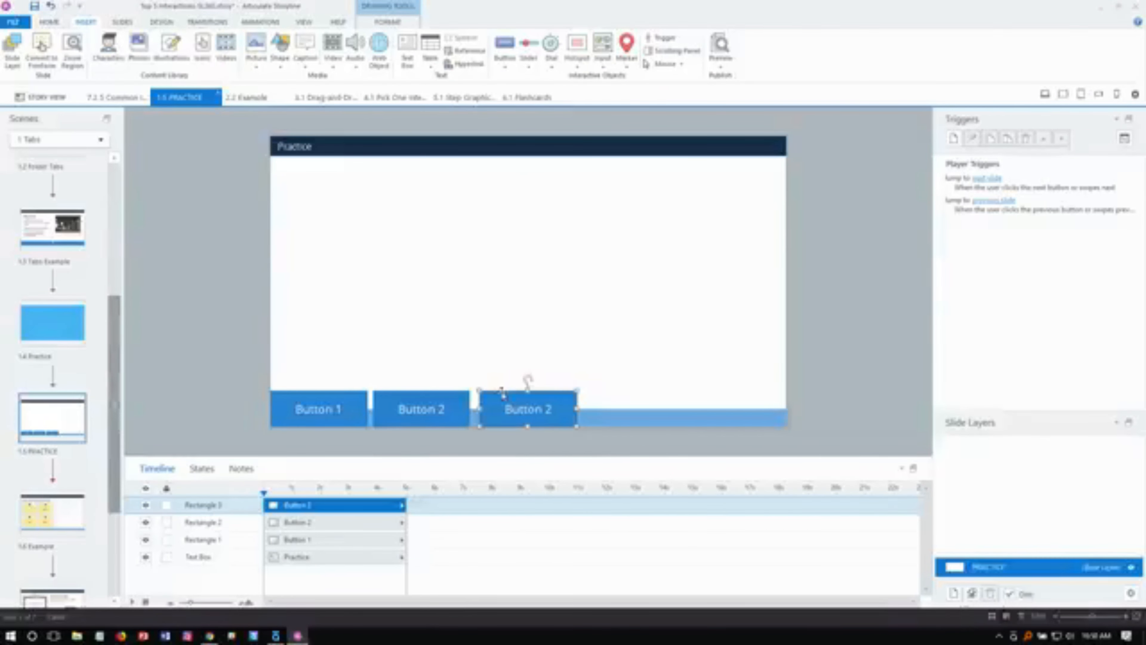
key("ctrl+d")
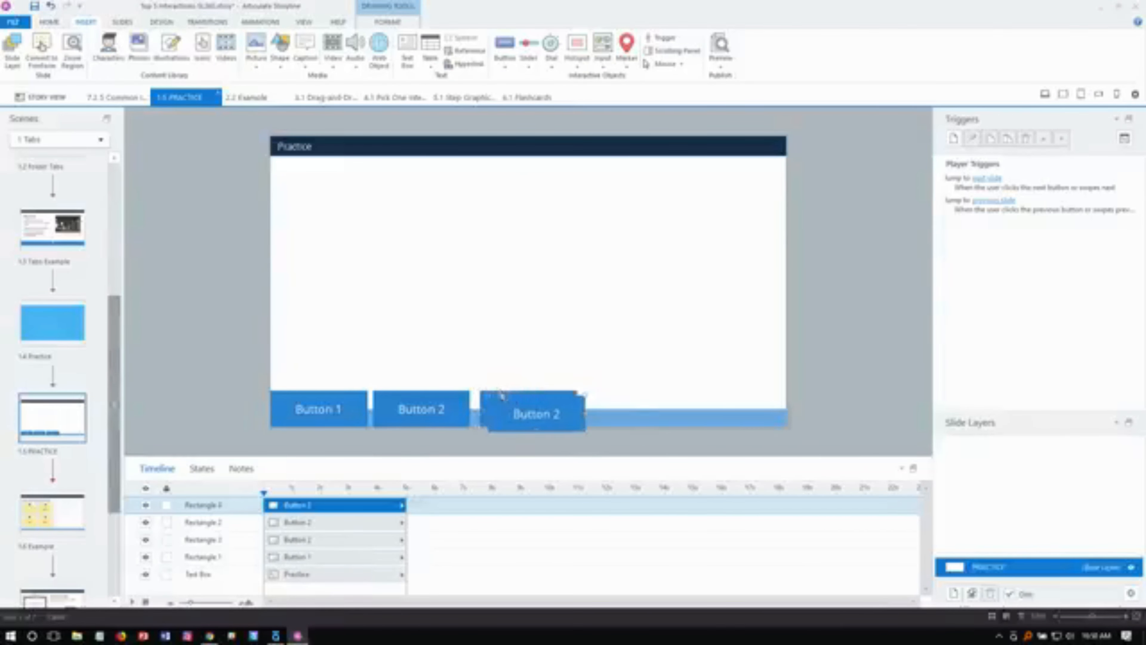
left_click_drag(503, 393, 601, 389)
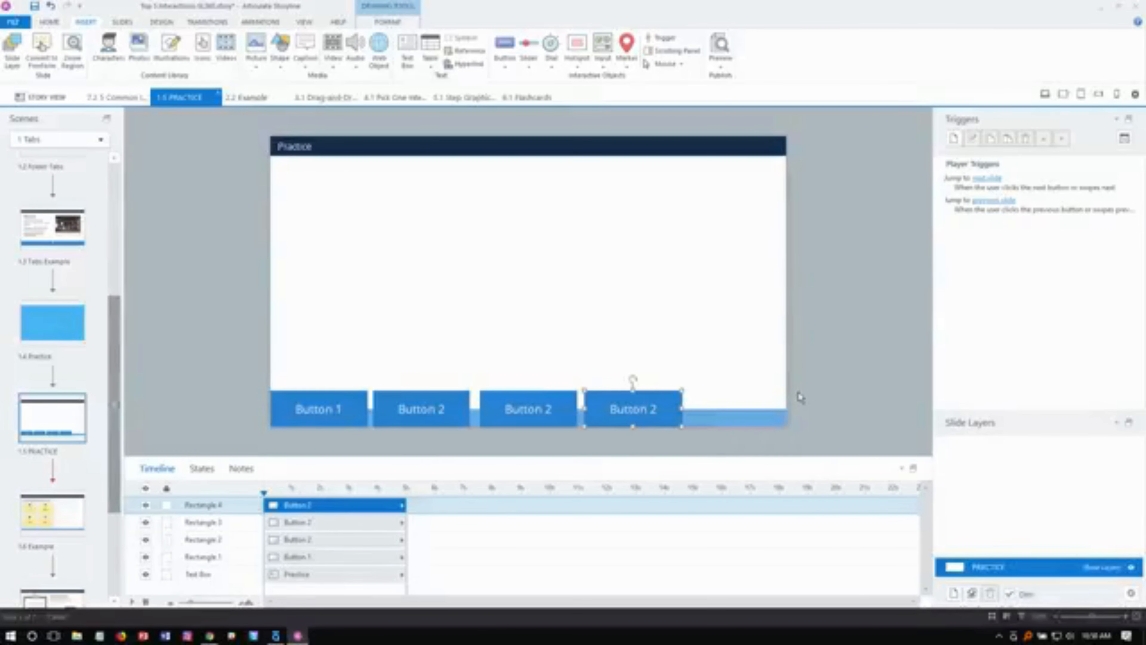
Step: Group the four buttons, stretch the group to the slide's right edge, and ungroup them
left_click_drag(803, 369, 247, 463)
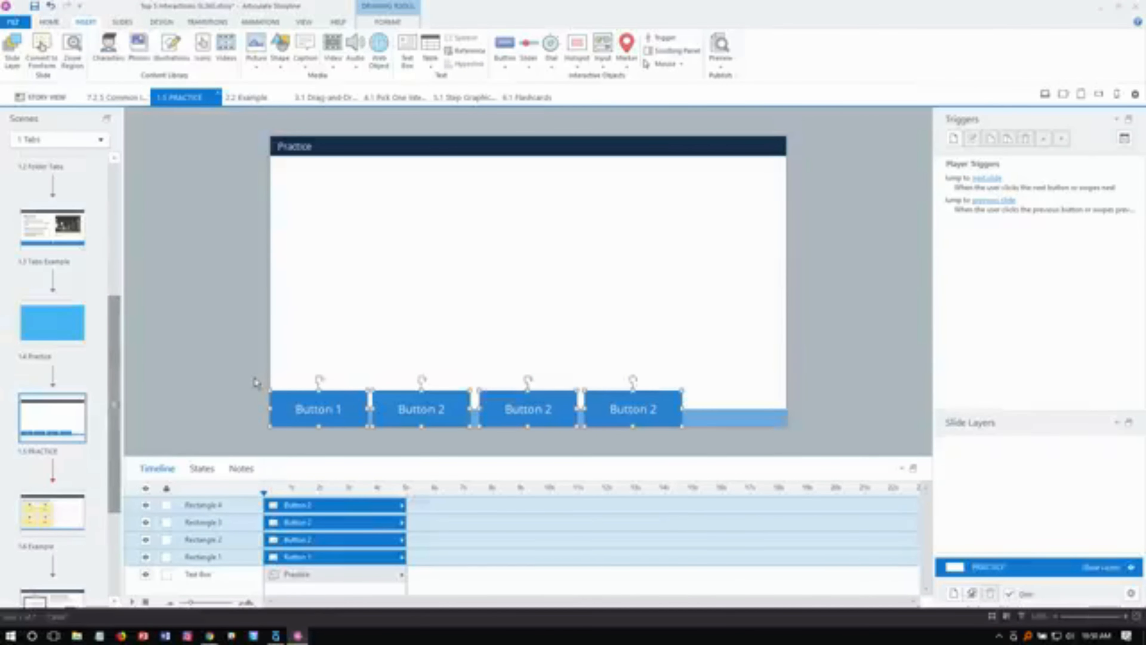
key("ctrl+g")
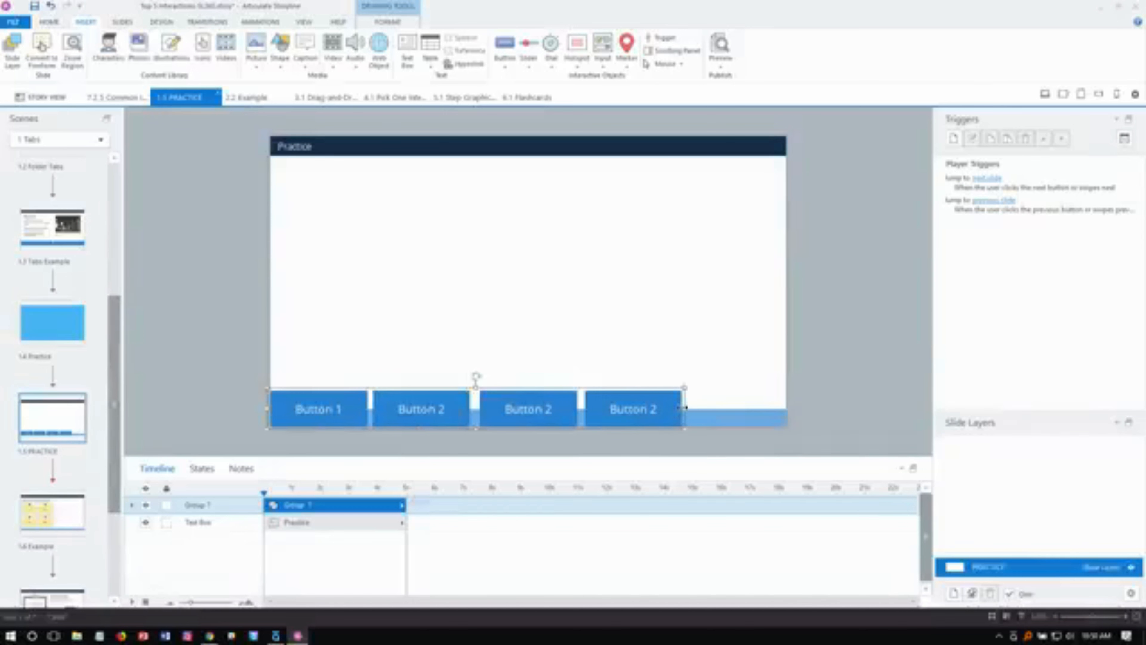
left_click_drag(681, 410, 787, 405)
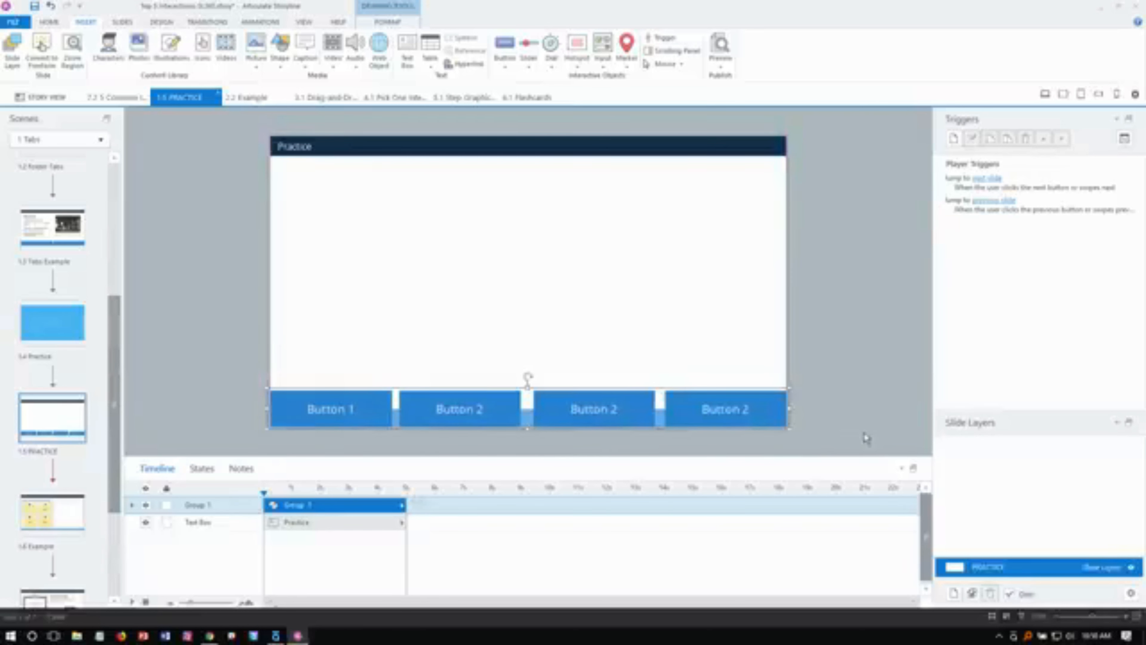
key("ctrl+shift+g")
left_click(844, 385)
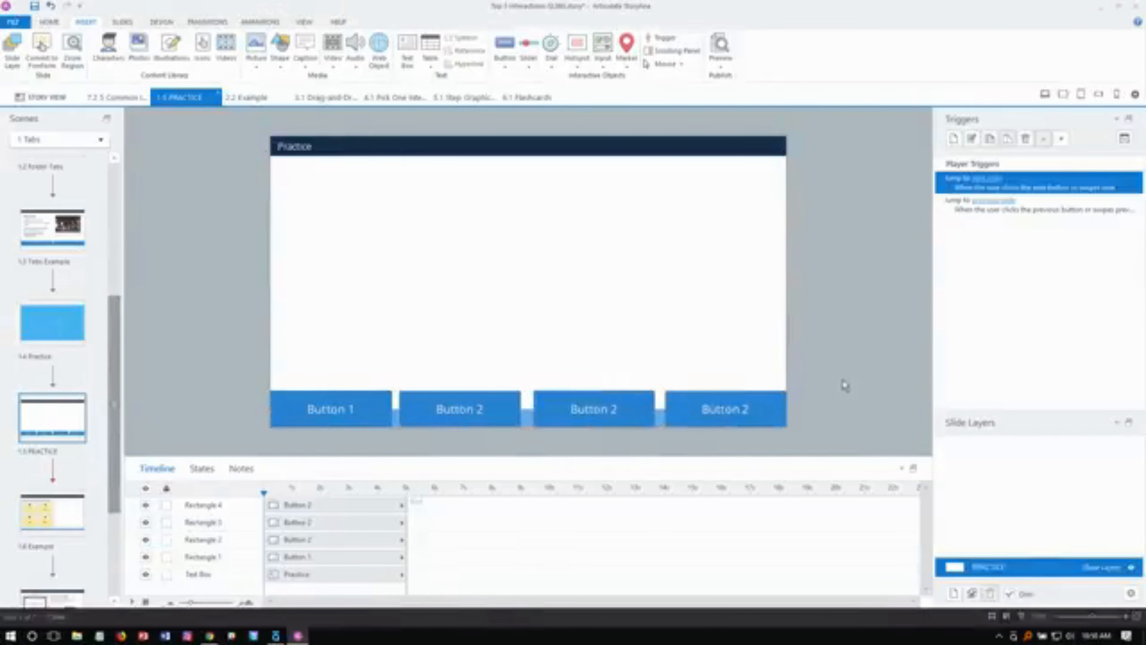
Step: Move all four buttons up together so they sit directly above the light blue bar
left_click_drag(202, 361, 815, 487)
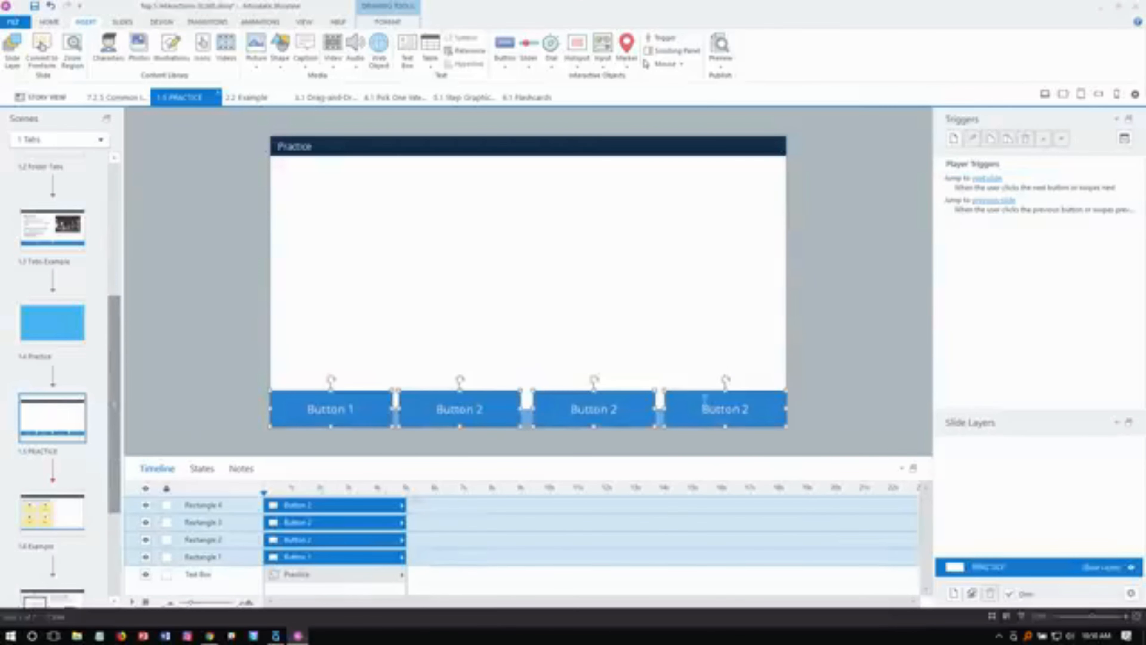
left_click_drag(699, 392, 738, 377)
left_click(833, 397)
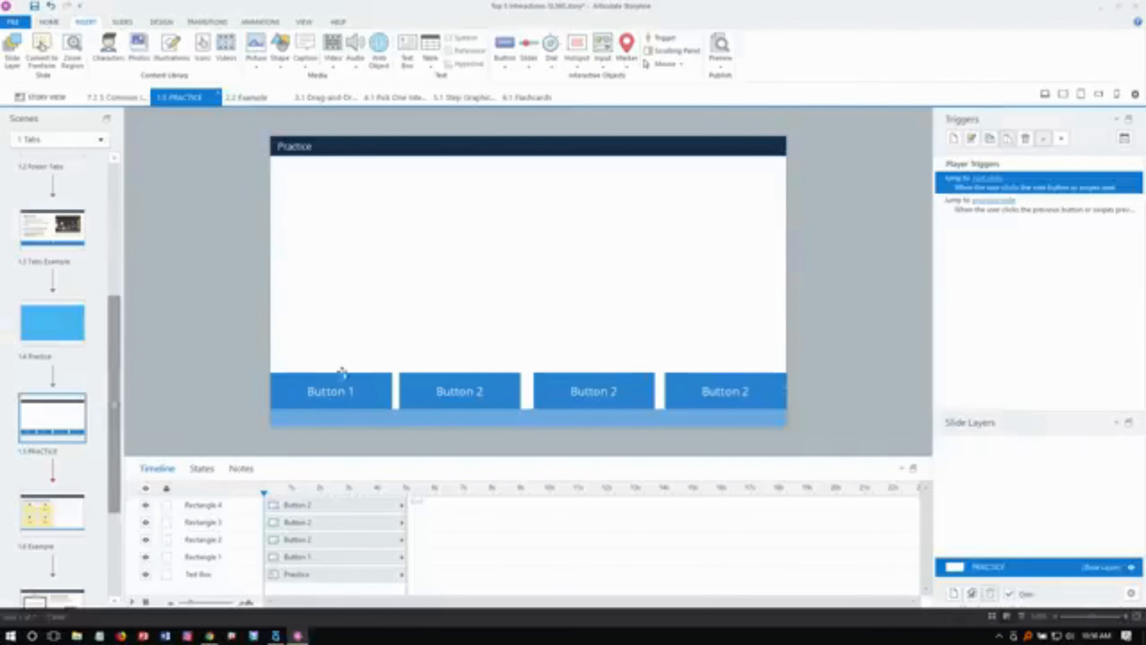
Step: Relabel the third button "Button 3" and the fourth button "Button 4"
left_click(624, 392)
key("BackSpace")
type("3")
left_click(755, 392)
key("BackSpace")
type("4")
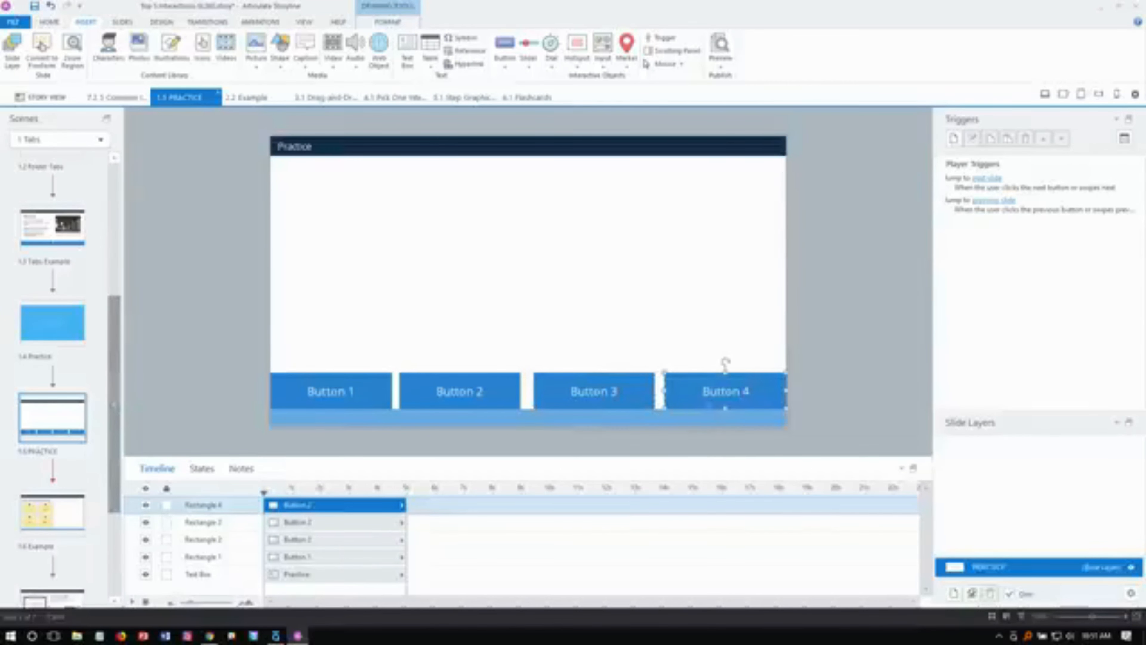
Step: Rename the timeline objects Rectangle 1 and Rectangle 2 to "Button 01" and "Button 02"
left_click(218, 557)
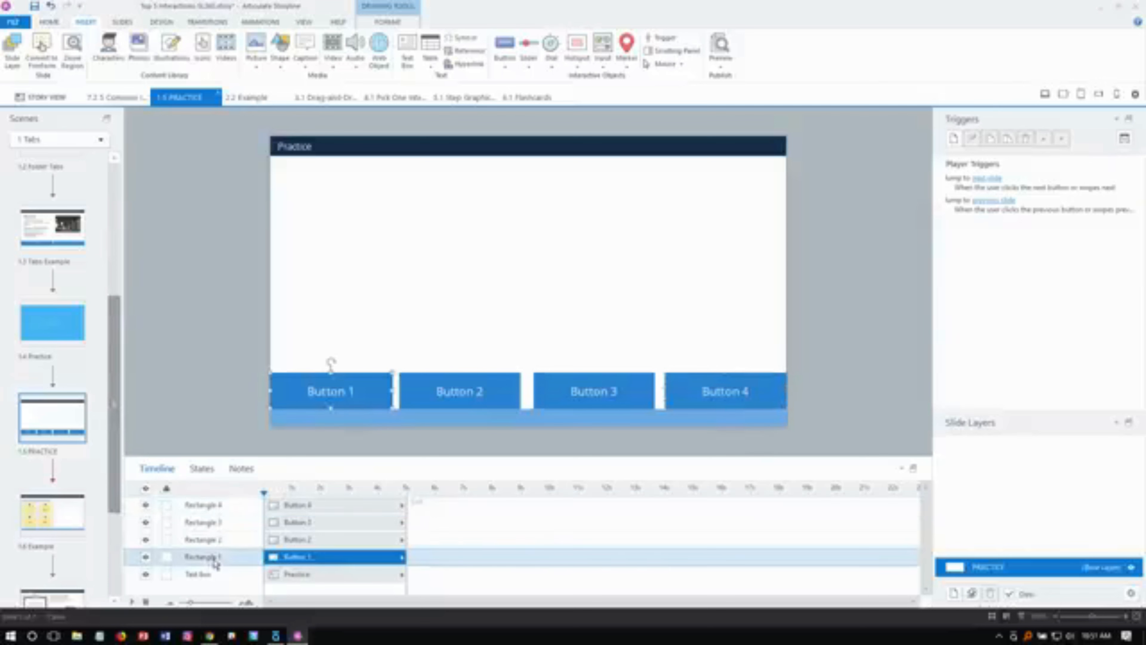
left_click(221, 540)
double_click(217, 558)
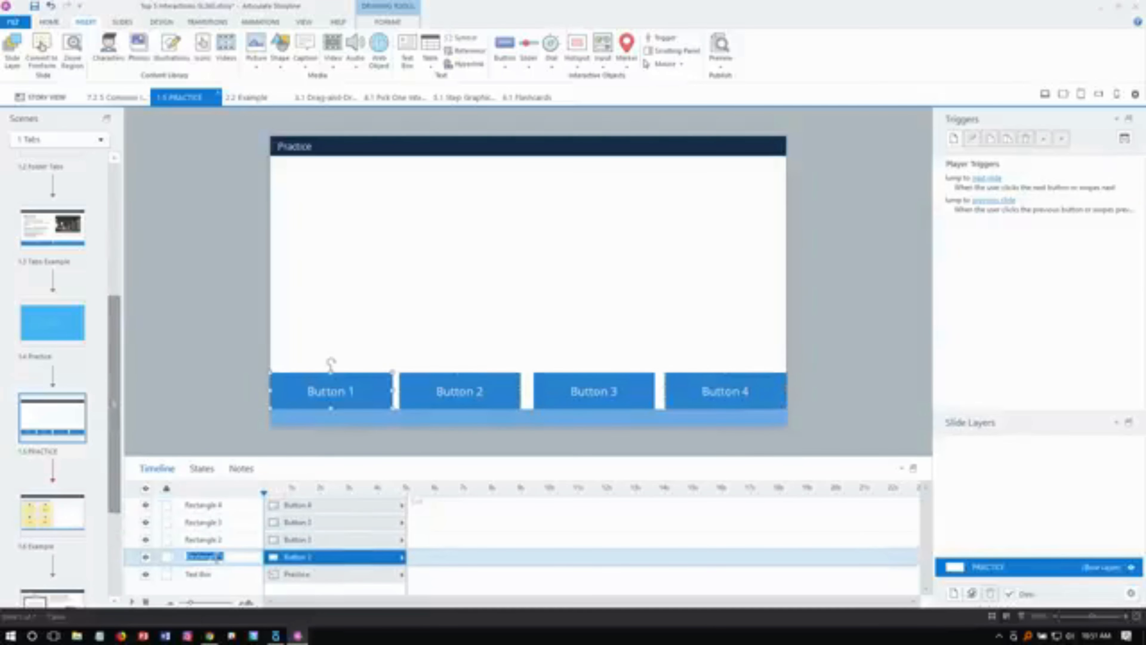
type("Button 01")
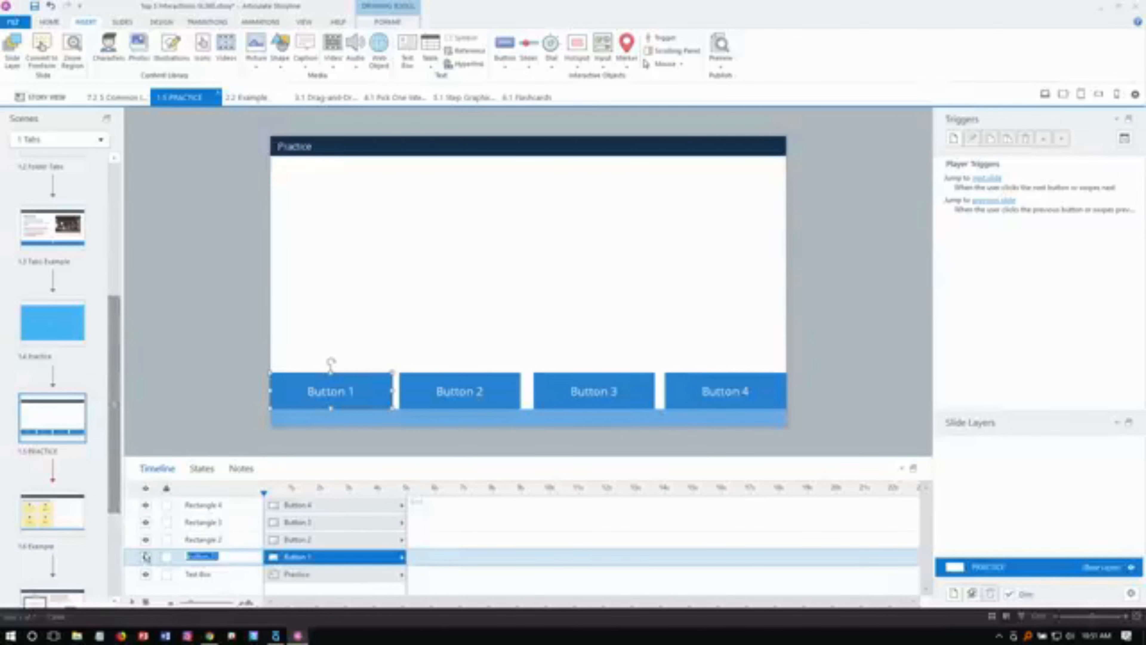
left_click(218, 540)
double_click(218, 541)
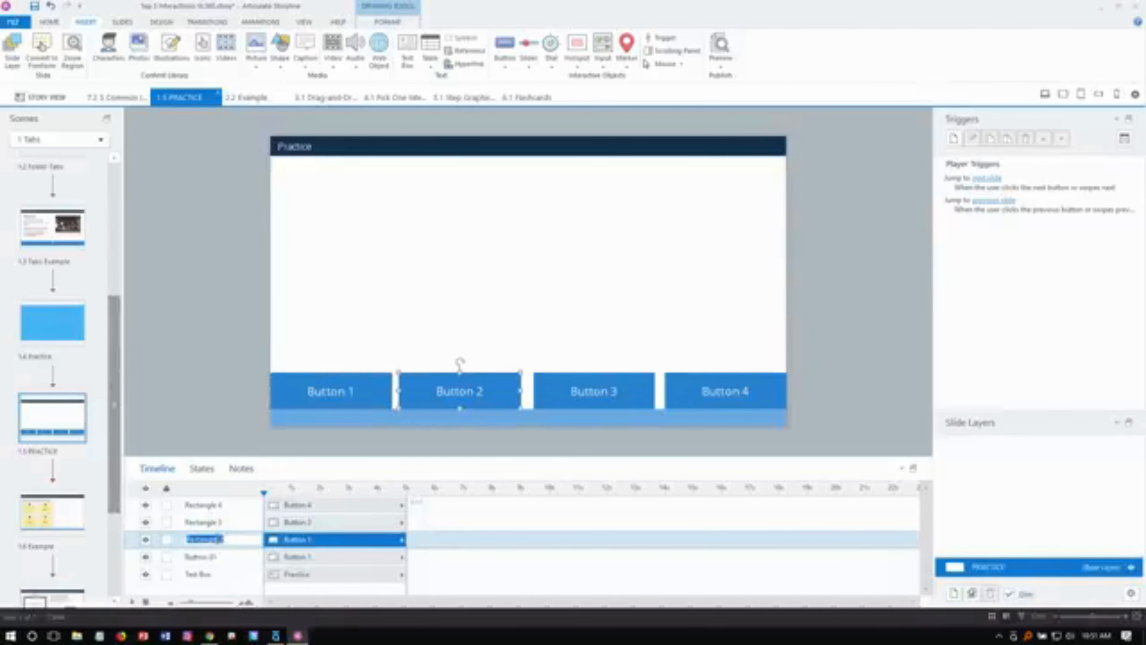
type("Button 02")
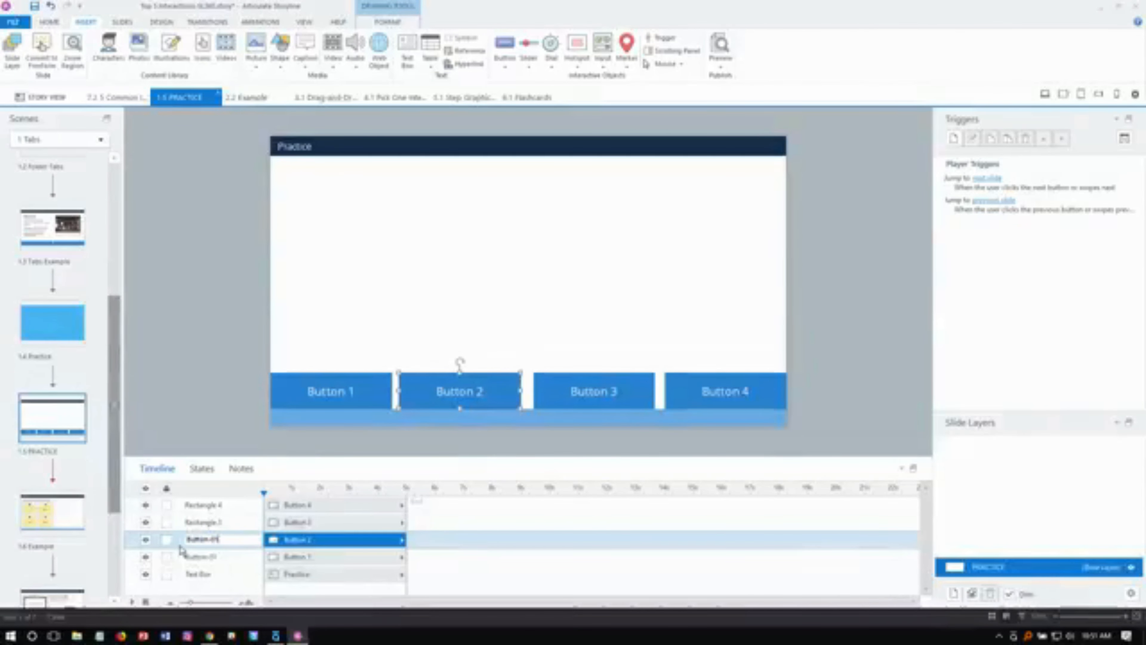
Step: Rename the timeline objects Rectangle 3 and Rectangle 4 to "Button-03" and "Button-04"
key("Return")
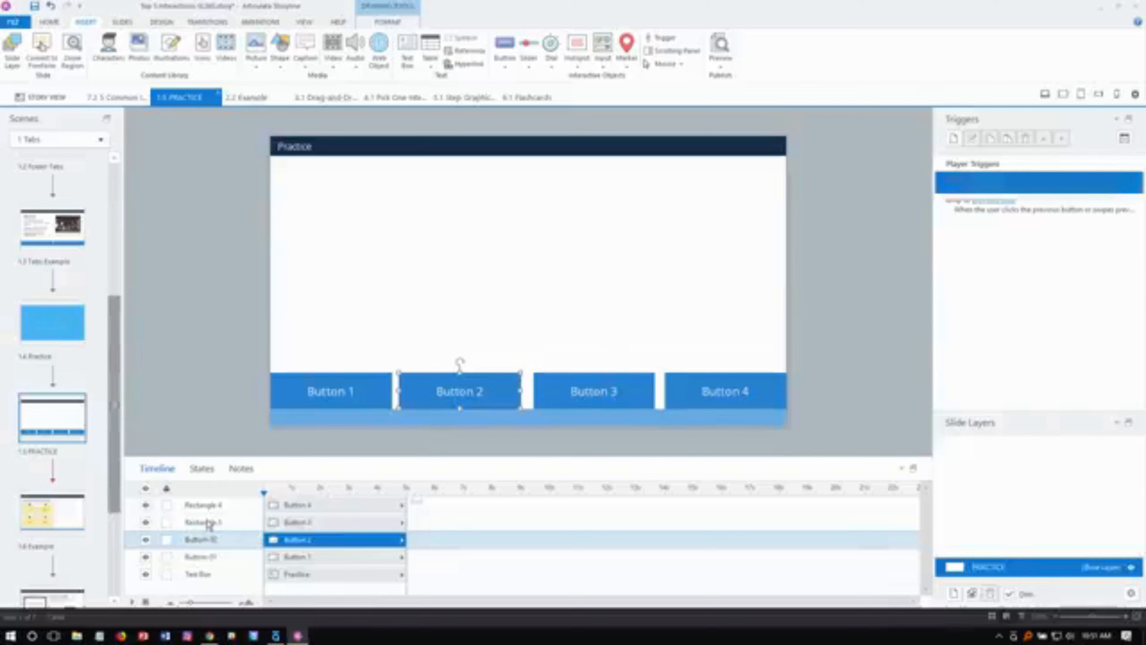
double_click(209, 523)
type("Button 03")
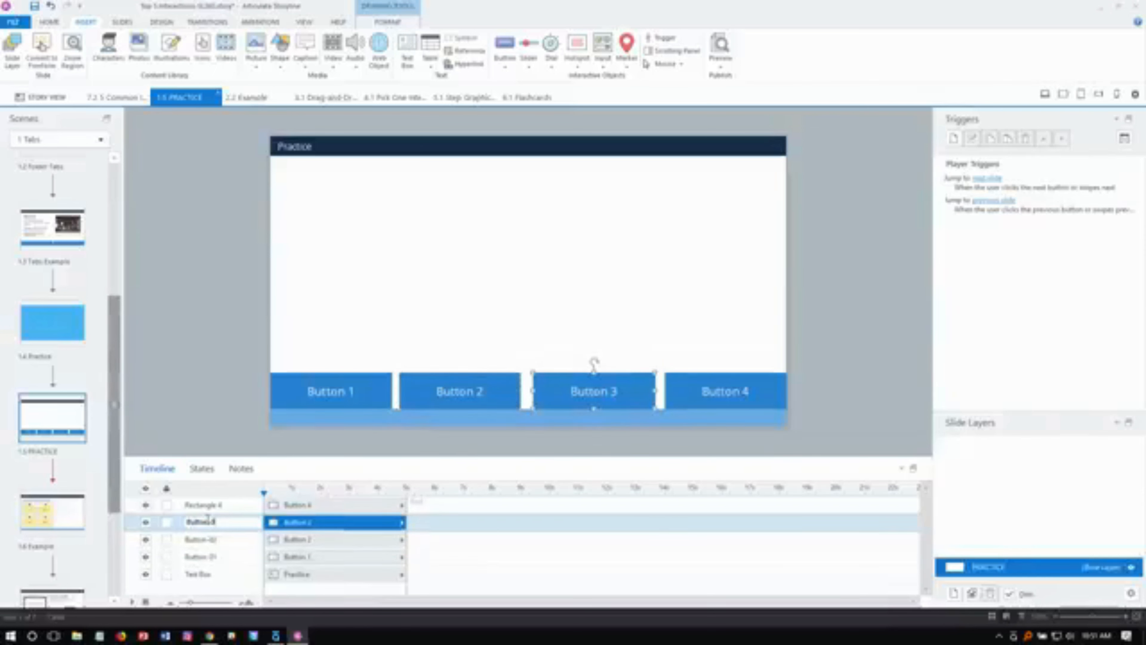
key("Return")
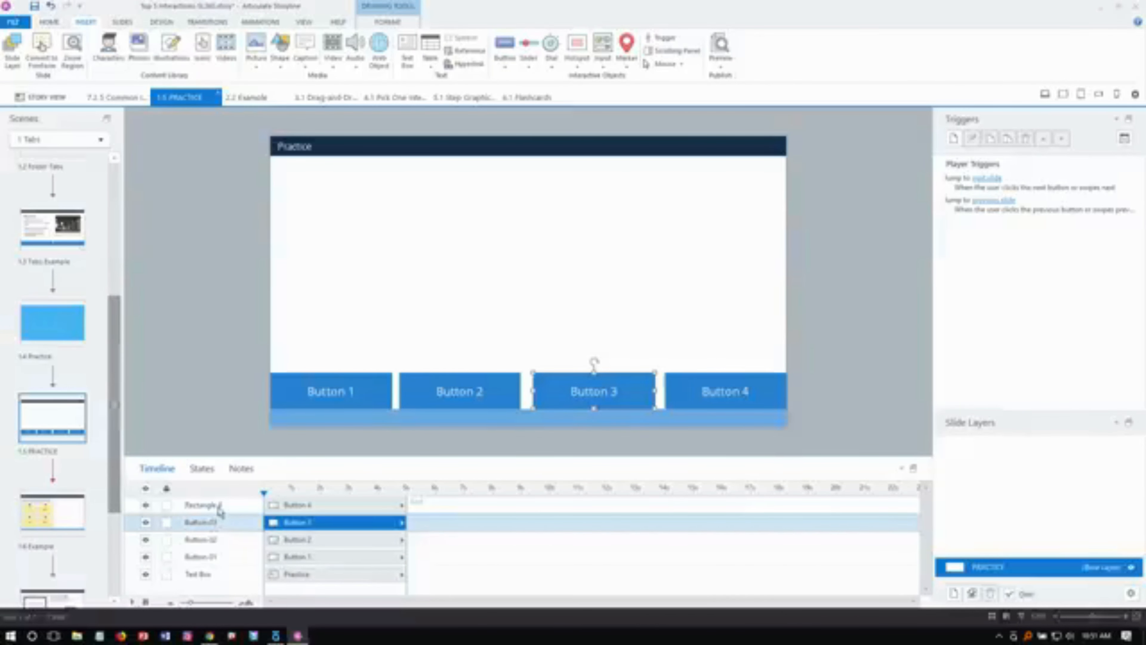
double_click(209, 505)
type("Button 04")
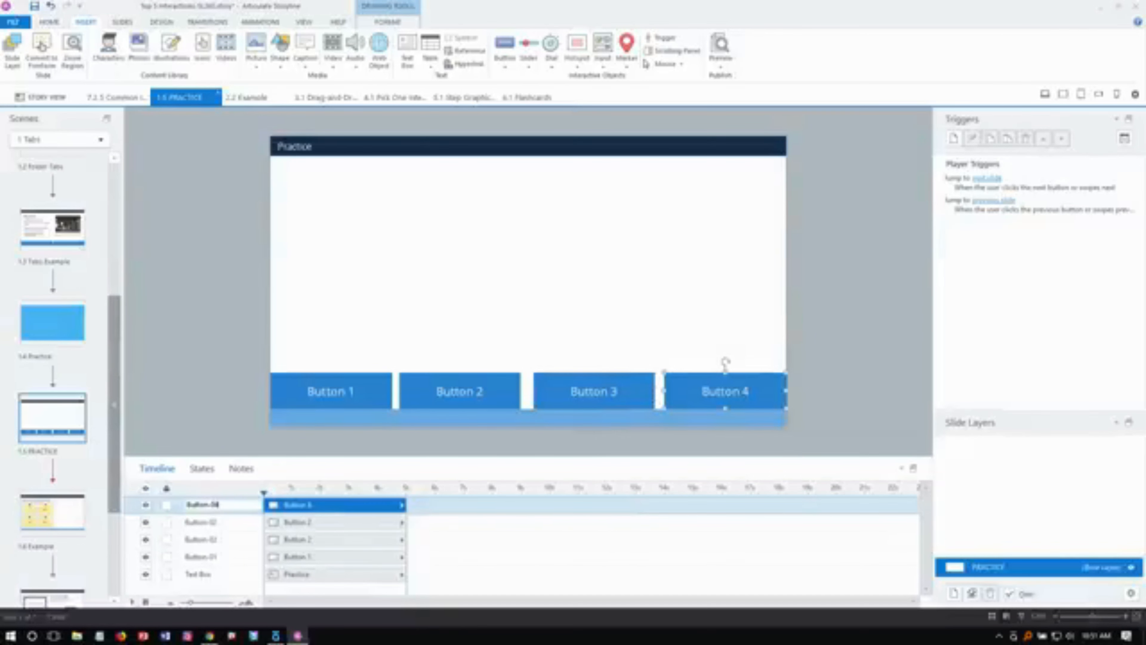
left_click(281, 505)
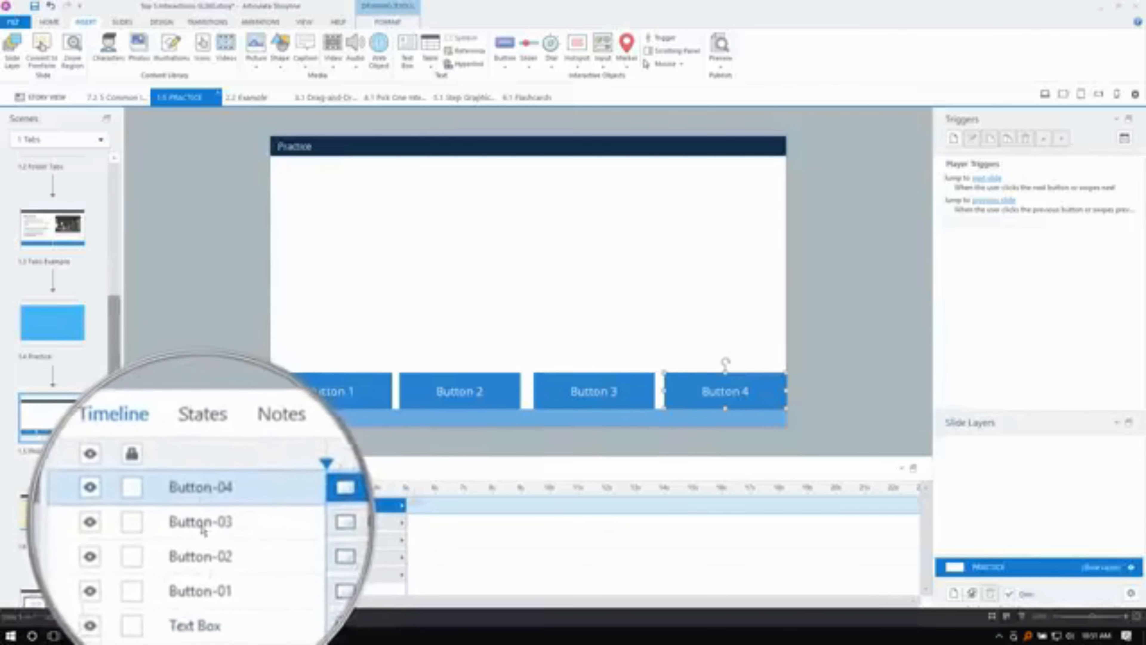
left_click(199, 540)
left_click(210, 511)
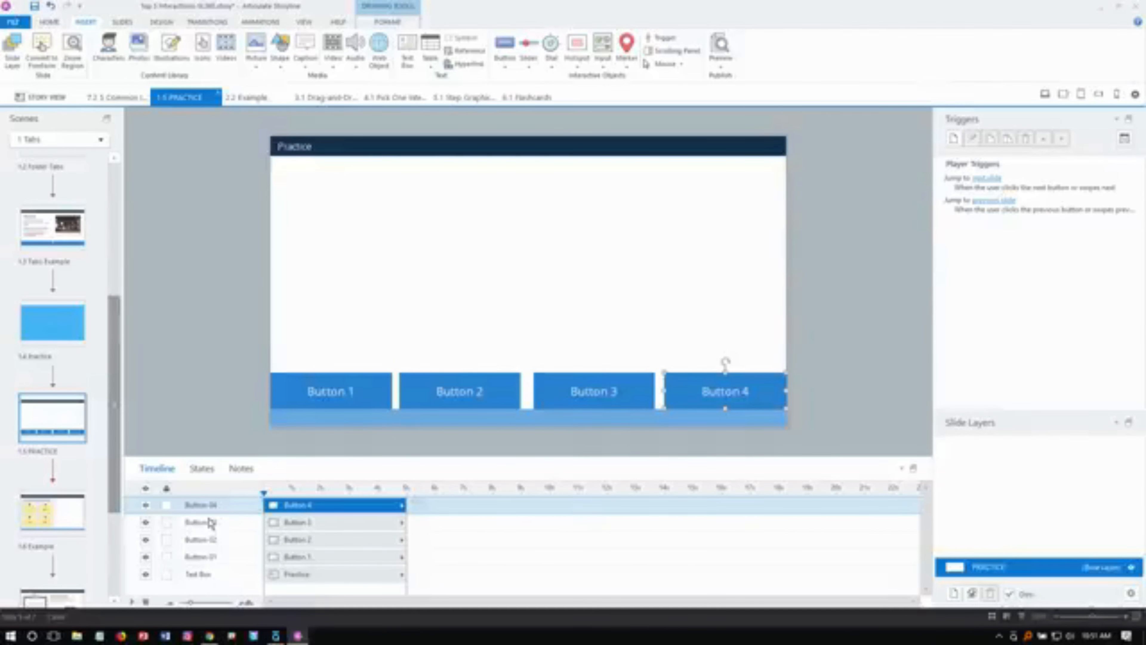
Step: Edit the states of Button 1 and add the built-in Hover state to it
left_click(296, 377)
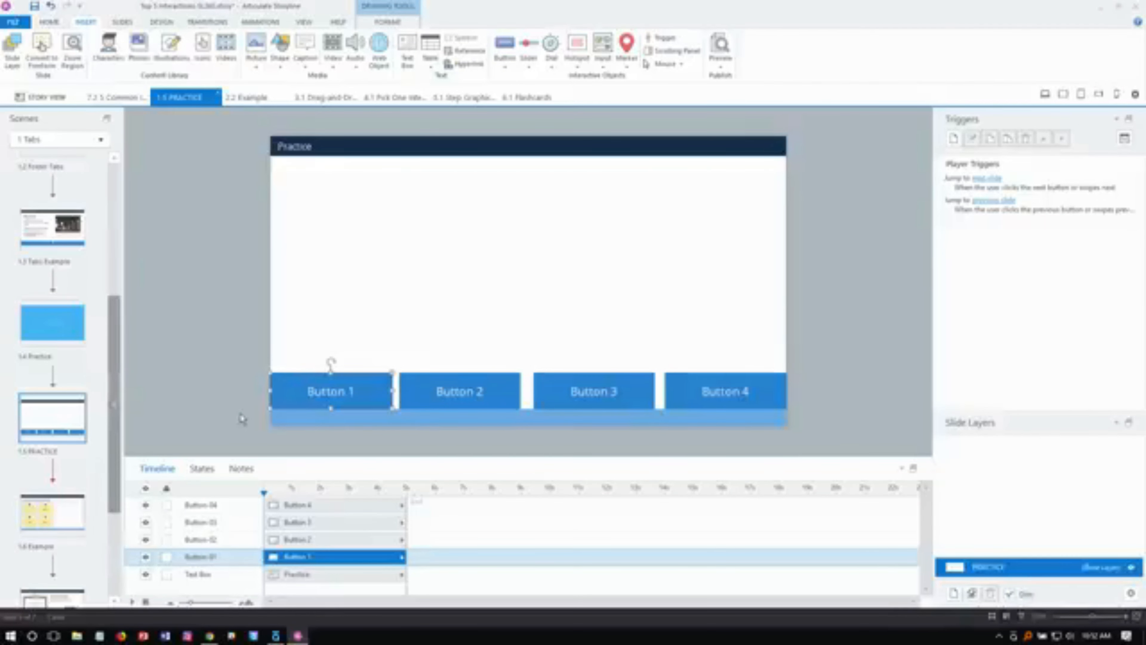
left_click(202, 469)
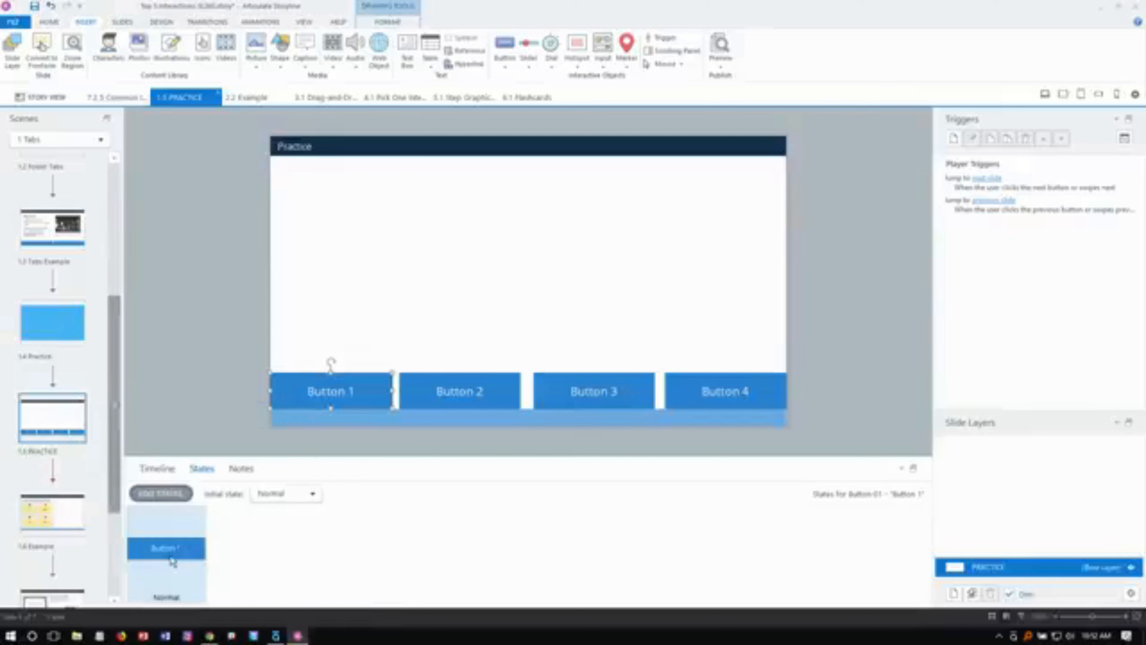
left_click(186, 497)
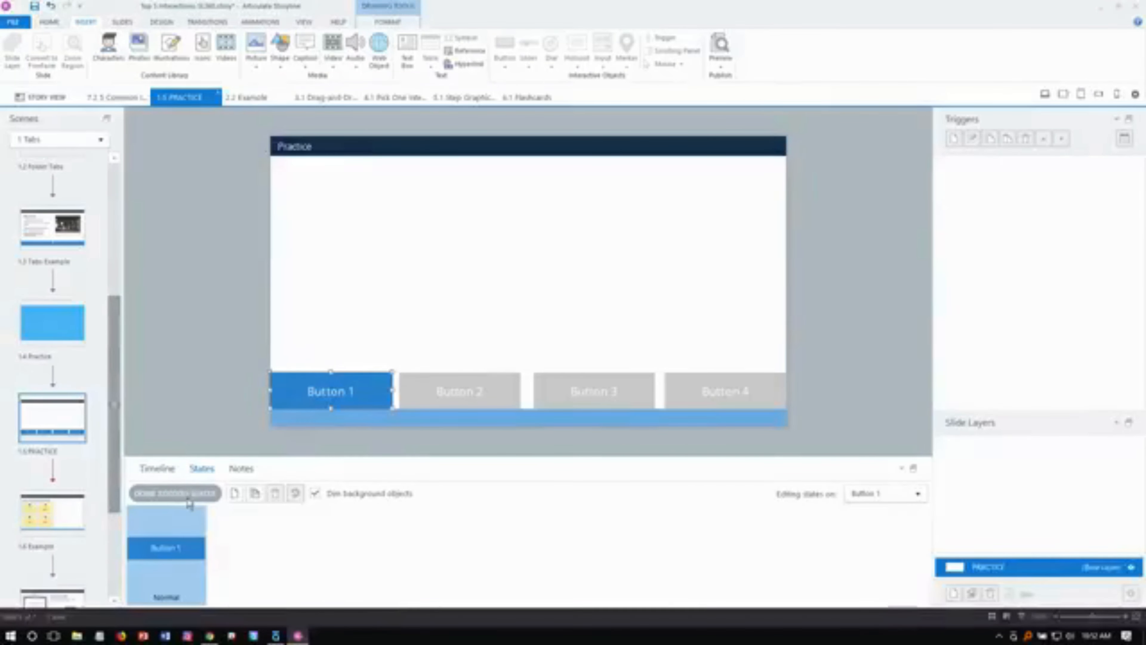
left_click(234, 494)
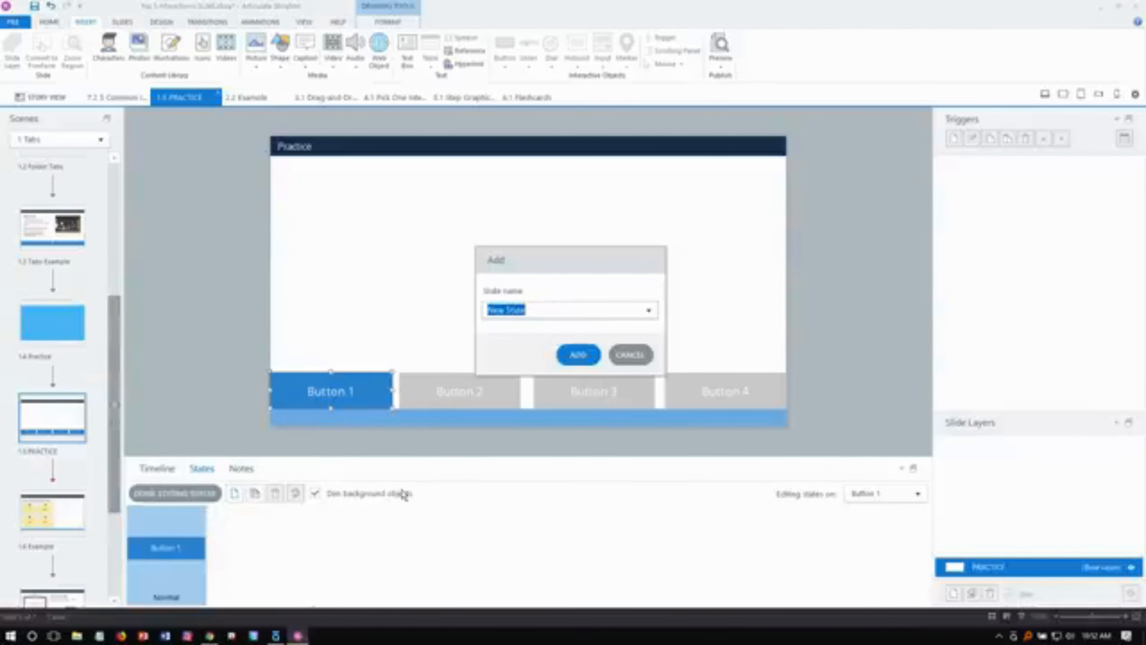
left_click(649, 313)
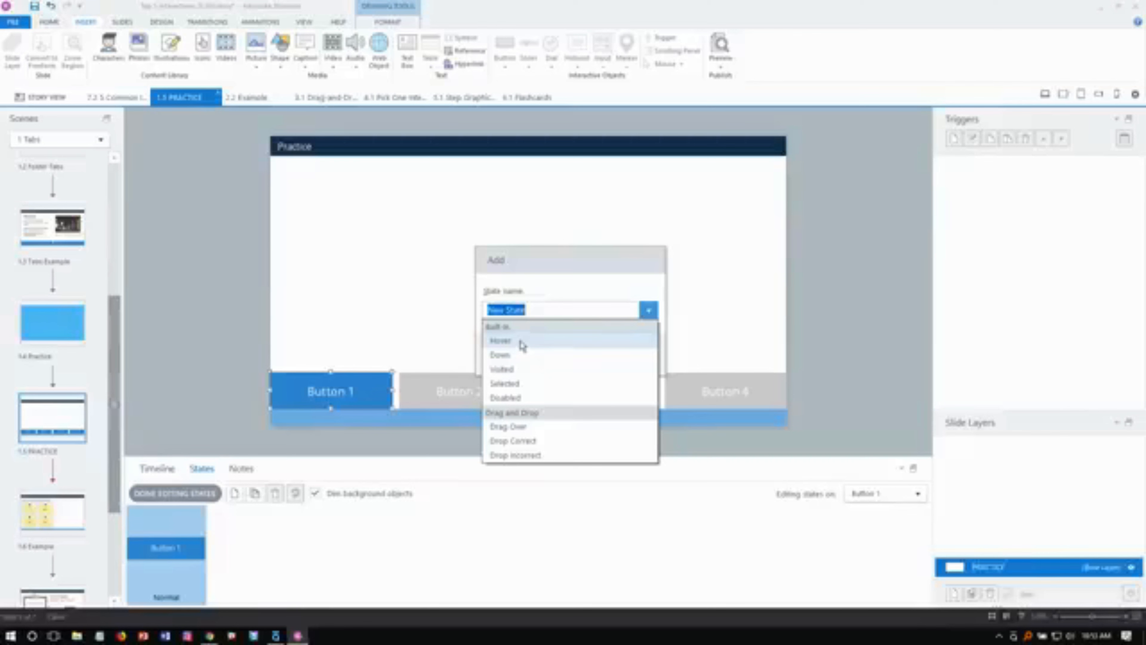
left_click(521, 344)
left_click(576, 361)
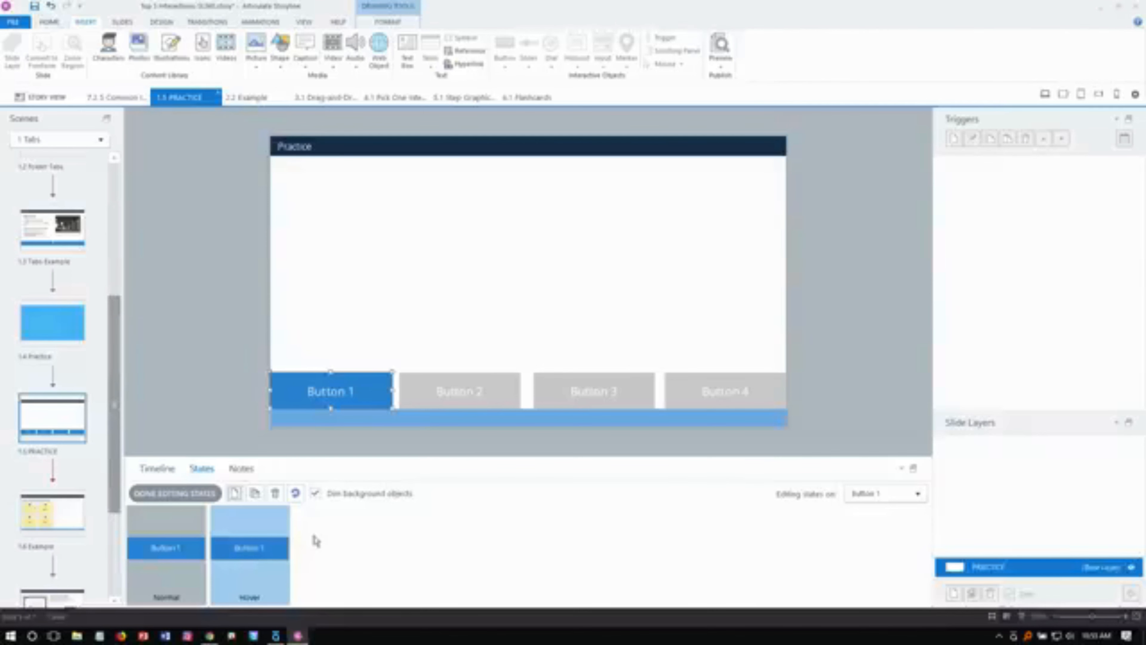
Step: Set the shape fill of Button 1's Hover state to a pale blue theme color
left_click(403, 26)
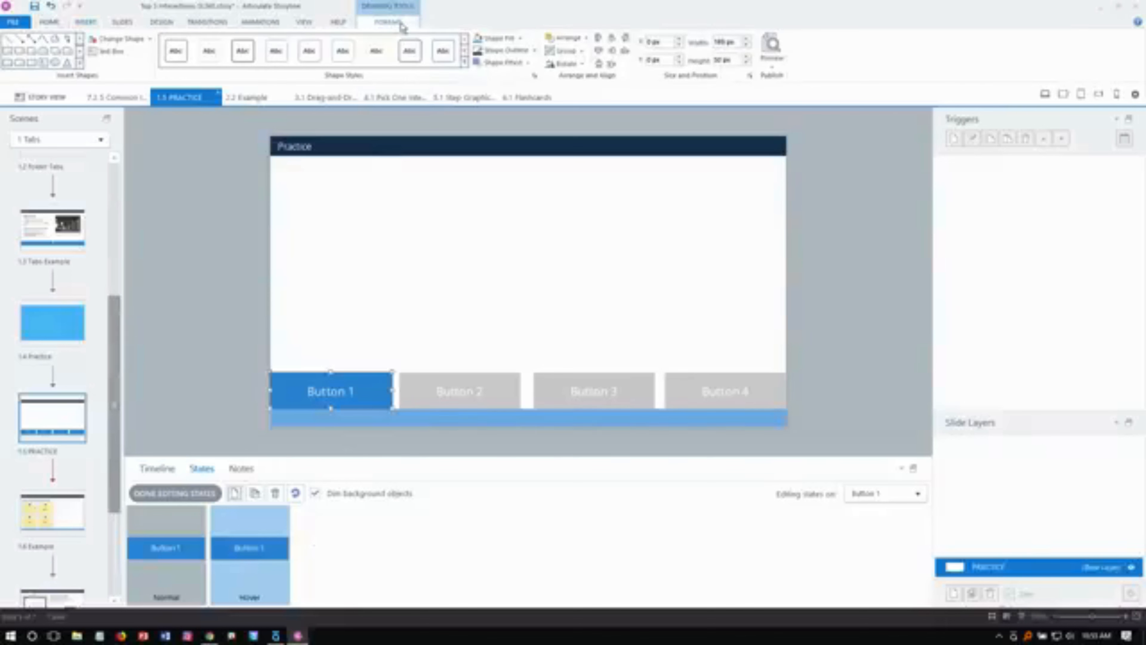
left_click(522, 38)
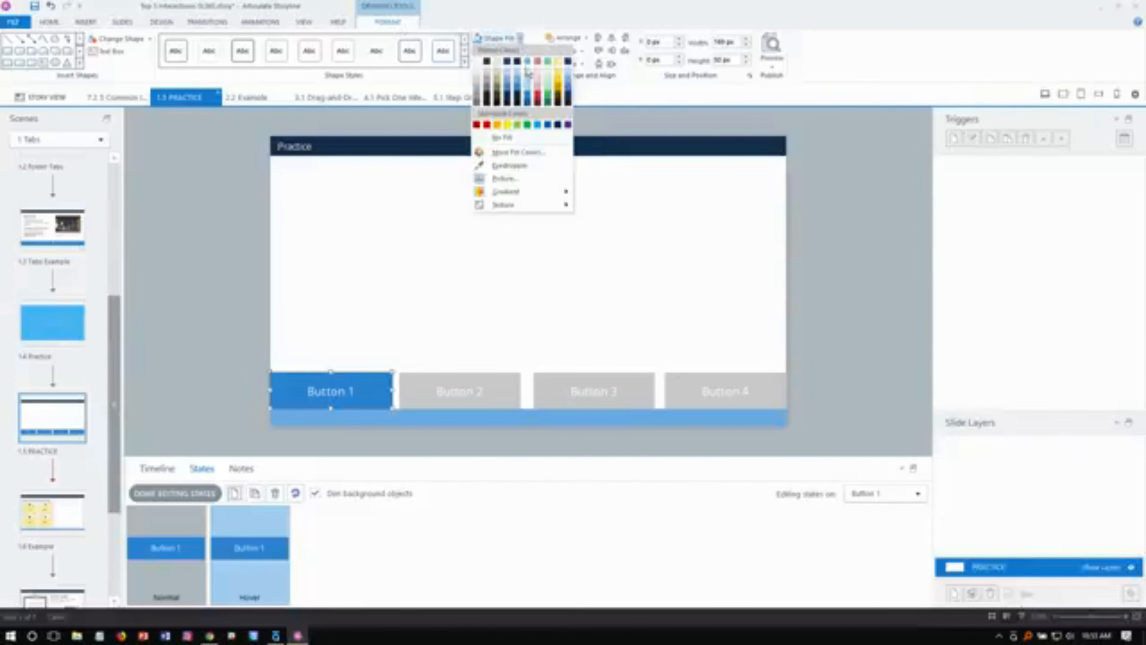
left_click(531, 90)
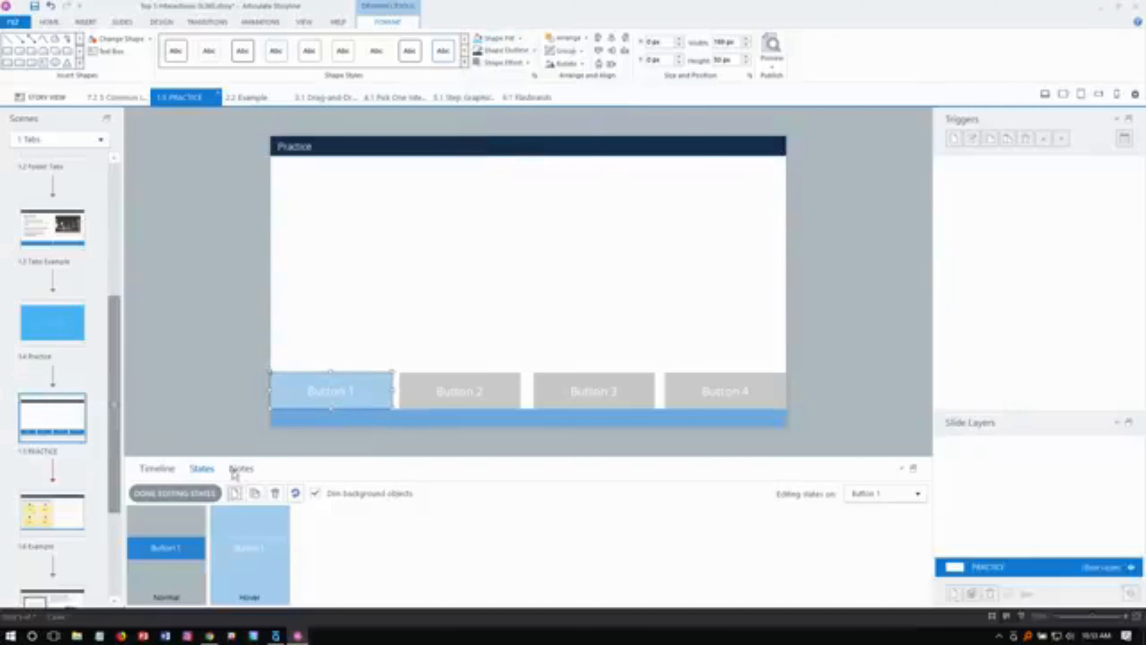
Step: Try a lighter blue fill on Button 1's Normal state, and set it back to the medium blue
left_click(170, 558)
left_click(520, 38)
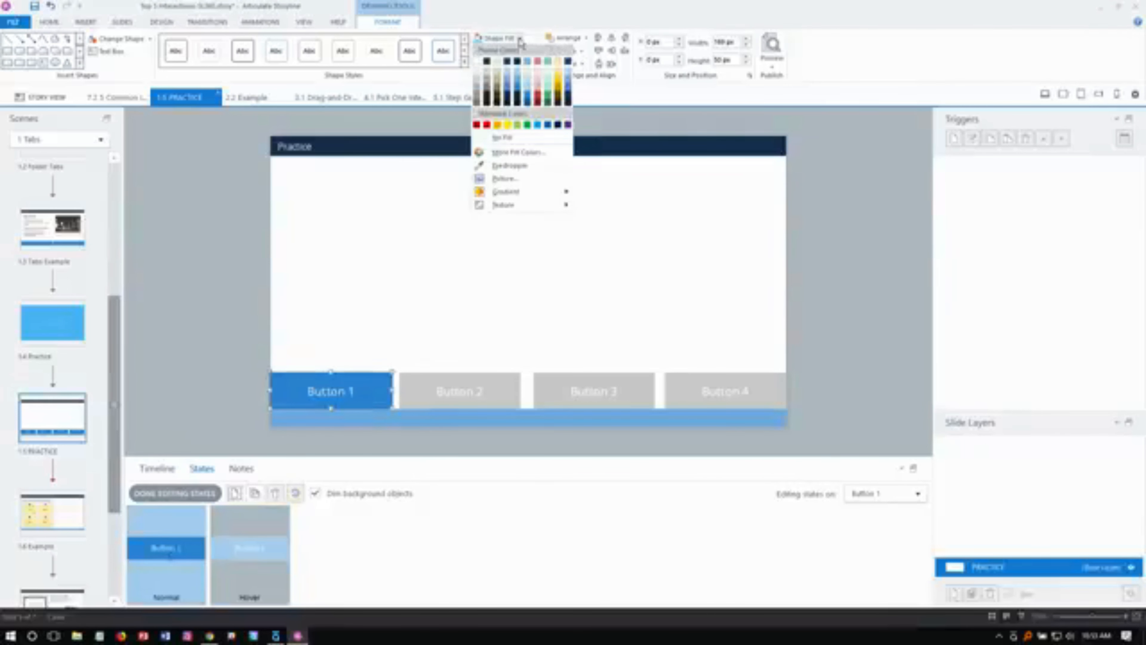
left_click(528, 68)
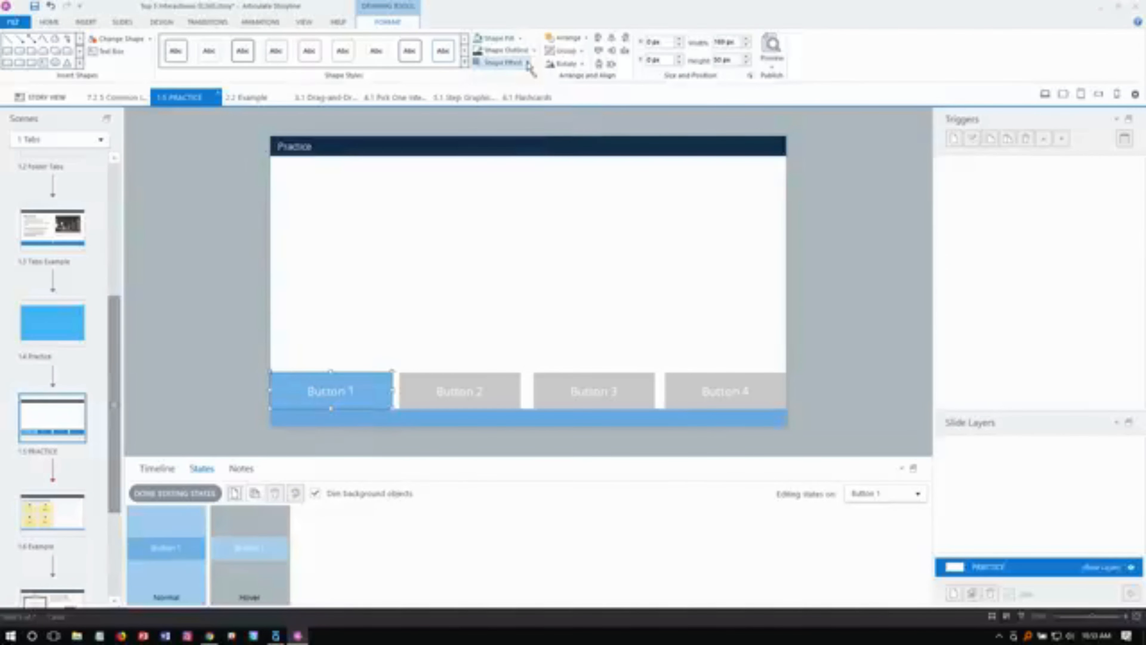
left_click(521, 39)
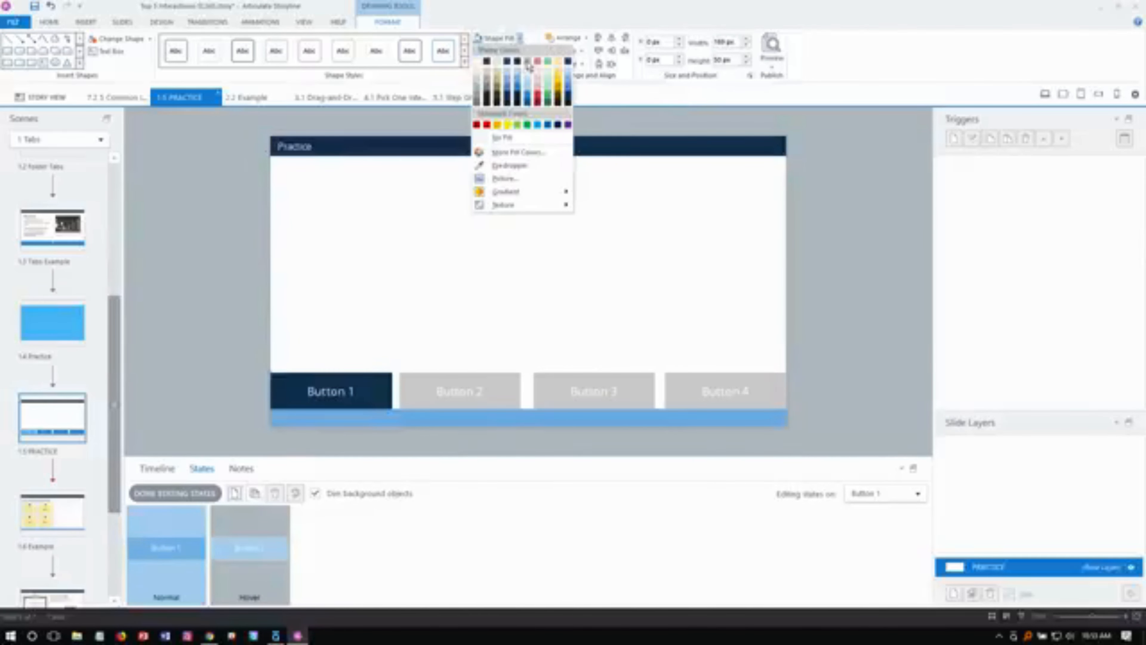
left_click(528, 96)
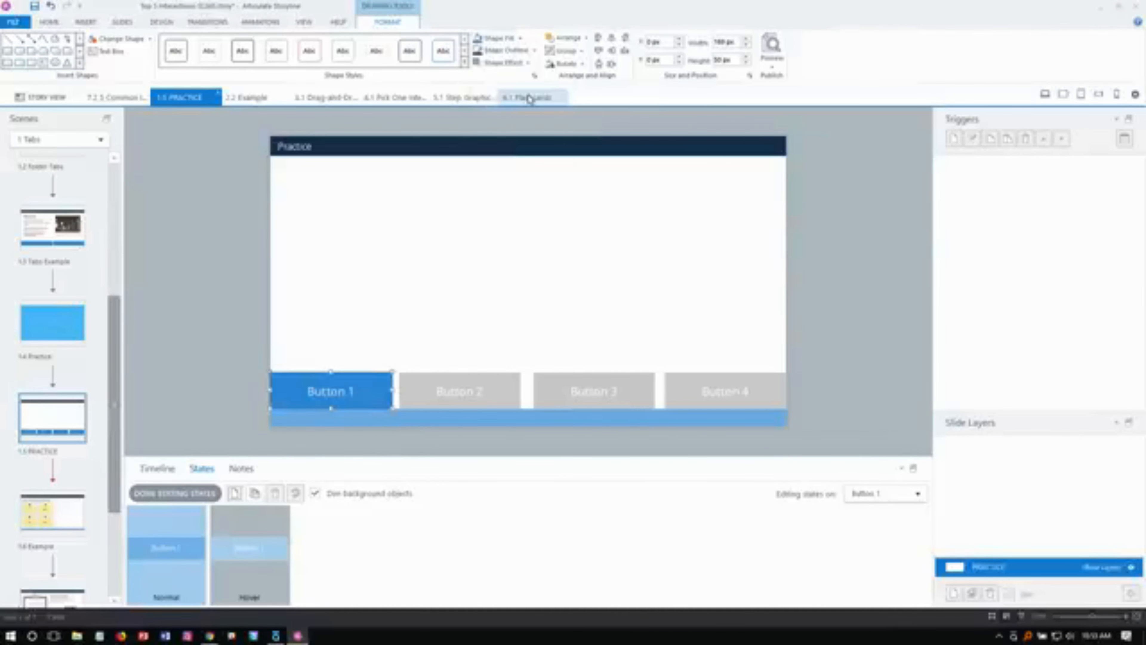
Step: Add the built-in Selected state to Button 1
left_click(235, 517)
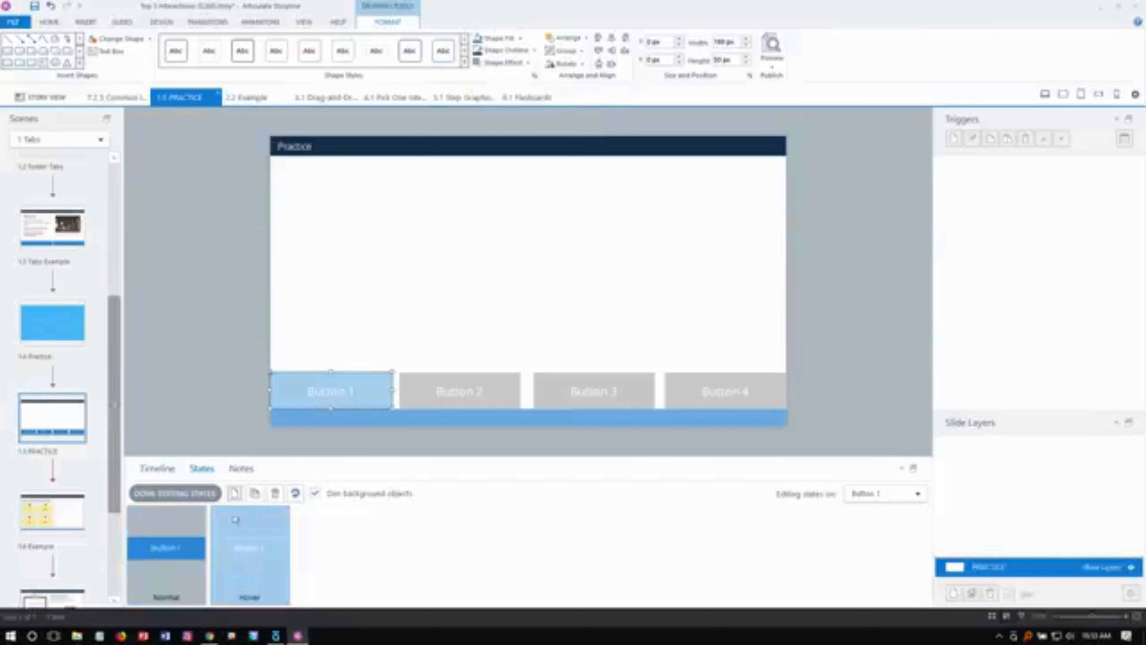
left_click(234, 493)
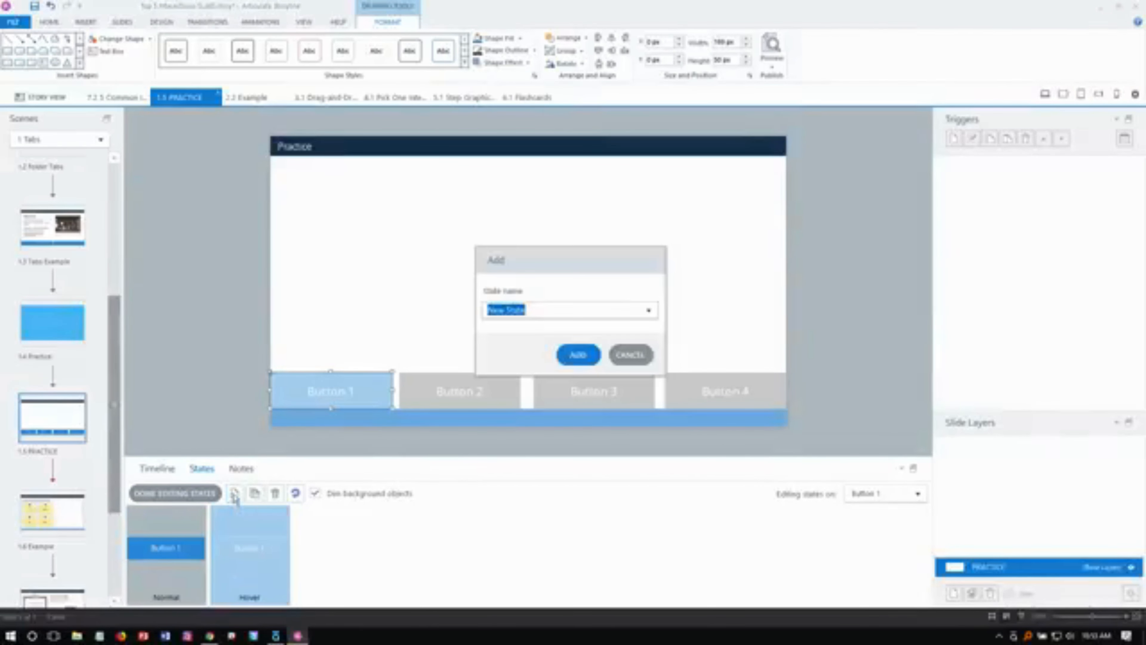
left_click(649, 309)
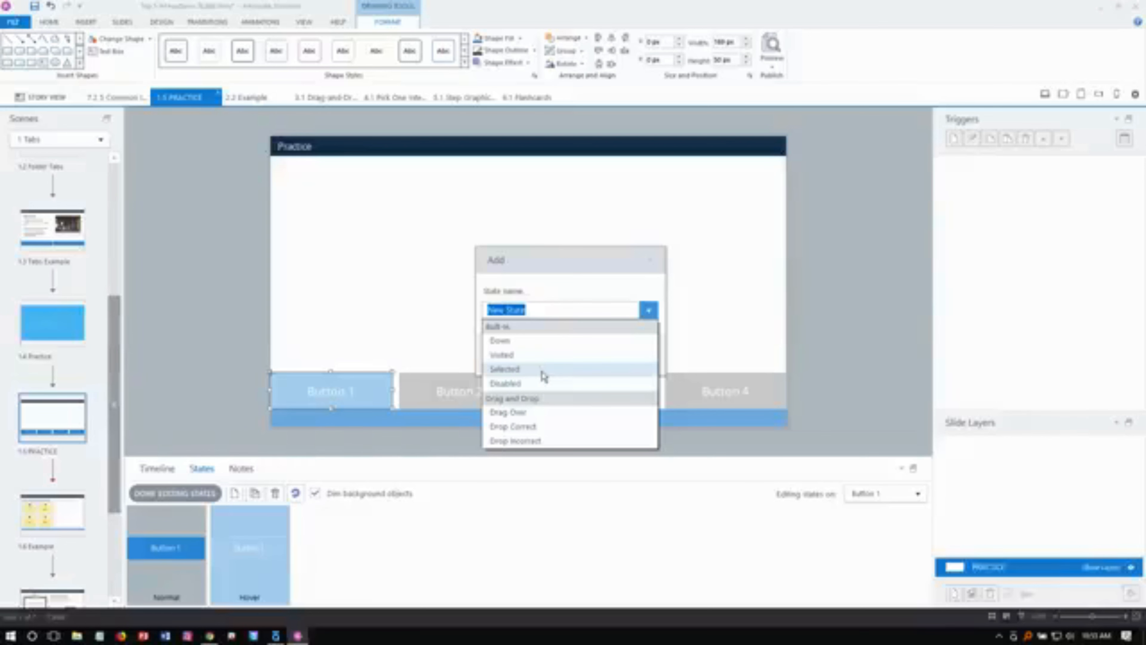
left_click(569, 283)
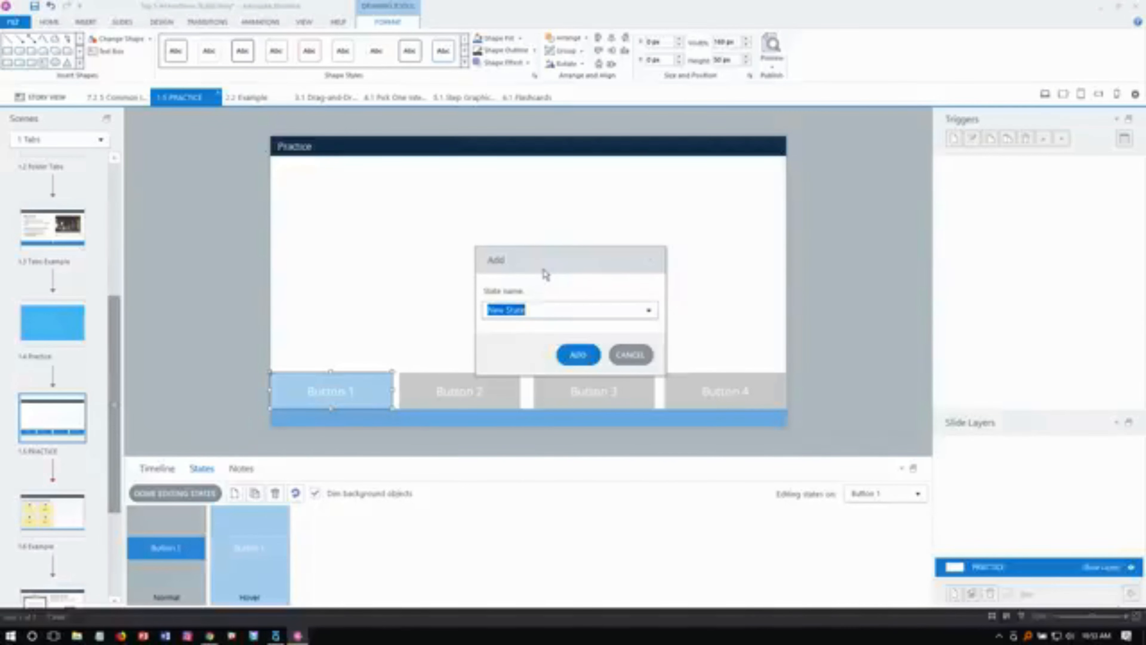
type("se")
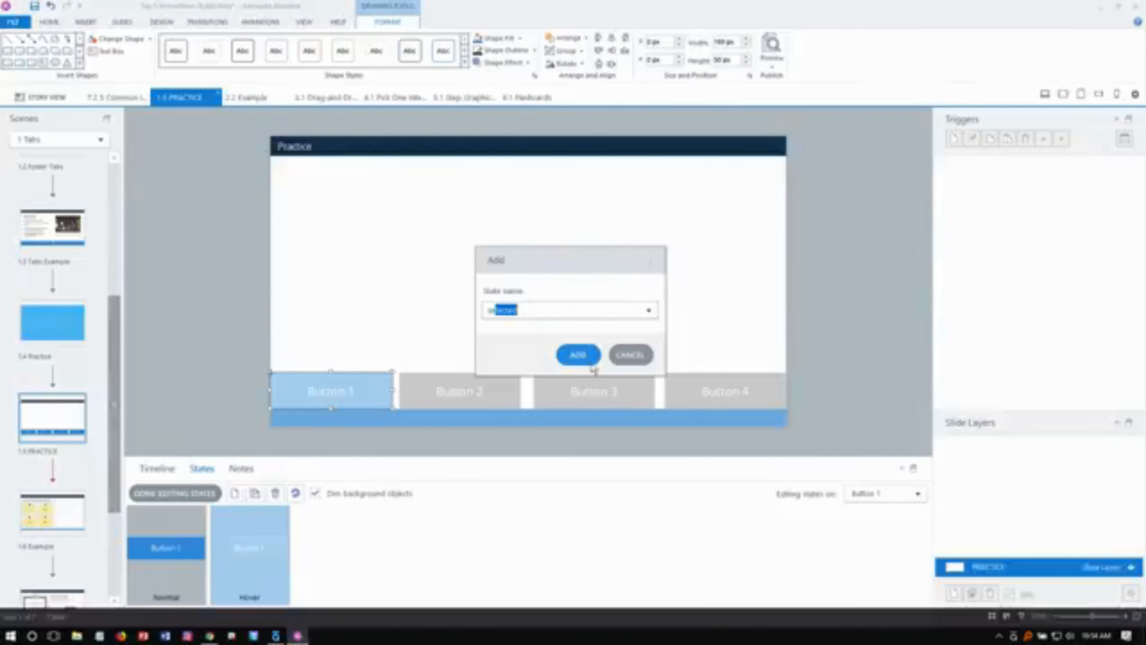
left_click(584, 361)
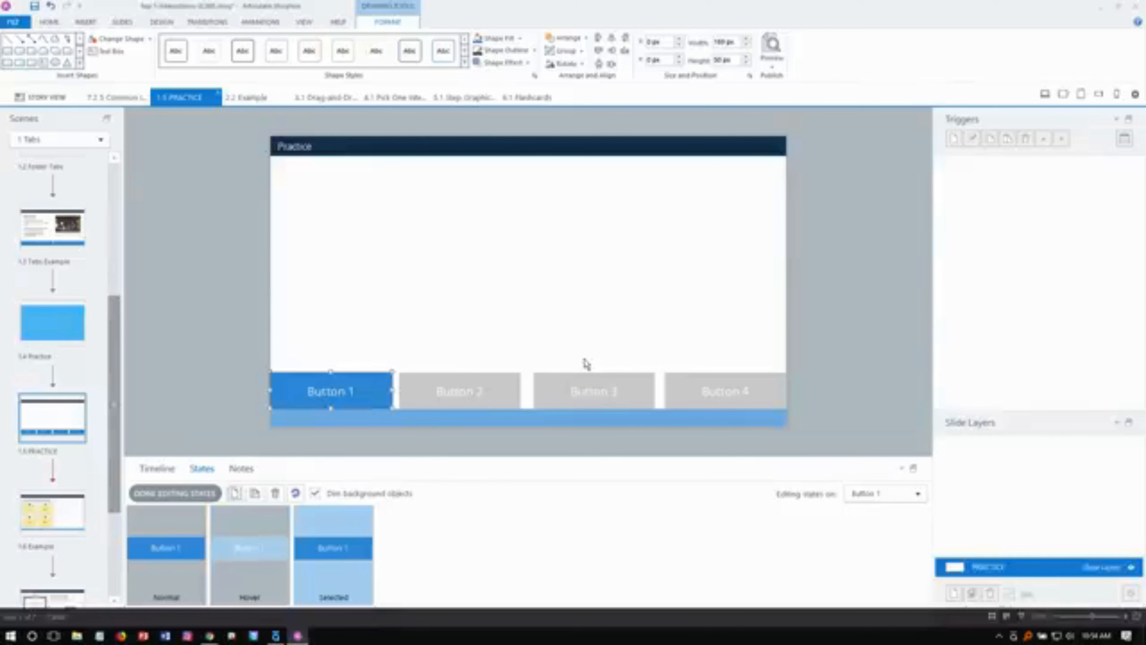
Step: Fill Button 1's Selected state with dark blue and review its Normal, Hover and Selected states
left_click(520, 39)
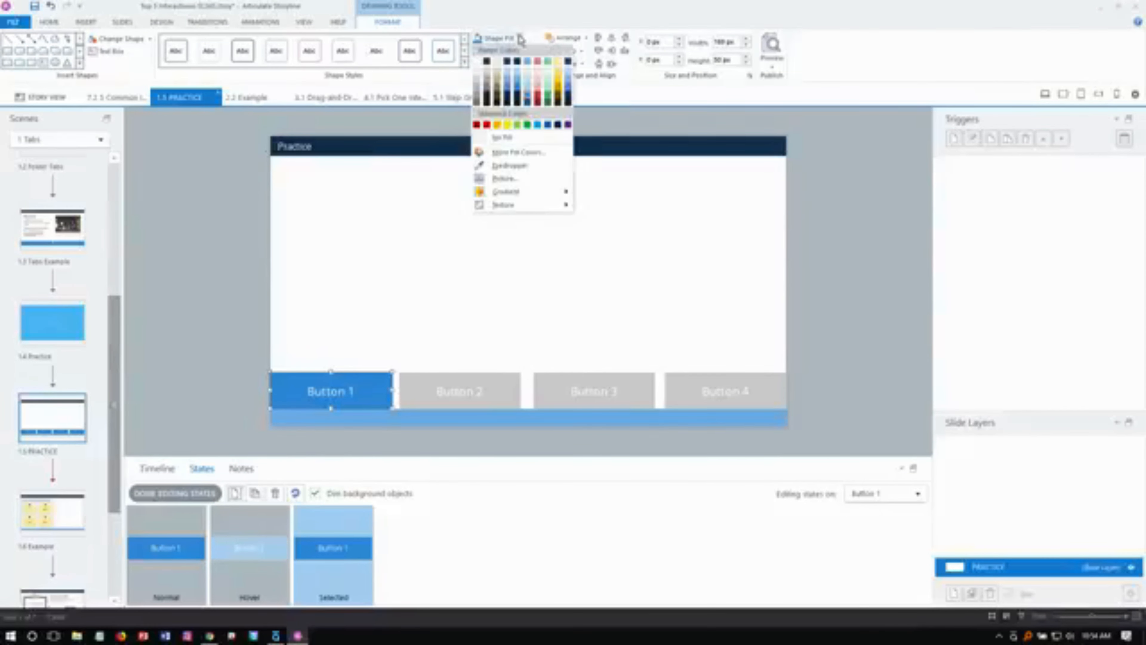
left_click(527, 105)
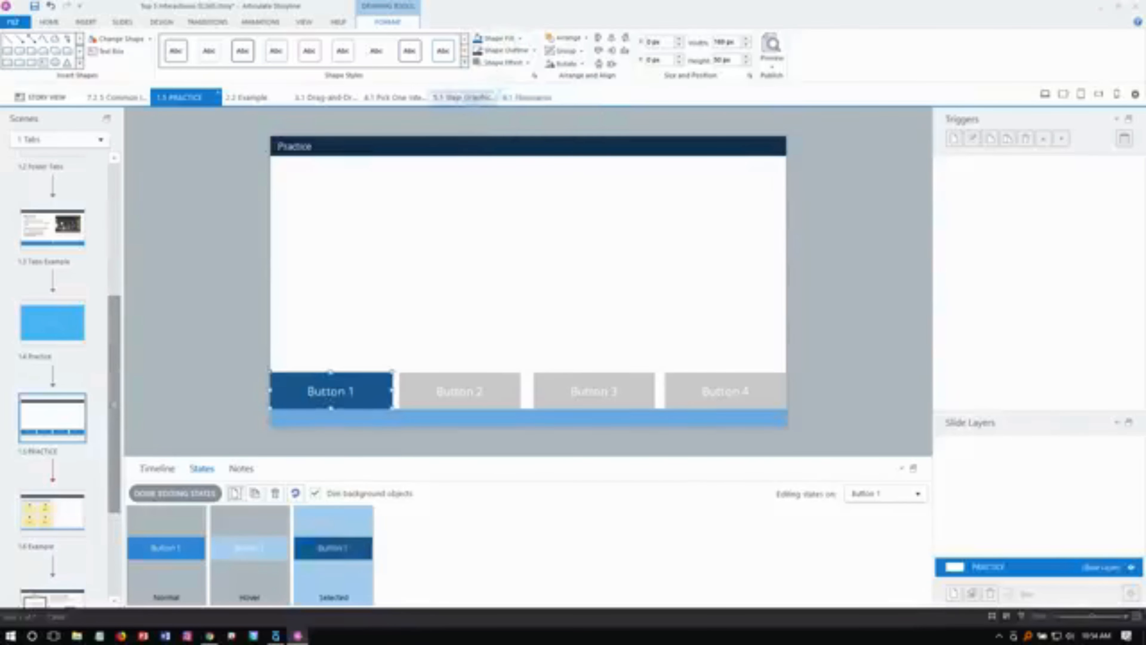
left_click(162, 564)
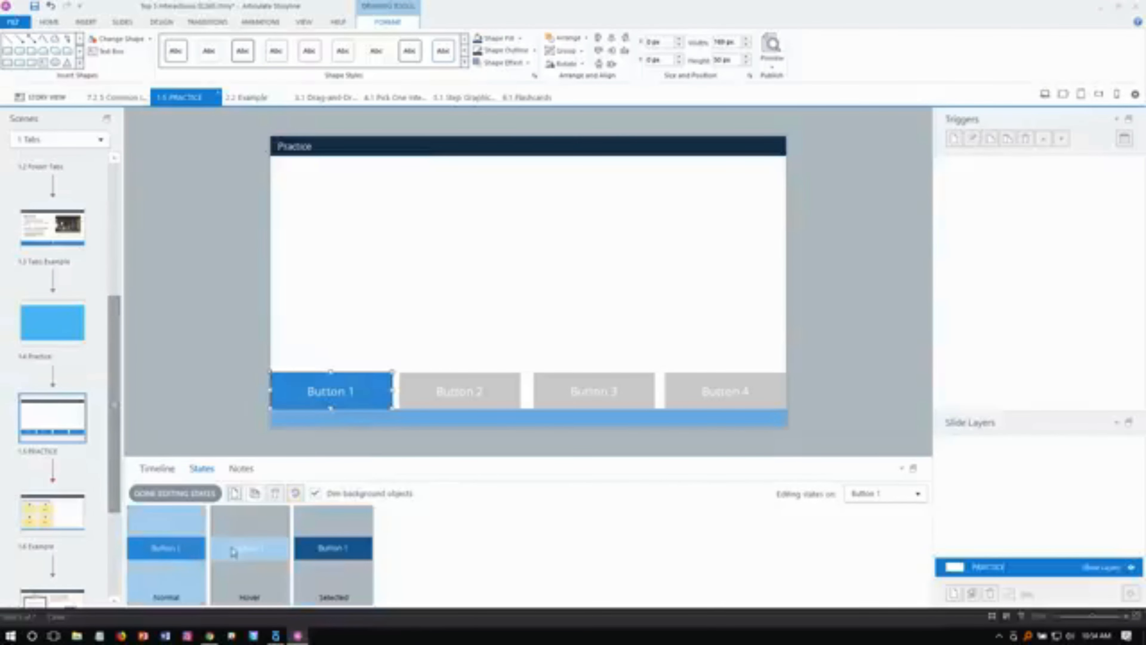
left_click(247, 550)
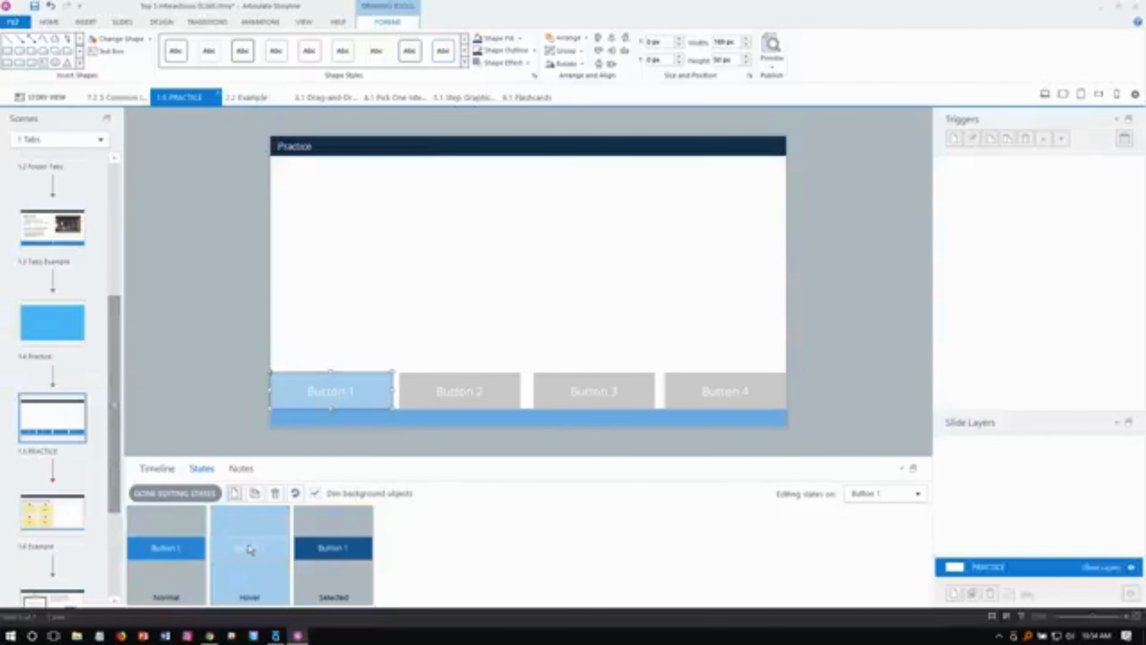
left_click(321, 532)
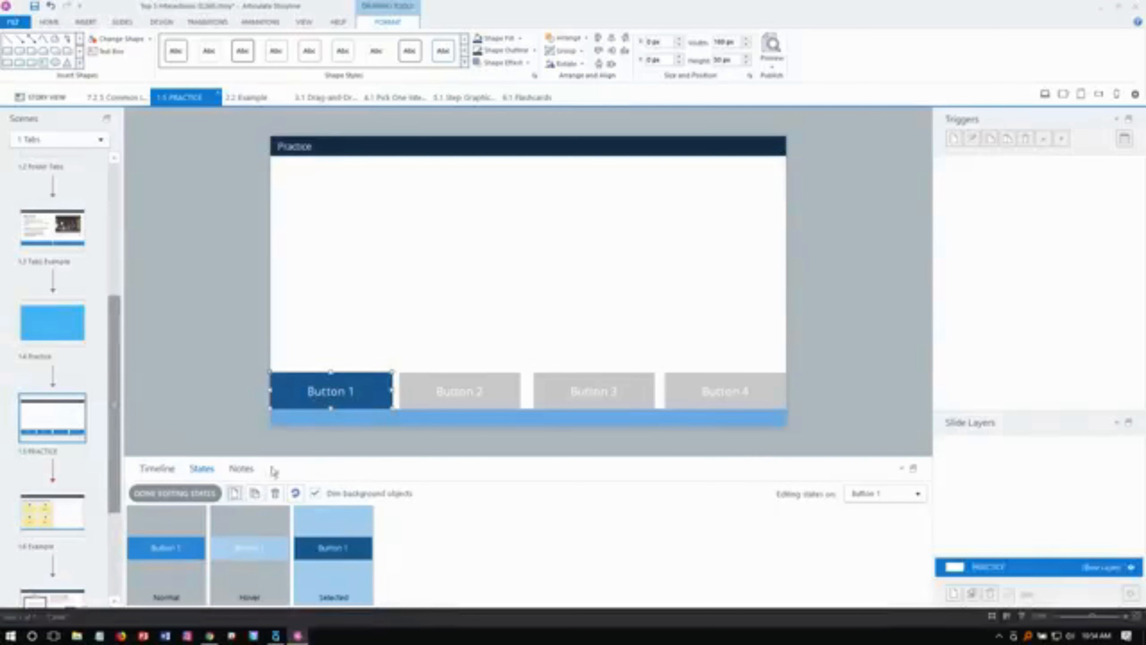
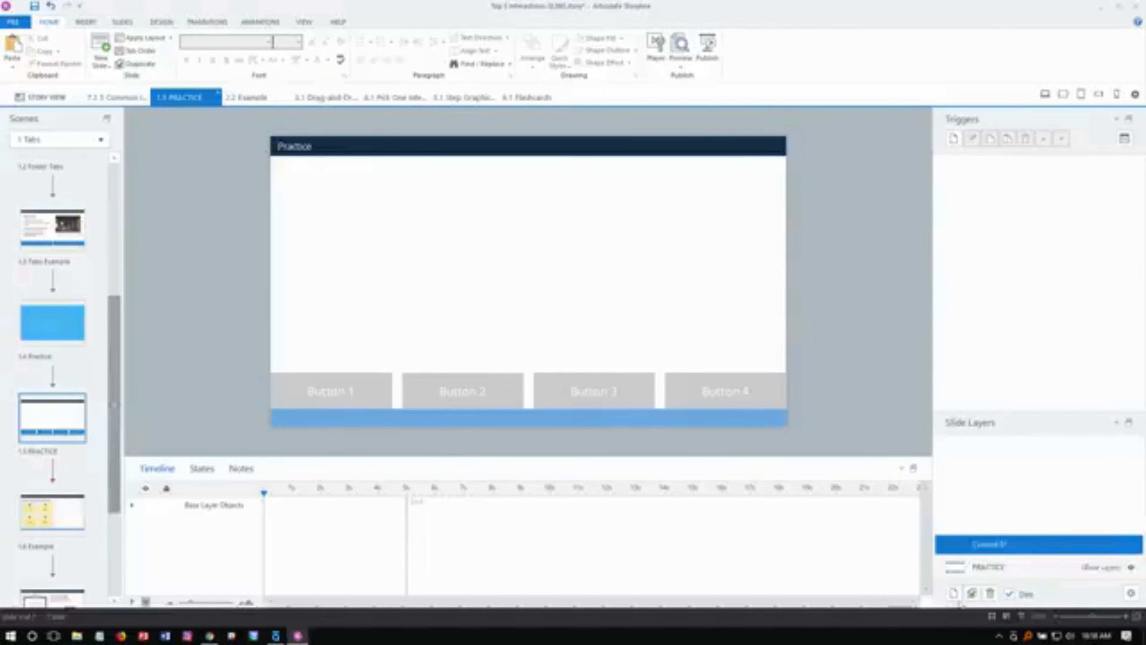
Step: Add a text box reading "Heading 01 Goes Here" in the upper-left area of the Content 01 layer
left_click(988, 570)
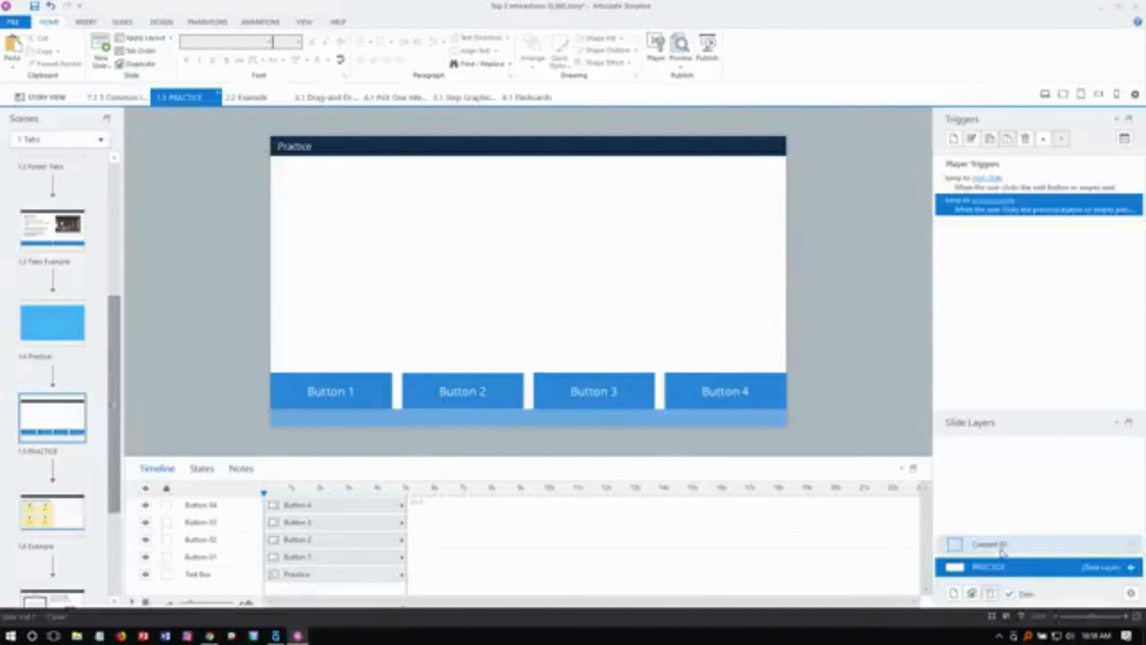
left_click(988, 544)
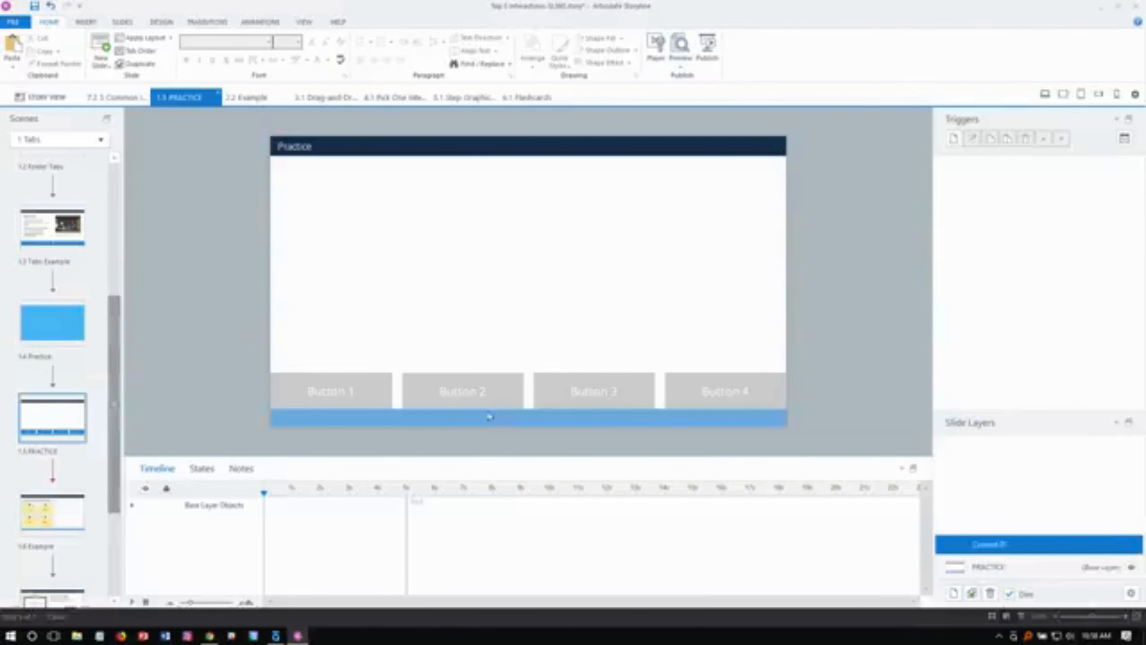
left_click(86, 22)
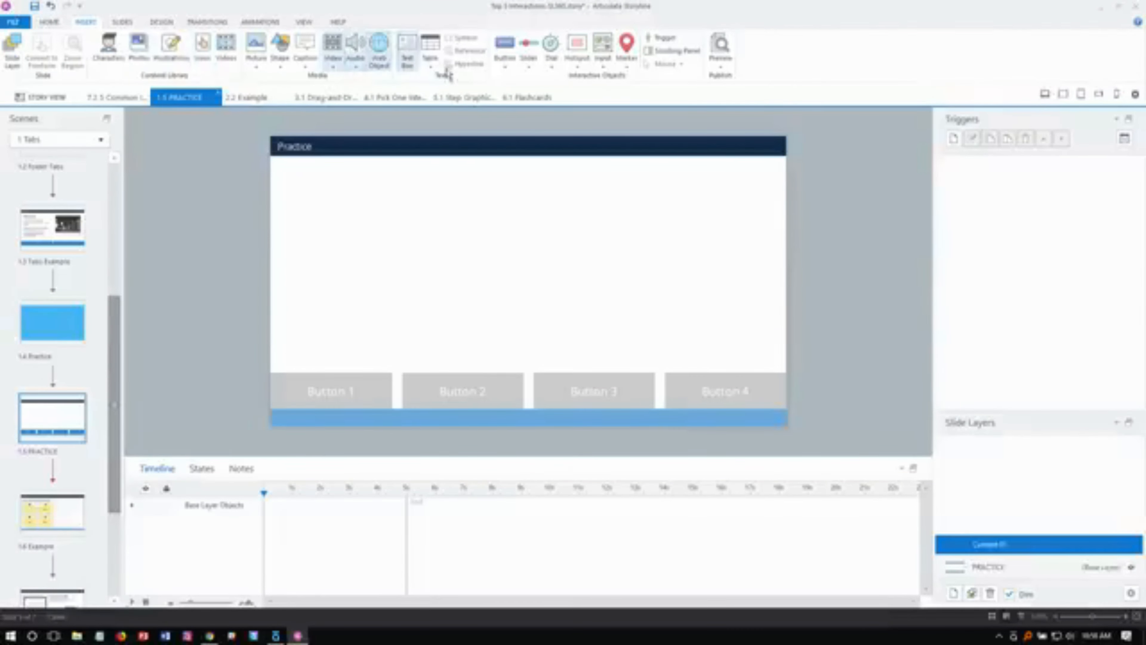
left_click(407, 50)
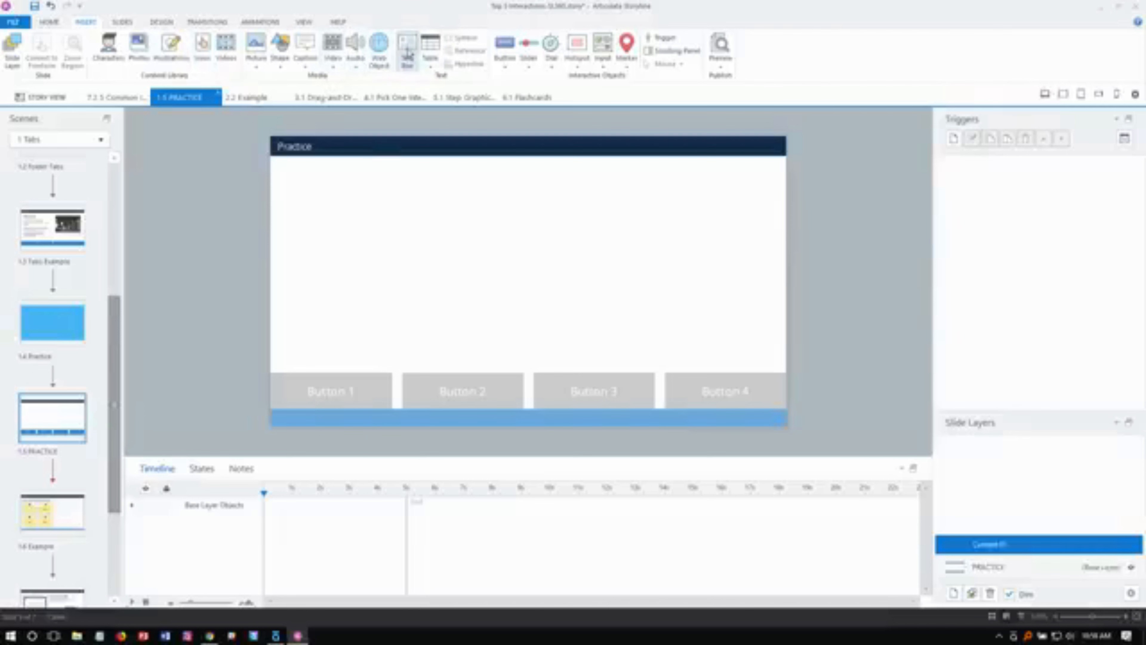
left_click(298, 192)
type("Hea")
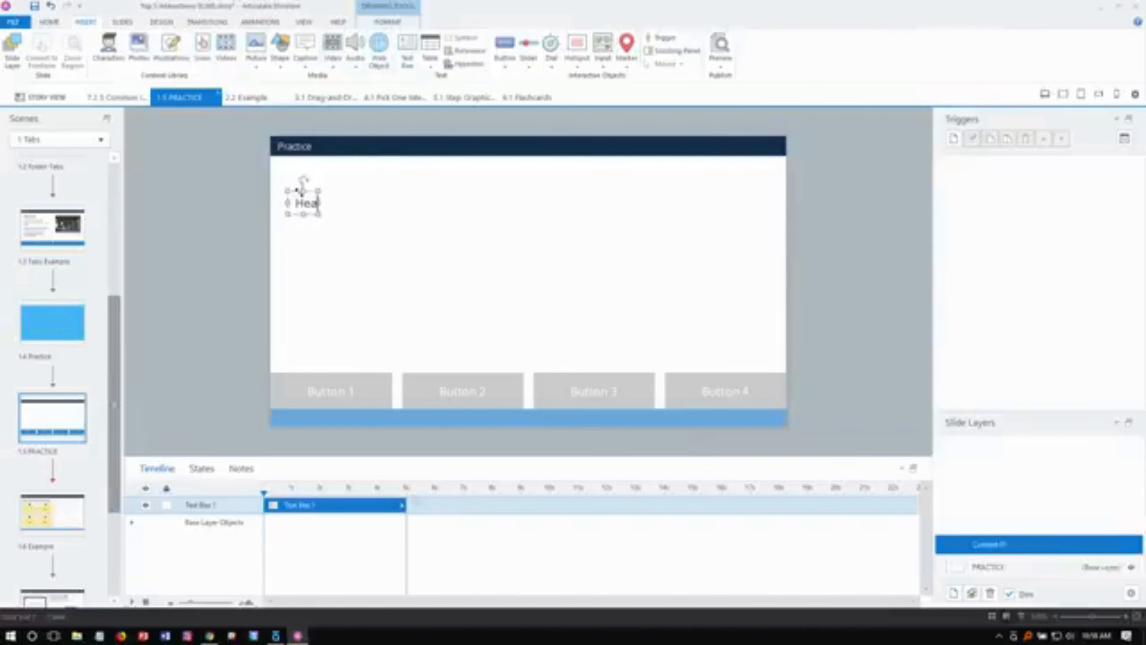
type("ding Goe")
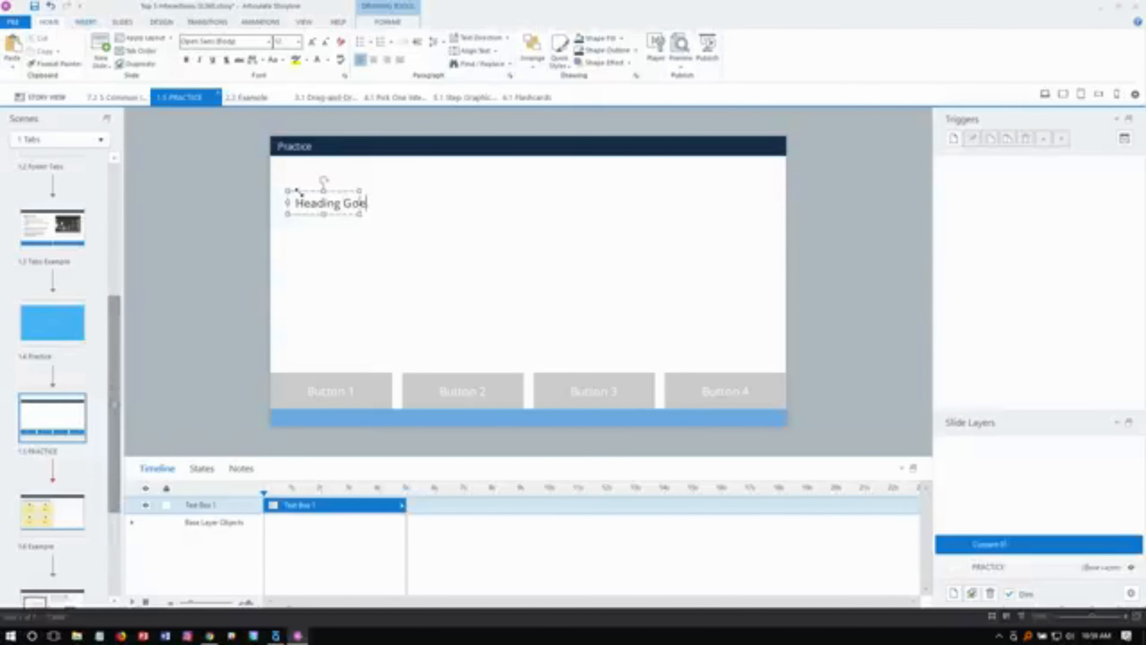
type("s Here")
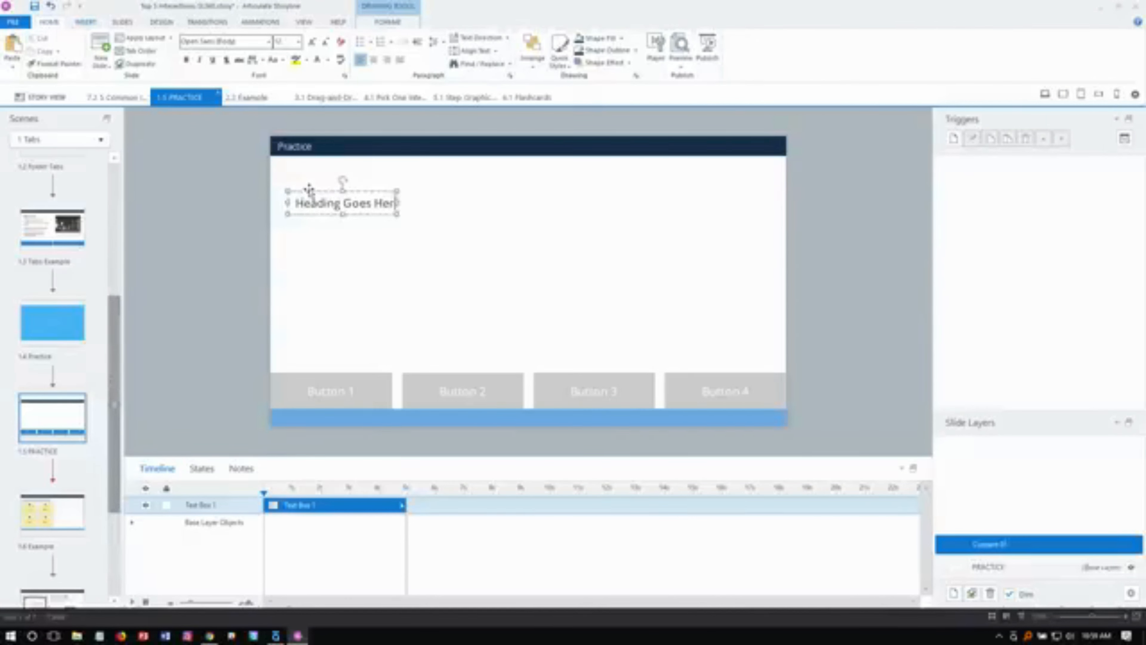
left_click(340, 202)
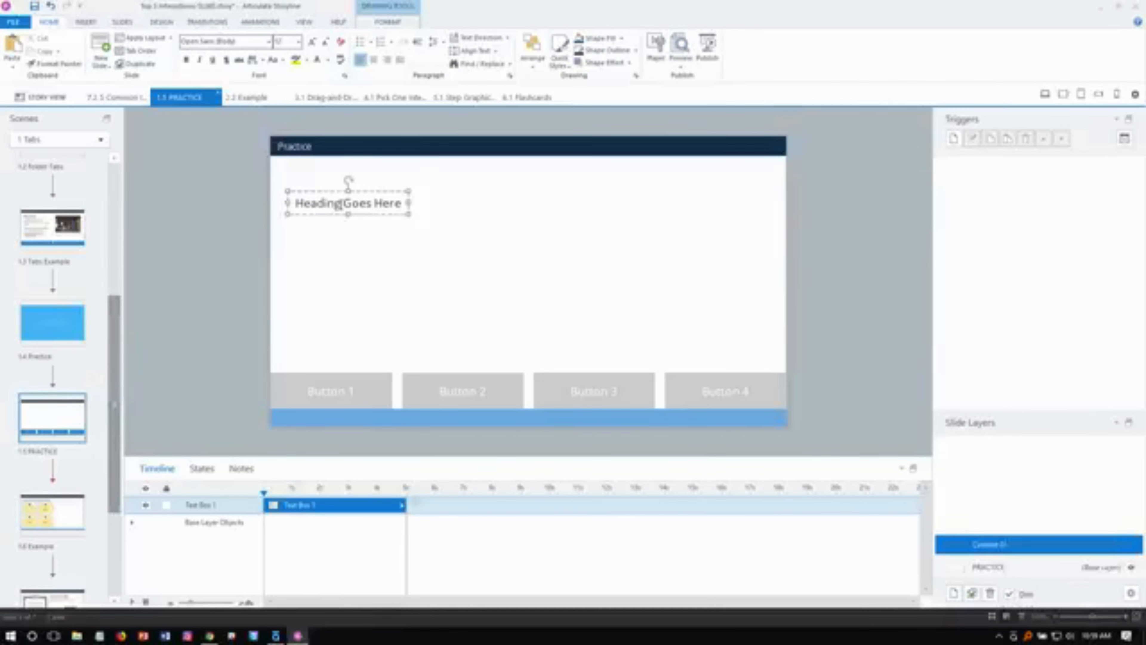
type("01")
Step: Set the heading's font to Montserrat (Headings), enlarge it by three size increments, and adjust its position
left_click_drag(397, 190, 407, 186)
left_click(269, 41)
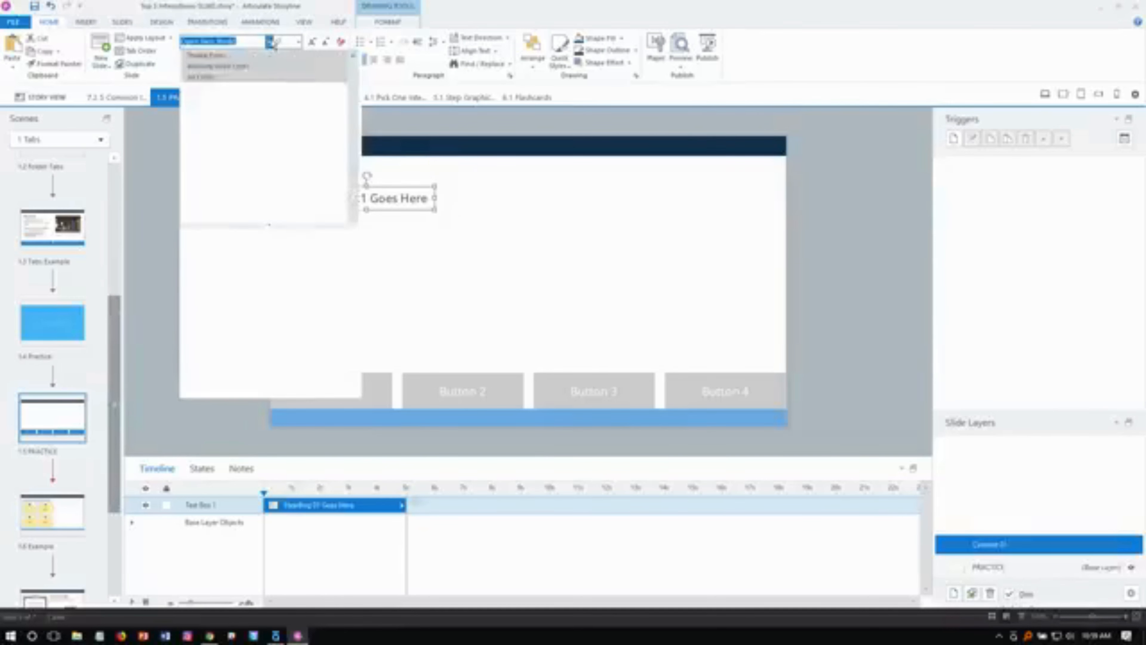
left_click(225, 66)
left_click(312, 42)
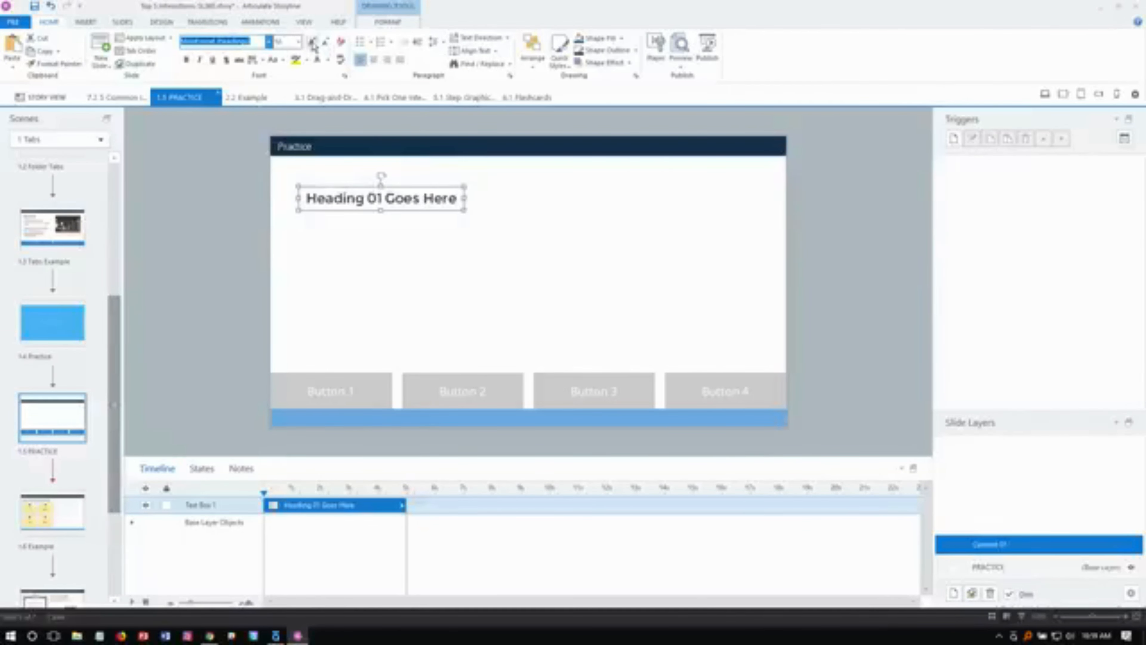
left_click(312, 42)
left_click(312, 41)
left_click_drag(415, 186, 411, 181)
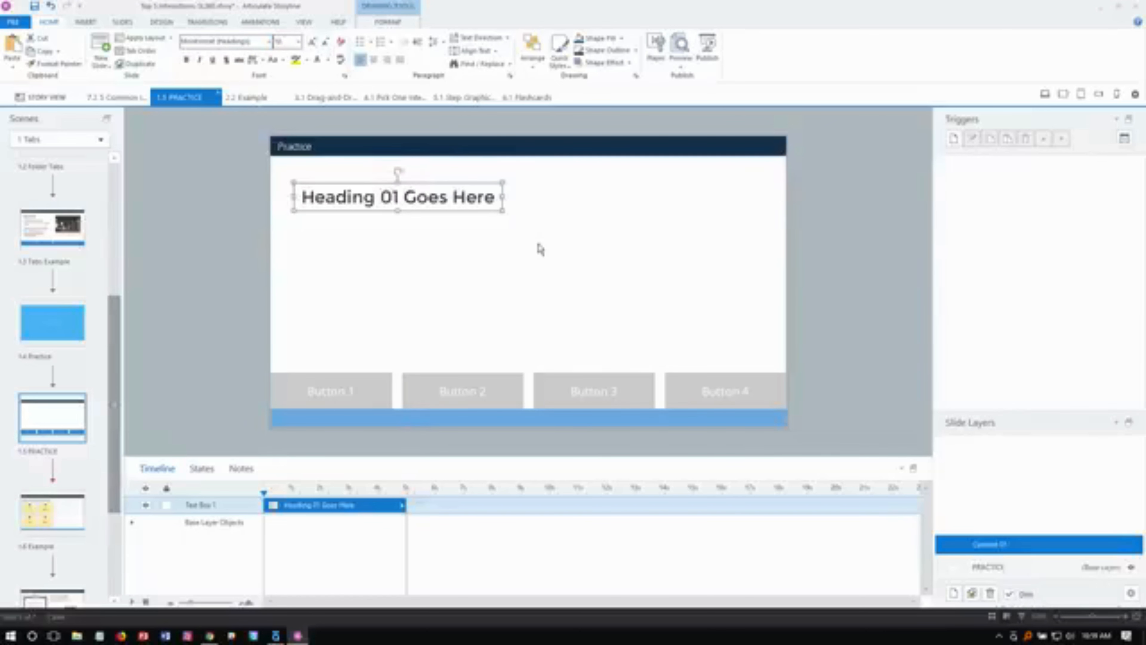
Step: Insert the conference-room photo from a Content Library search for "office", sized about 304 by 203 px beside the heading
left_click(85, 22)
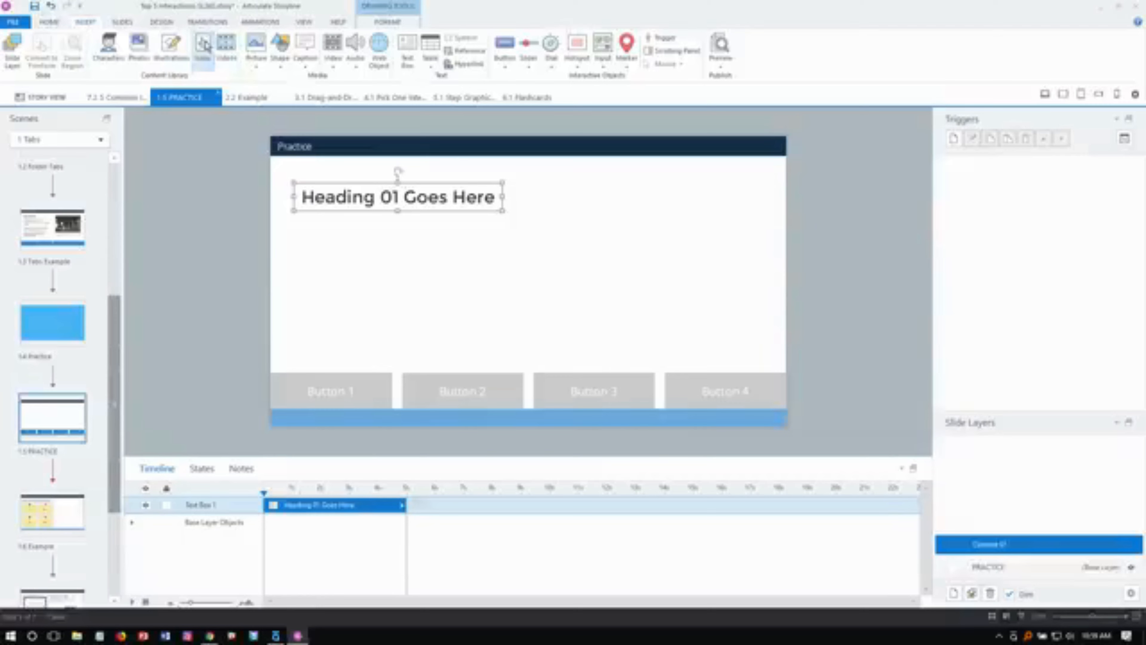
left_click(139, 43)
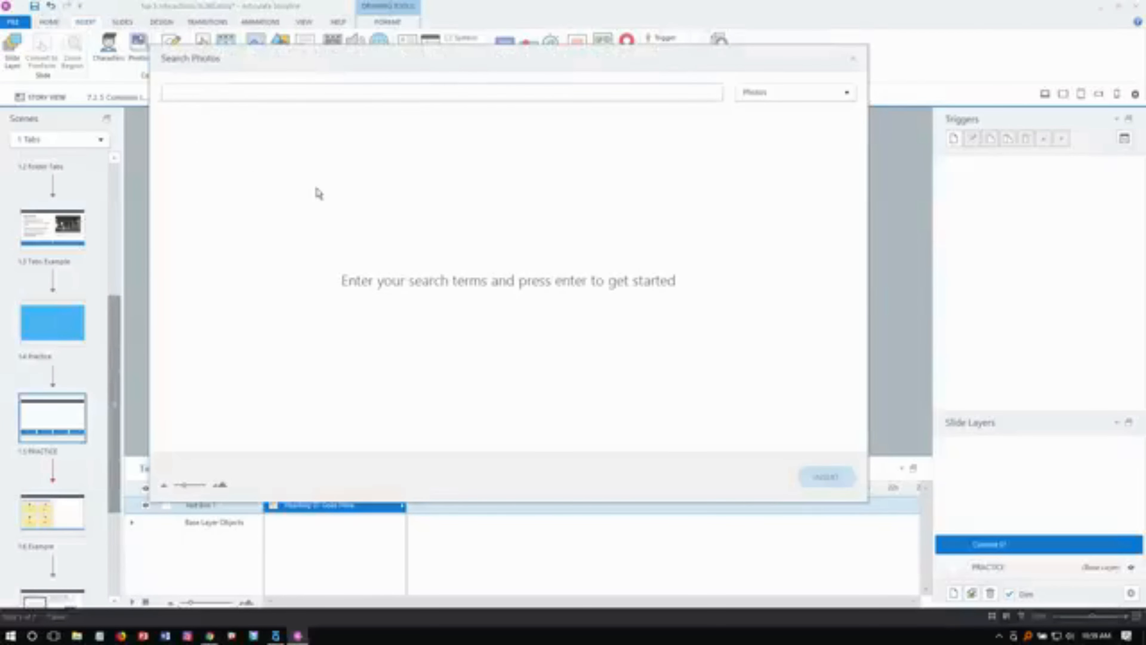
type("office")
key("Return")
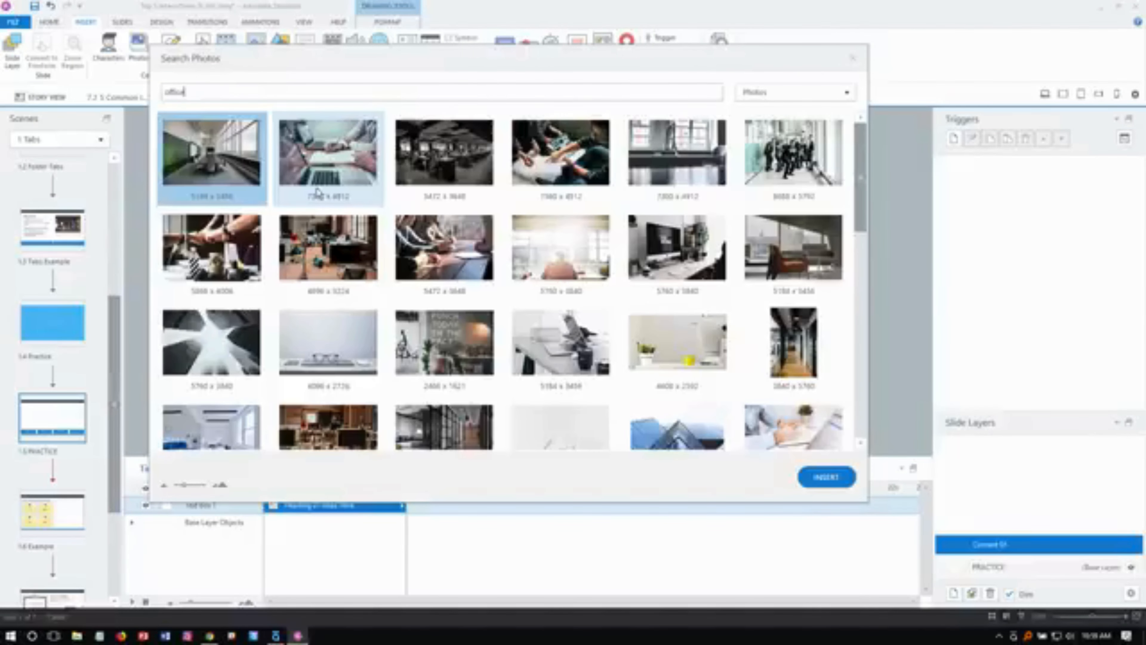
key("Escape")
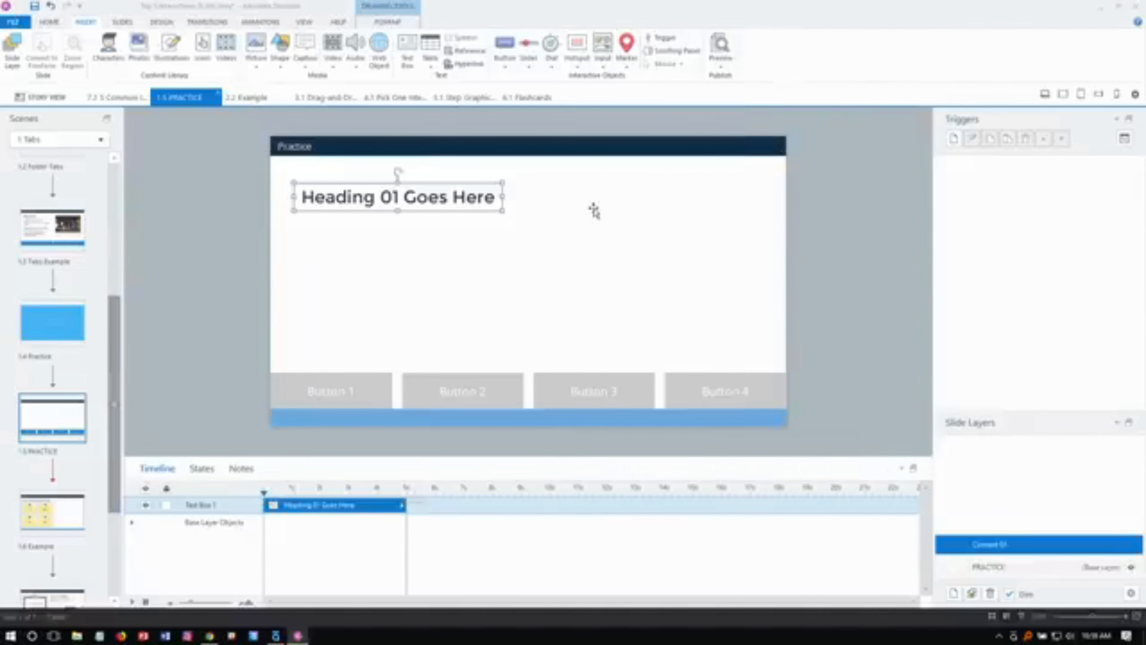
left_click_drag(312, 137, 529, 281)
left_click_drag(681, 367, 705, 275)
left_click_drag(850, 298, 850, 298)
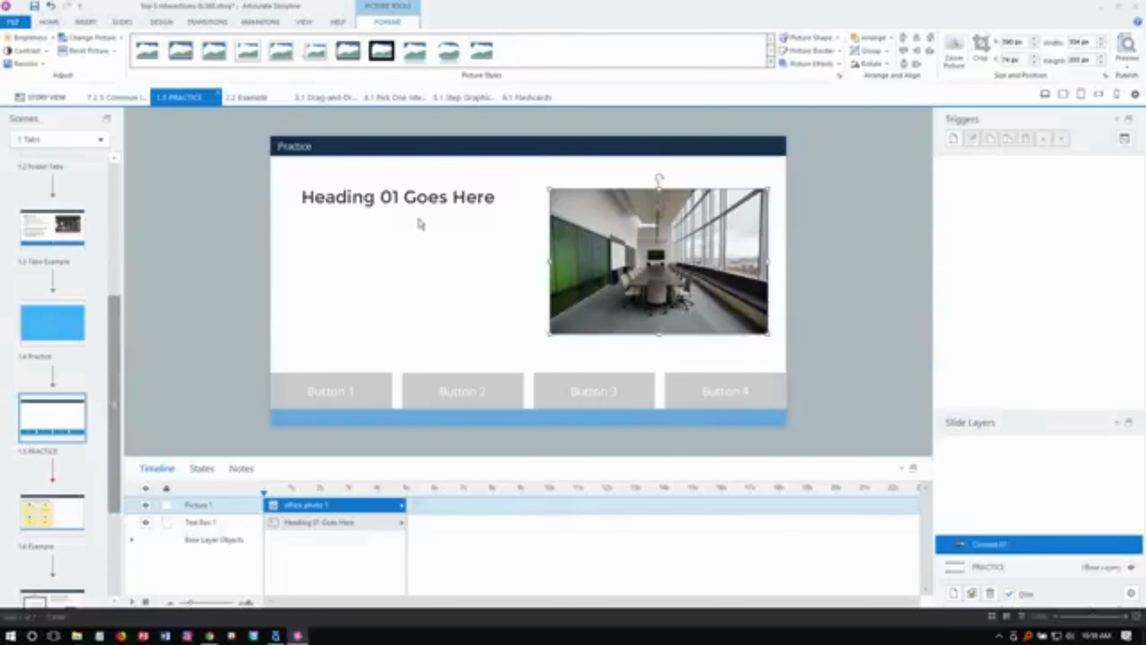
Step: Duplicate the Content 01 layer and name the copy Content 02
left_click(984, 567)
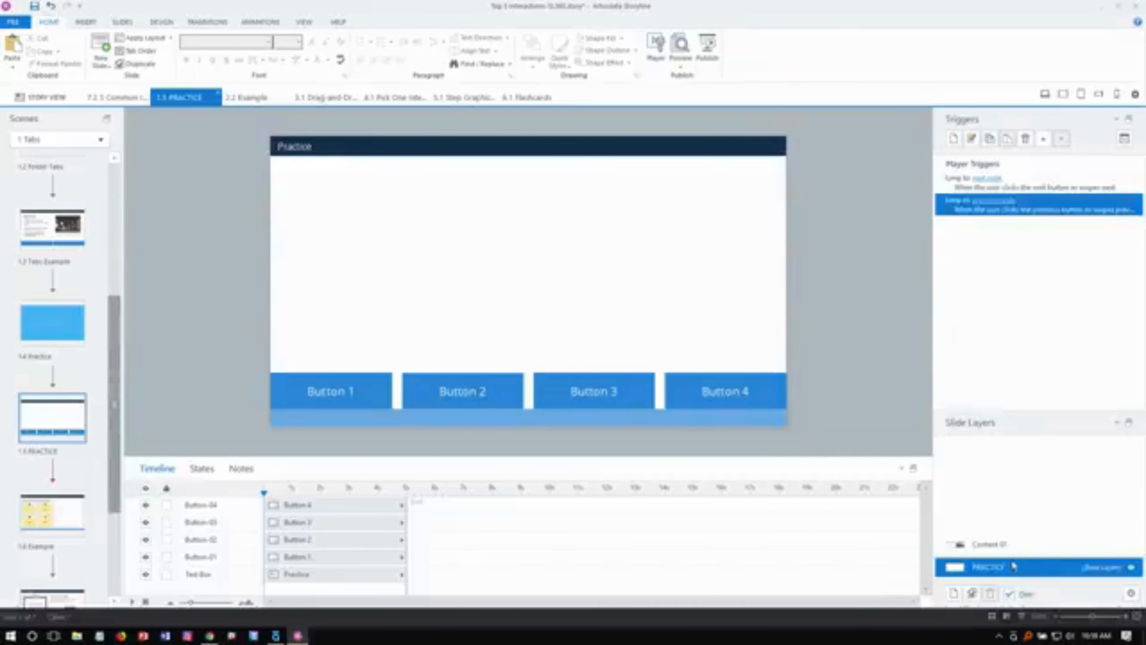
left_click(1009, 545)
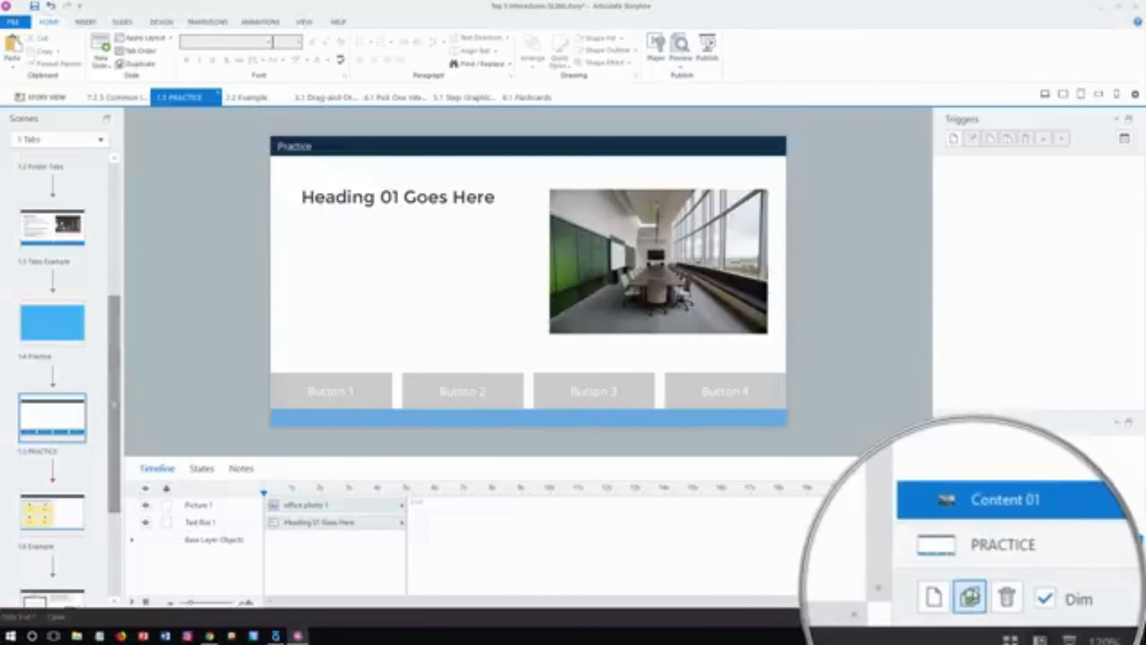
left_click(972, 593)
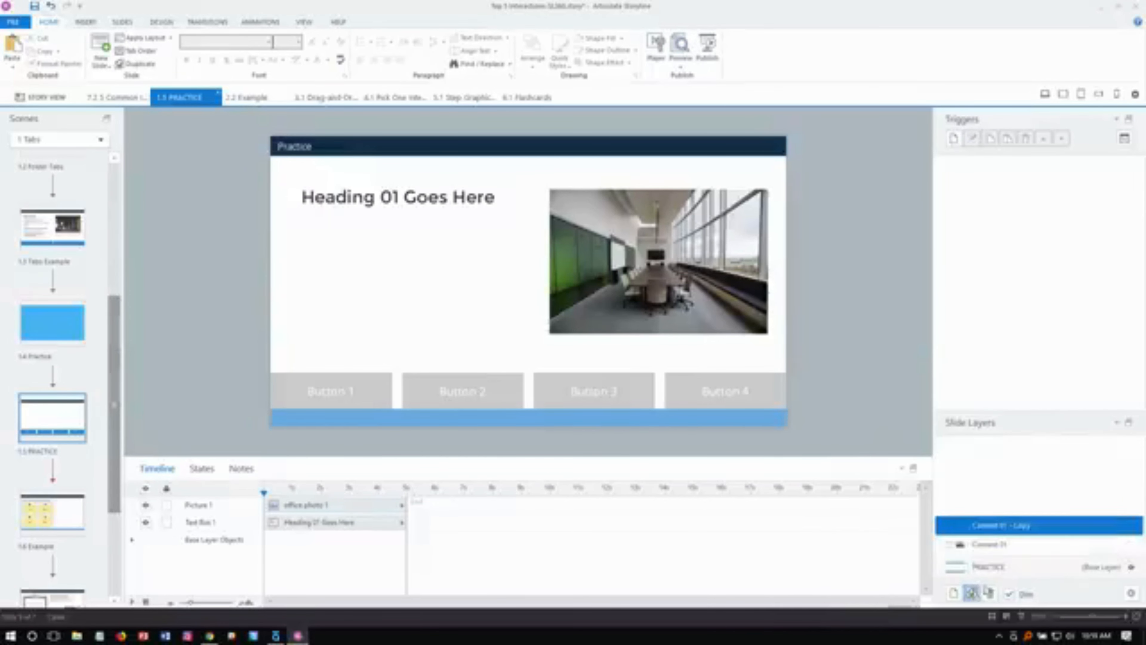
double_click(998, 532)
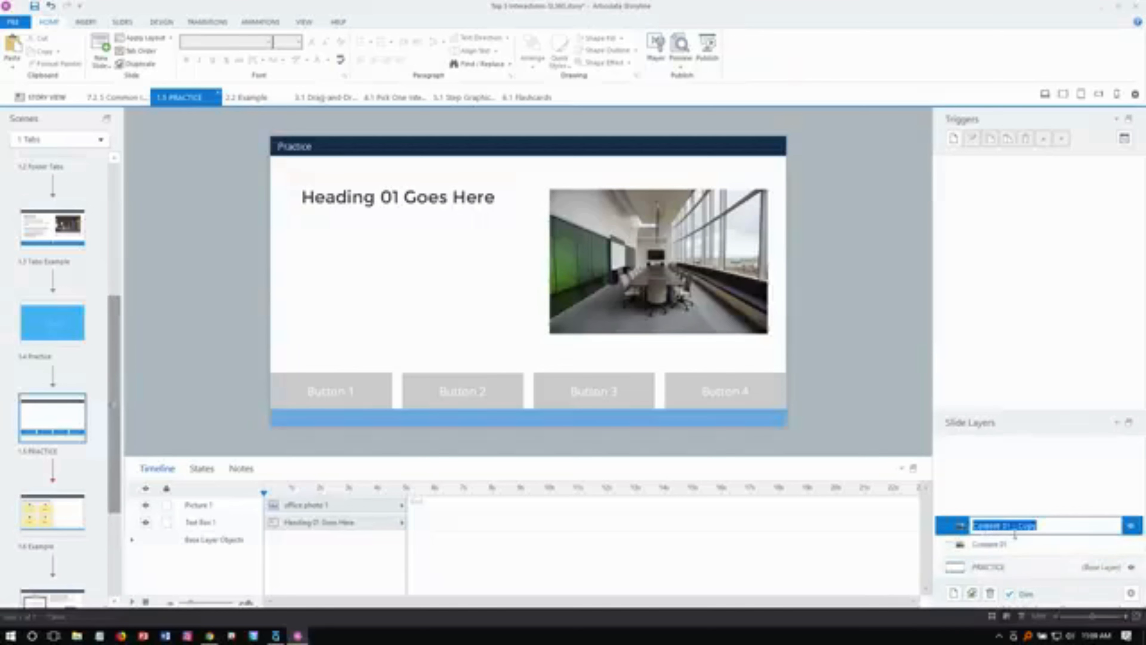
type("Content")
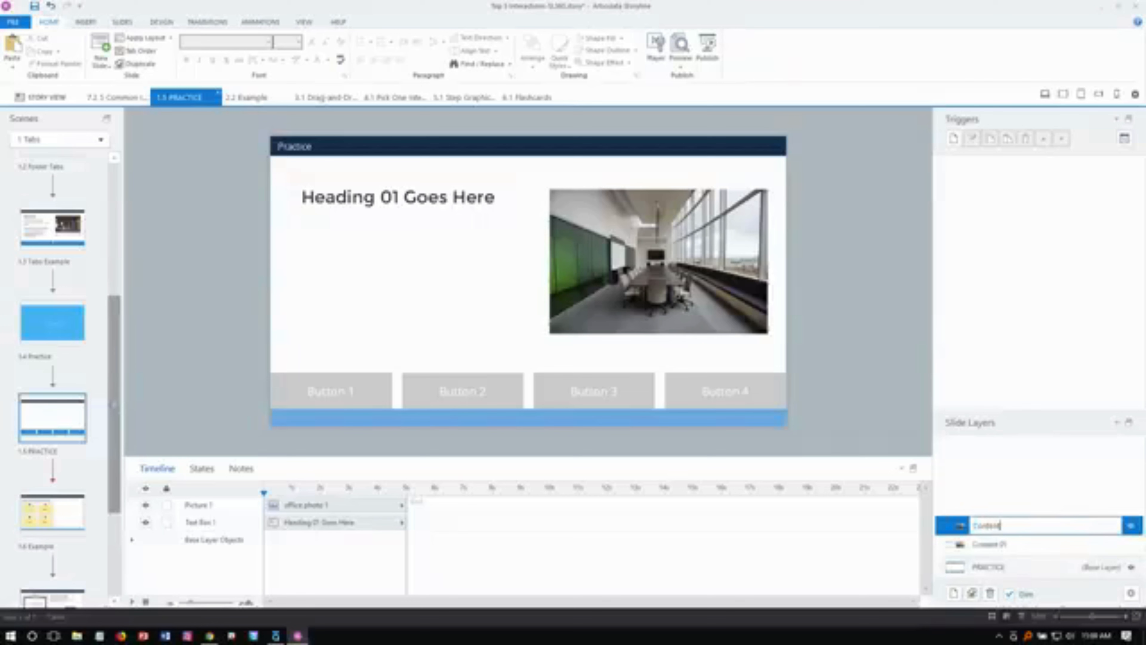
key("Return")
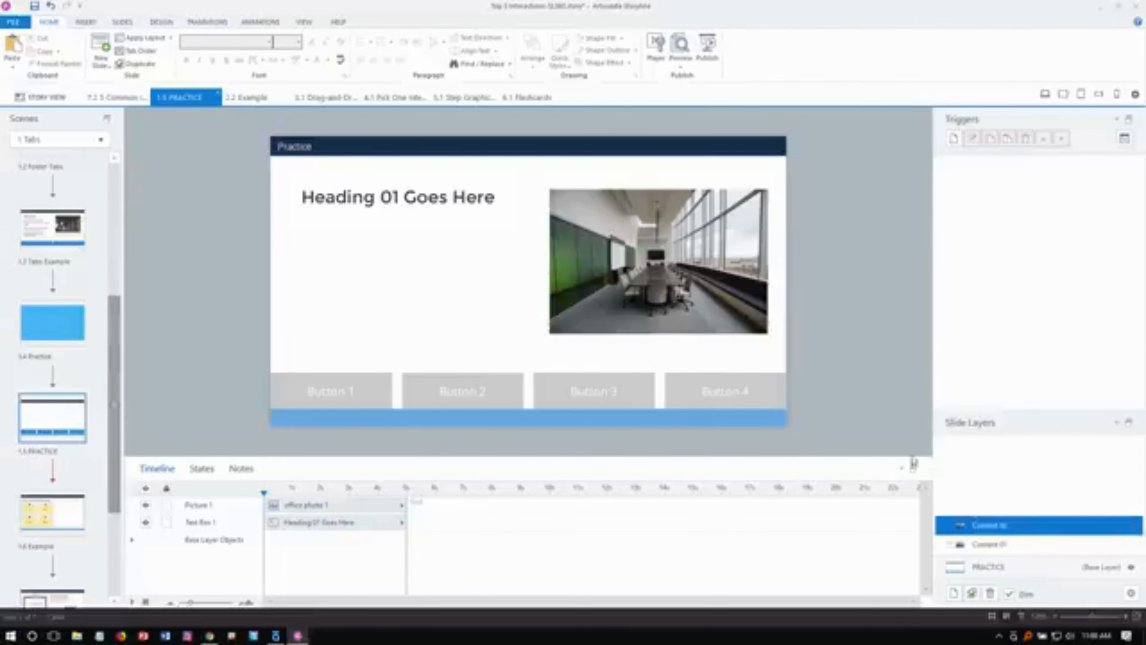
Step: Replace the picture on the Content 02 layer with the Content Library photo of hands working beside laptops
left_click(657, 281)
right_click(674, 220)
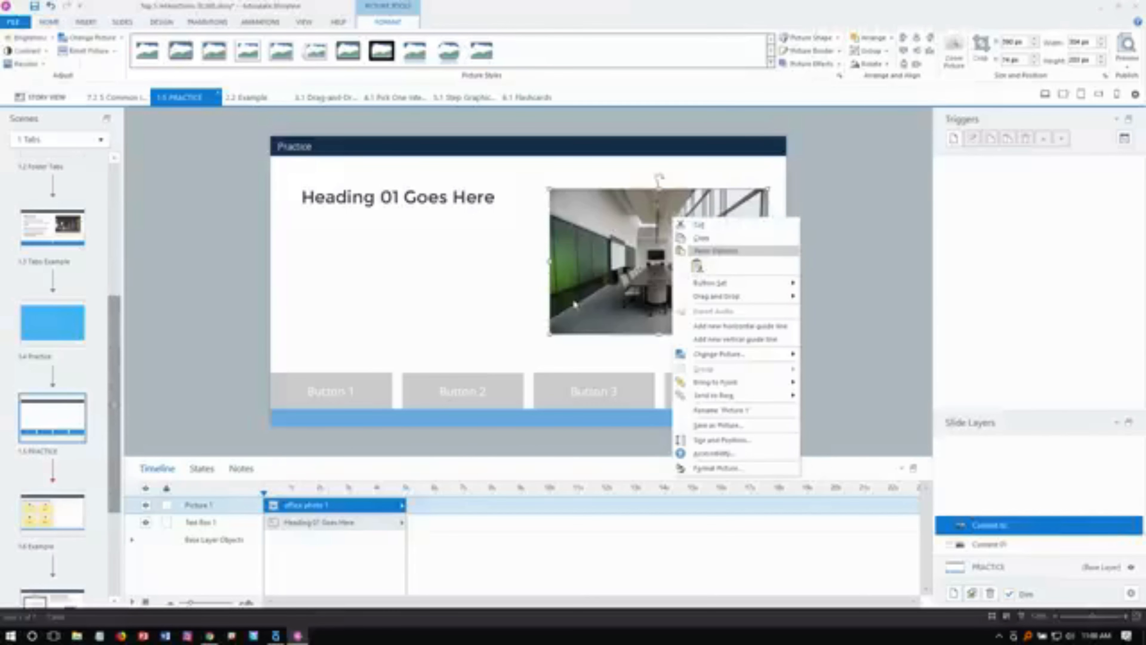
mouse_move(752, 355)
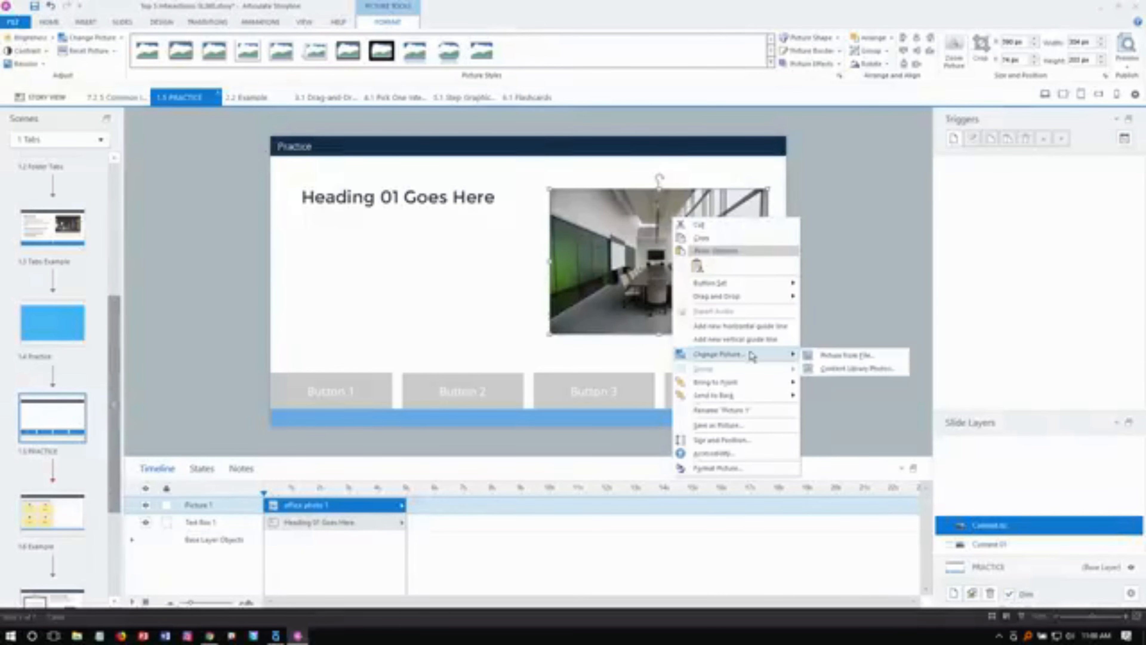
left_click(858, 370)
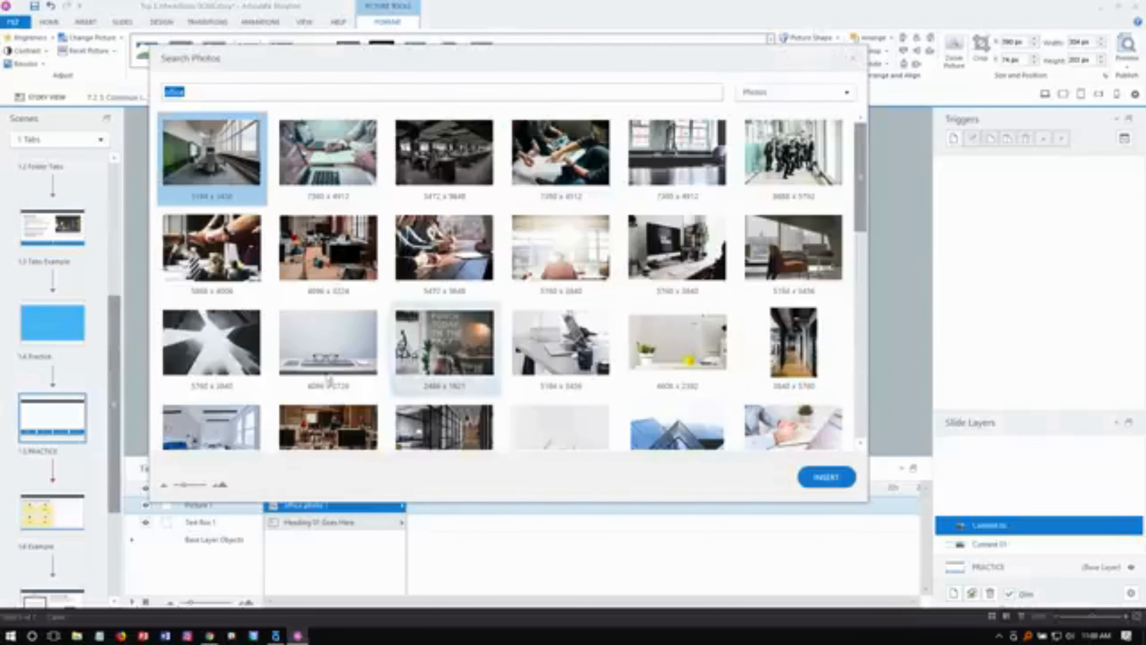
left_click(315, 177)
double_click(314, 177)
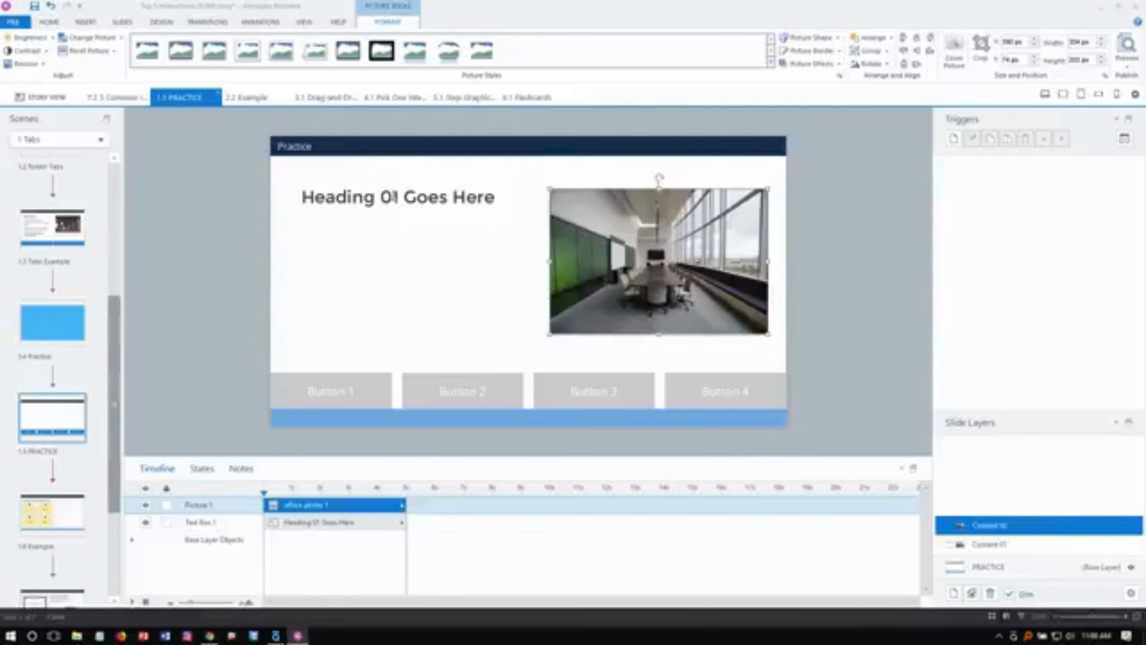
Step: Change the heading on the Content 02 layer to "Heading 02 Goes Here"
left_click(393, 197)
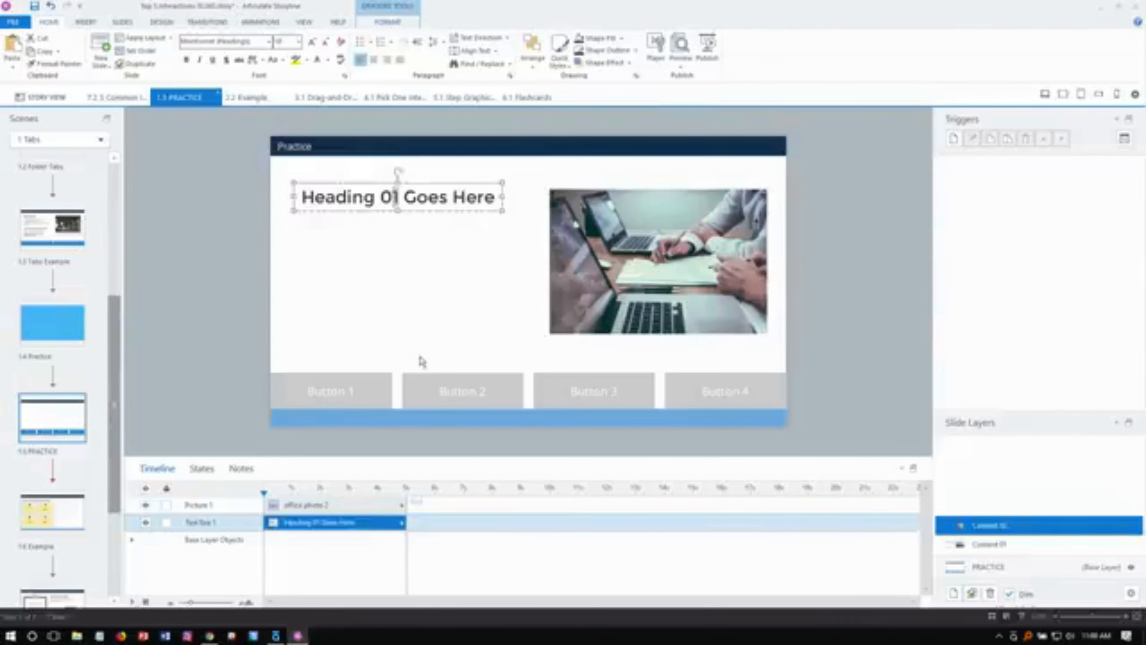
key("BackSpace")
type("2")
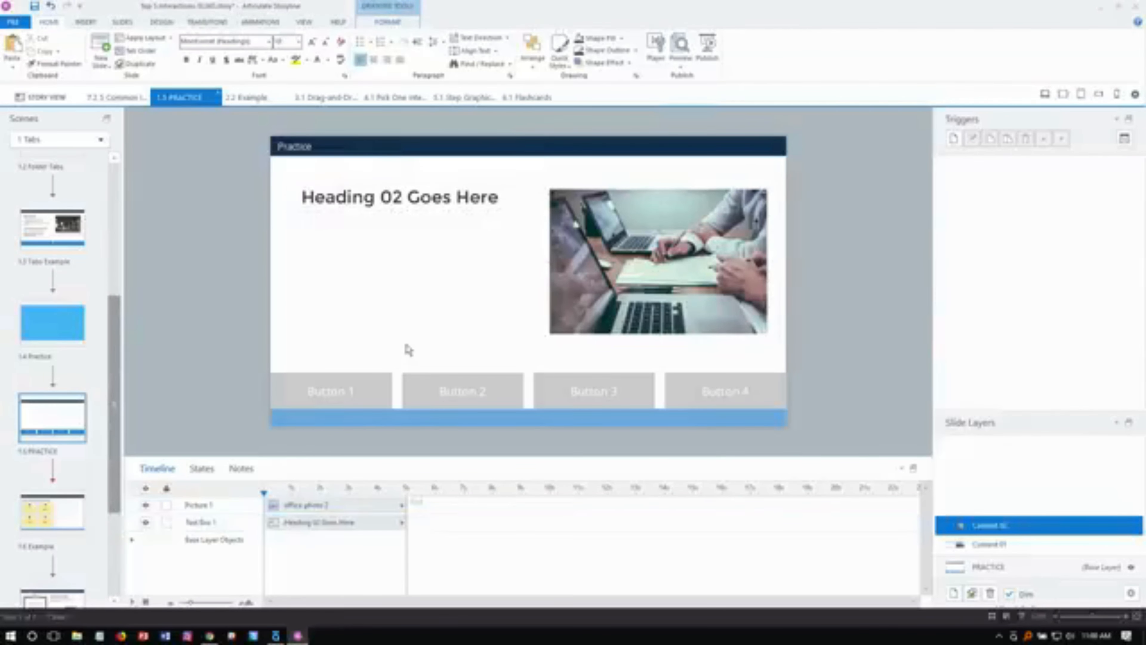
left_click(405, 348)
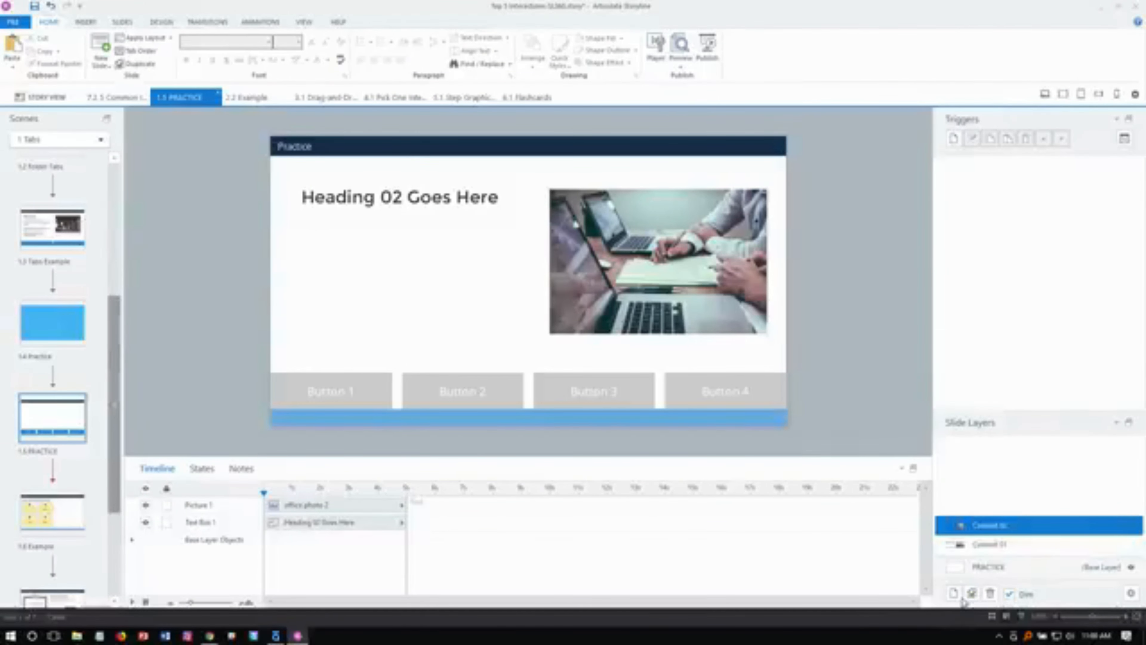
Step: Duplicate the Content 02 layer and name the copy Content 03
left_click(971, 592)
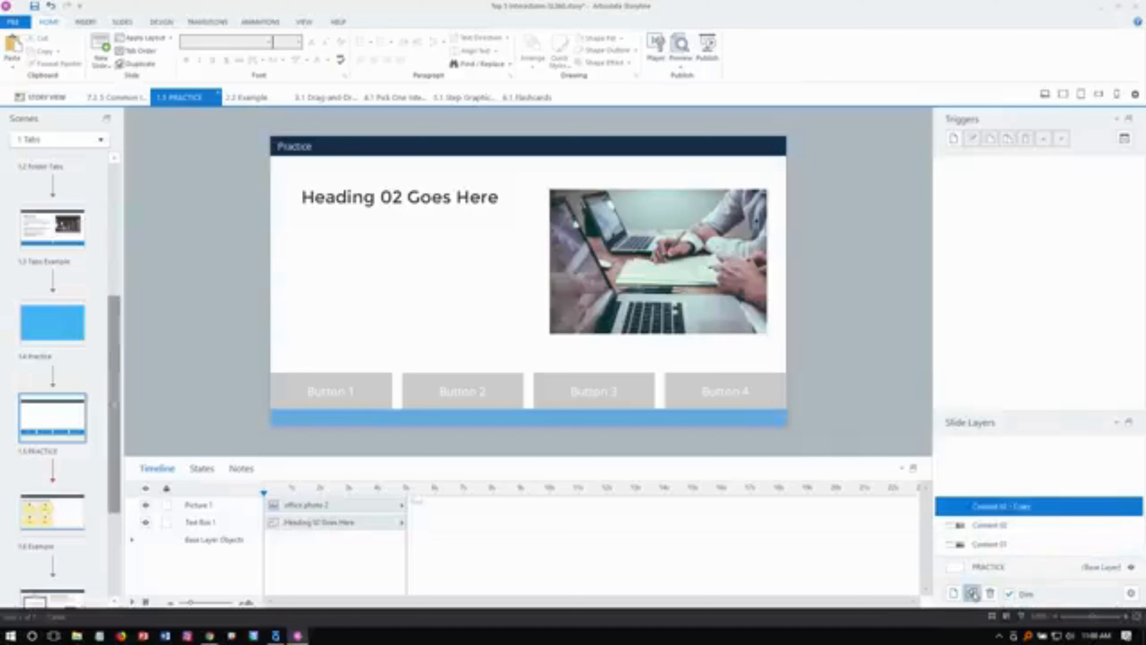
double_click(1002, 506)
type("Dim")
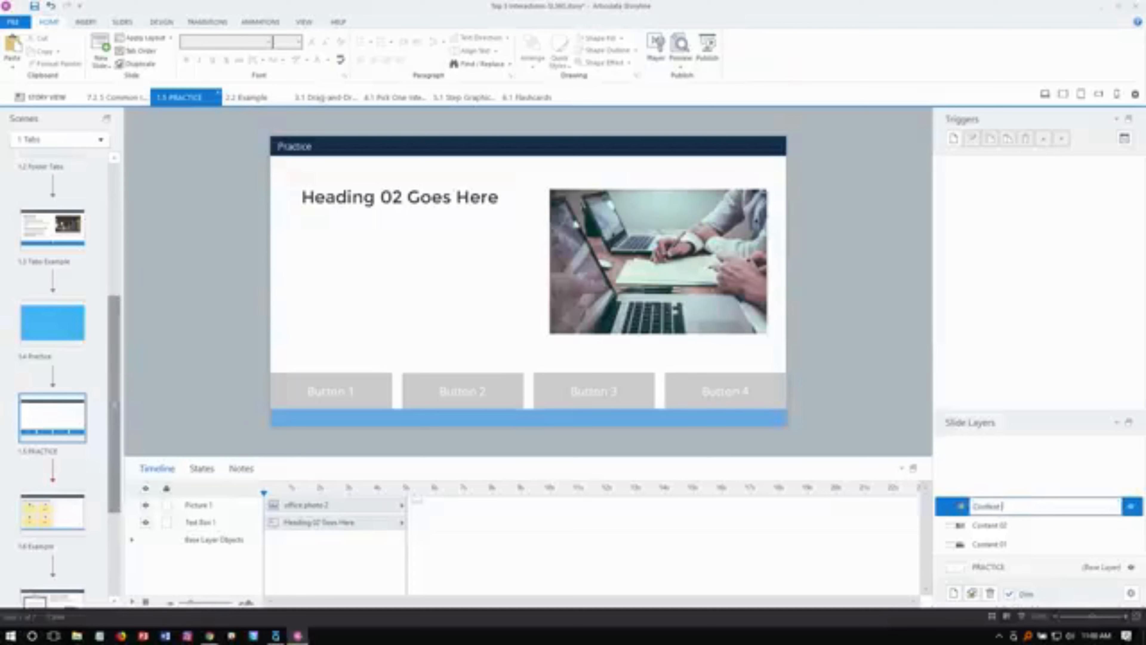
type("03")
key("Return")
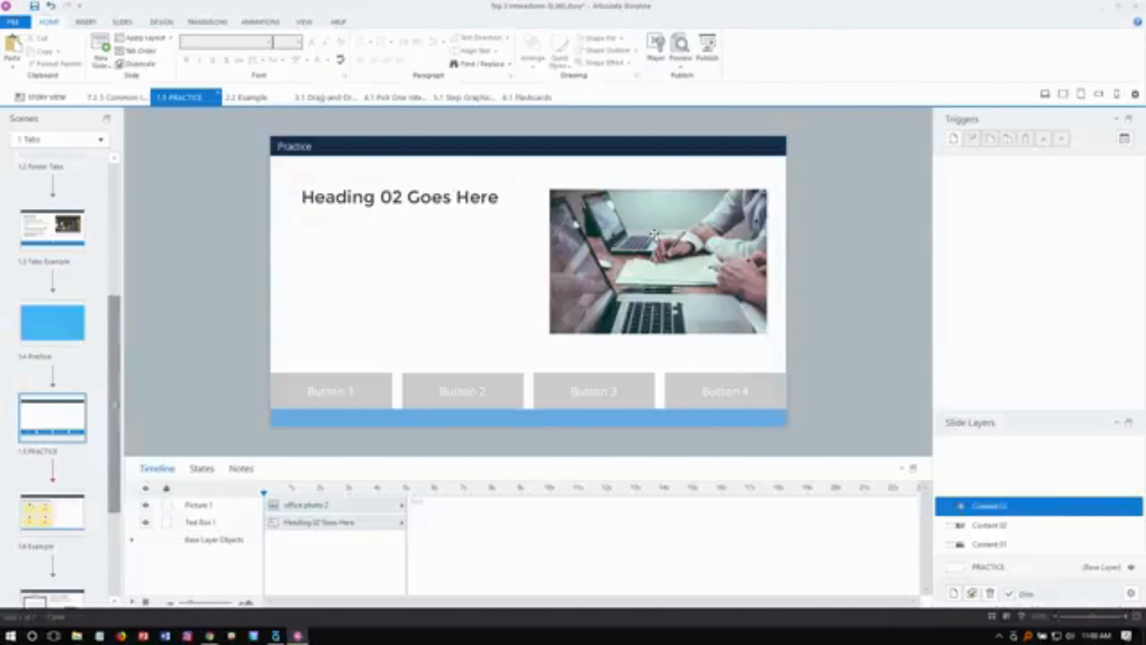
Step: Replace the picture on the Content 03 layer with the dark open-plan office photo from the Content Library
right_click(655, 236)
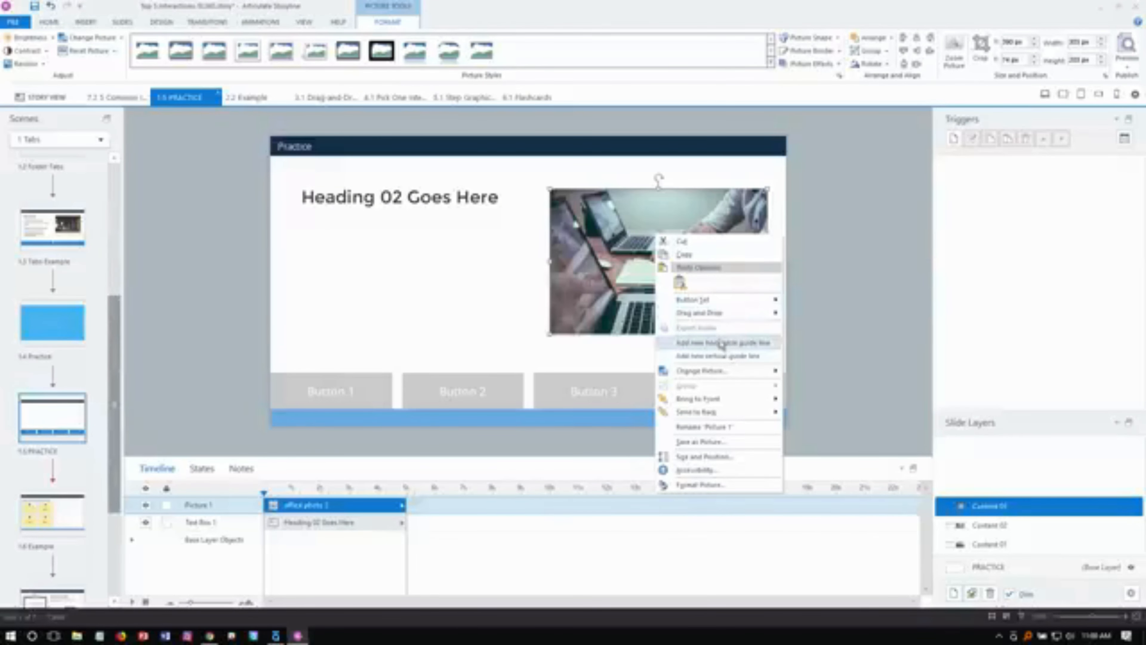
mouse_move(718, 371)
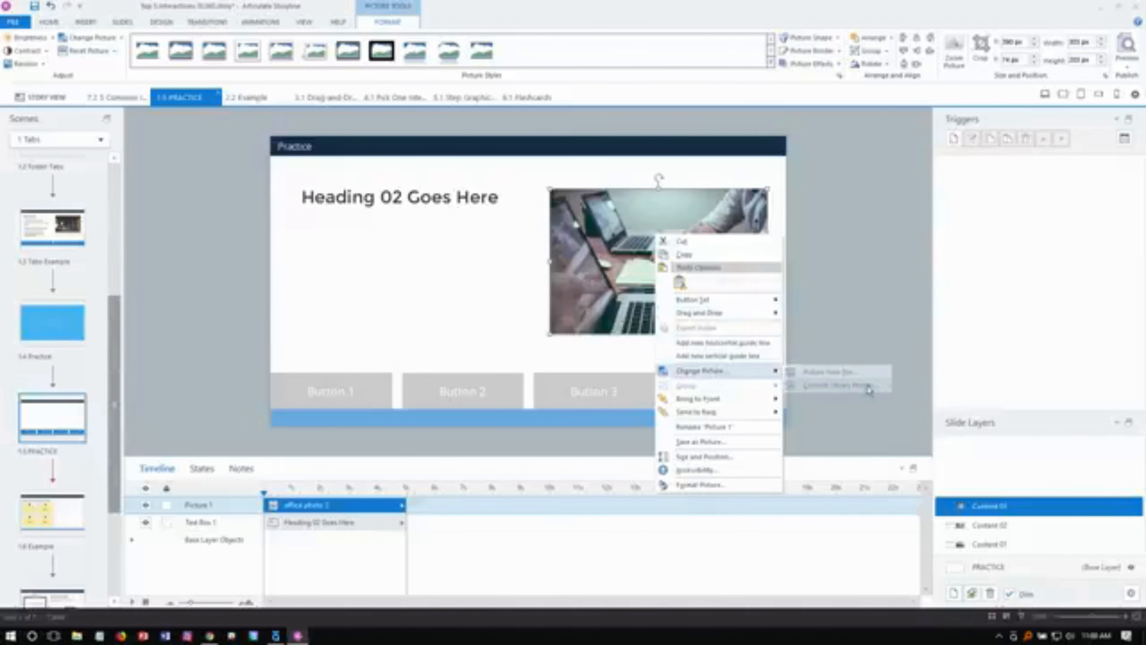
left_click(839, 385)
double_click(440, 165)
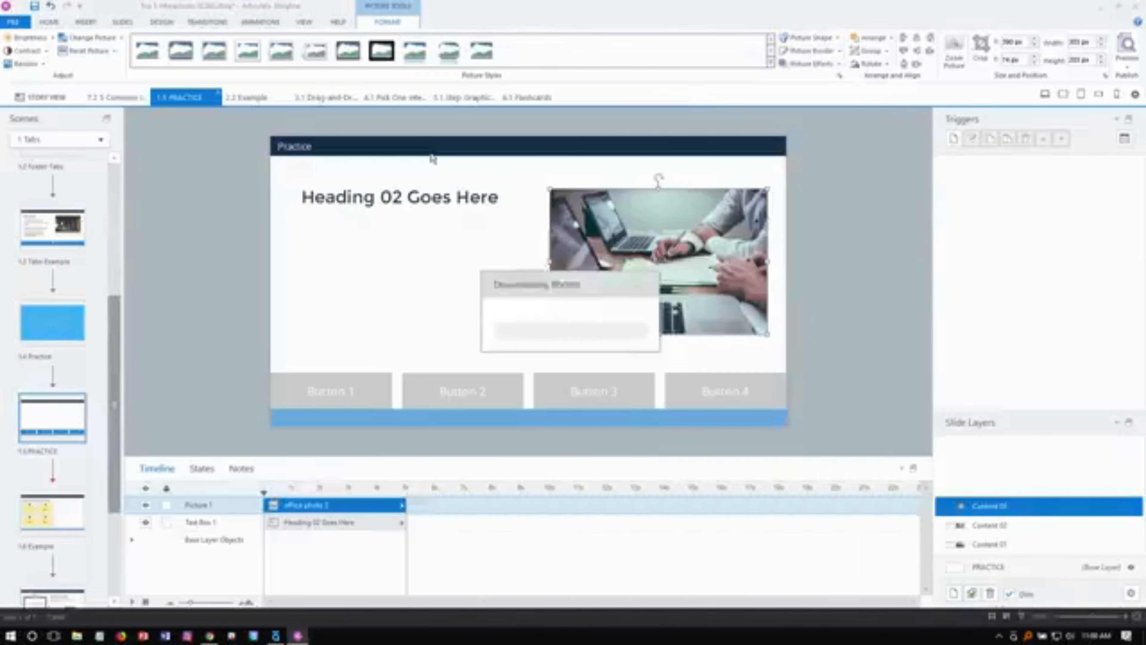
Step: Change the heading on the Content 03 layer to "Heading 03 Goes Here"
double_click(403, 198)
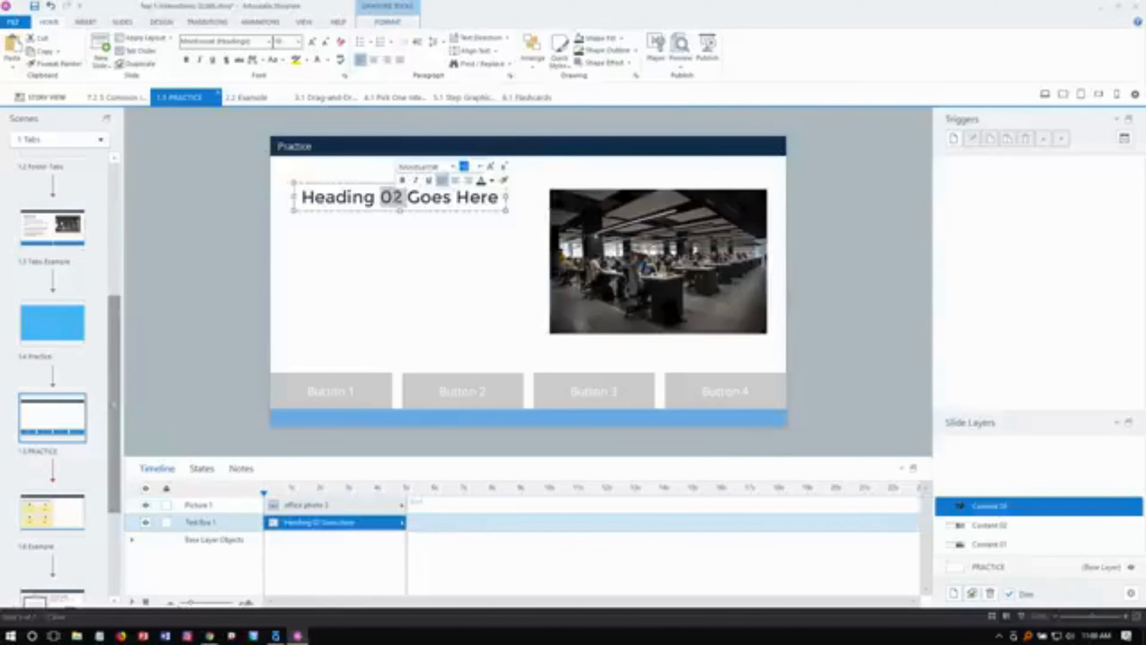
type("03")
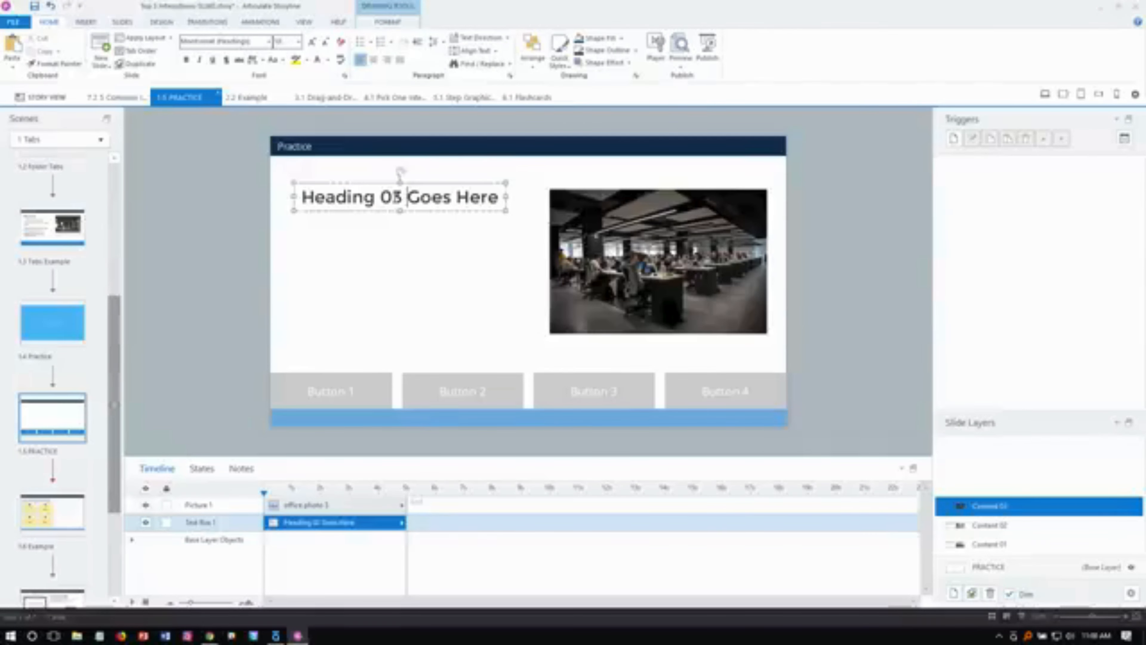
key("BackSpace")
Step: Duplicate the Content 03 layer and name the copy Content 04
left_click(972, 592)
double_click(1001, 486)
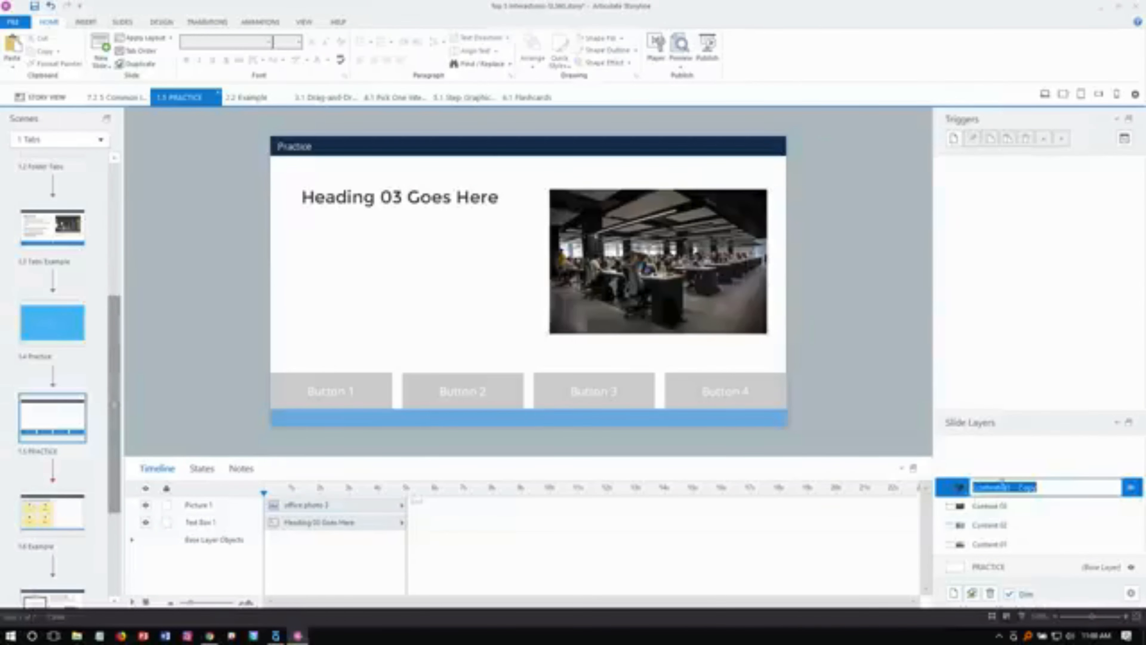
type("Conte")
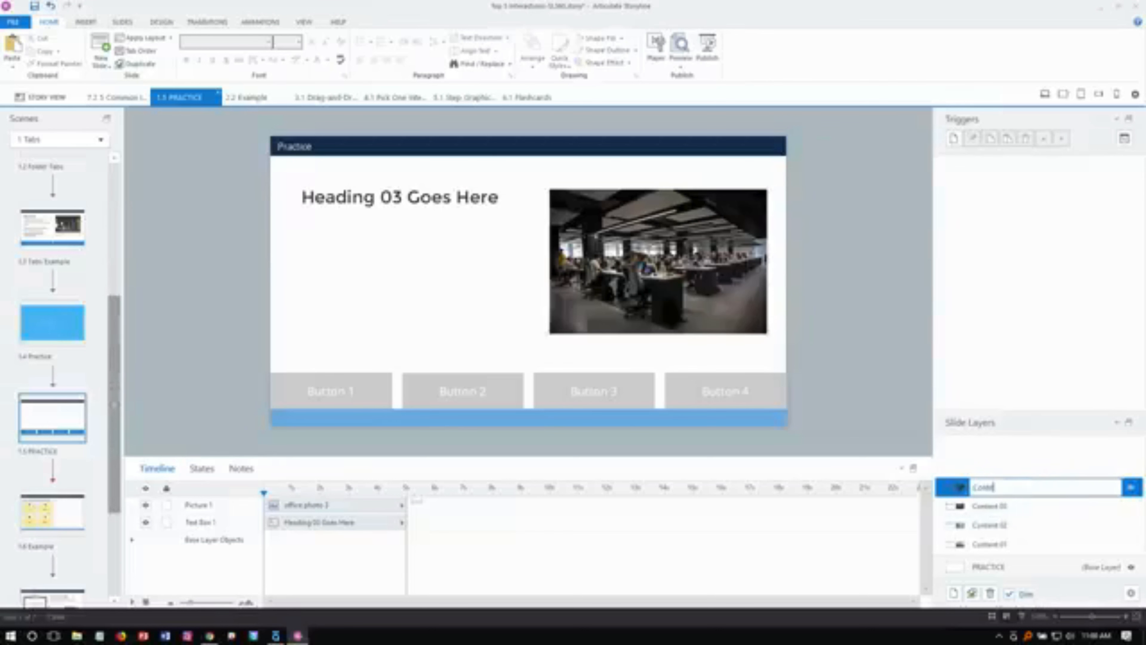
key("Return")
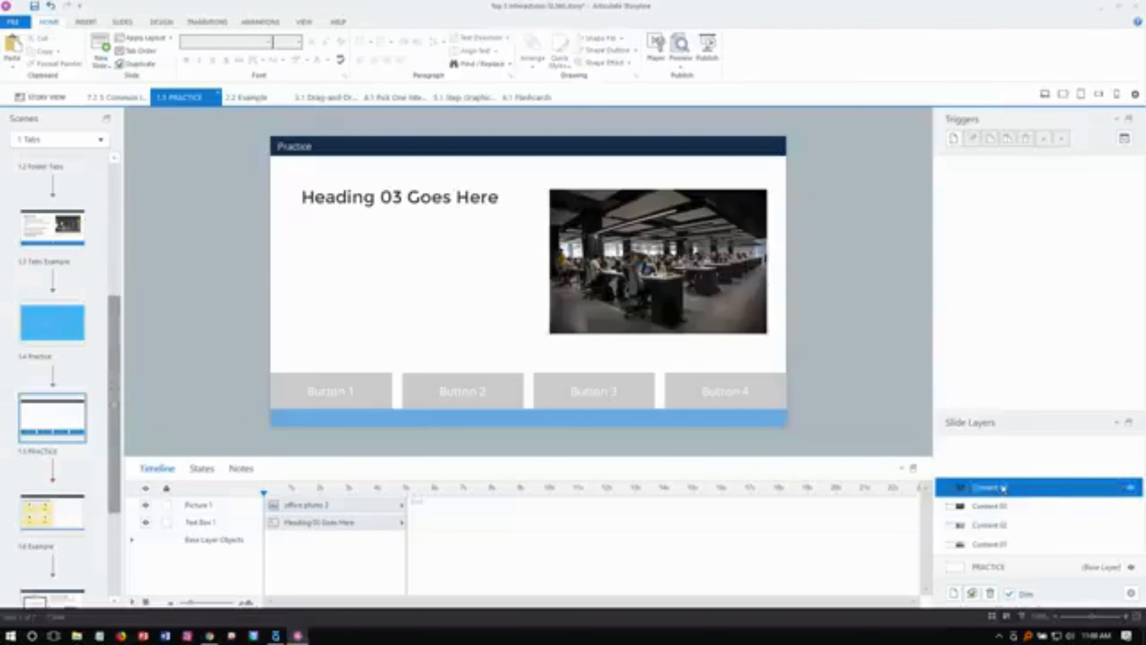
Step: On the Content 04 layer, change the heading to "Heading 04 Goes Here" and swap the picture for the Content Library photo of people pointing at papers
left_click(396, 199)
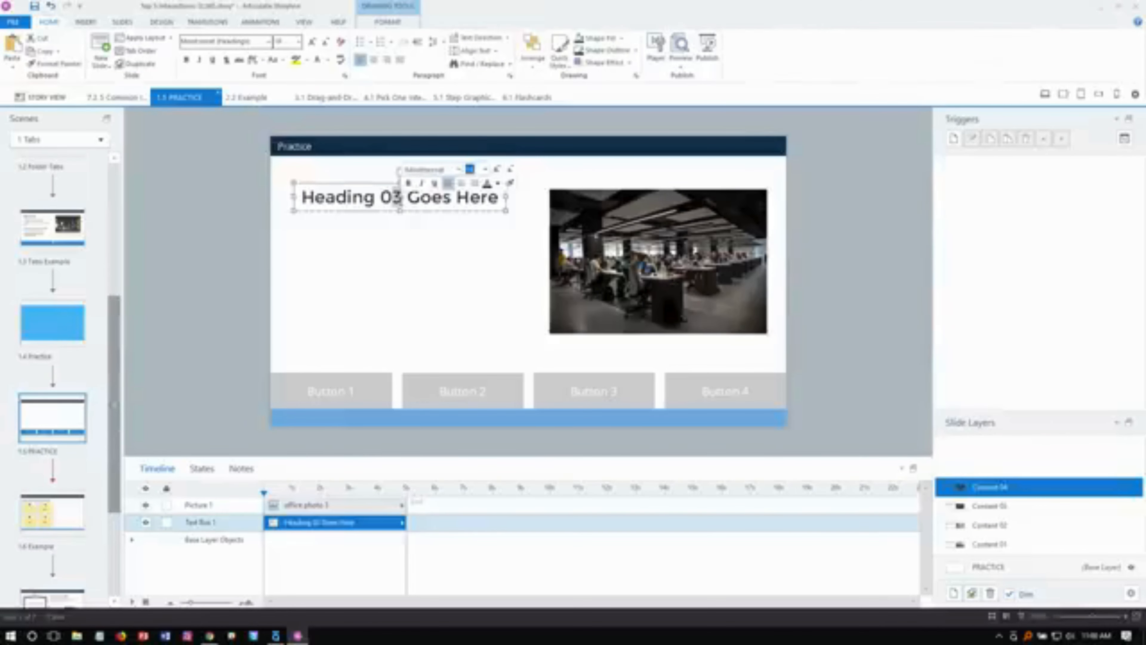
type("4")
left_click(577, 226)
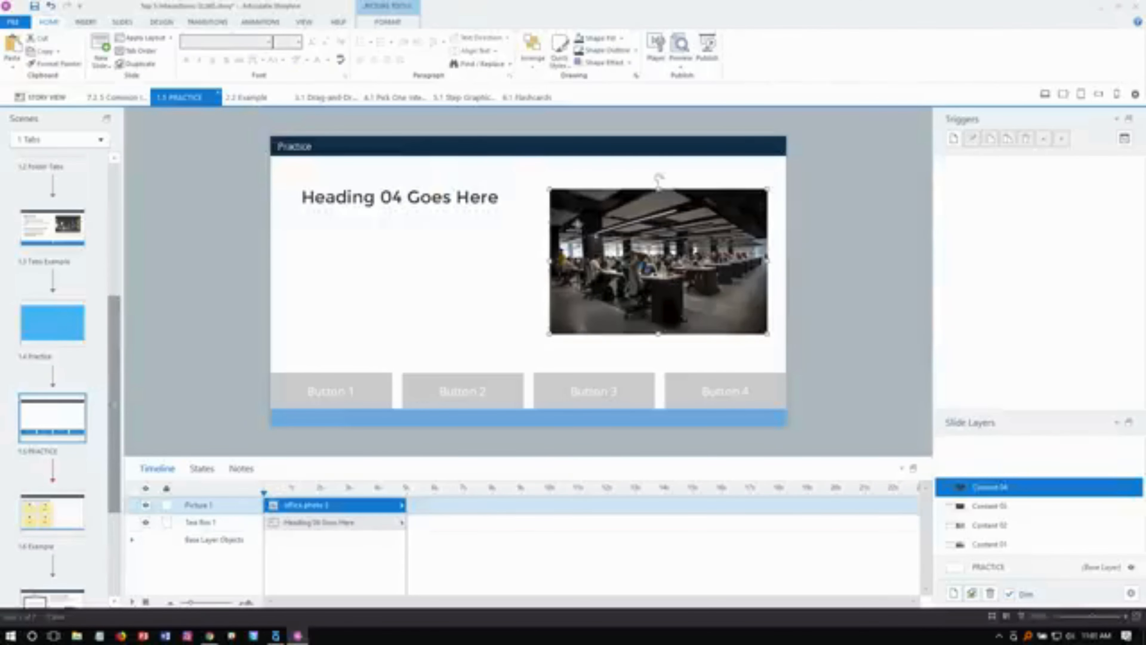
right_click(578, 224)
mouse_move(651, 368)
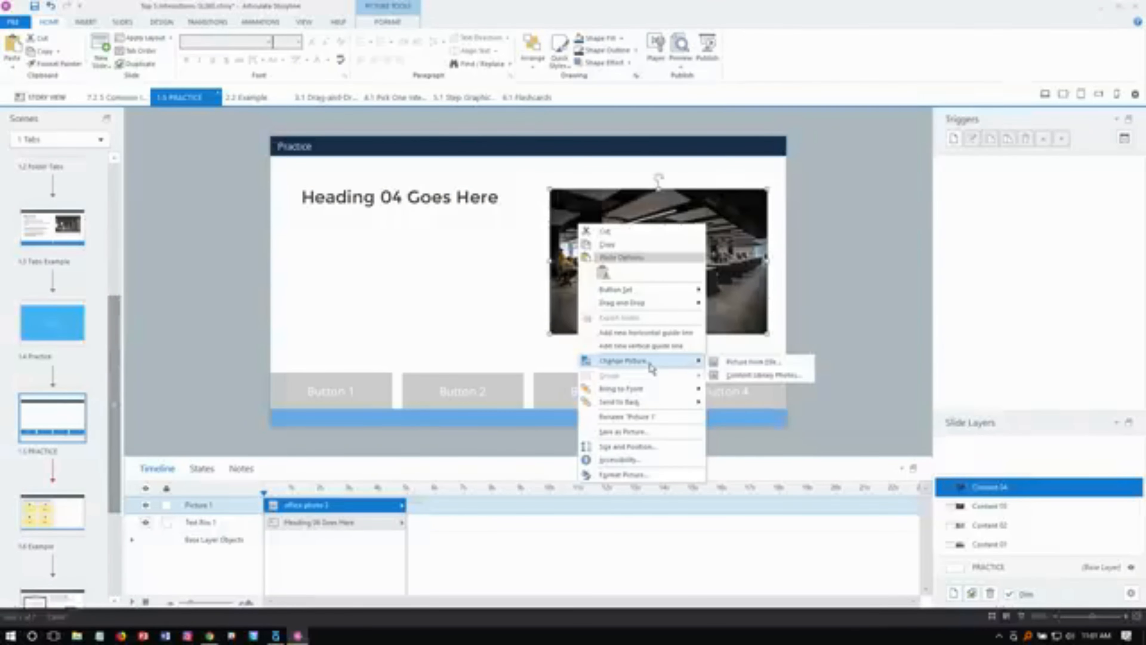
left_click(790, 376)
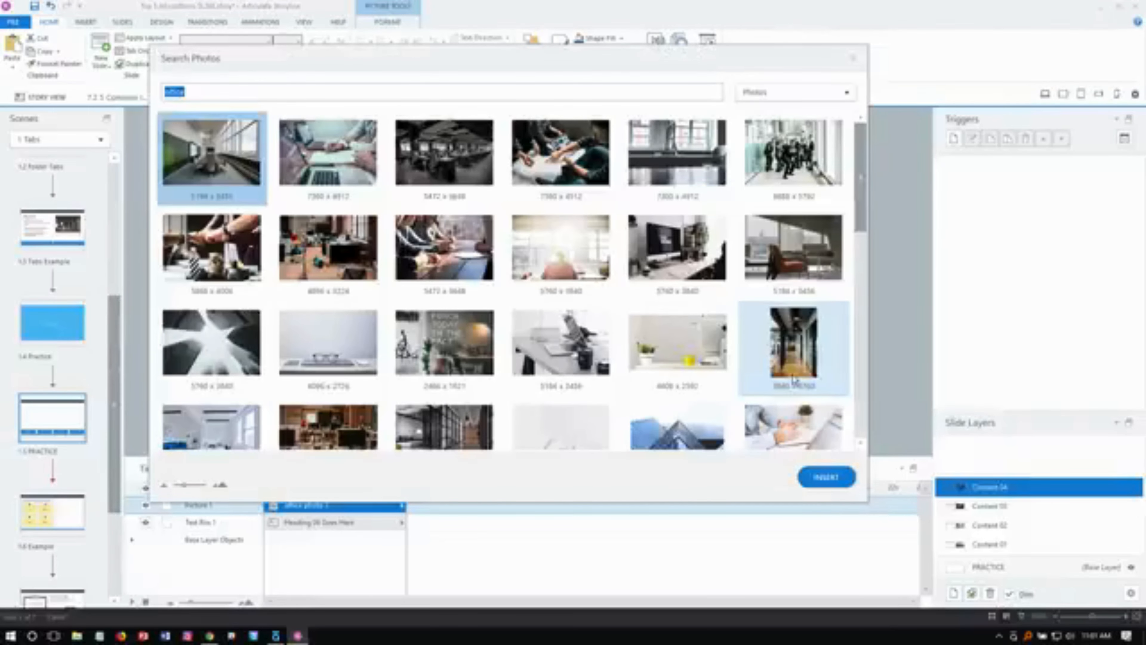
double_click(533, 149)
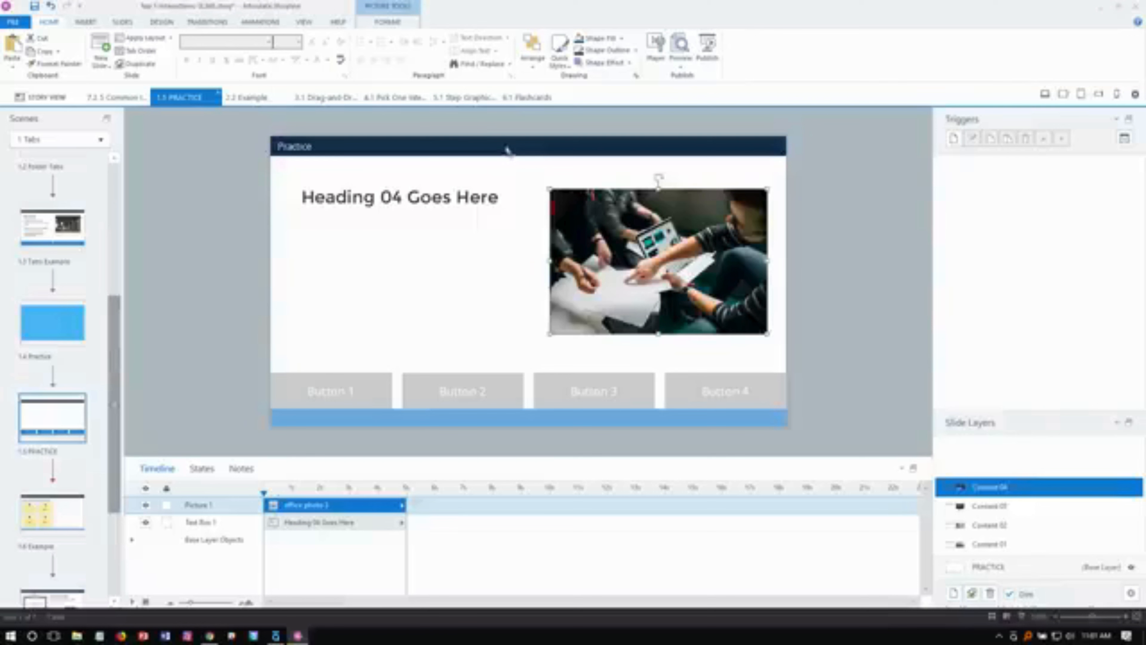
Step: Review the Normal, Hover and Selected states of Button 1 on the PRACTICE base layer
left_click(1019, 570)
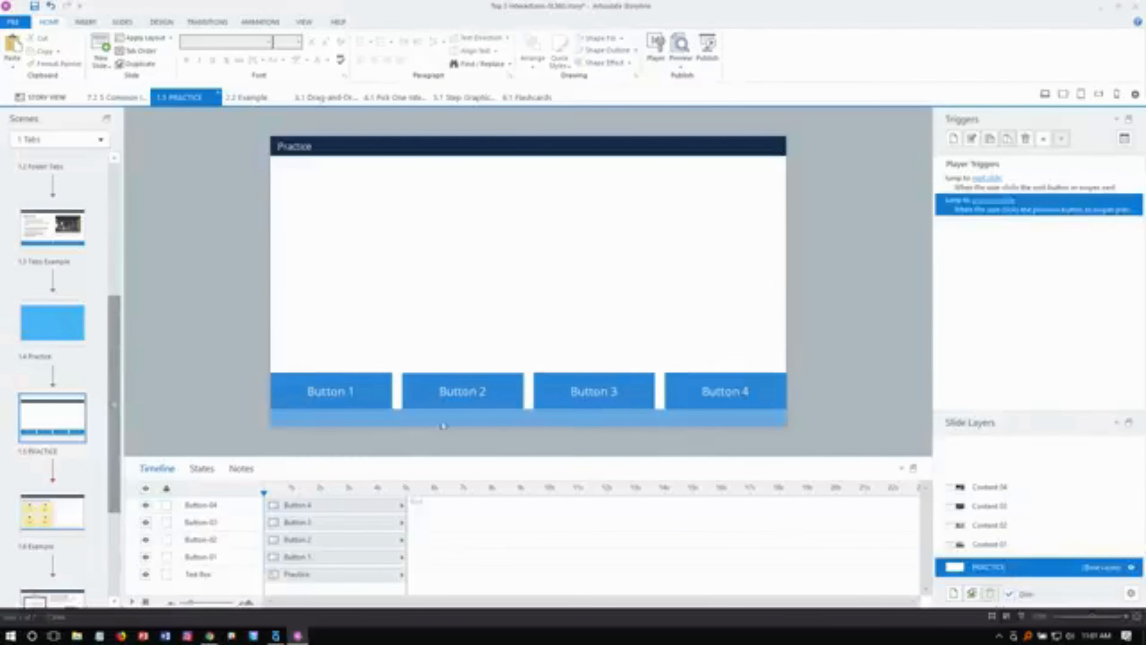
left_click(327, 400)
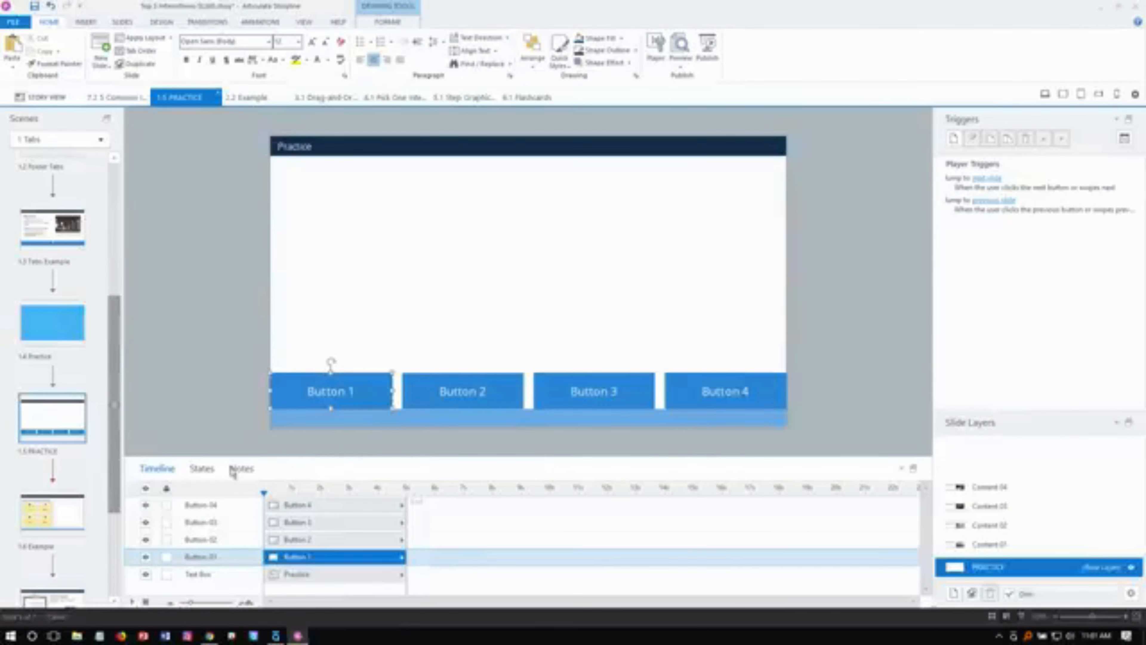
left_click(202, 470)
left_click(311, 587)
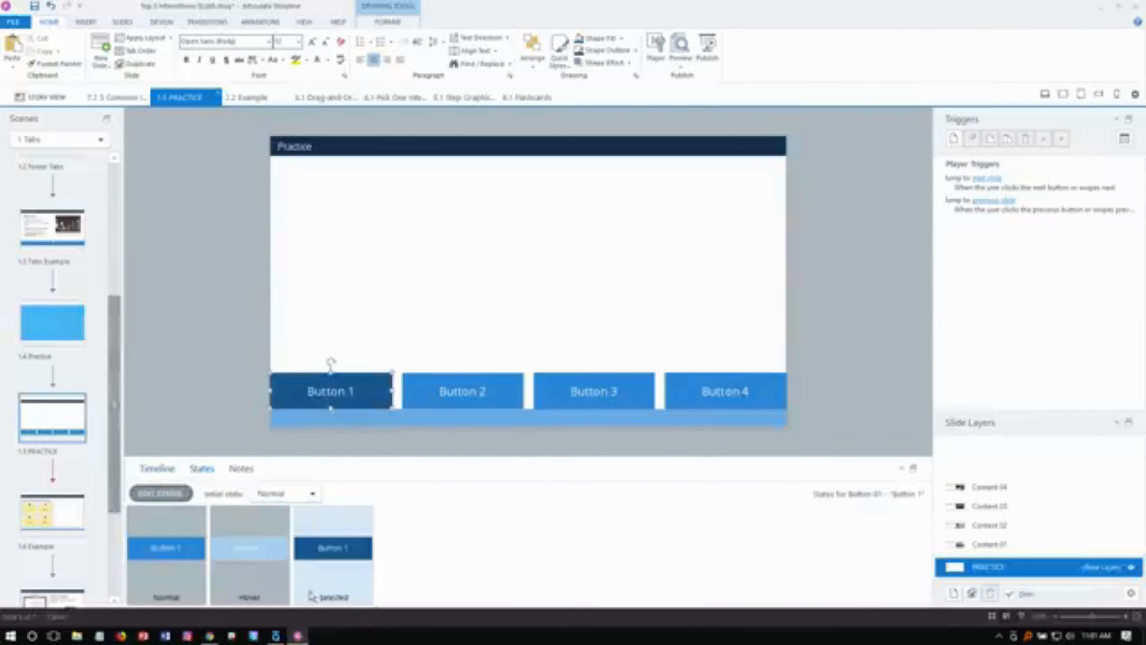
left_click(260, 595)
left_click(297, 588)
left_click(166, 569)
left_click(156, 469)
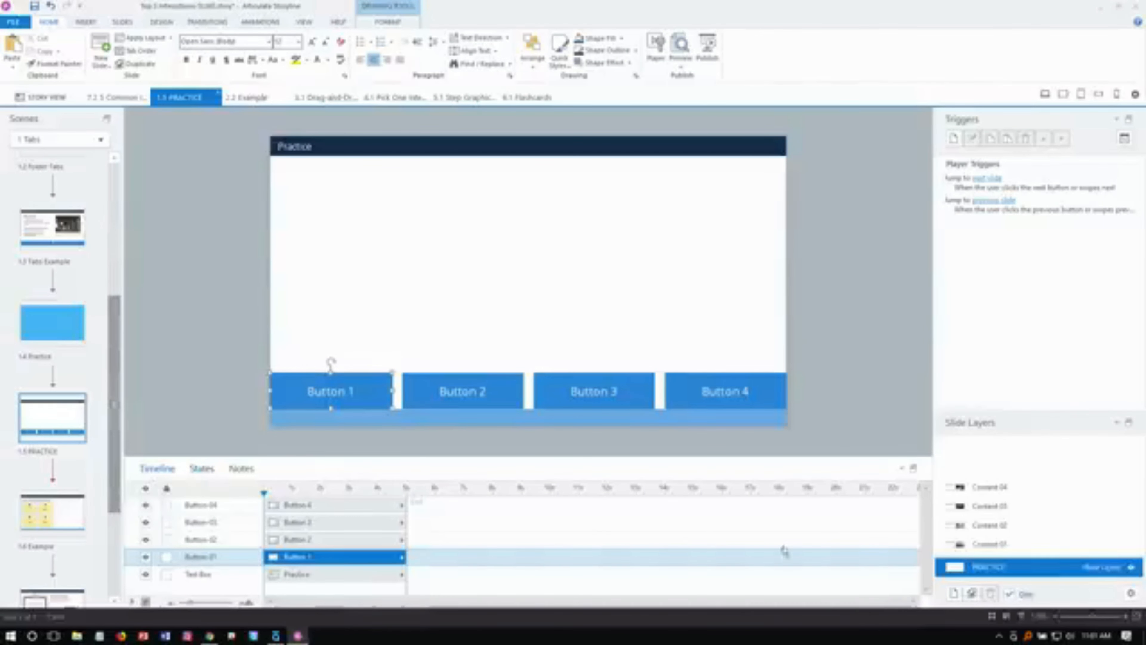
Step: Check the heading and photo on each of the Content 01 to Content 04 layers
left_click(1003, 544)
left_click(1002, 525)
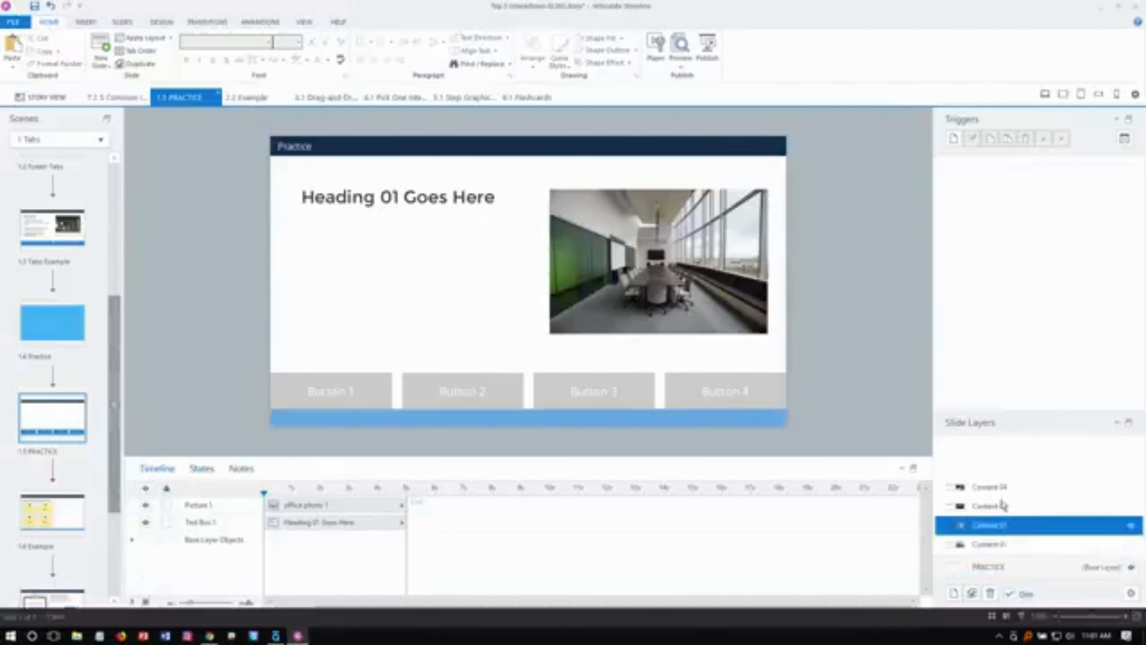
left_click(993, 487)
left_click(1001, 505)
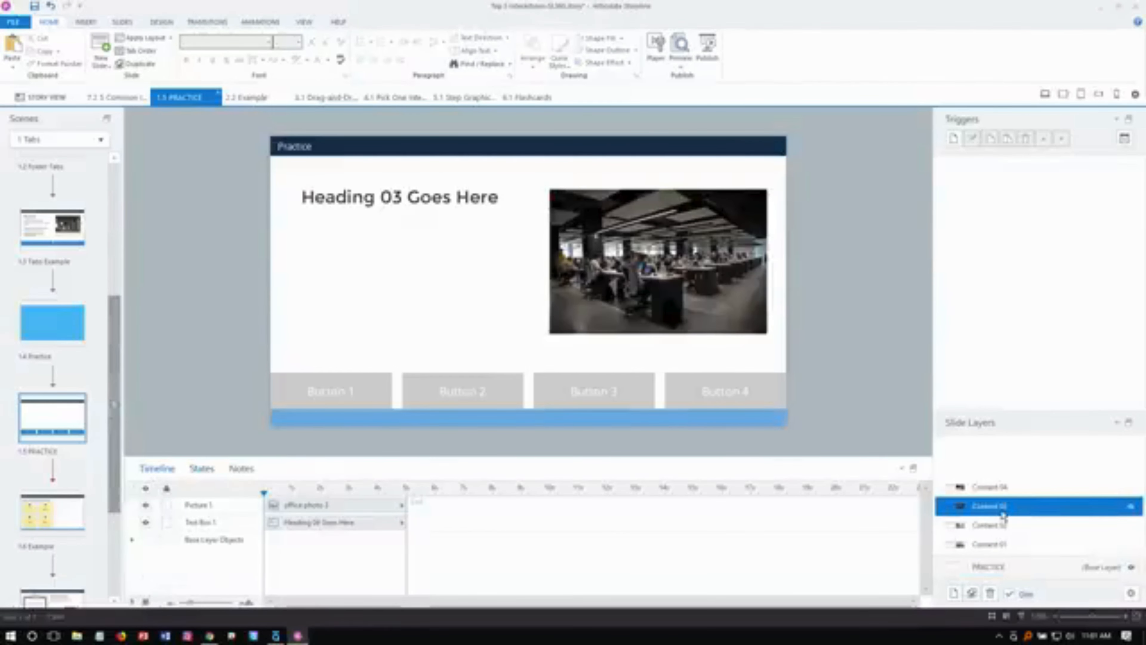
left_click(995, 488)
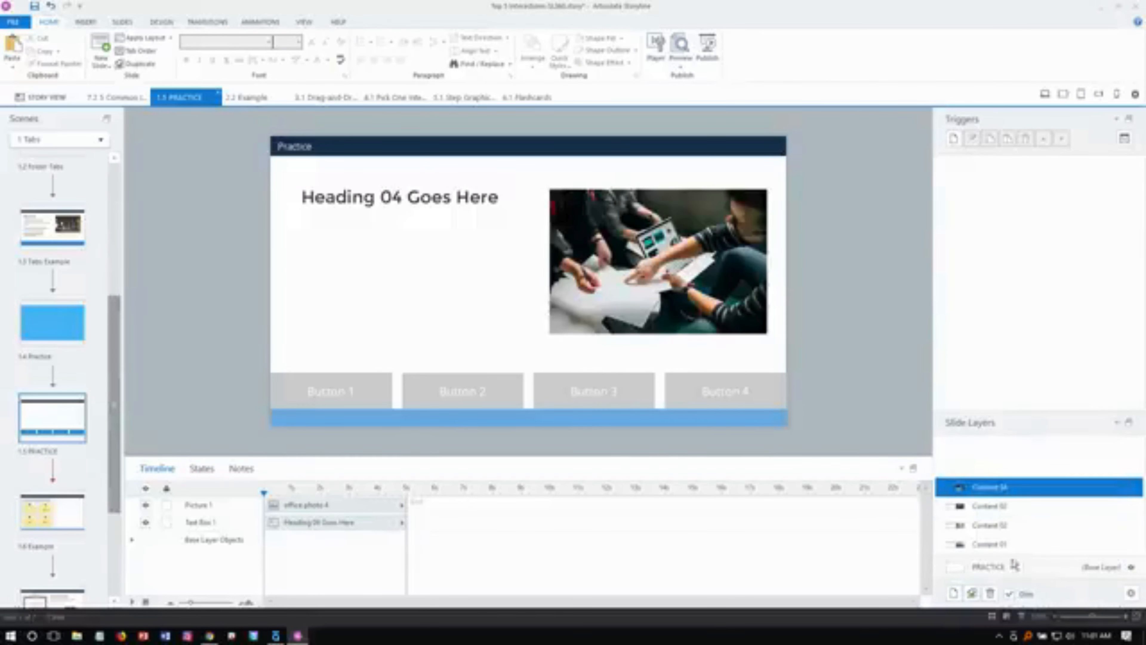
Step: On the base layer, add a trigger to Button 1 that shows the Content 01 layer when the user clicks Button-01
left_click(1015, 567)
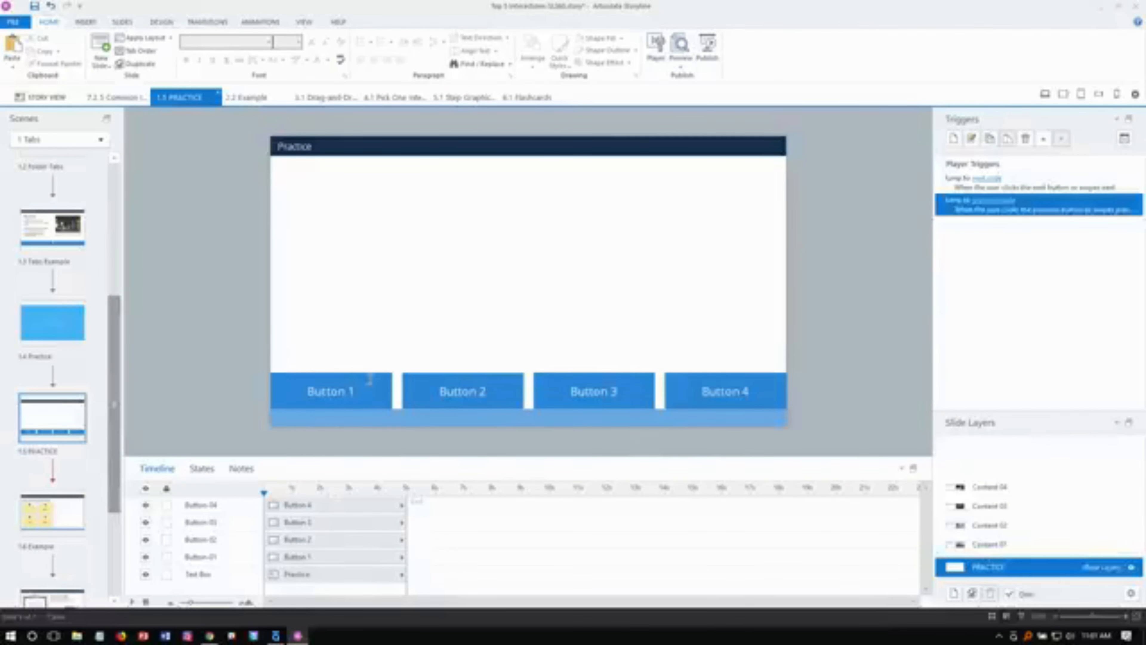
left_click(366, 373)
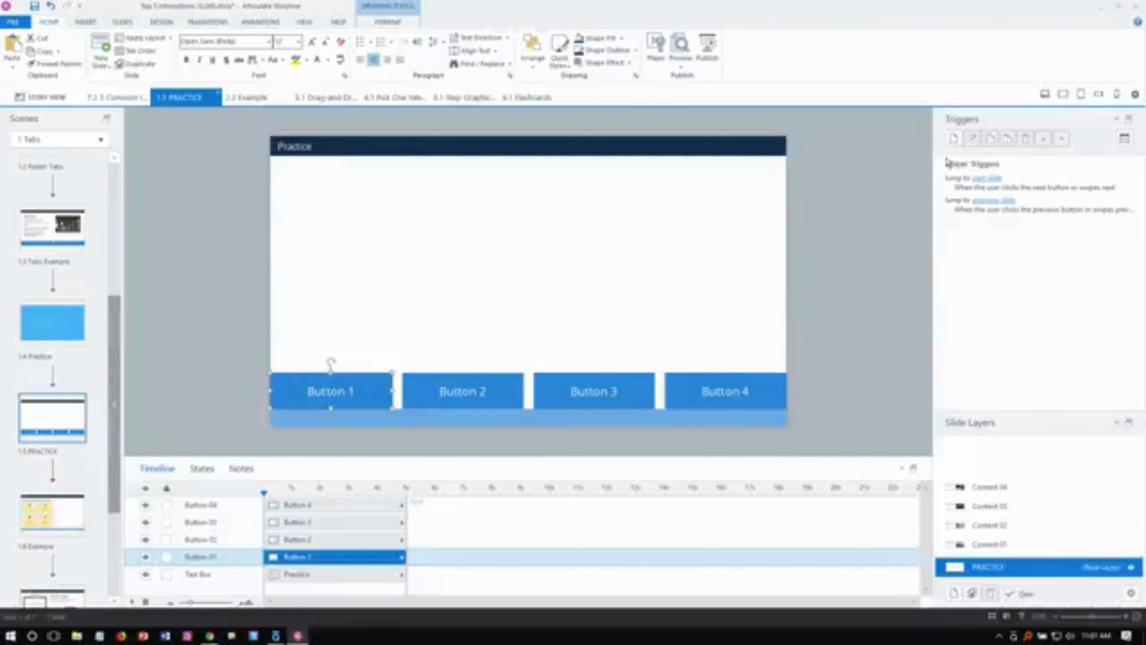
left_click(954, 140)
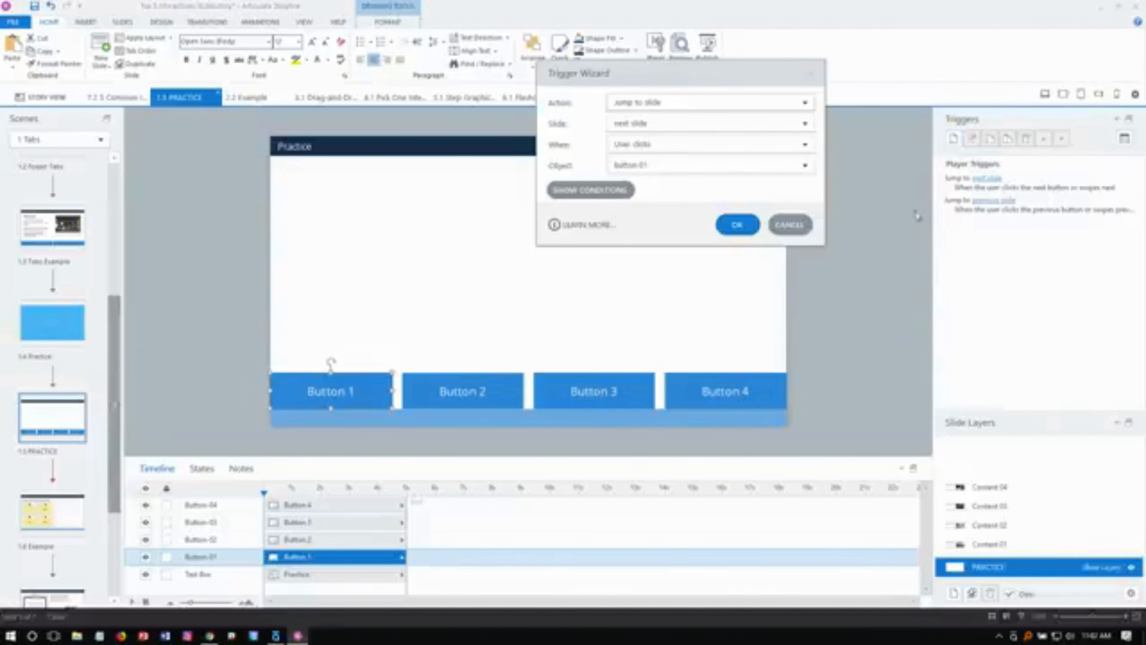
left_click(657, 103)
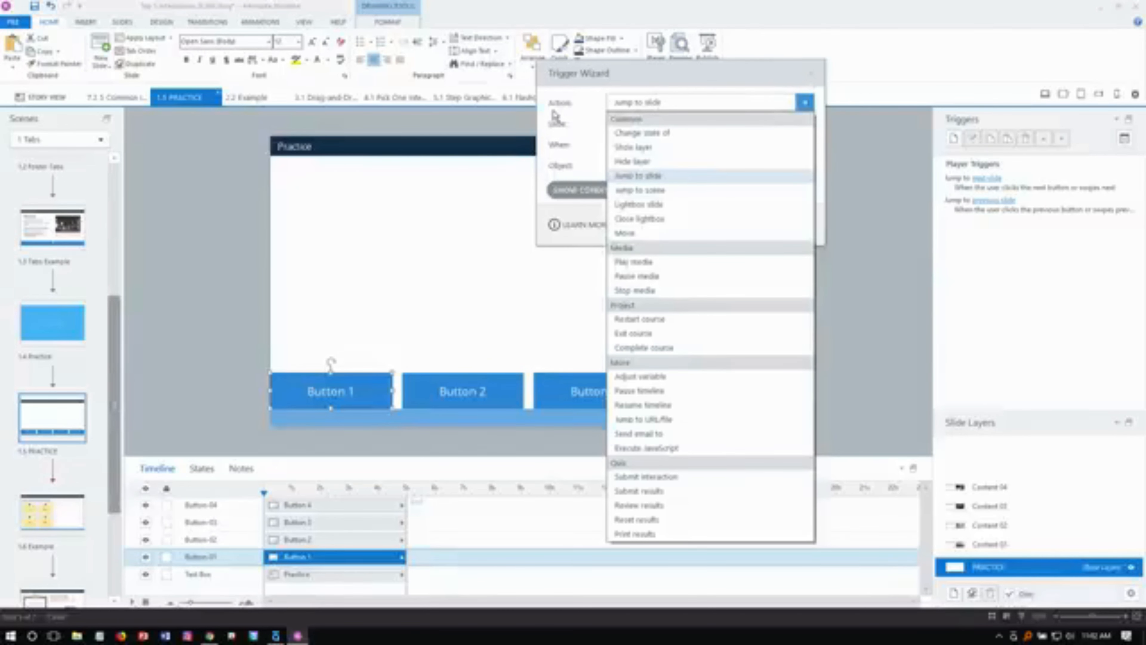
left_click(648, 149)
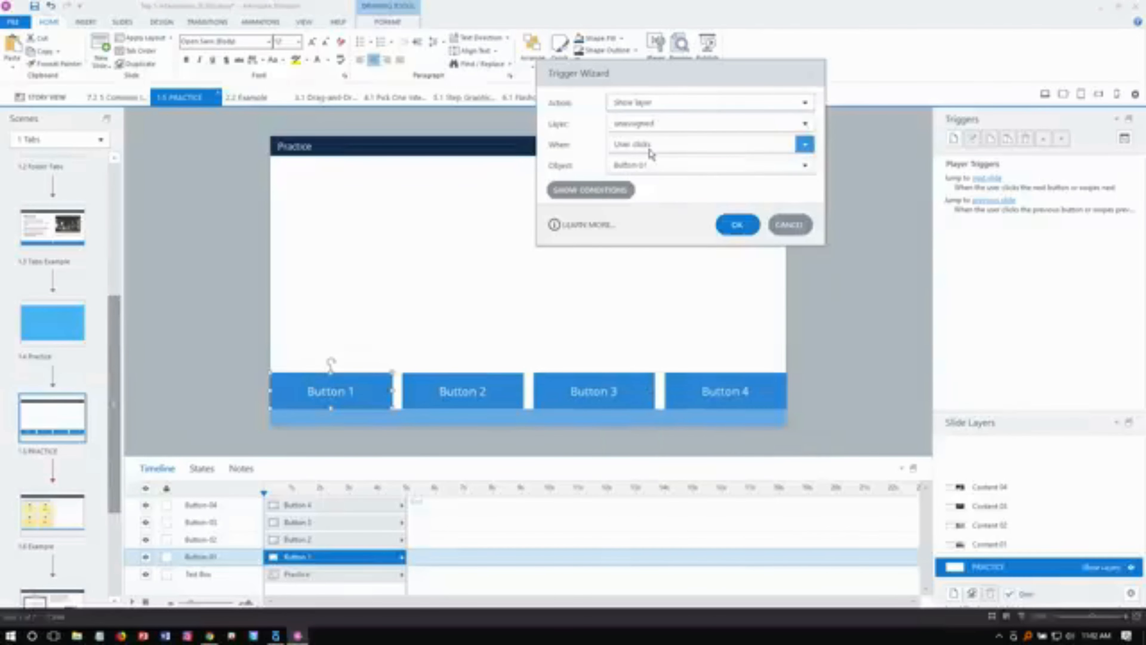
left_click(629, 128)
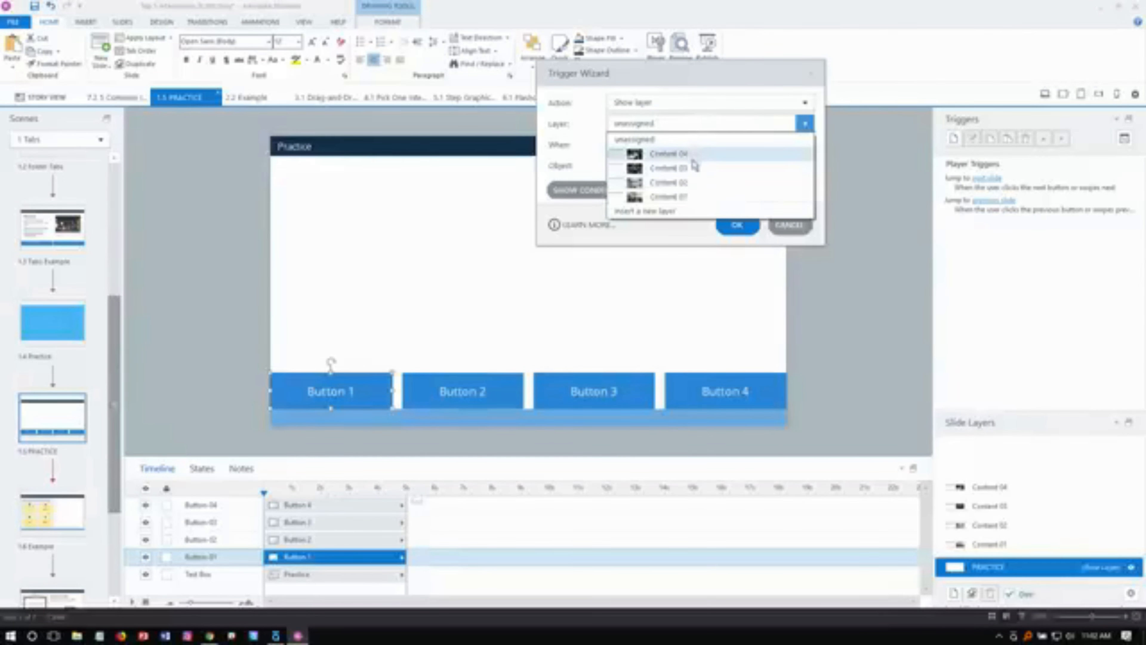
left_click(700, 197)
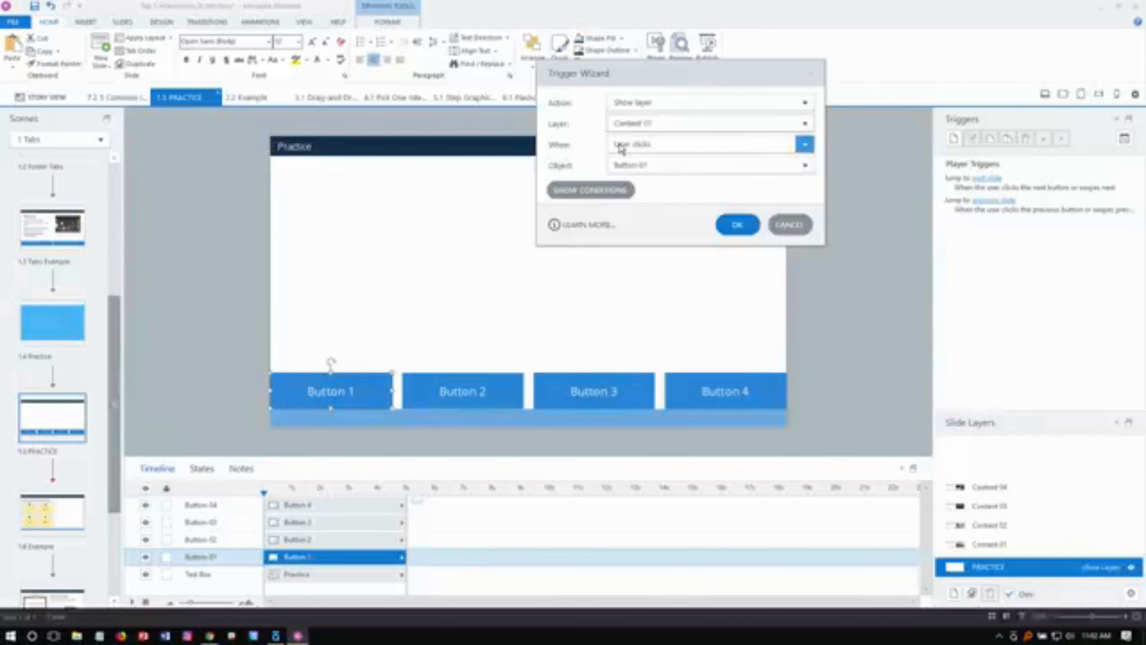
left_click(626, 166)
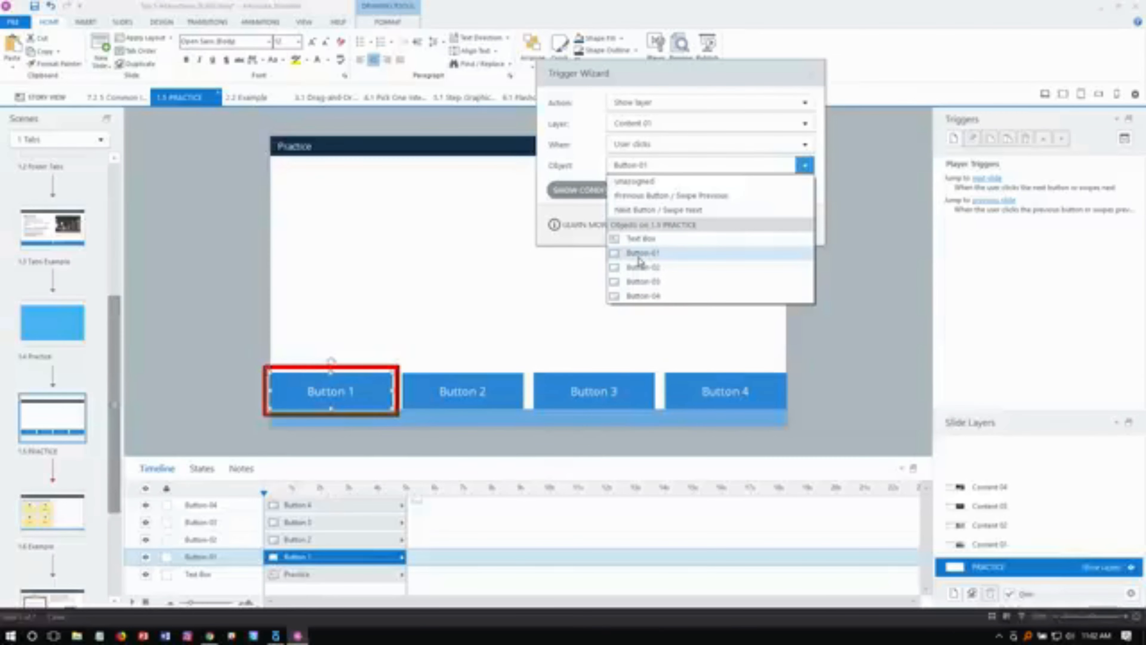
left_click(638, 255)
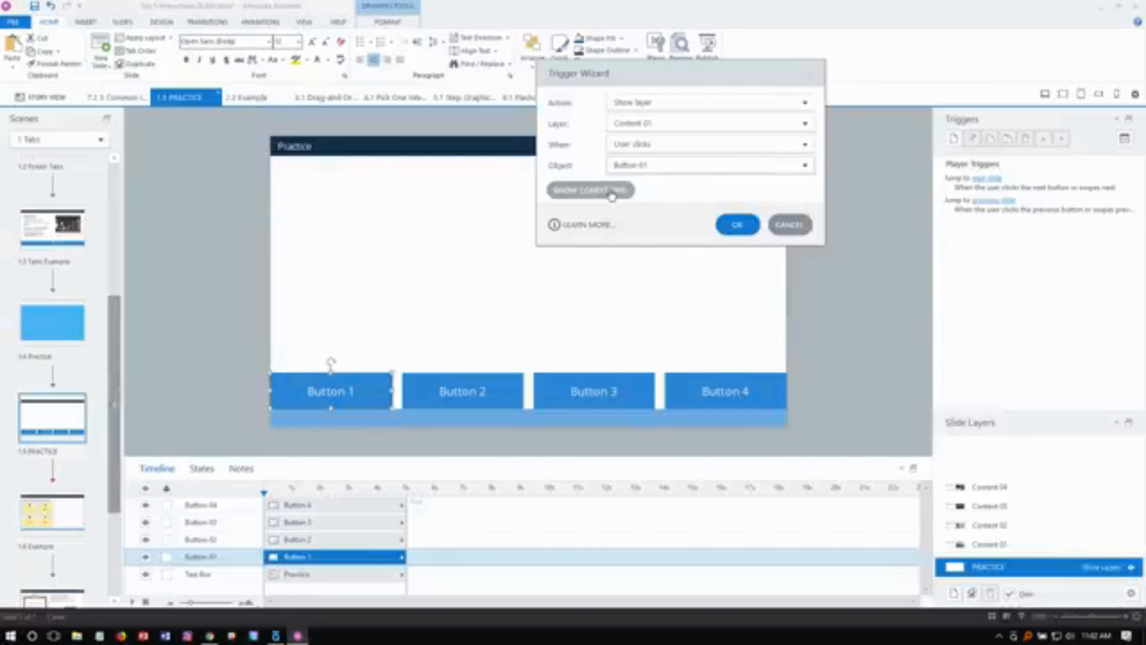
left_click(735, 224)
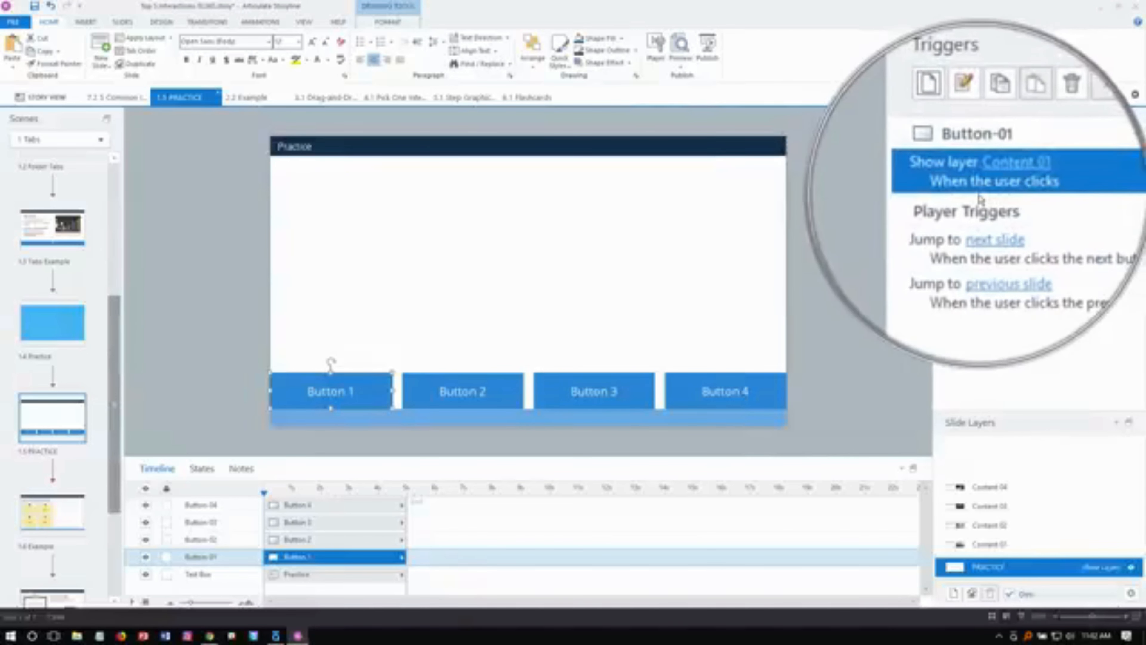
Step: Copy Button-01's show-layer trigger and paste it onto Buttons 2, 3 and 4 together
right_click(959, 186)
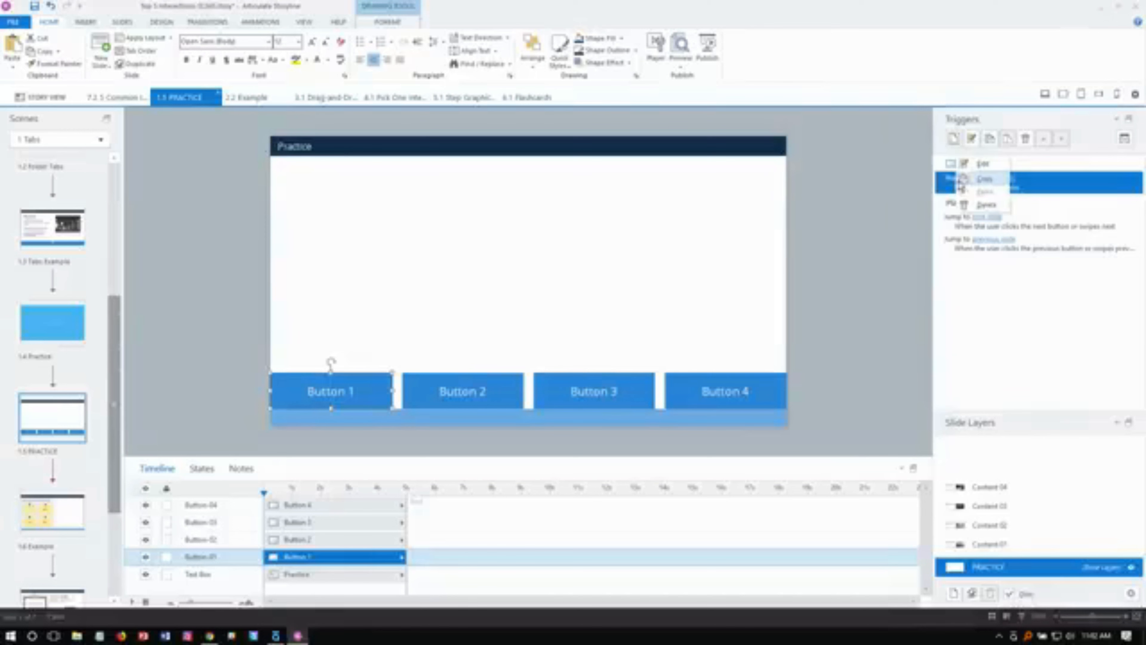
left_click(981, 180)
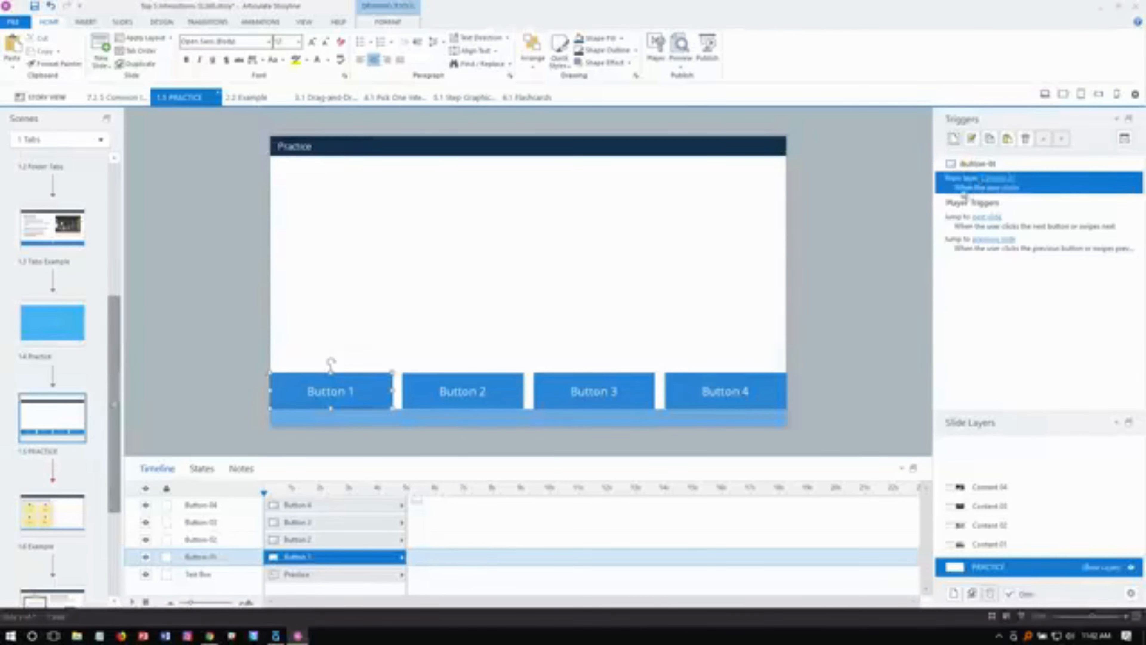
left_click_drag(851, 281, 393, 442)
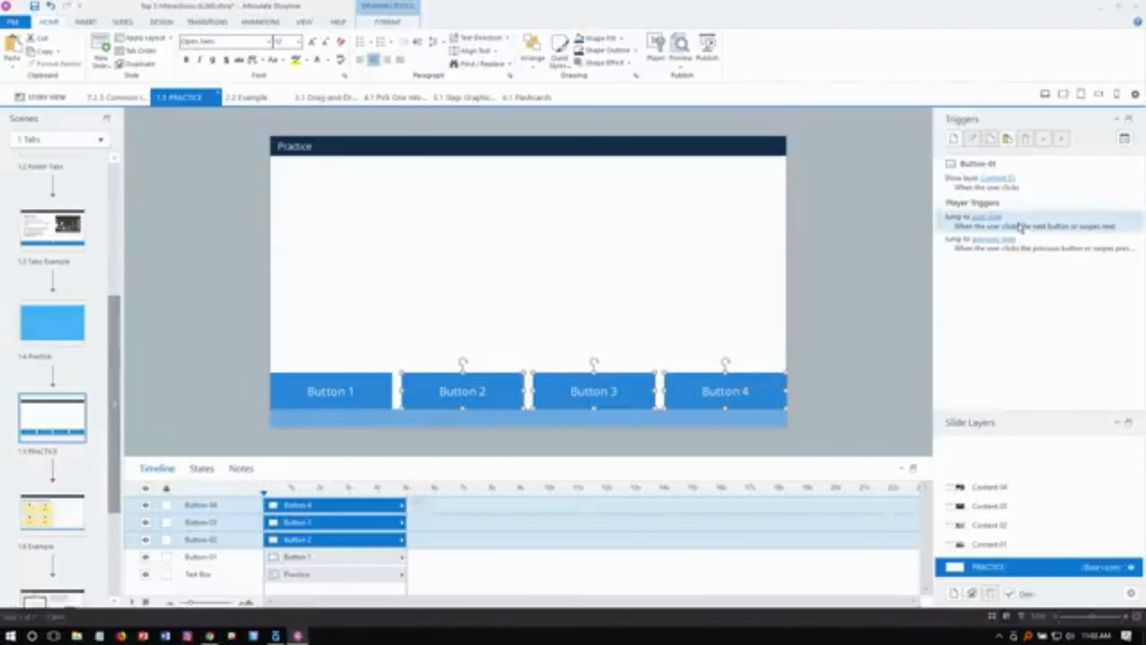
left_click(1007, 139)
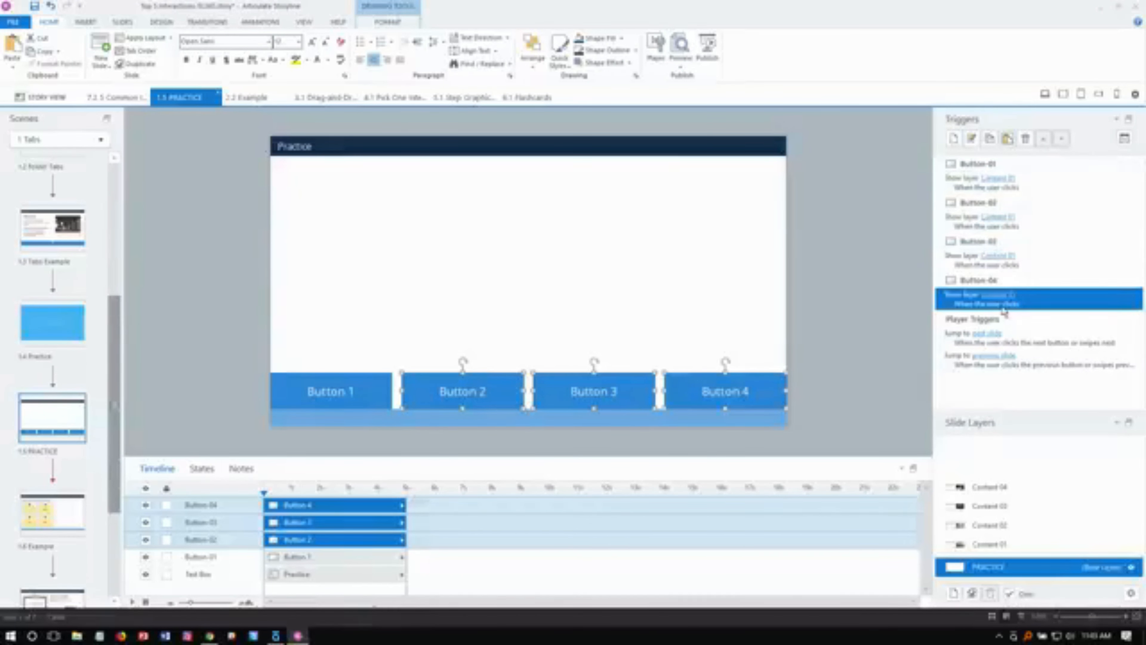
Step: Point the show-layer triggers of Button-02, Button-03 and Button-04 to the Content 02, Content 03 and Content 04 layers respectively
left_click(964, 228)
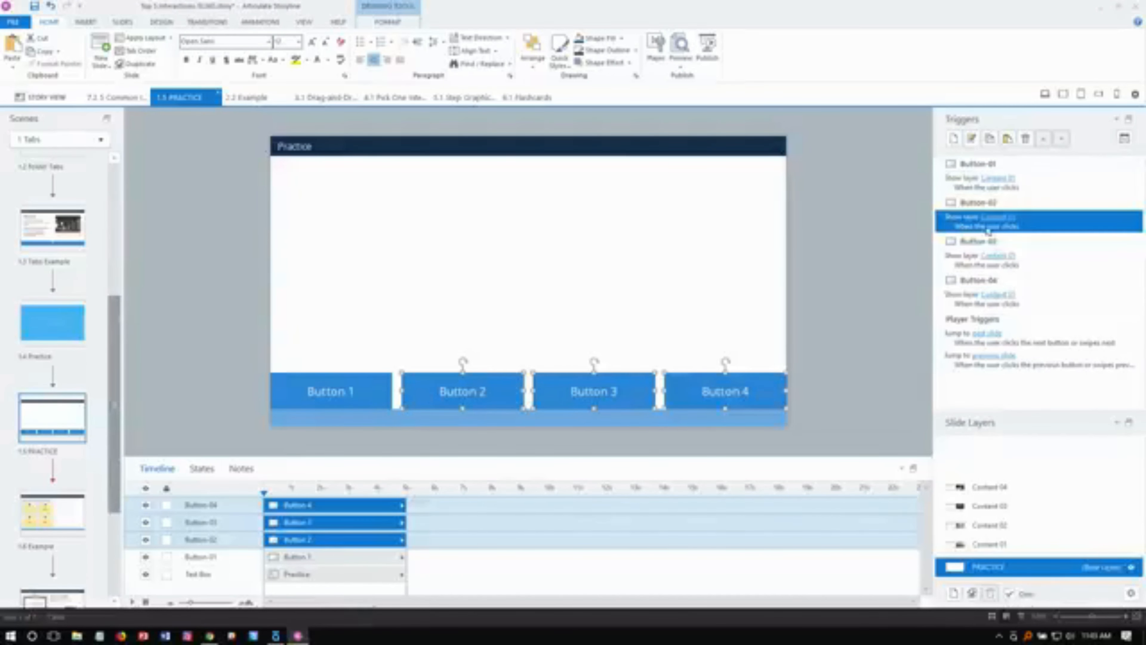
left_click(1003, 224)
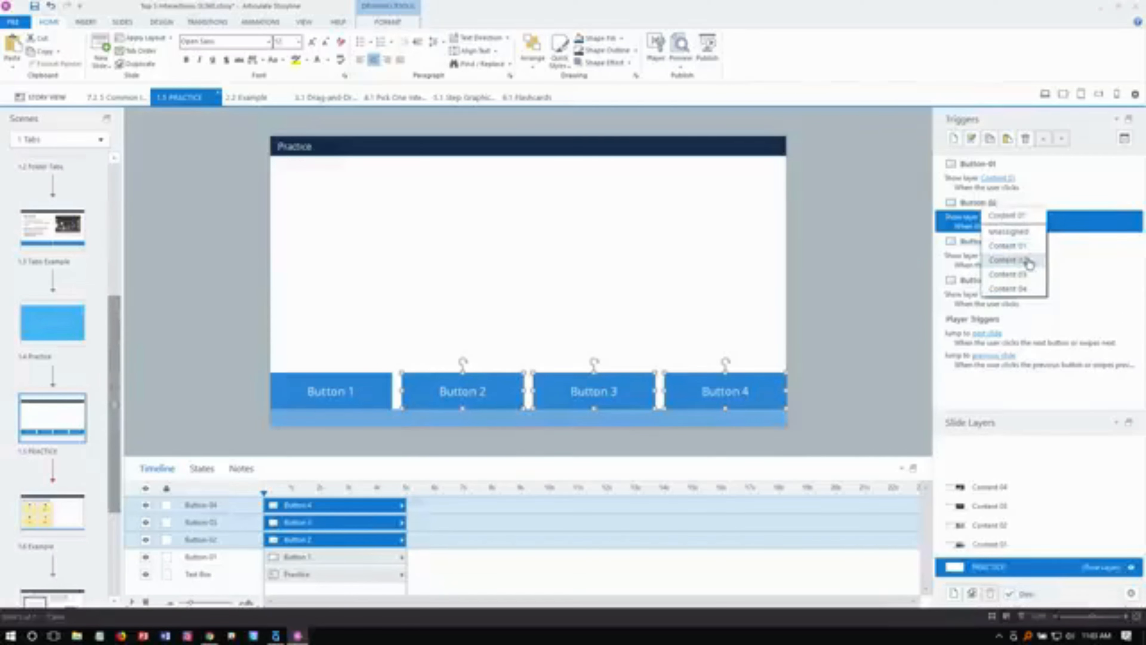
left_click(1029, 262)
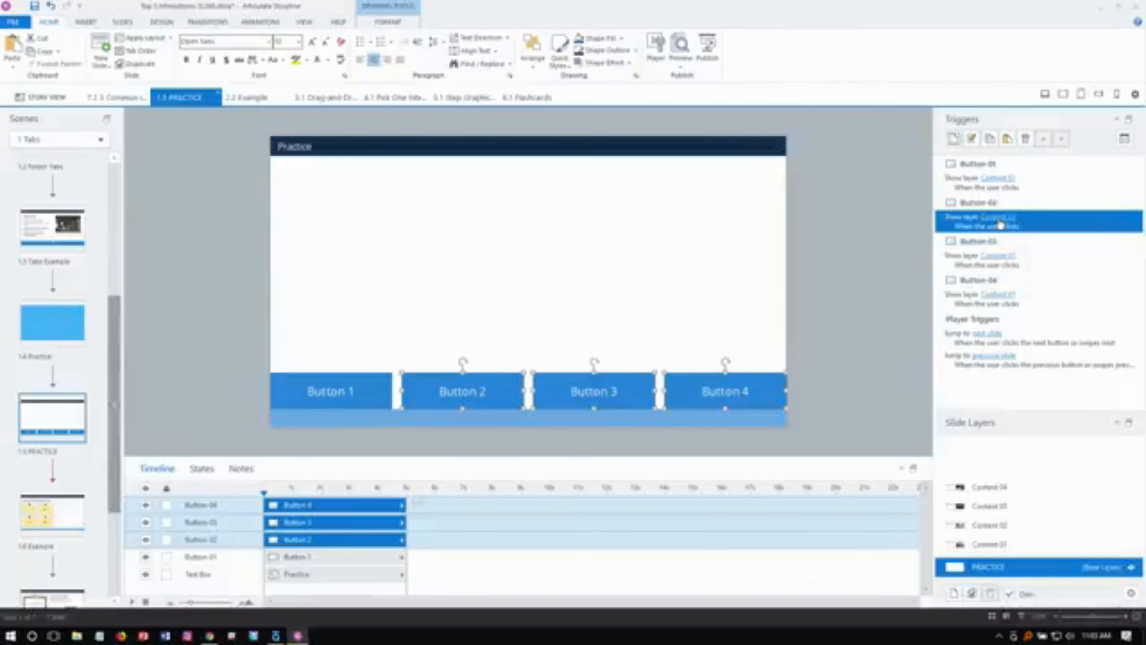
left_click(993, 261)
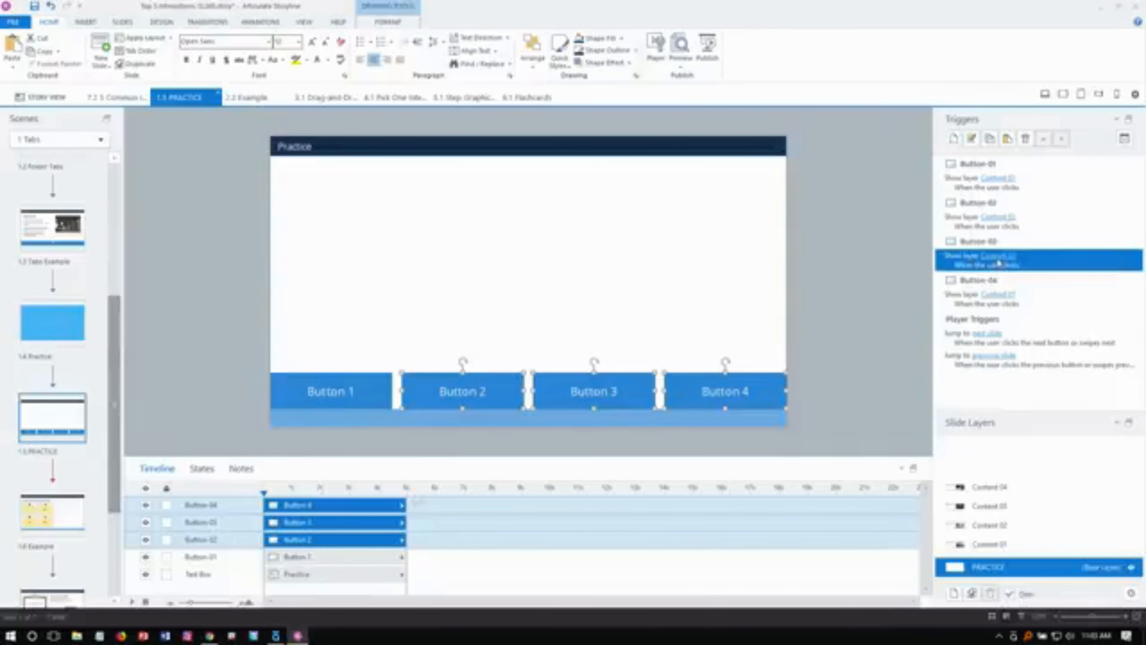
left_click(998, 257)
left_click(1020, 303)
left_click(962, 300)
left_click(998, 294)
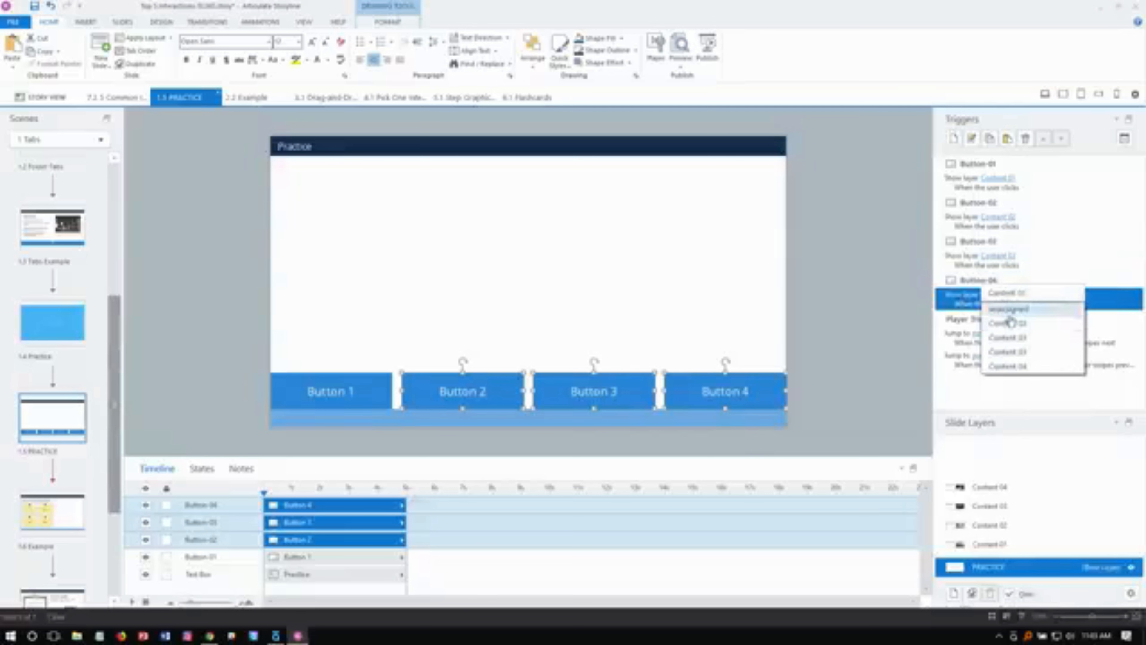
left_click(1028, 366)
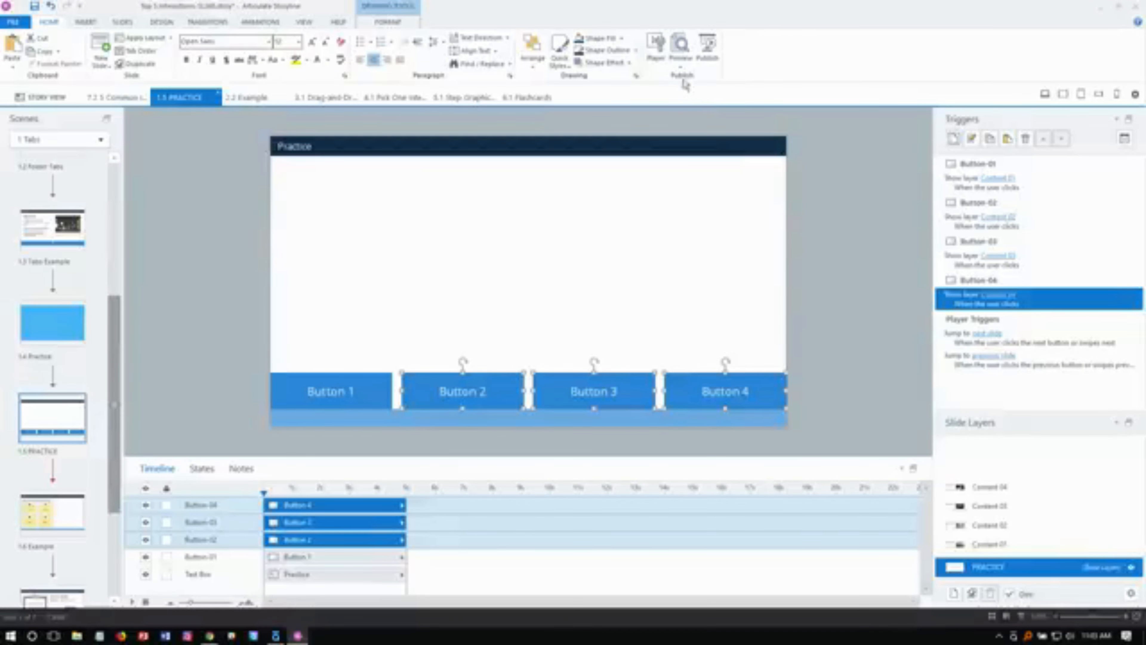
Step: Preview only the PRACTICE slide, test Buttons 1, 3 and 2, and close the preview
left_click(680, 64)
left_click(695, 80)
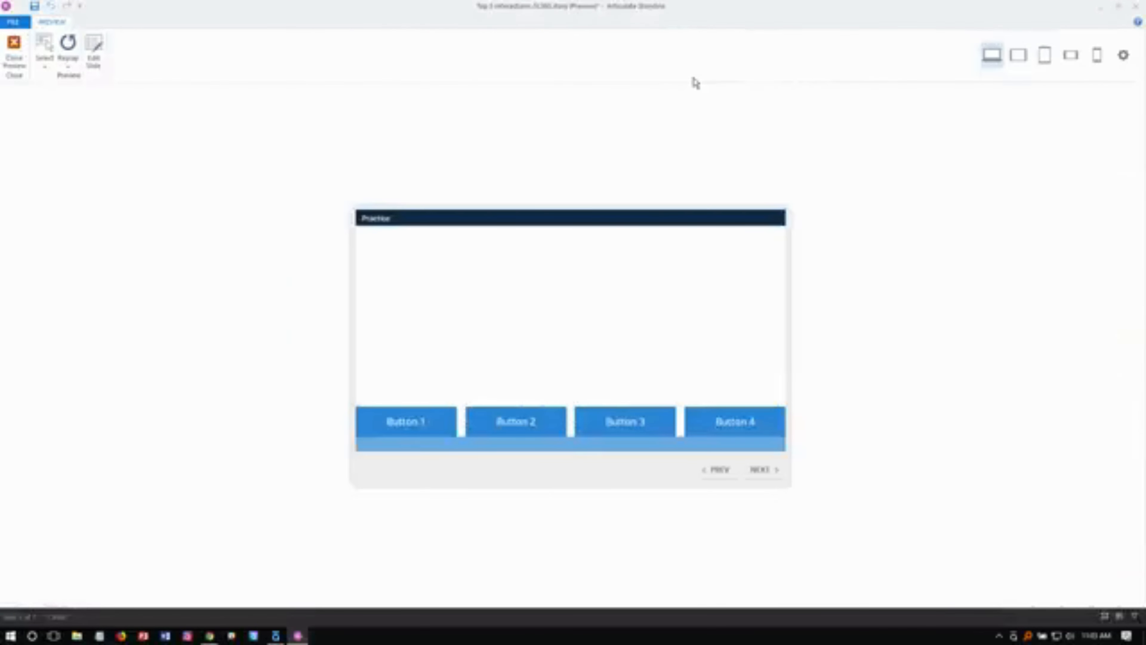
left_click(409, 419)
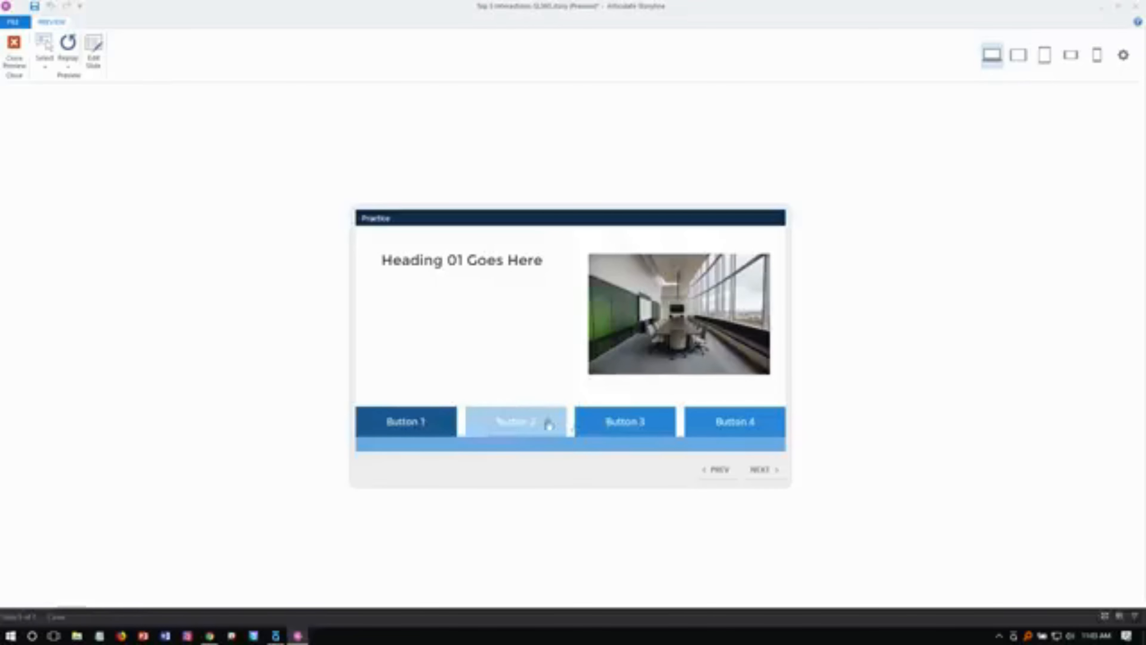
left_click(612, 433)
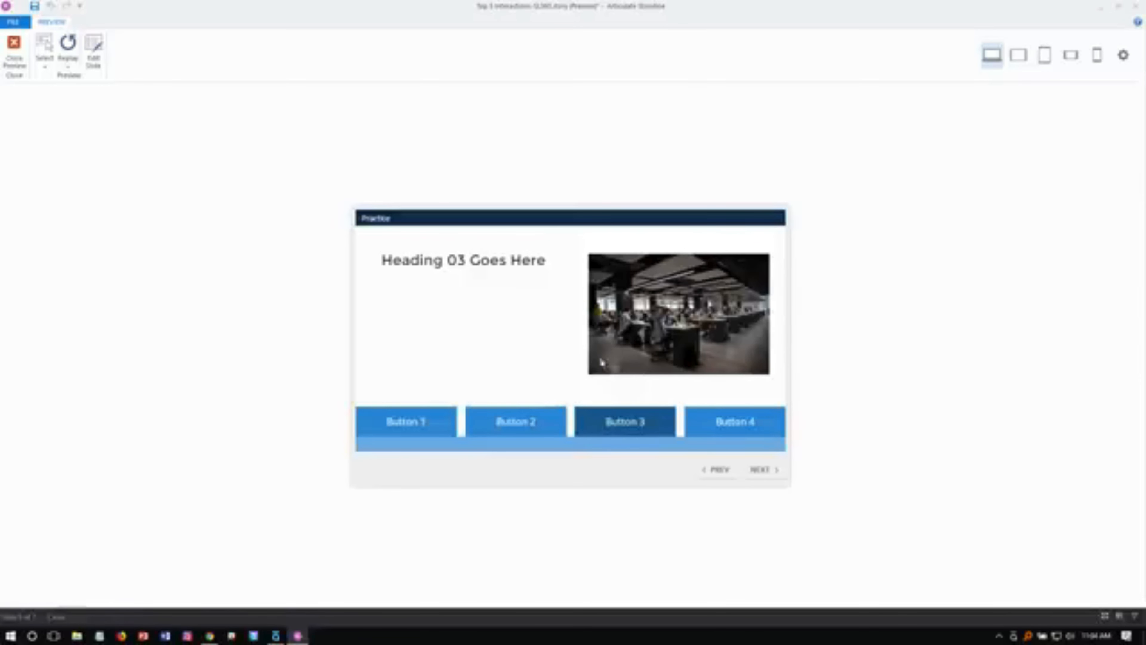
left_click(513, 422)
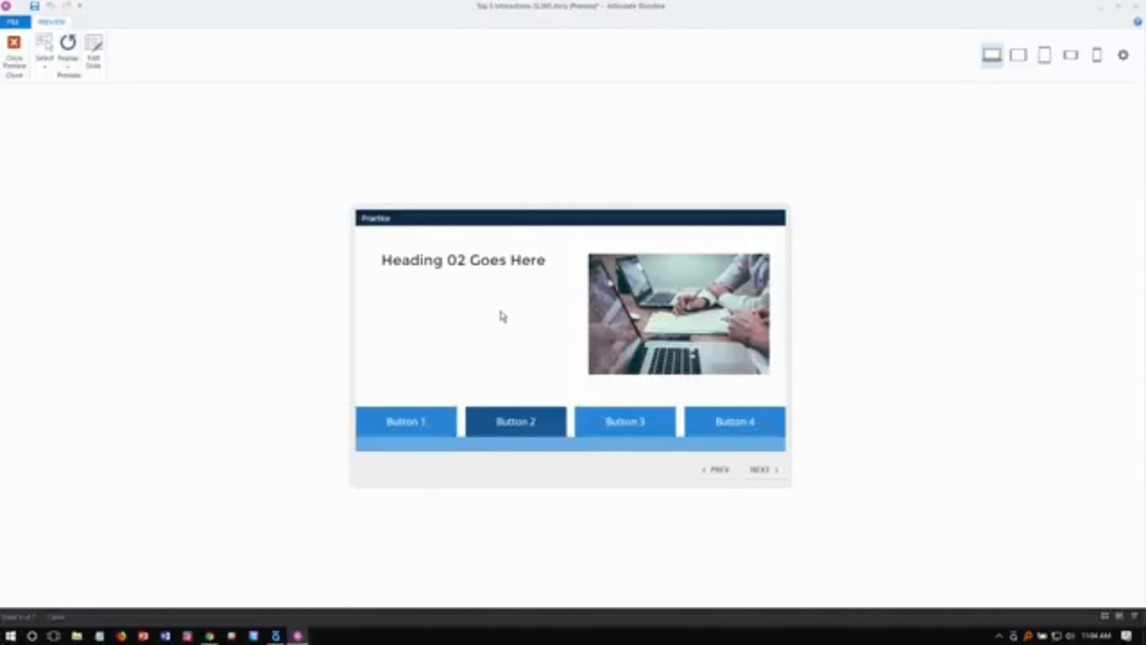
left_click(14, 49)
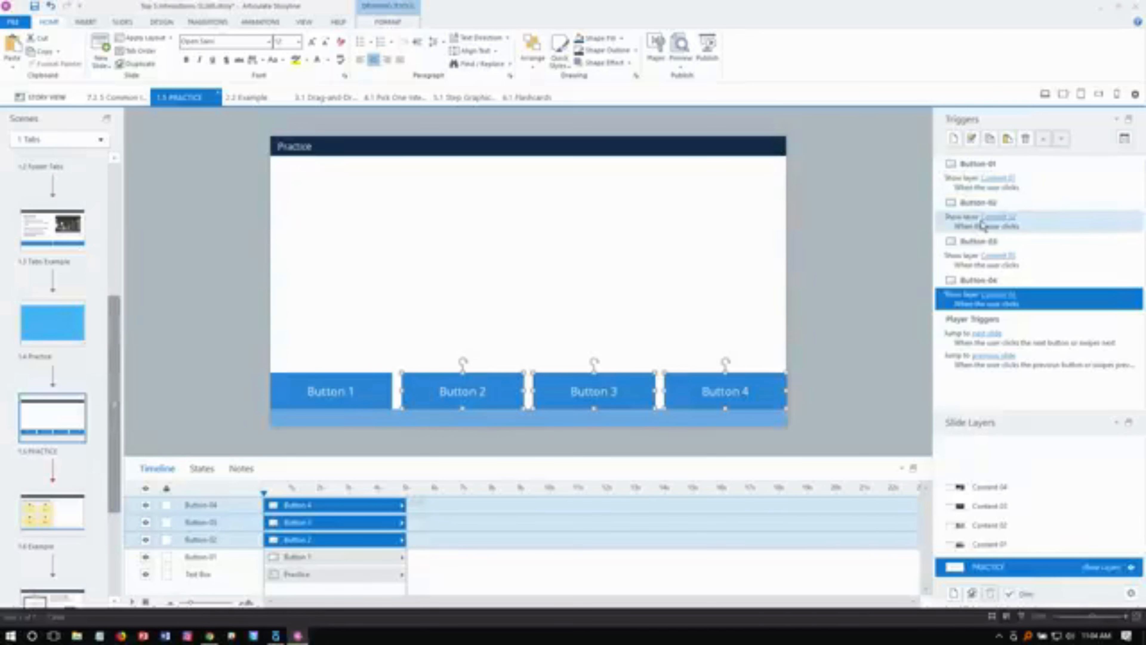
left_click(847, 260)
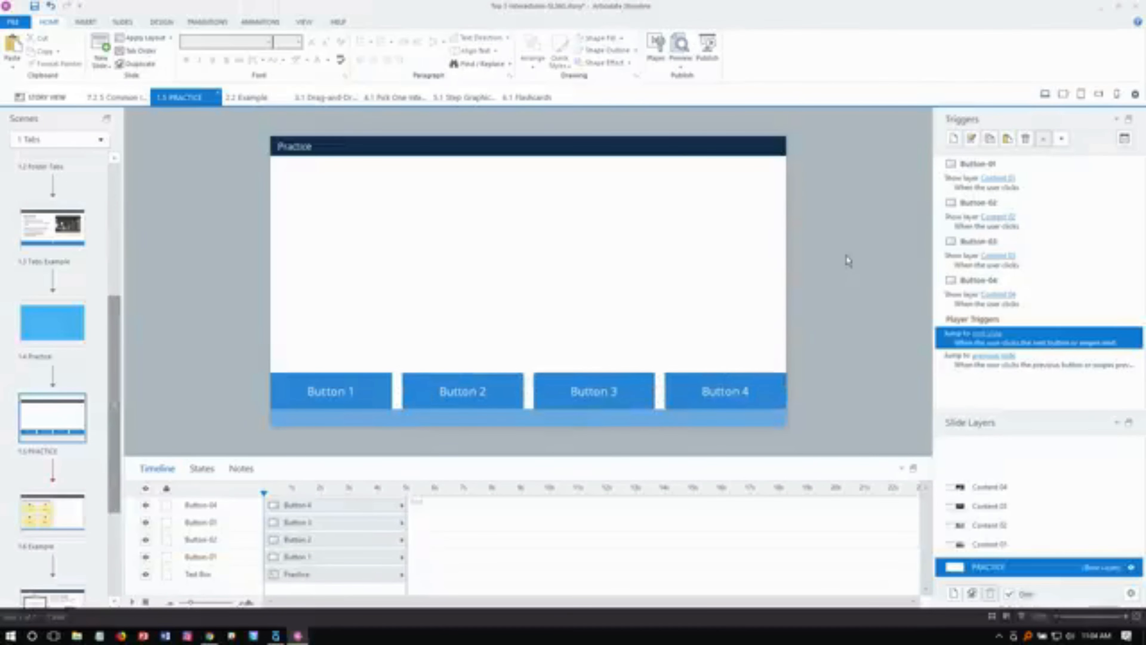
left_click(323, 379)
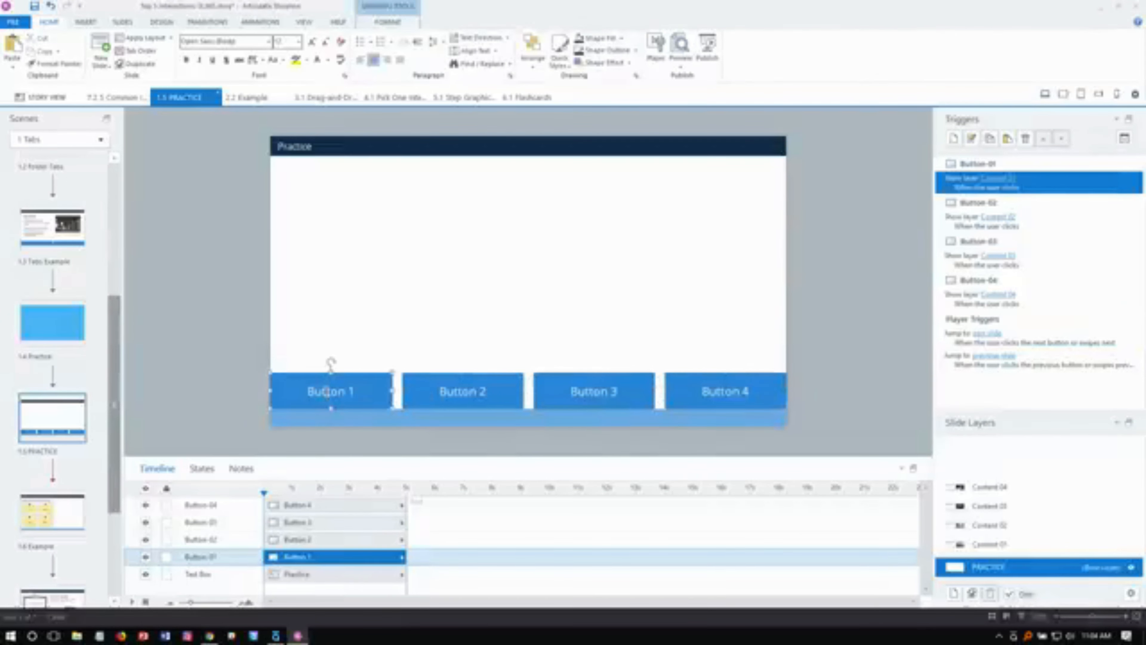
left_click(225, 352)
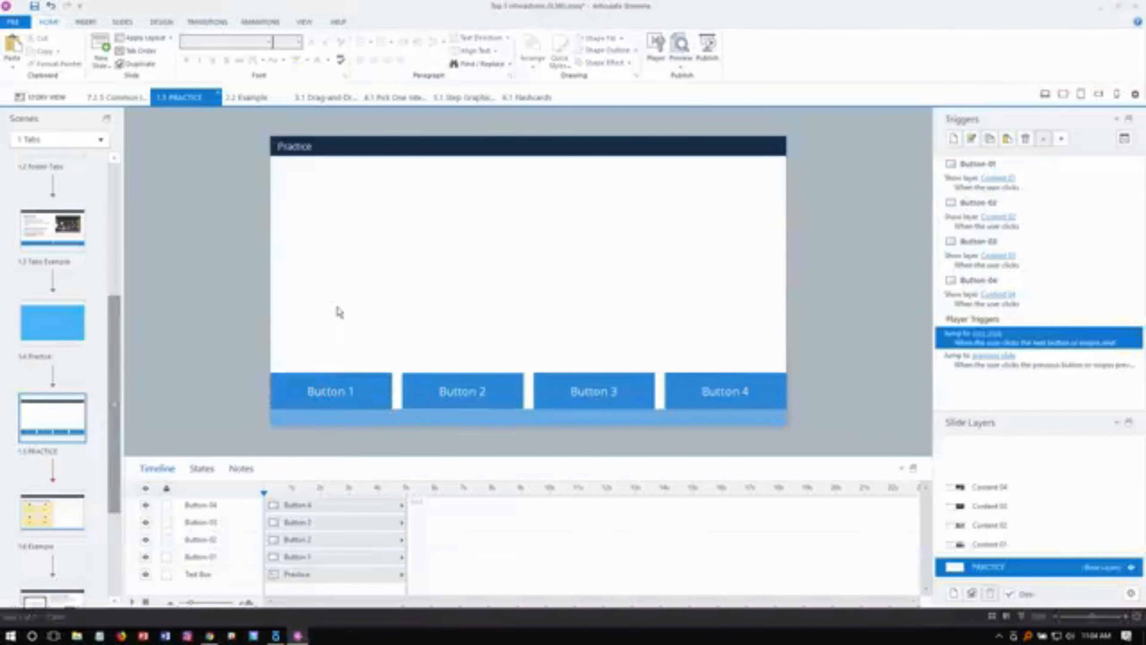
Step: Open the 1.6 Notes Tabs example slide, preview it on its own to test all four sticky notes, and close the preview
scroll(36, 416, "down", 3)
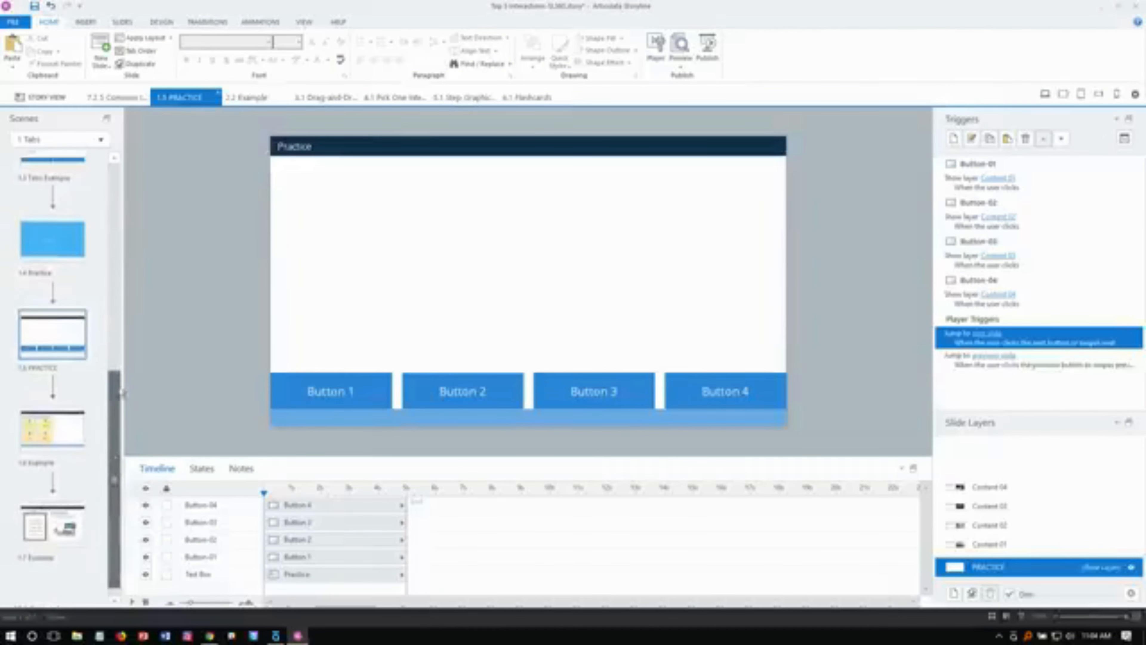
left_click(35, 417)
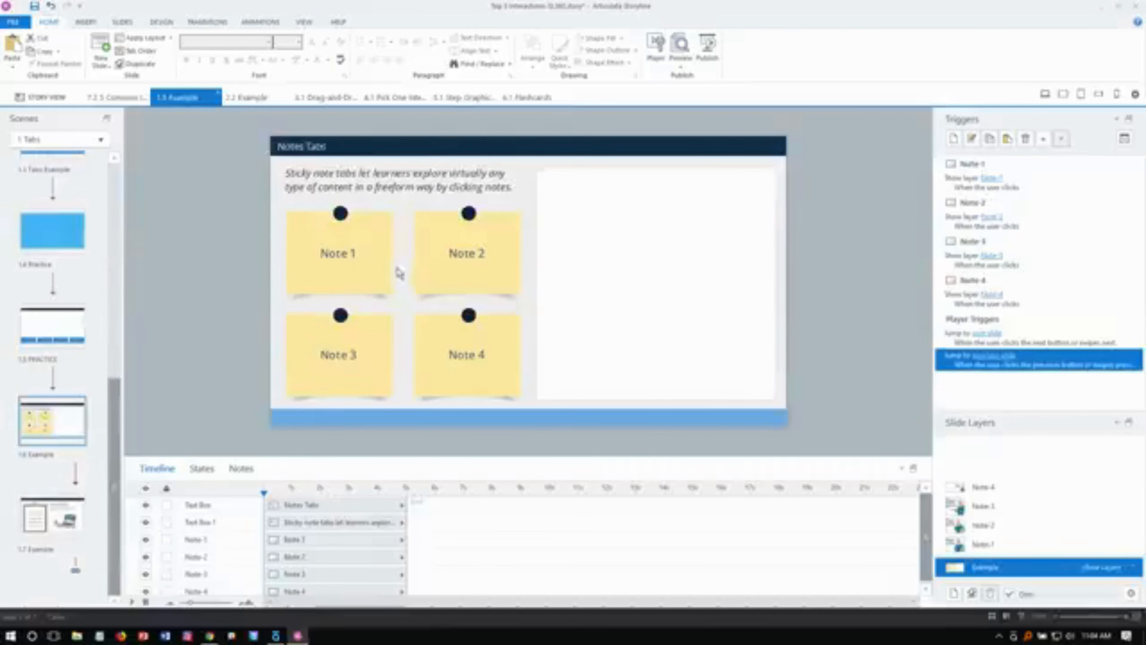
left_click(681, 63)
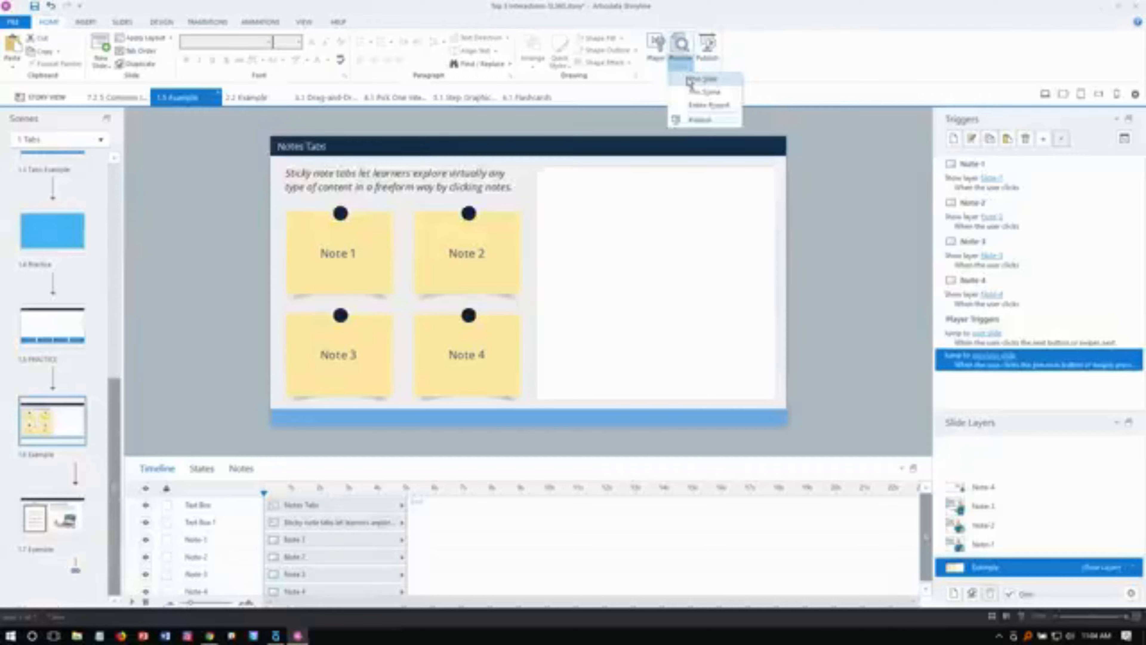
left_click(686, 77)
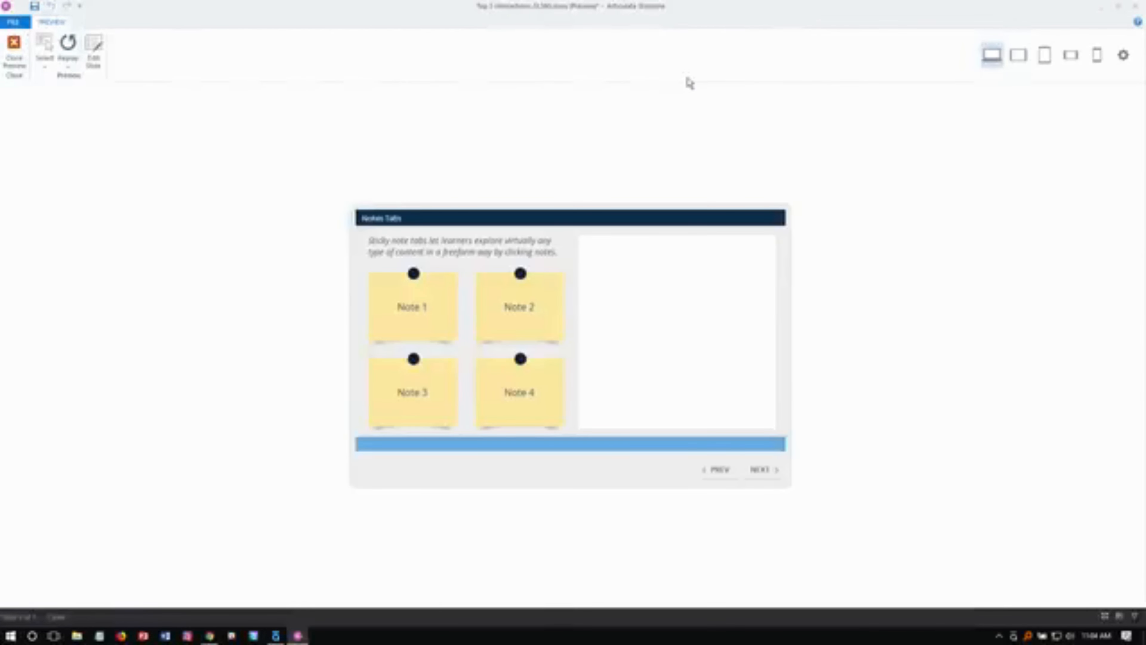
left_click(513, 298)
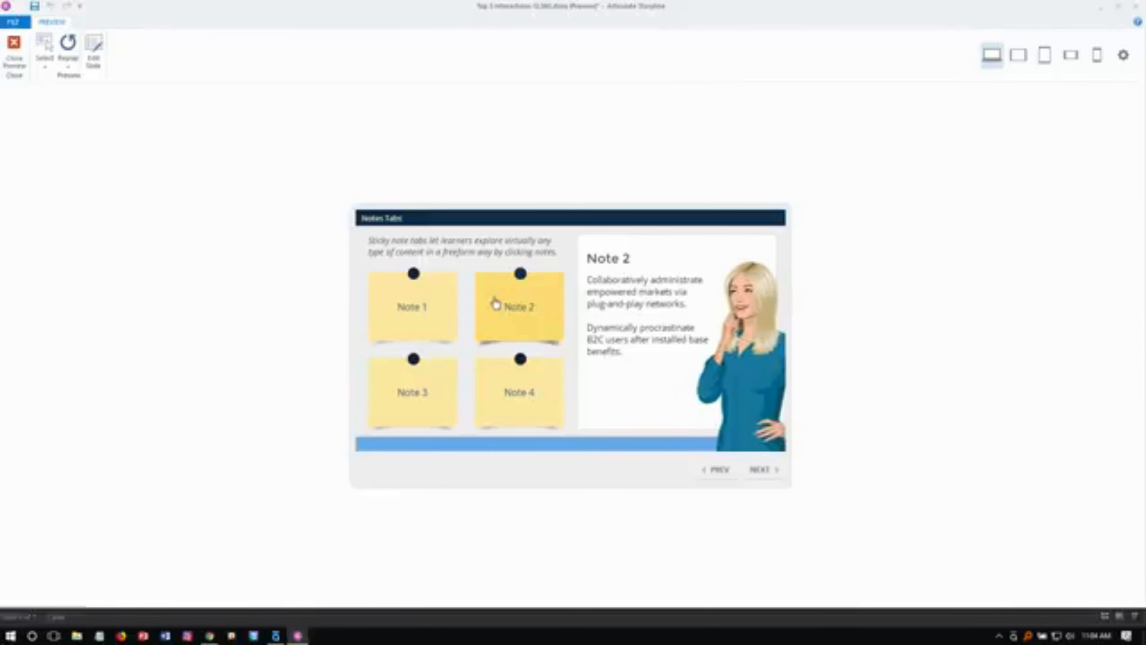
left_click(417, 307)
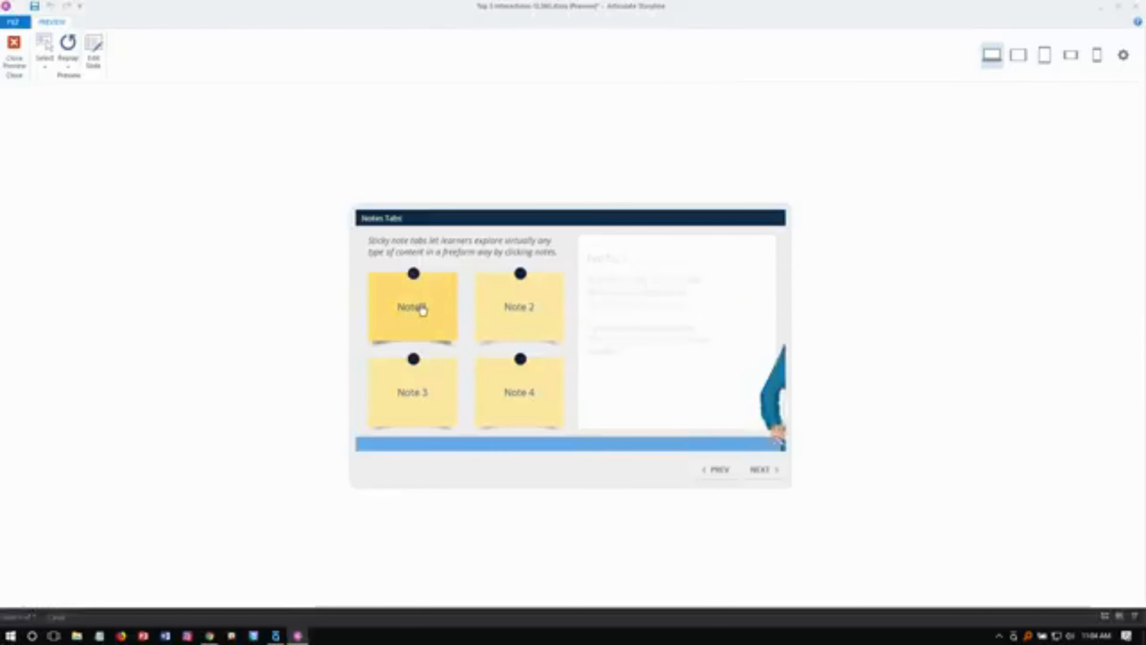
left_click(382, 411)
left_click(501, 416)
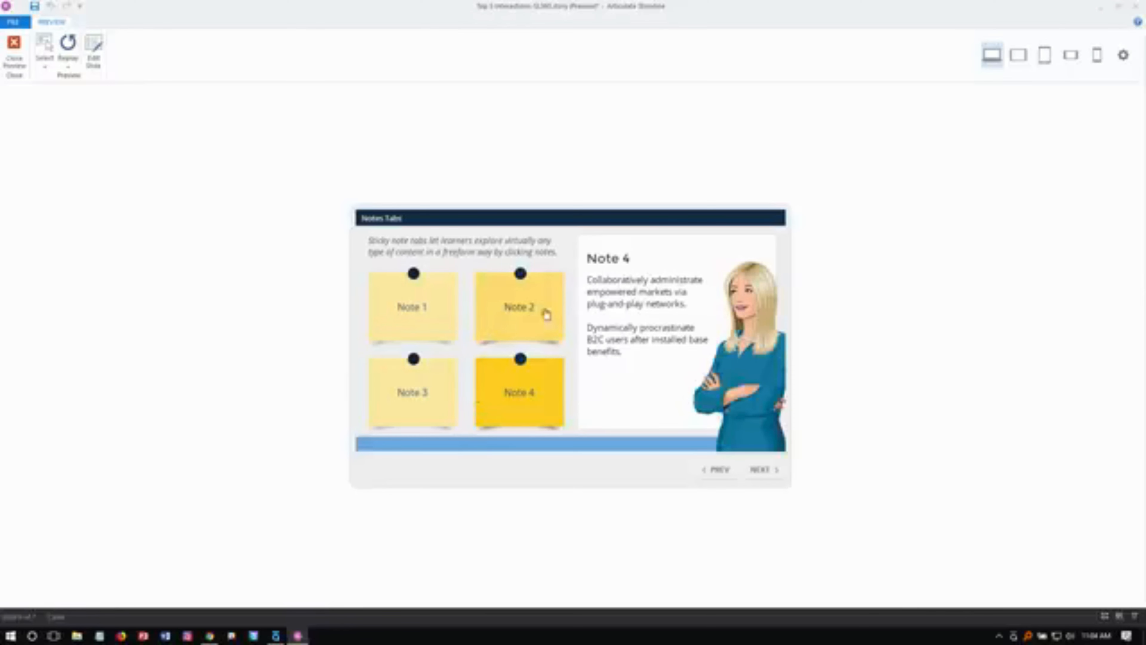
left_click(531, 338)
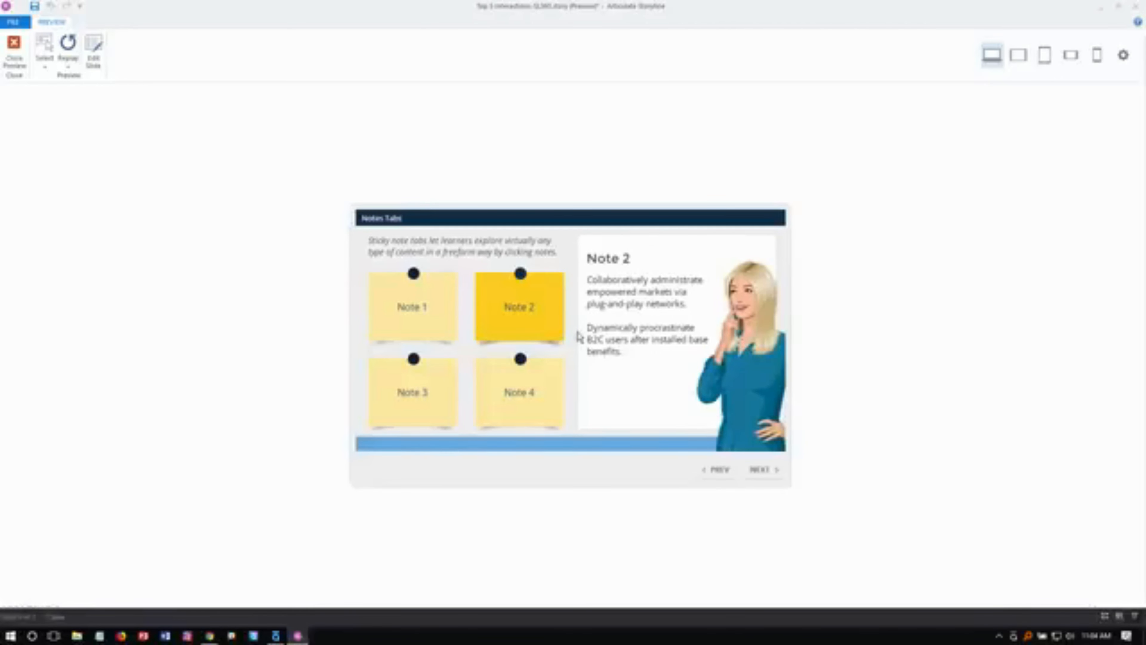
left_click(445, 333)
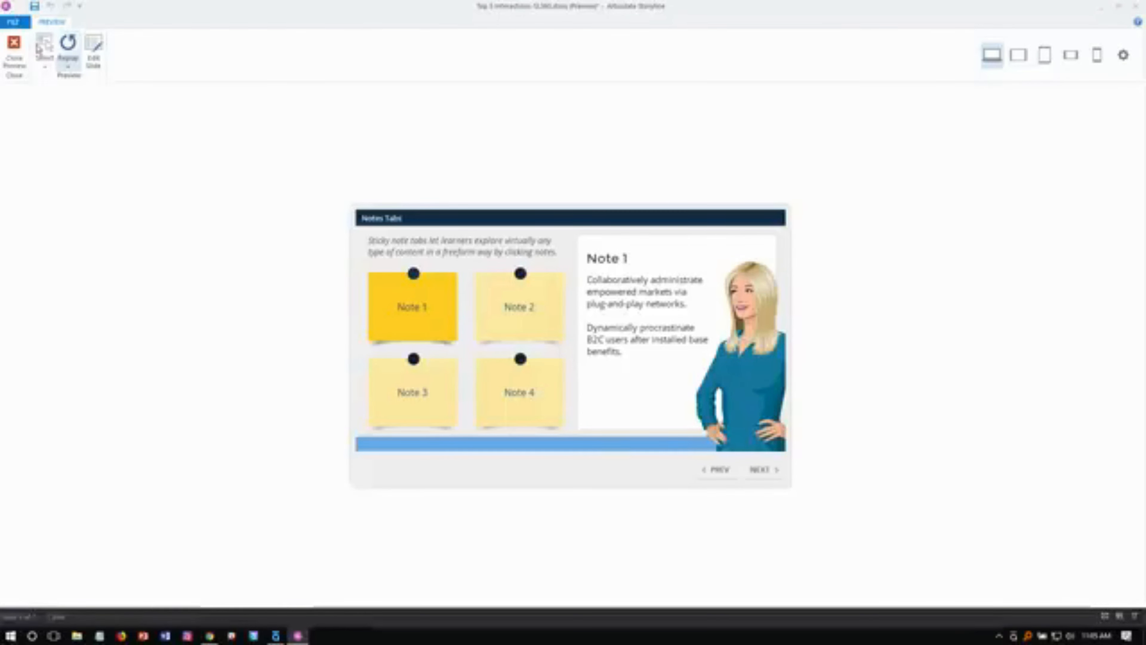
left_click(13, 45)
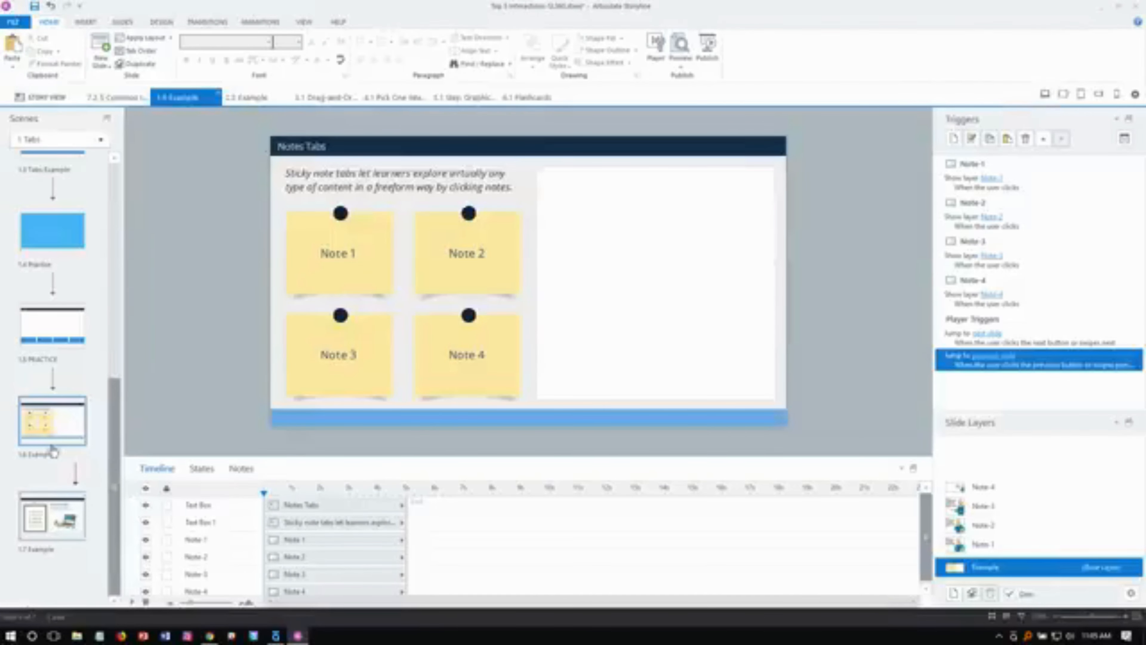
Step: Open the 1.7 Checklist Interaction example slide, preview it to test checklist items 1 to 5, and close the preview
left_click(54, 515)
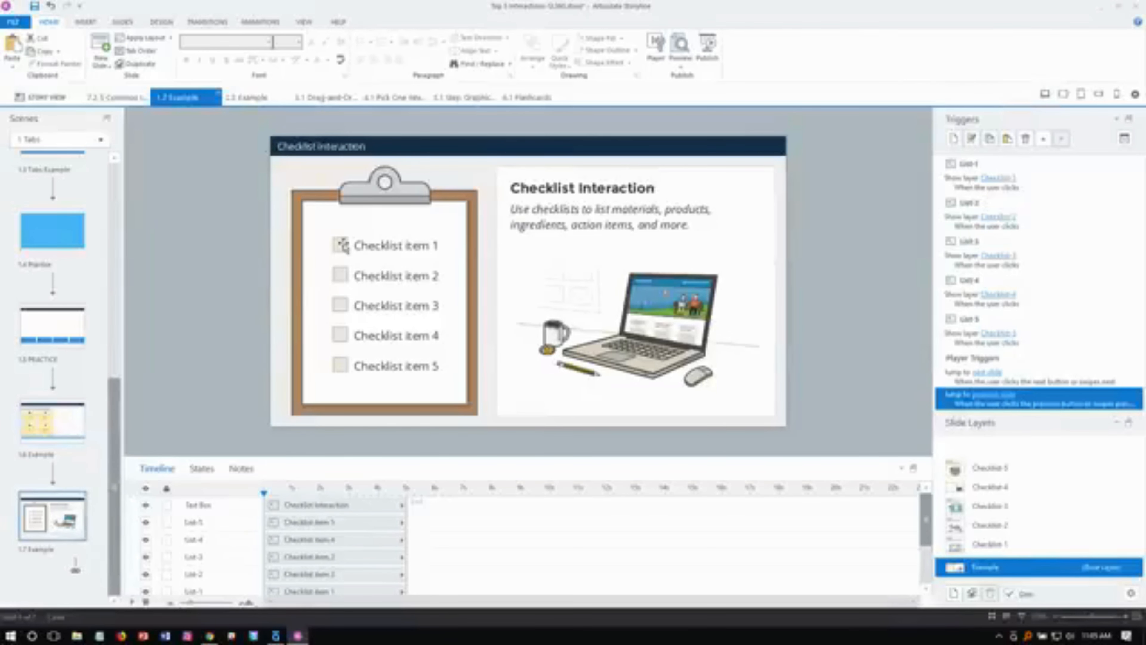
left_click(681, 64)
left_click(695, 81)
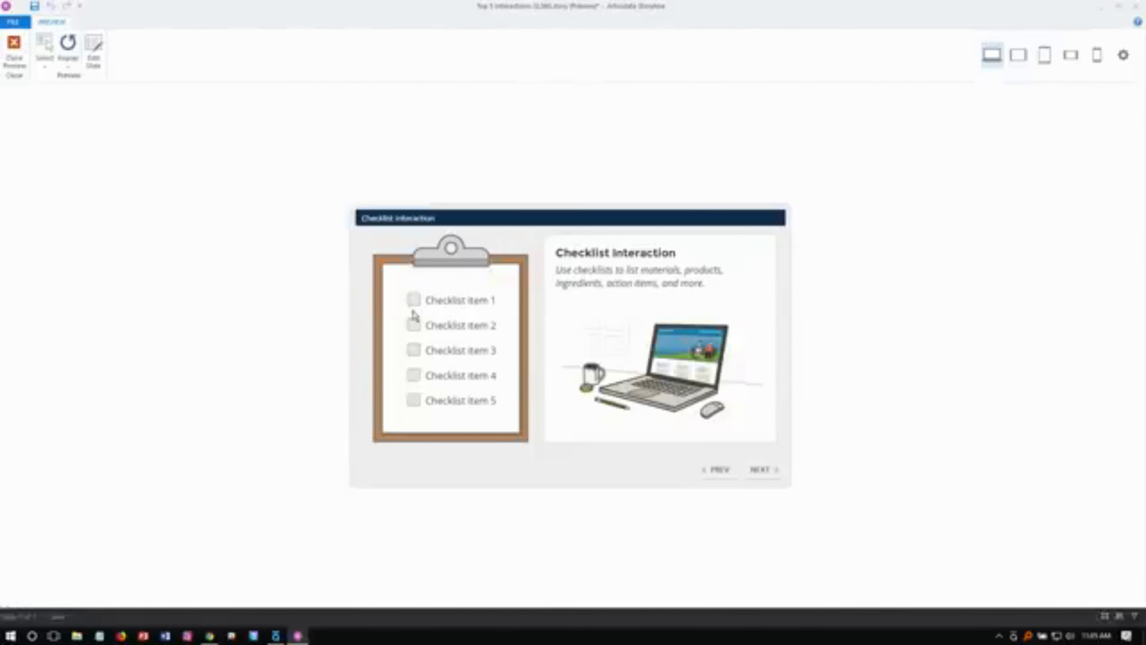
left_click(414, 301)
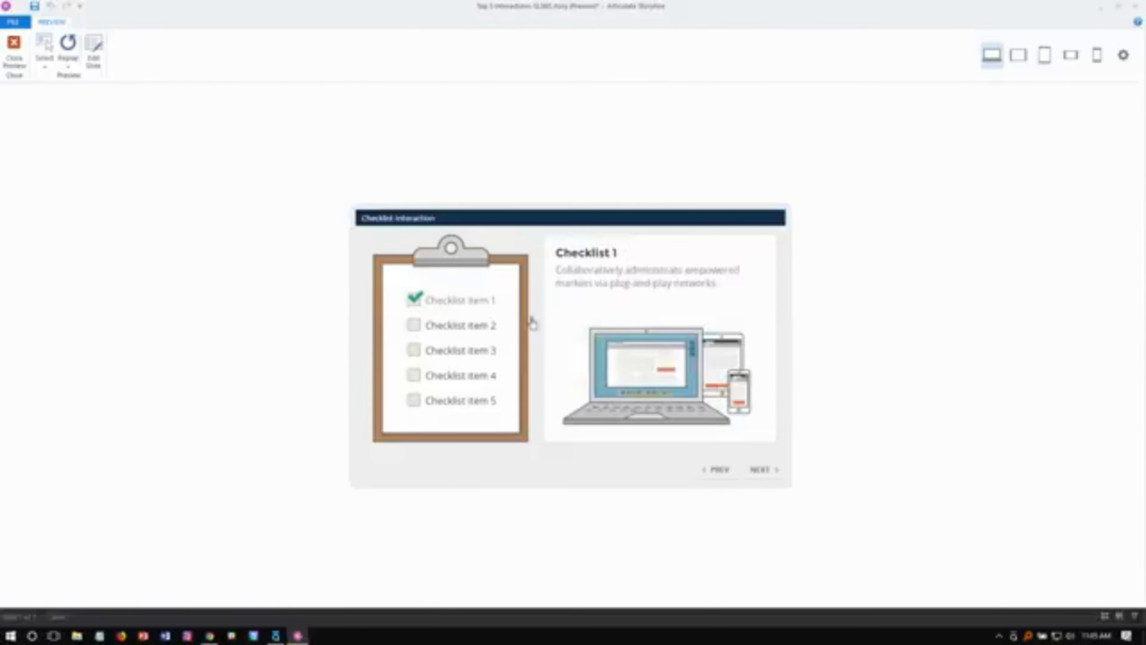
left_click(415, 326)
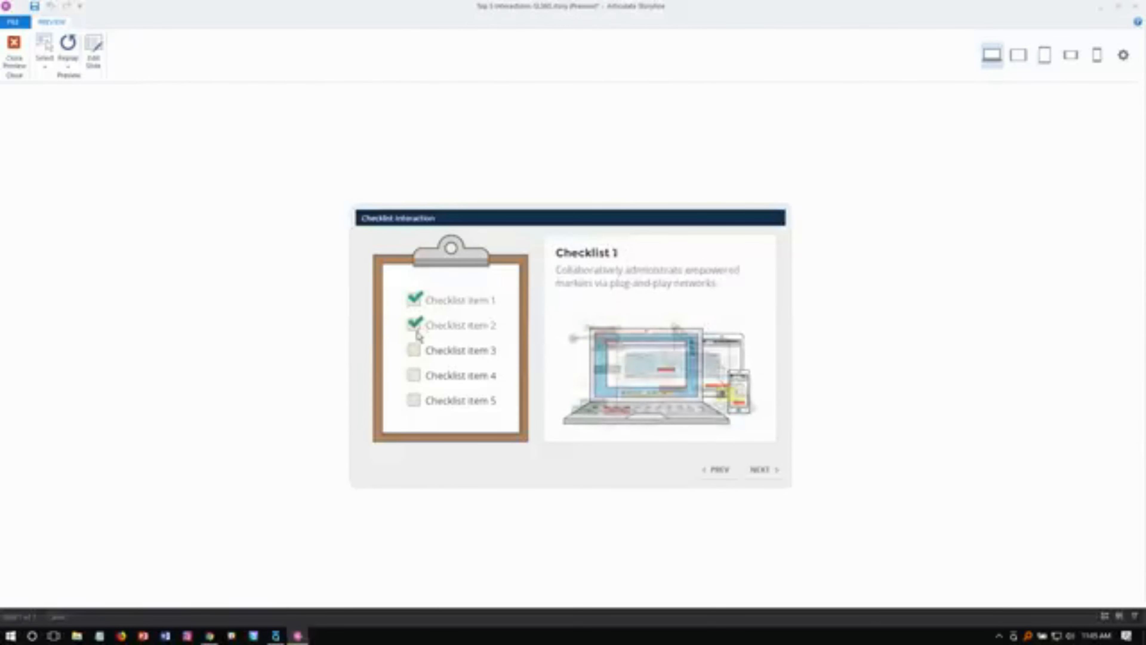
left_click(413, 351)
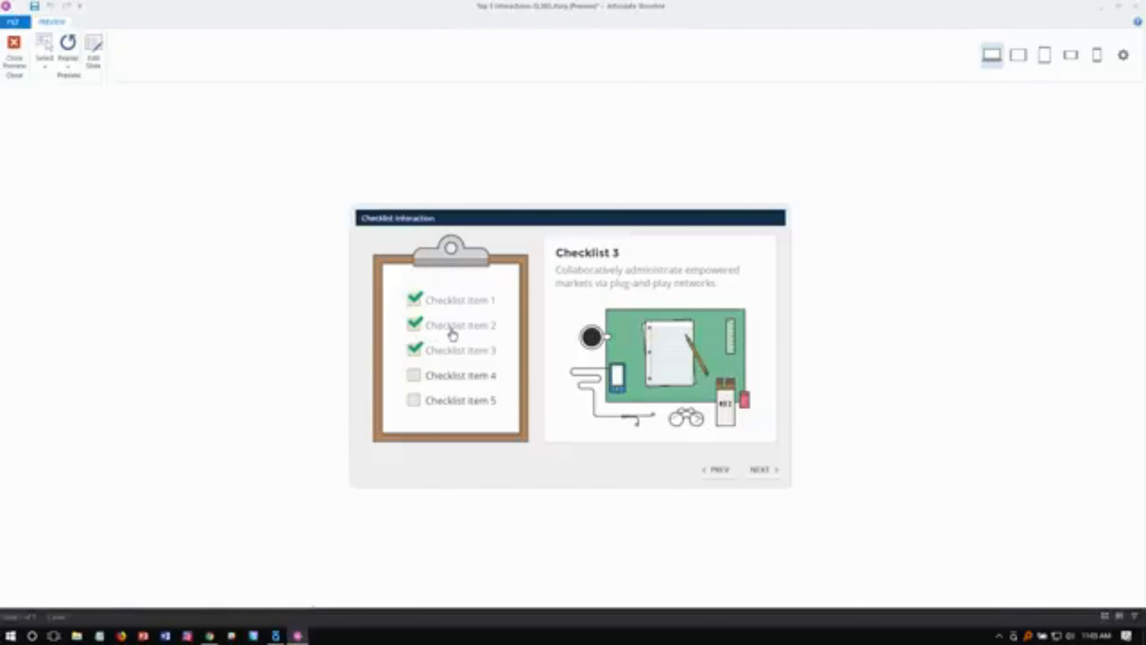
left_click(414, 376)
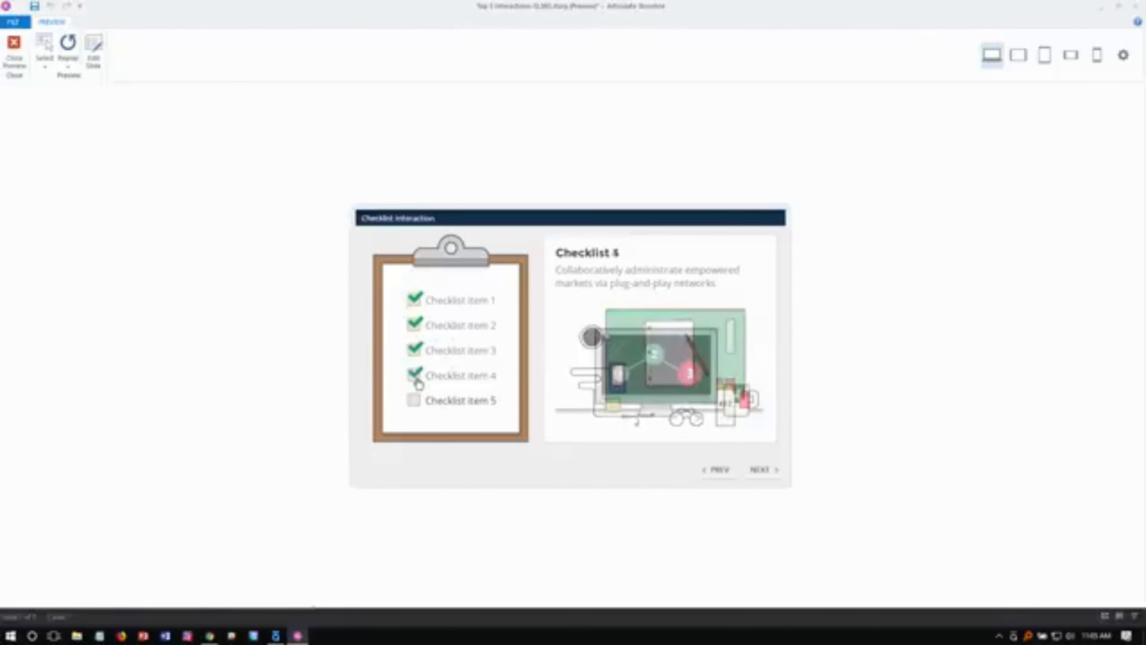
left_click(416, 401)
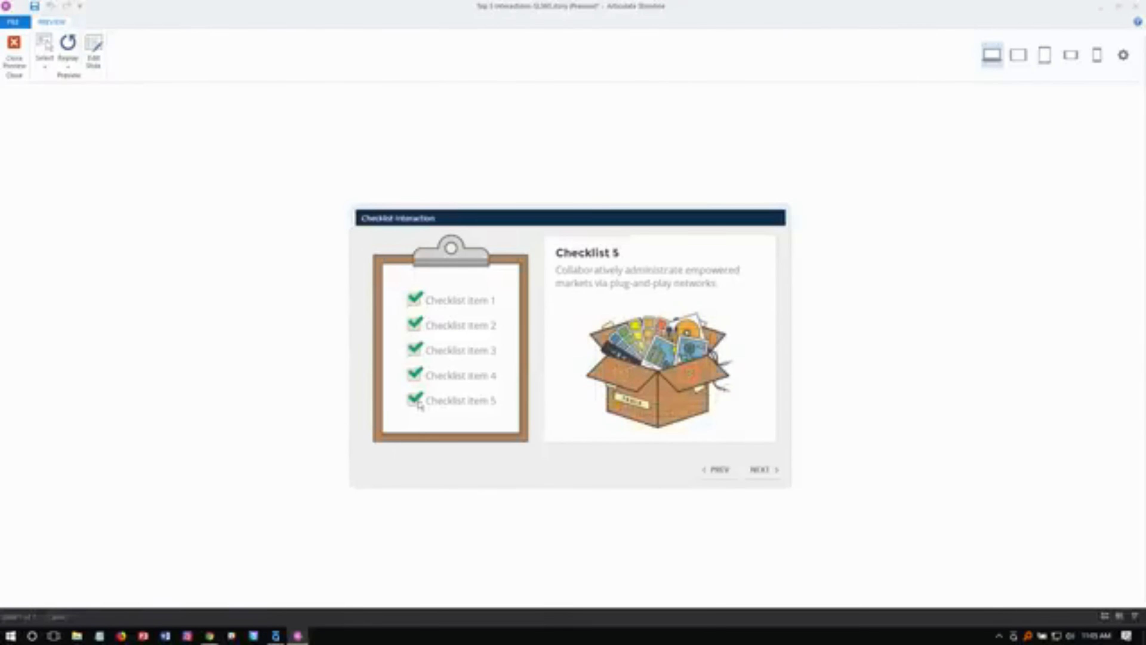
left_click(21, 58)
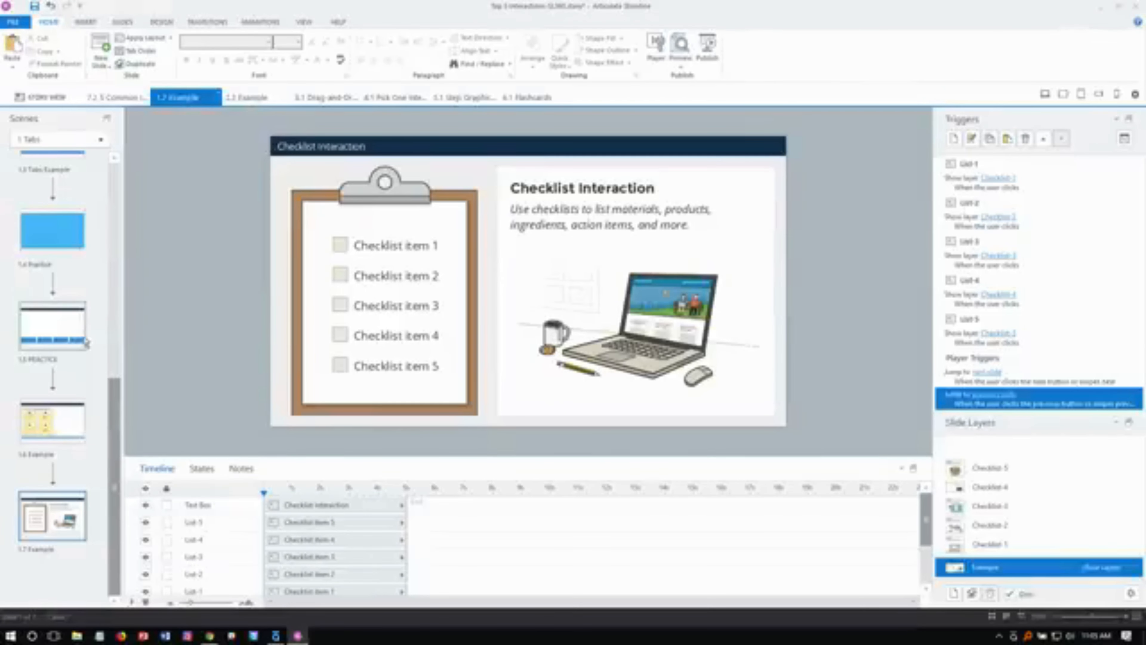
Step: Review the Normal, Hover and Visited states of Checklist item 1 on the Checklist Interaction slide
left_click(368, 238)
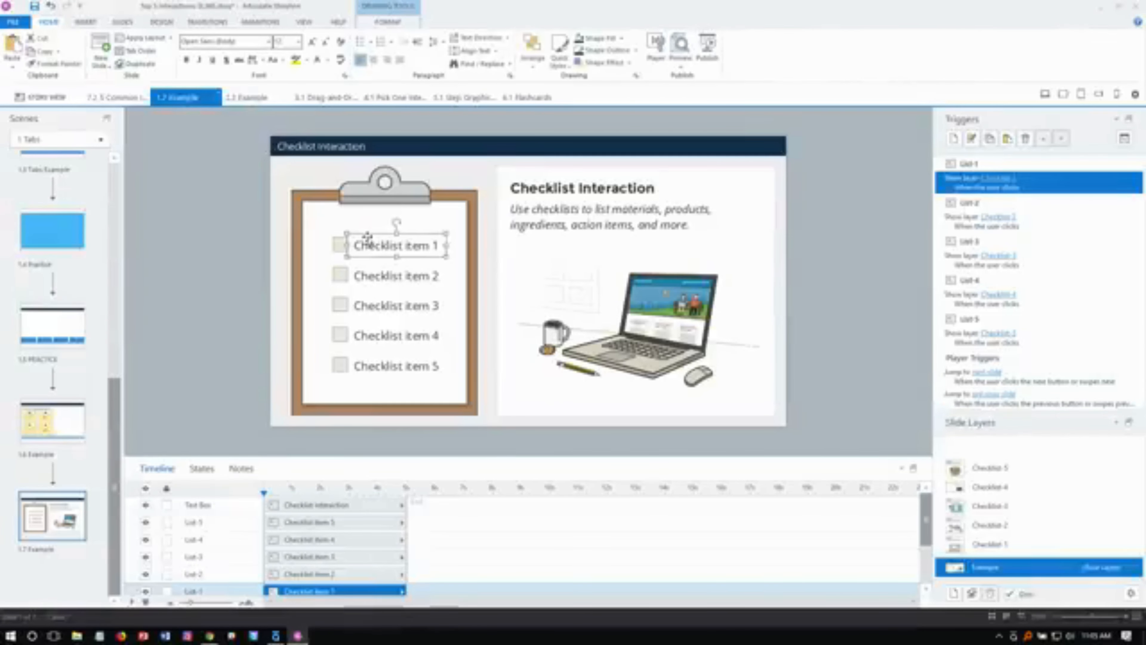
left_click(202, 469)
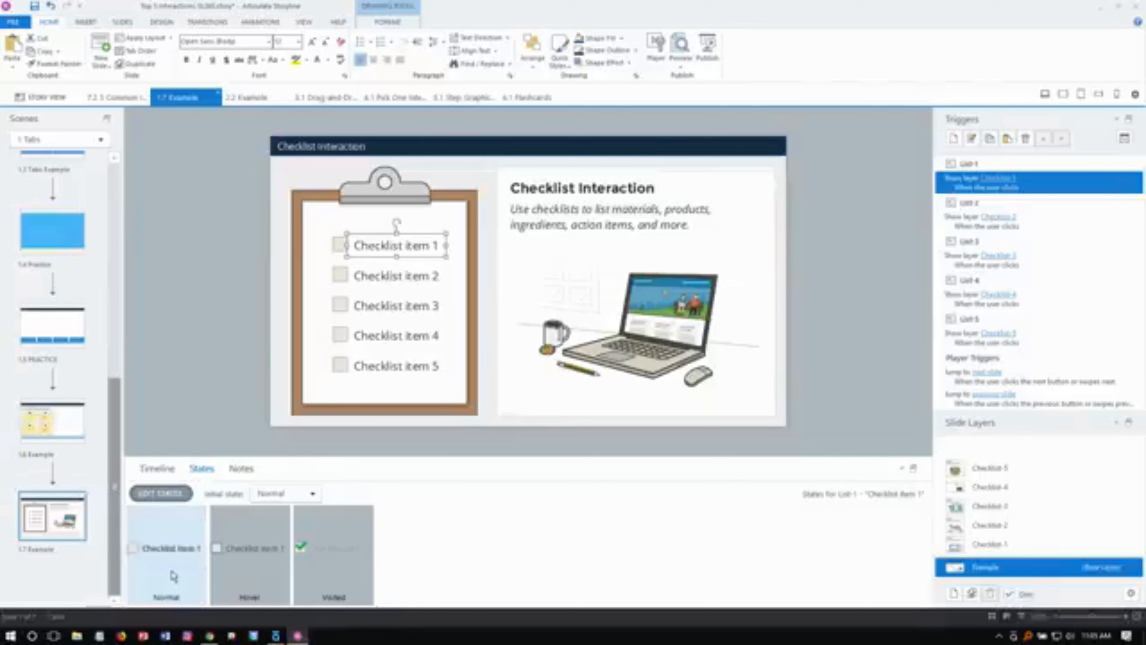
left_click(224, 580)
left_click(206, 580)
left_click(226, 580)
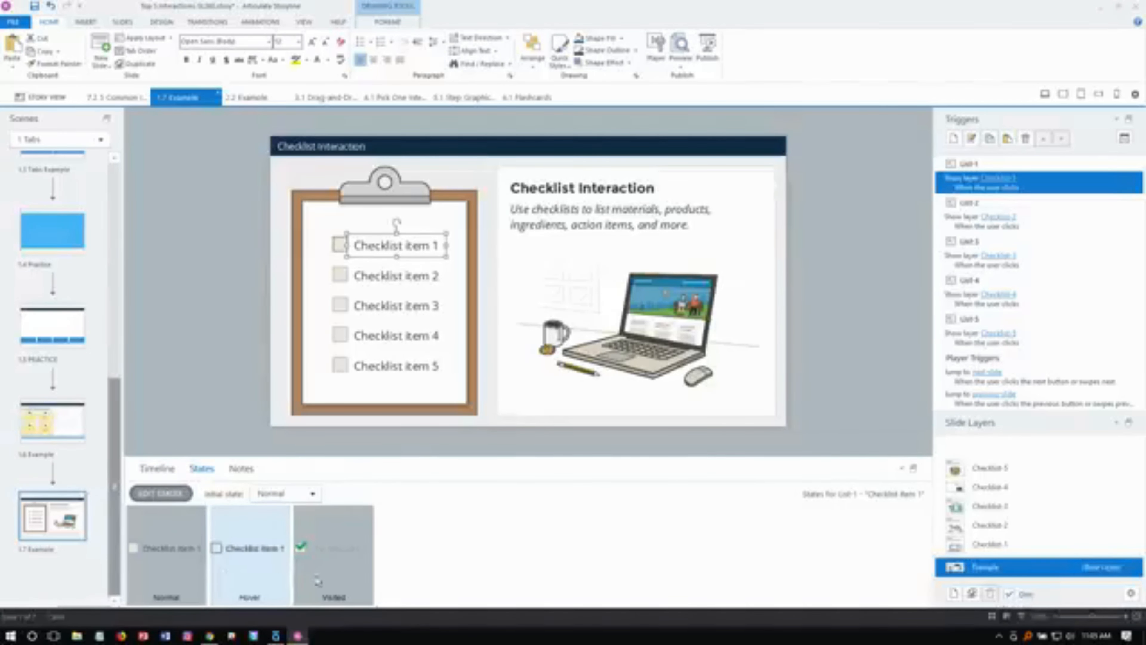
Step: View the Visited state of Checklist item 1, and return to the 1.5 PRACTICE slide
left_click(329, 581)
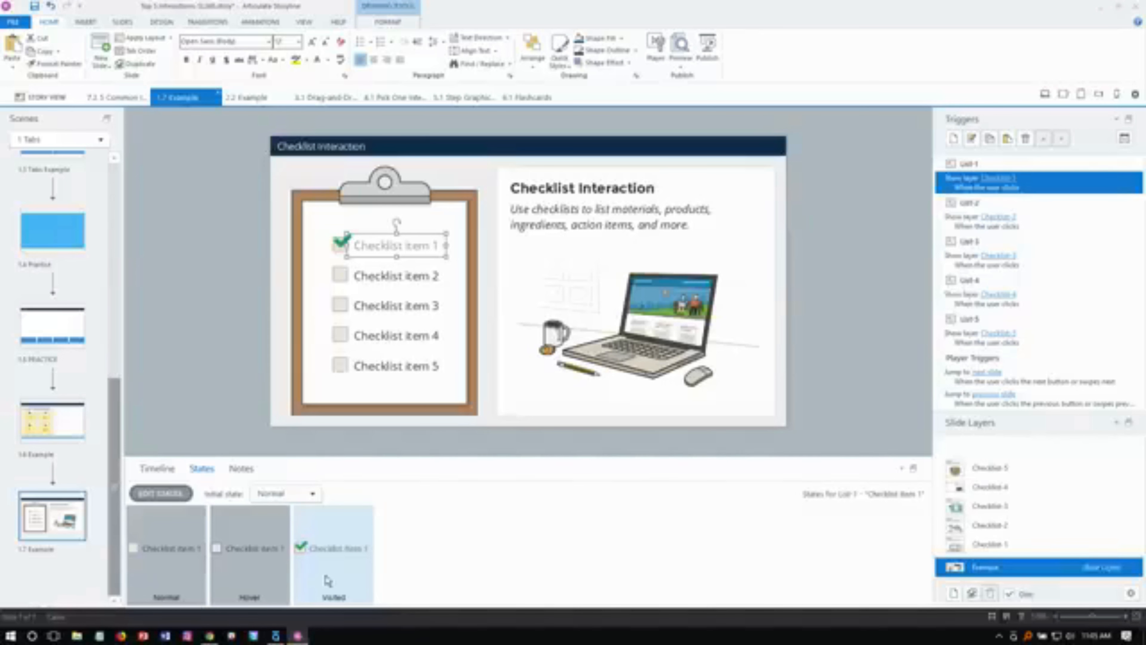
left_click(53, 325)
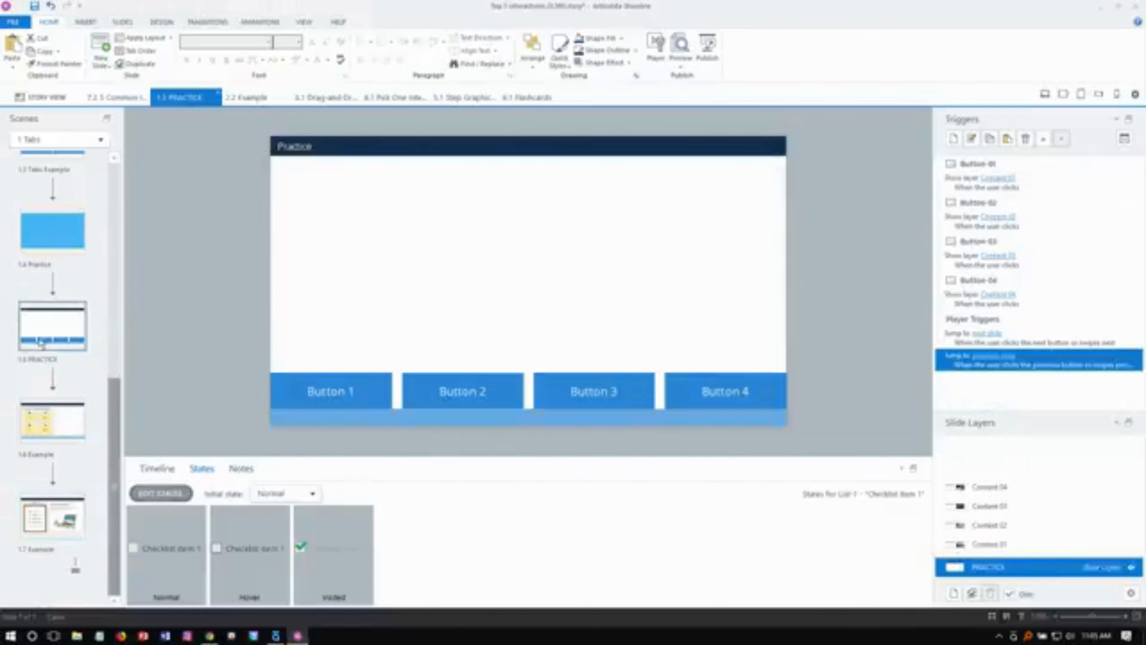
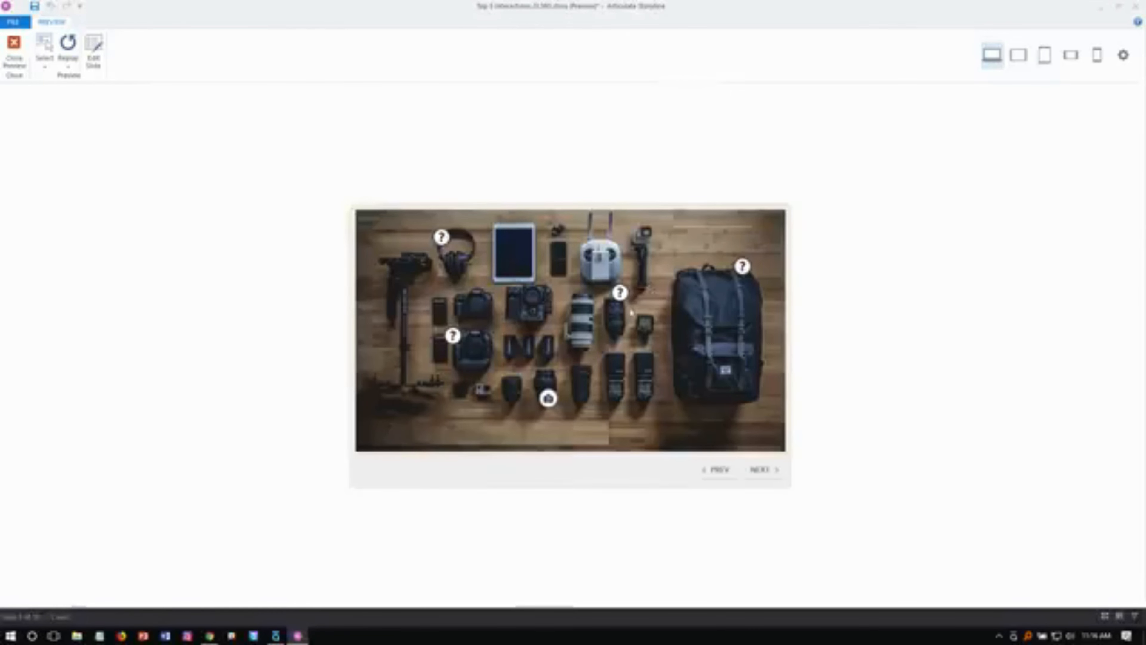
Step: Test the five markers on the camera gear photo in the Built-in Markers preview, and close the preview
left_click(627, 298)
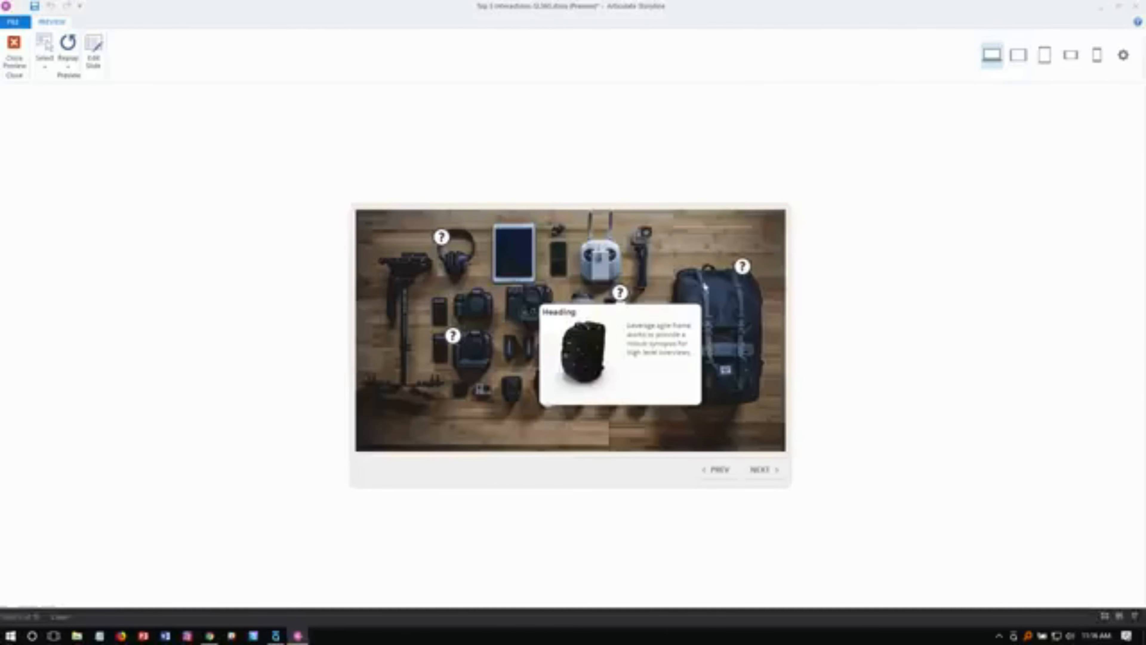
left_click(740, 268)
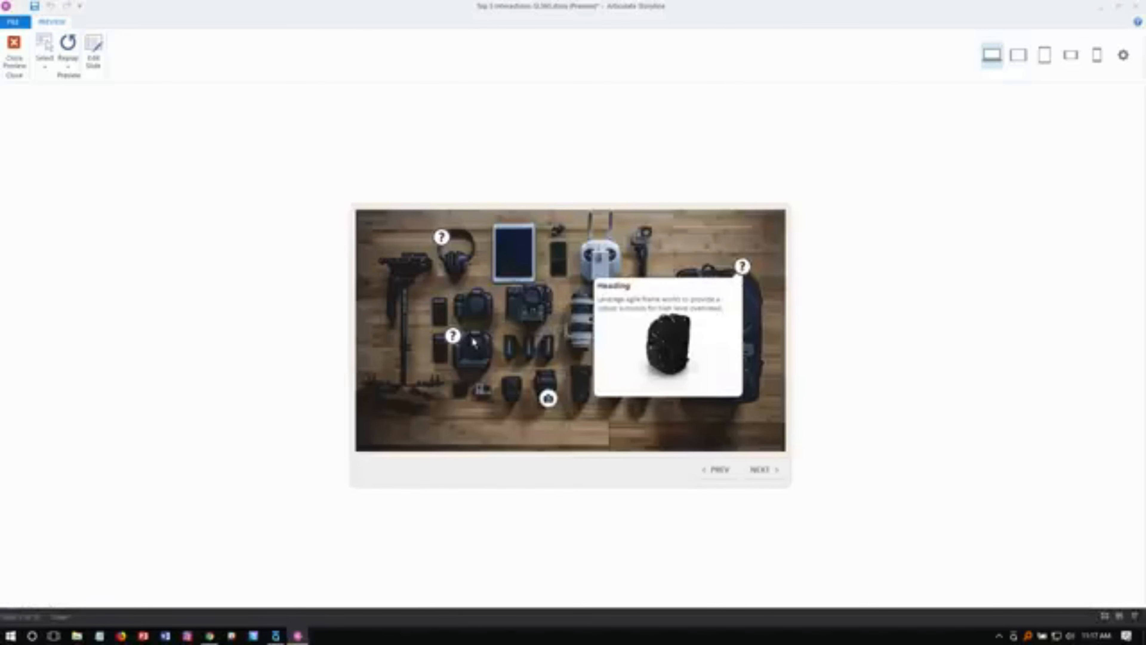
left_click(454, 336)
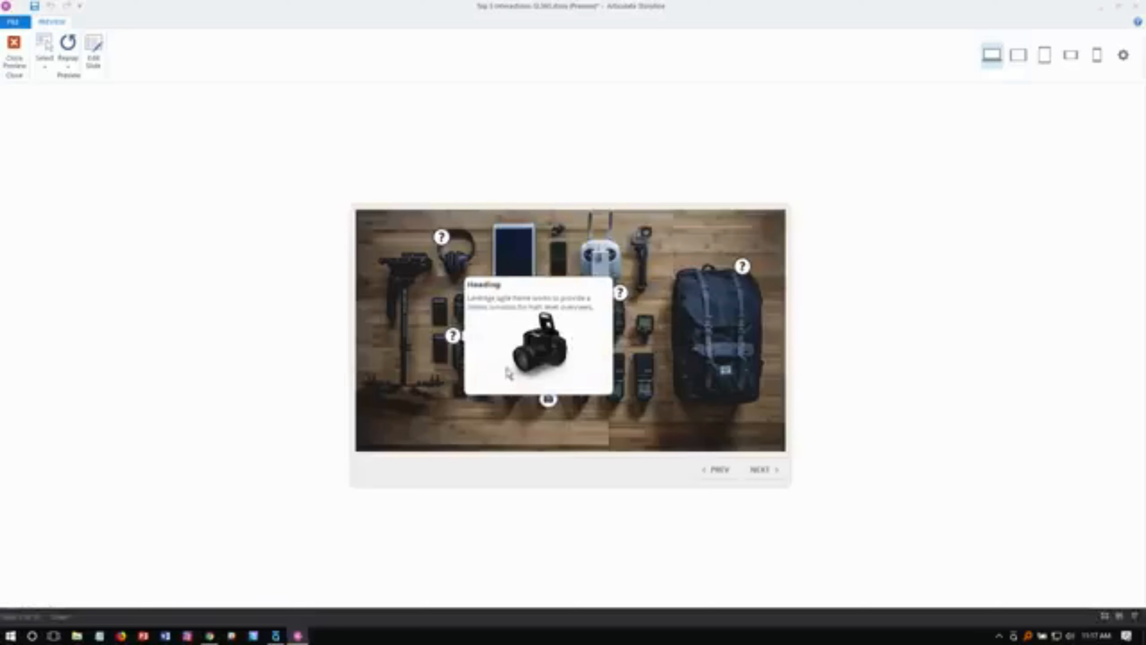
left_click(548, 400)
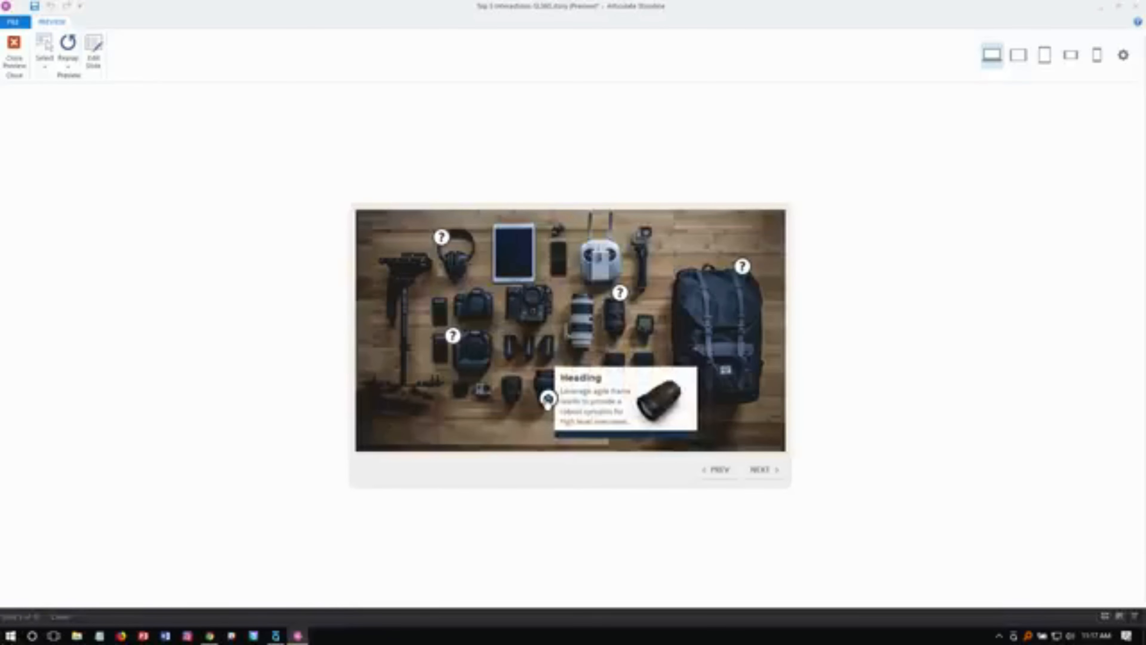
left_click(441, 238)
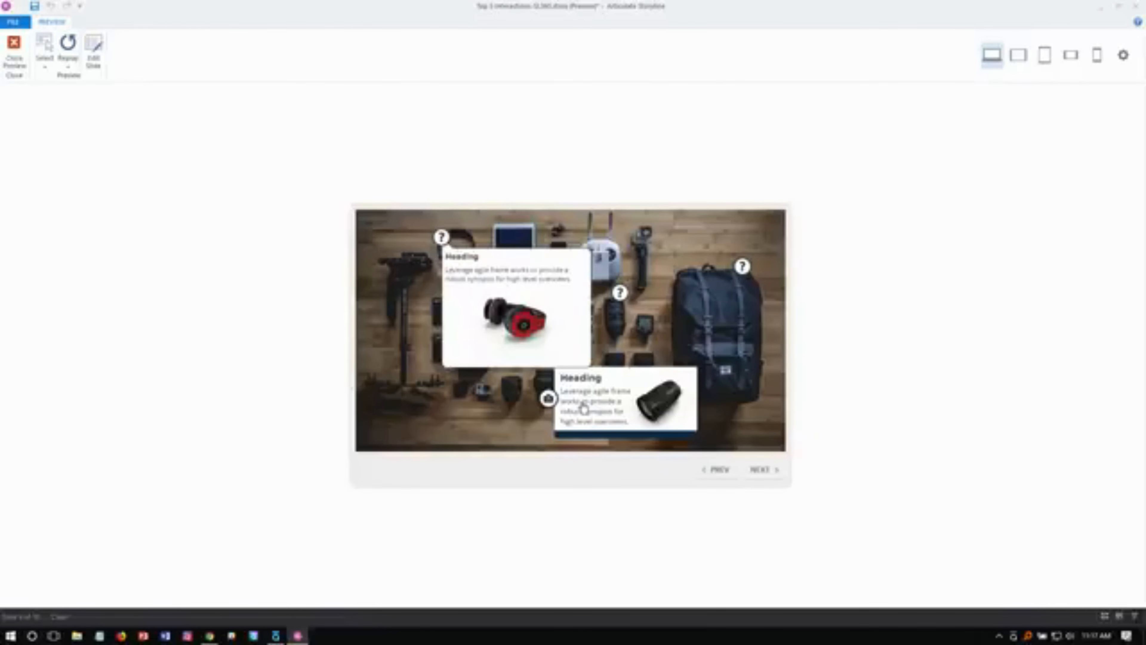
left_click(441, 237)
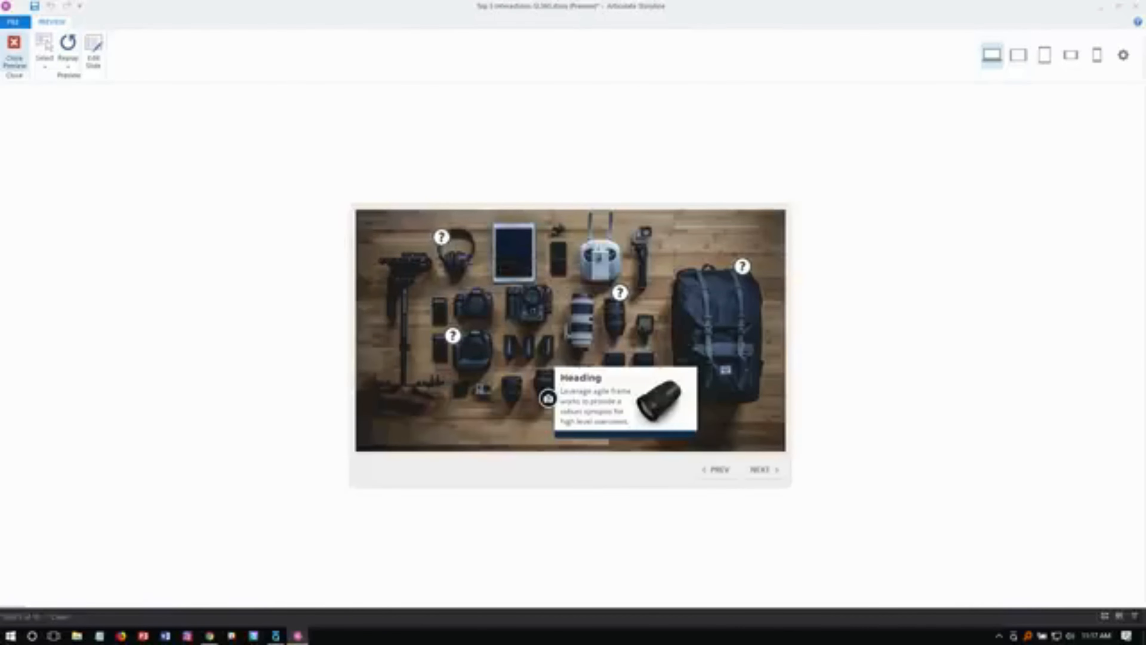
left_click(13, 47)
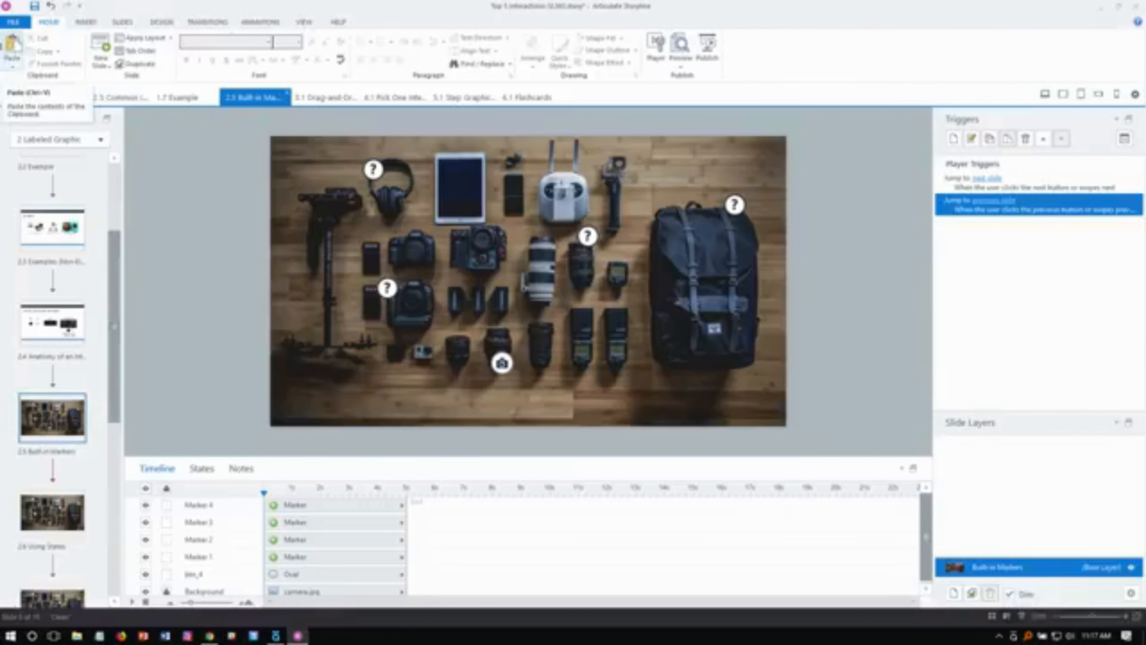
Step: Insert a question mark marker on the small device between the lens and the backpack
left_click(84, 22)
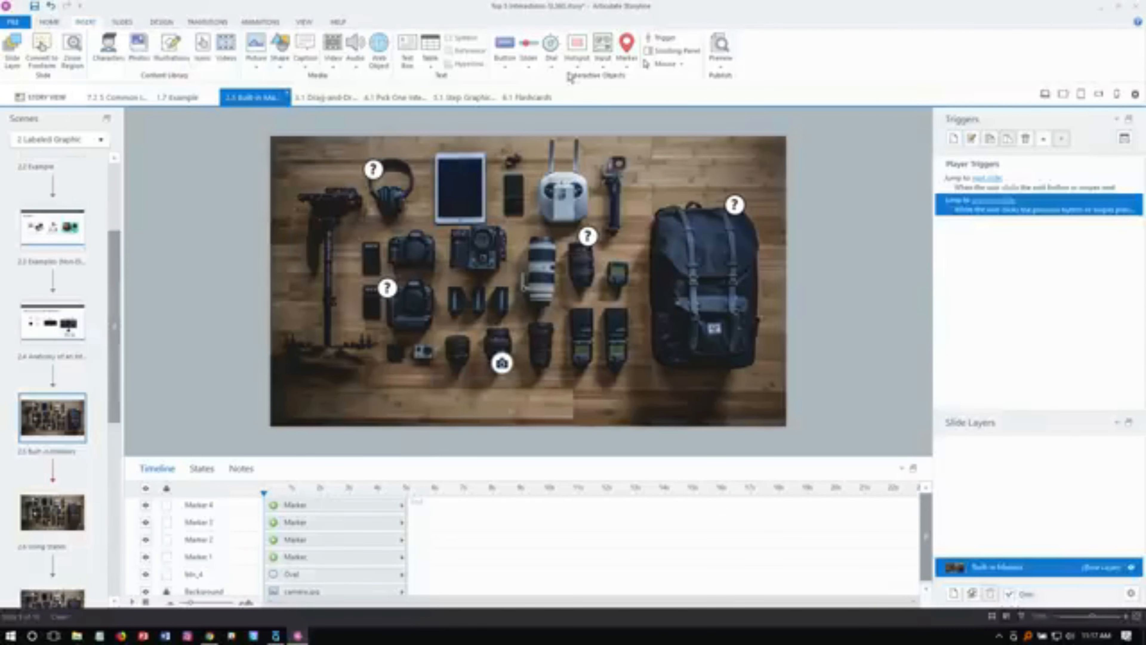
left_click(628, 68)
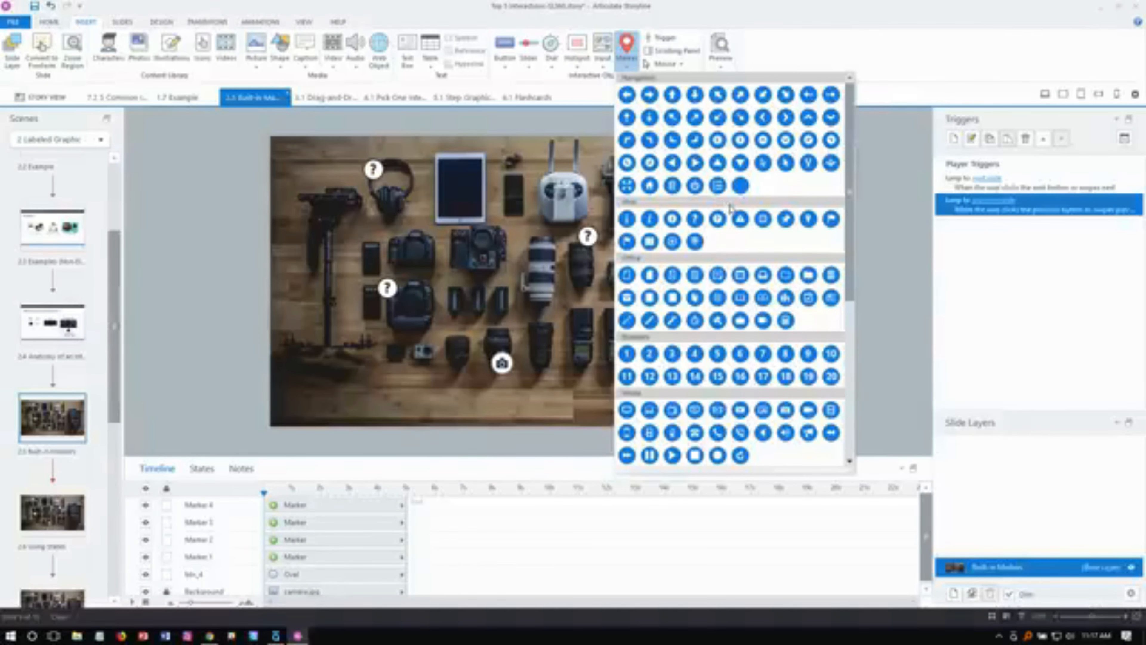
left_click(696, 220)
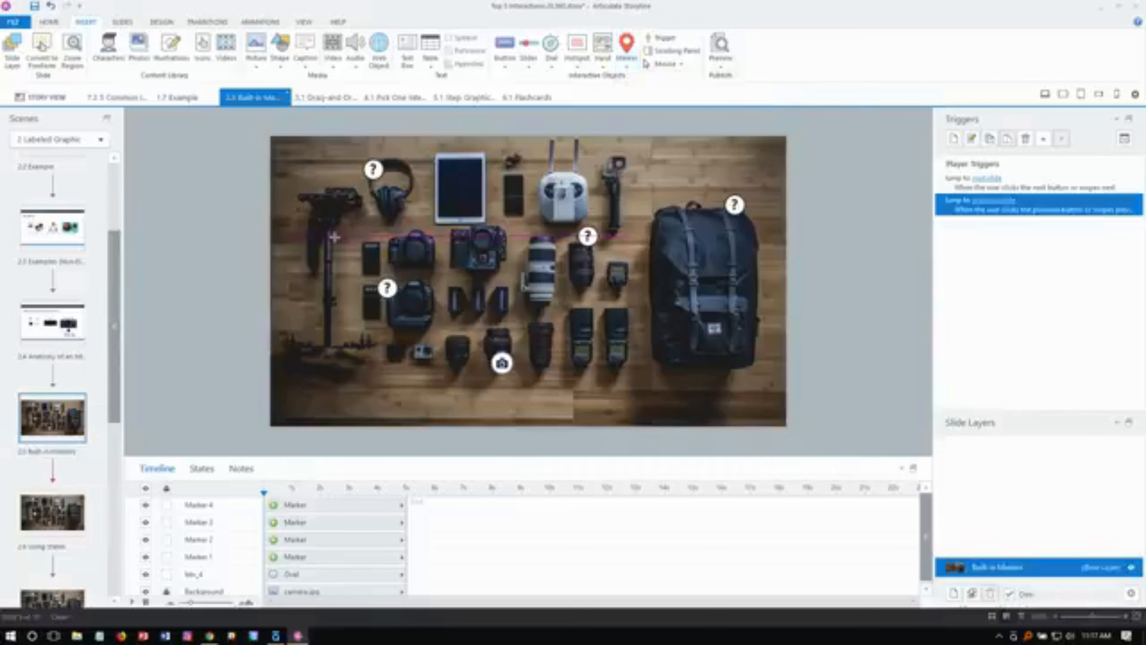
left_click(617, 271)
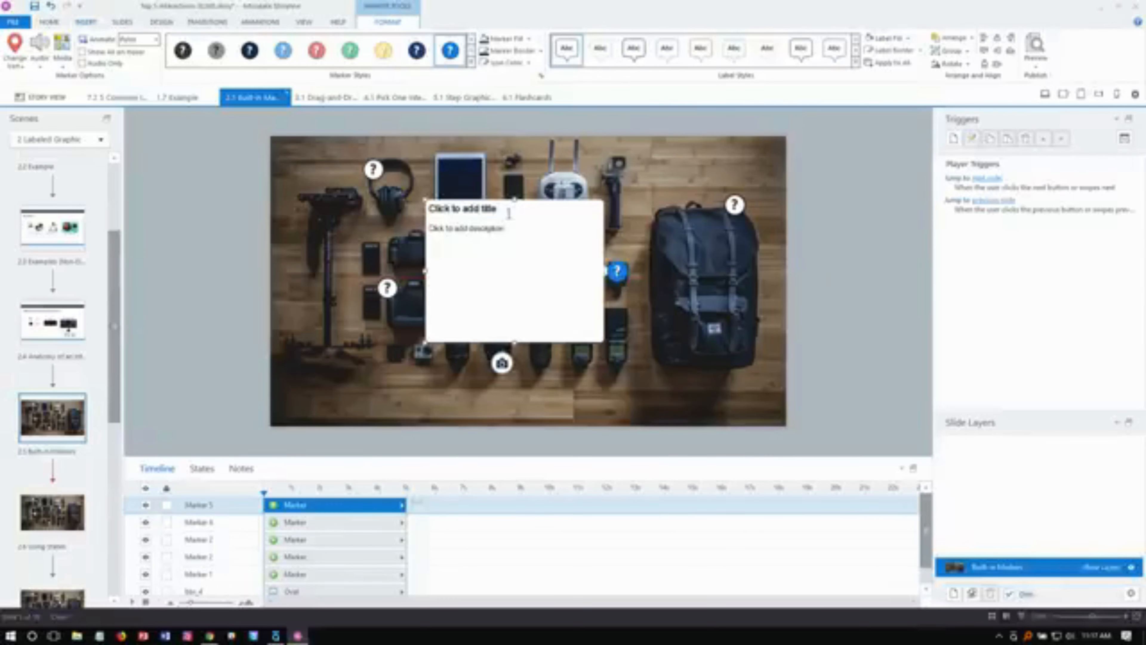
Step: Give the new marker's label the title "Add Custom Title or Heading" and description "Describe your product or feature", and shrink the label
left_click(495, 209)
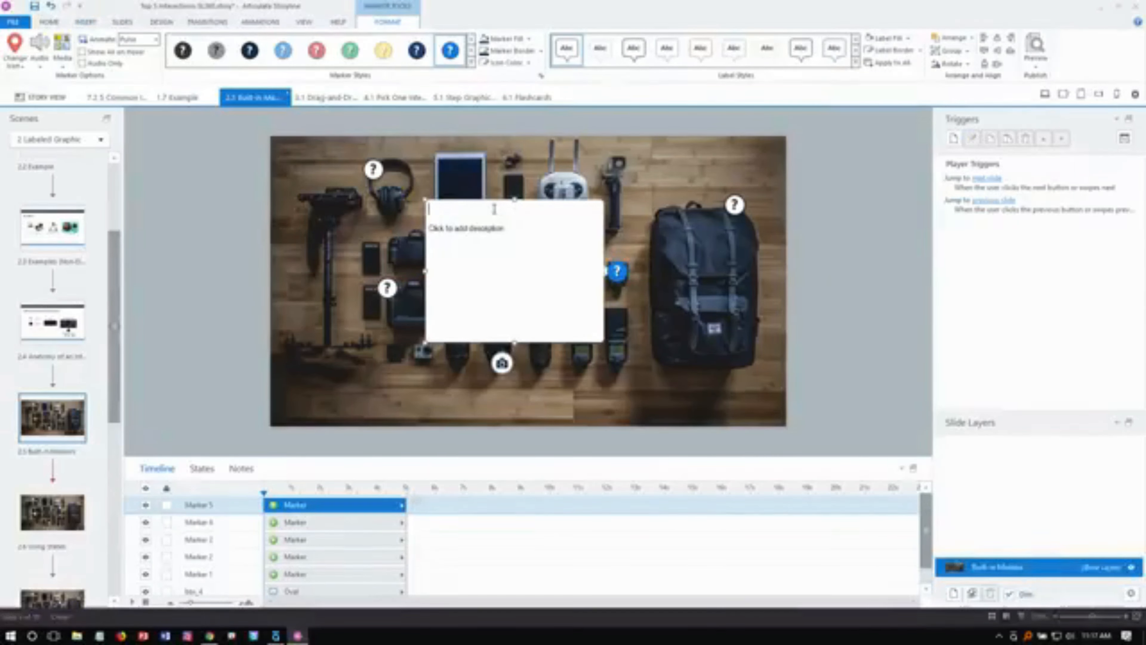
type("Add Custom ")
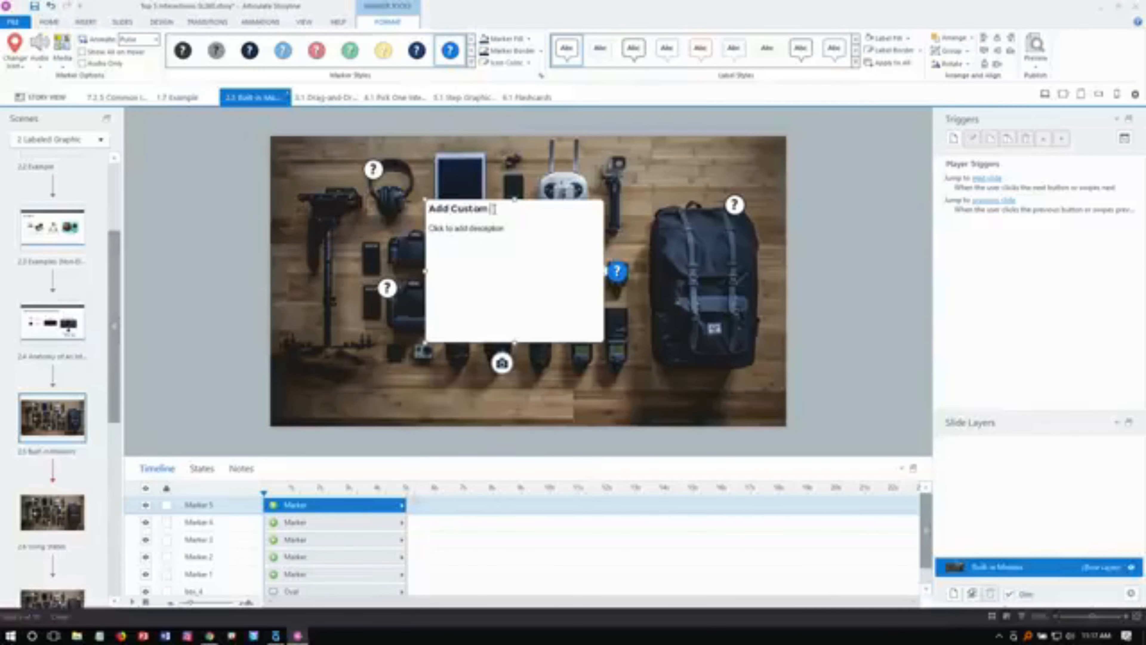
type("Title or Heading")
left_click(488, 231)
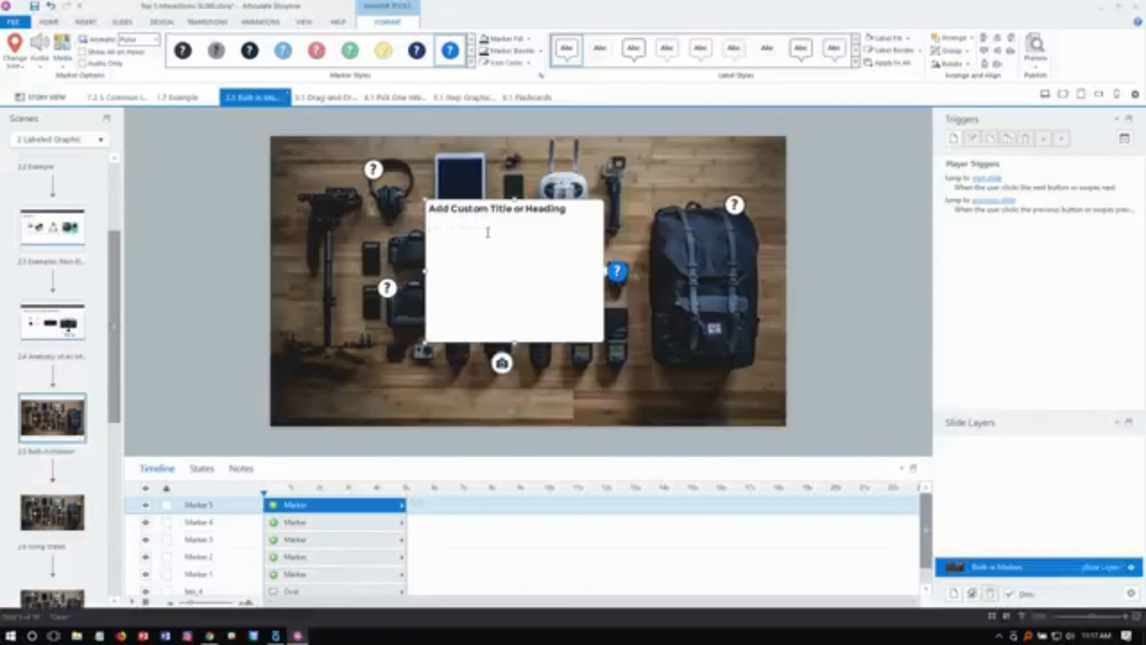
type("Describe your product or feature")
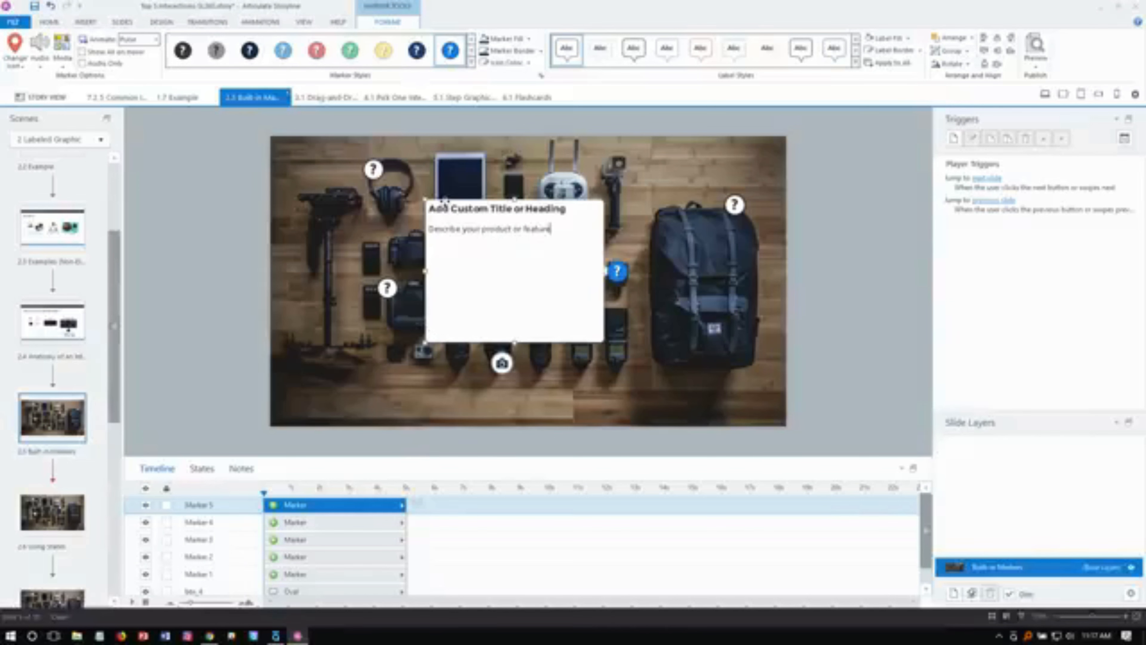
mouse_move(444, 202)
left_mouse_down()
mouse_move(452, 266)
mouse_move(645, 284)
mouse_move(646, 262)
mouse_move(689, 256)
mouse_move(672, 303)
mouse_move(522, 264)
left_mouse_up()
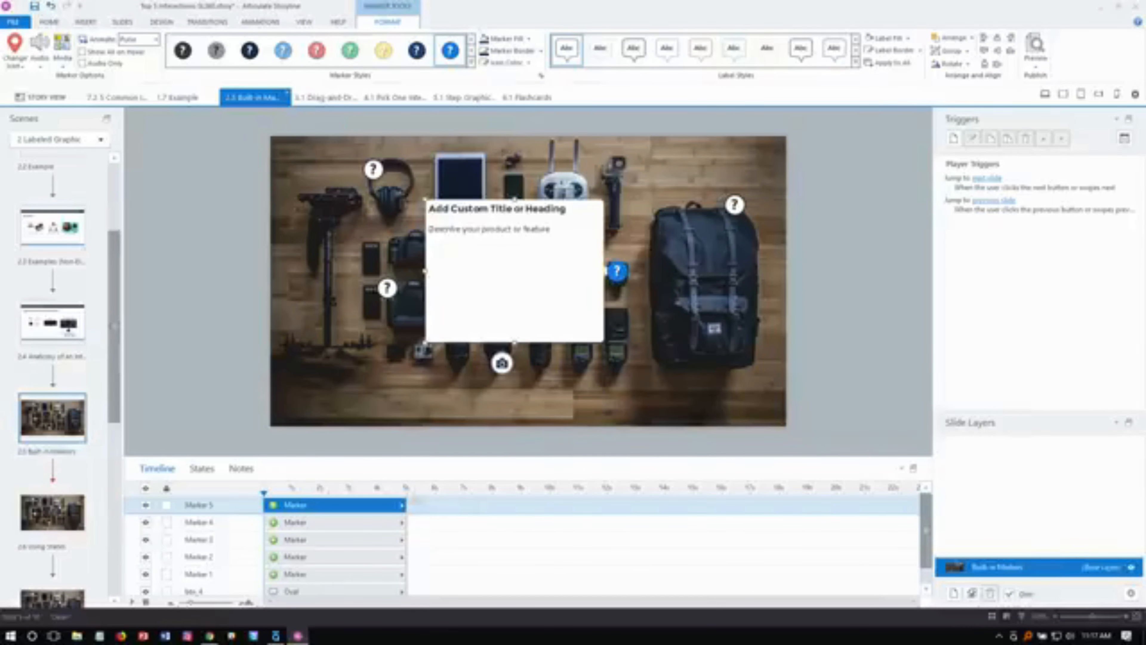
left_click_drag(425, 342, 456, 321)
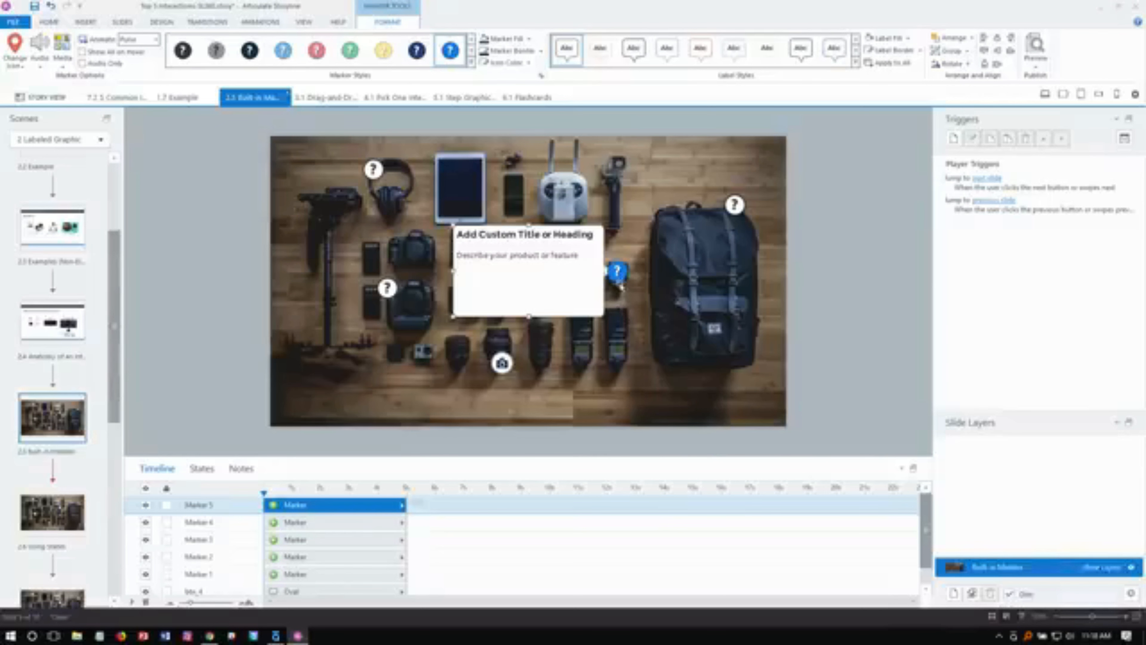
Step: Apply the dark blue style to the new marker and give it a thicker white border
left_click(471, 64)
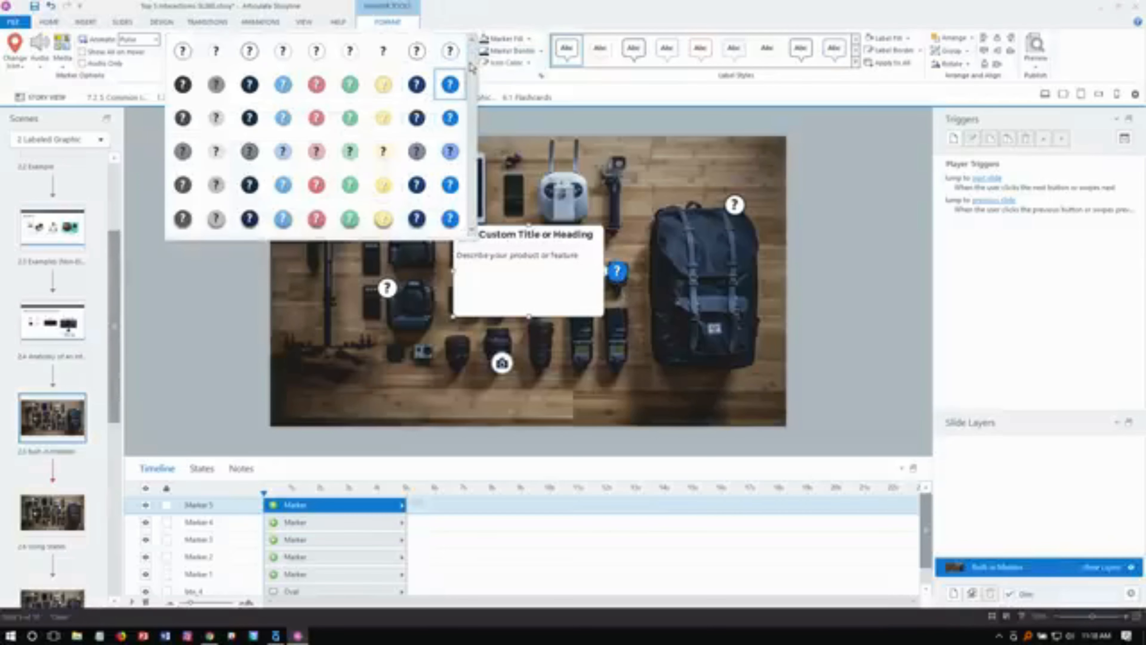
left_click(416, 84)
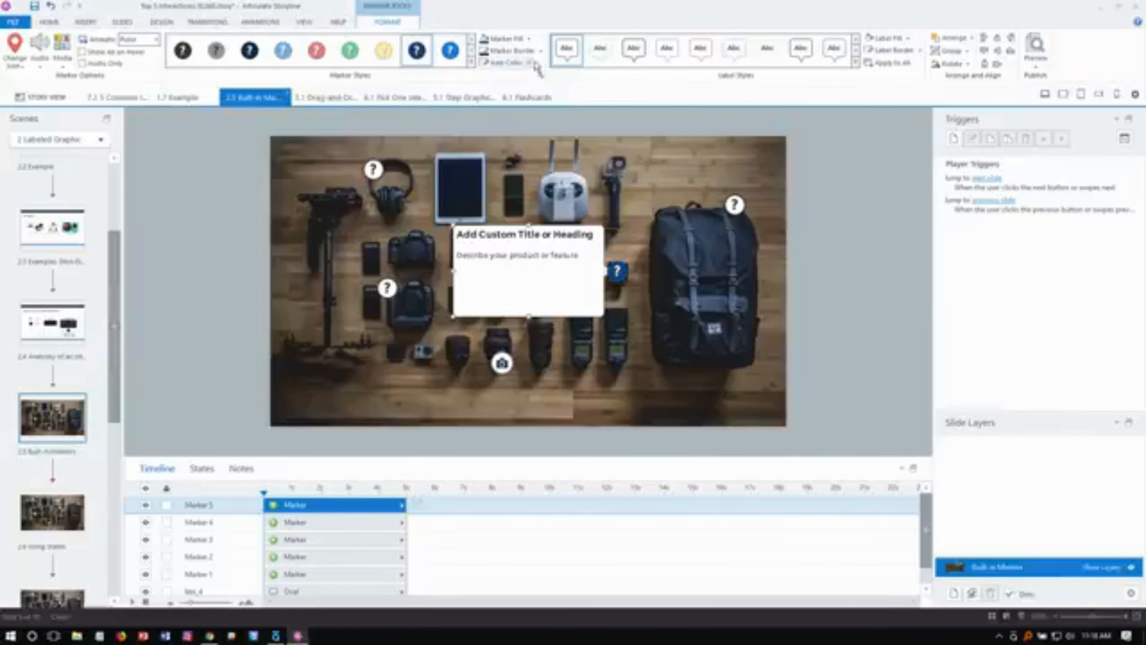
left_click(540, 51)
left_click(483, 74)
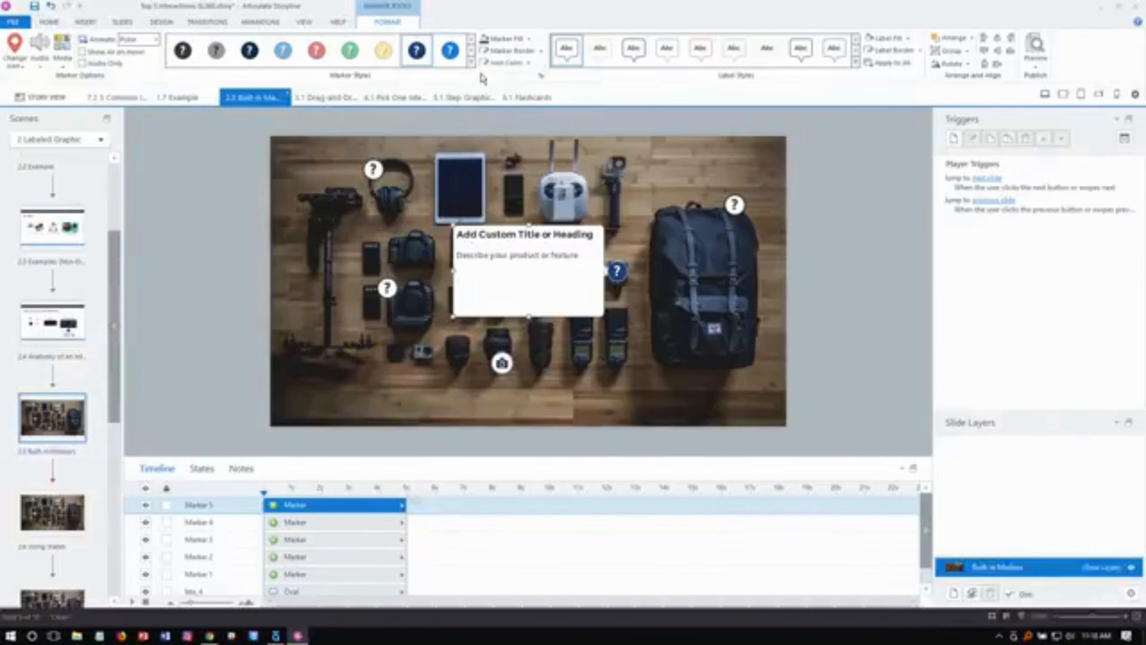
left_click(542, 54)
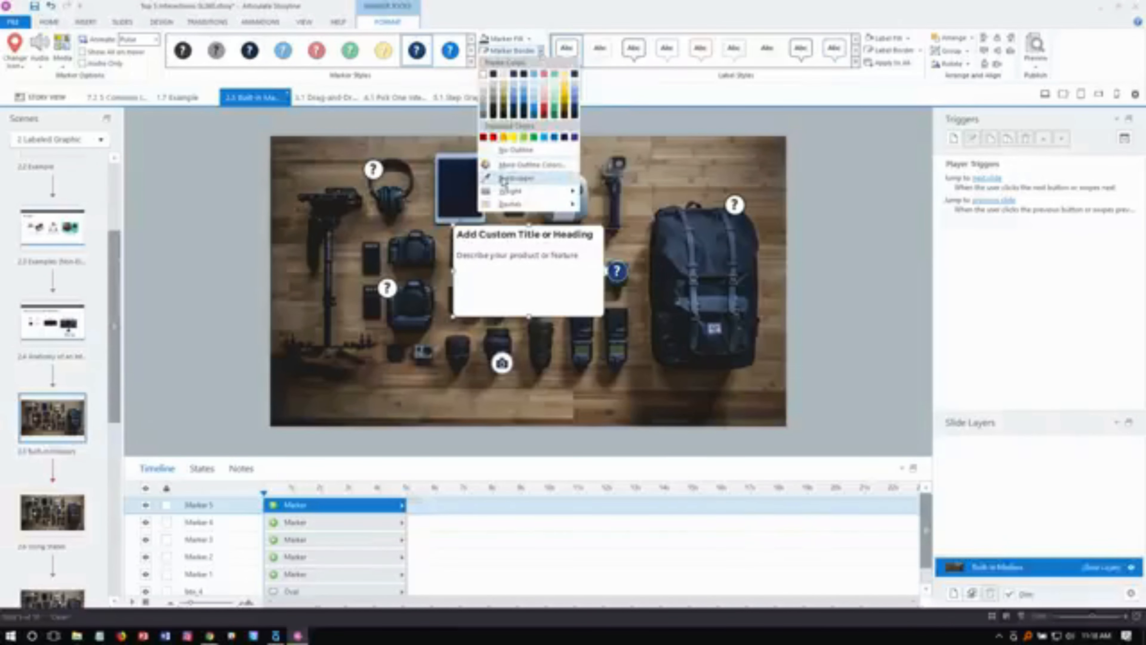
mouse_move(520, 191)
left_click(645, 232)
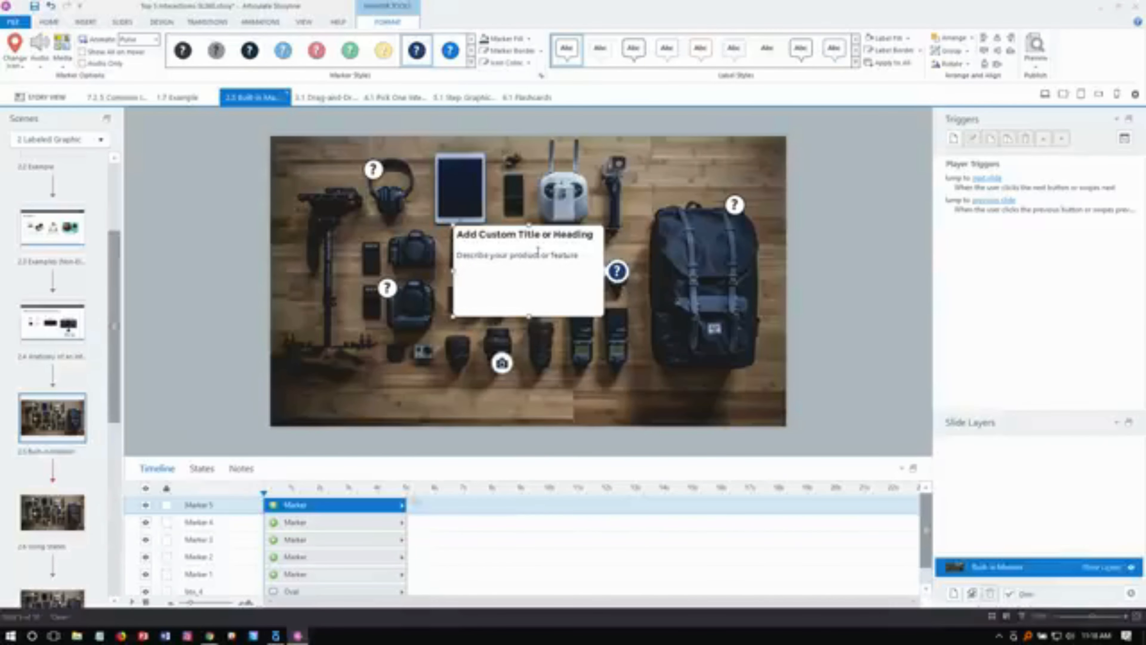
Step: Look through the marker's audio and media options, and change its icon to an up arrow
left_click(41, 68)
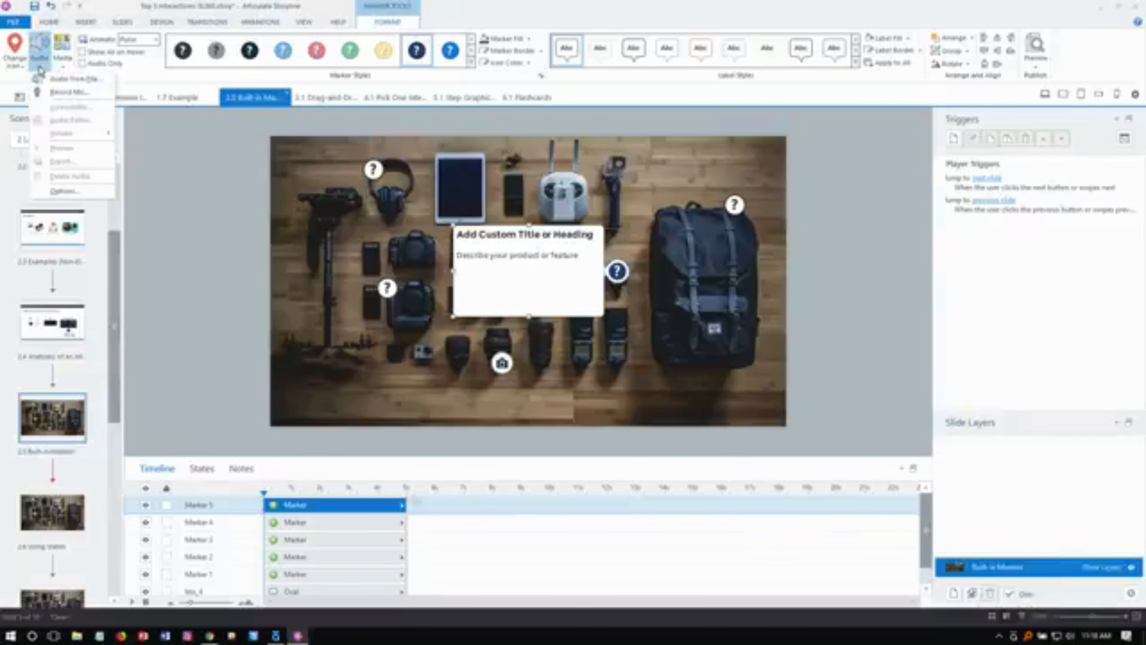
left_click(62, 67)
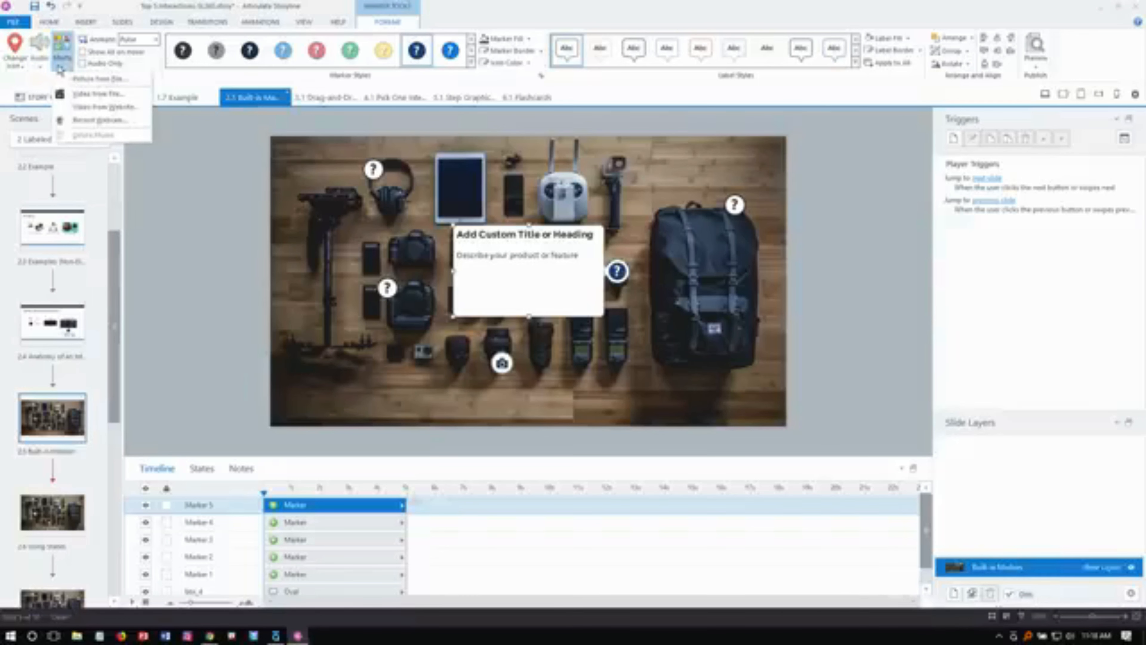
left_click(21, 67)
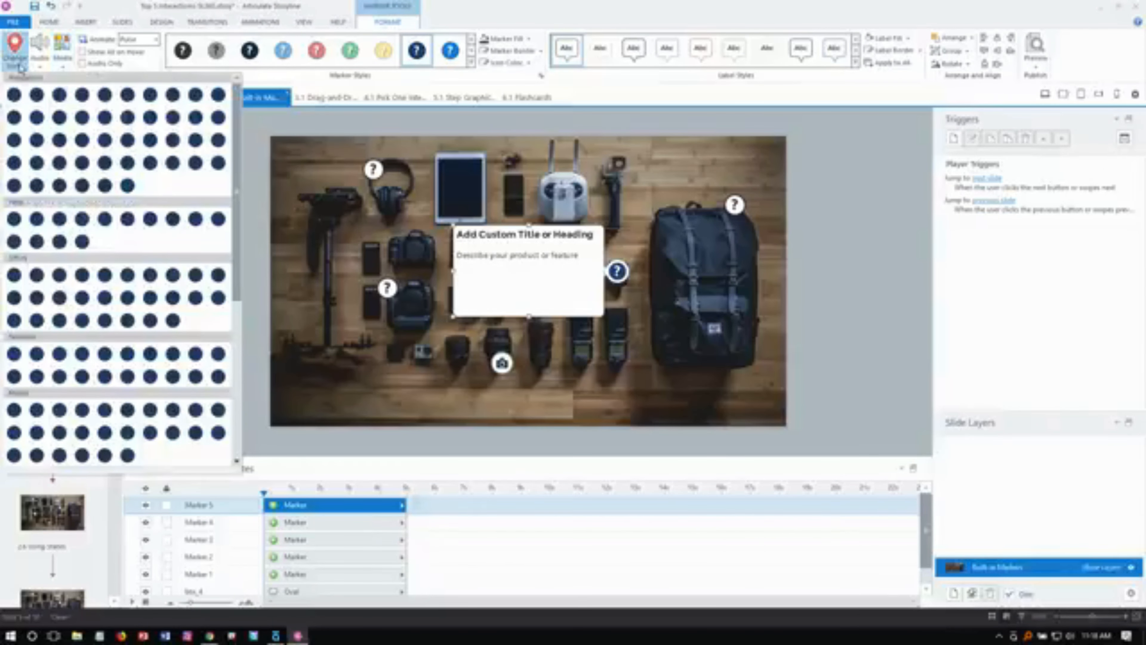
left_click(60, 95)
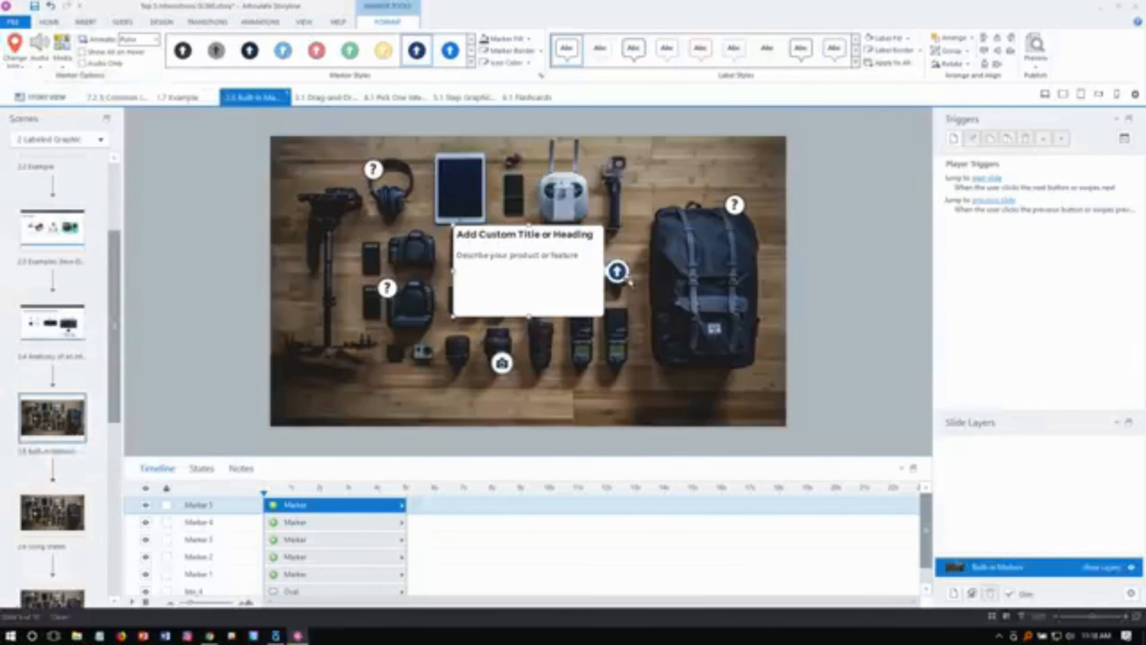
Step: Move the up arrow marker onto the handheld camera beside the drone controller, with its label below it
mouse_move(617, 271)
left_mouse_down()
mouse_move(573, 251)
mouse_move(637, 225)
mouse_move(621, 180)
left_mouse_up()
mouse_move(545, 225)
left_mouse_down()
mouse_move(560, 271)
mouse_move(609, 283)
left_mouse_up()
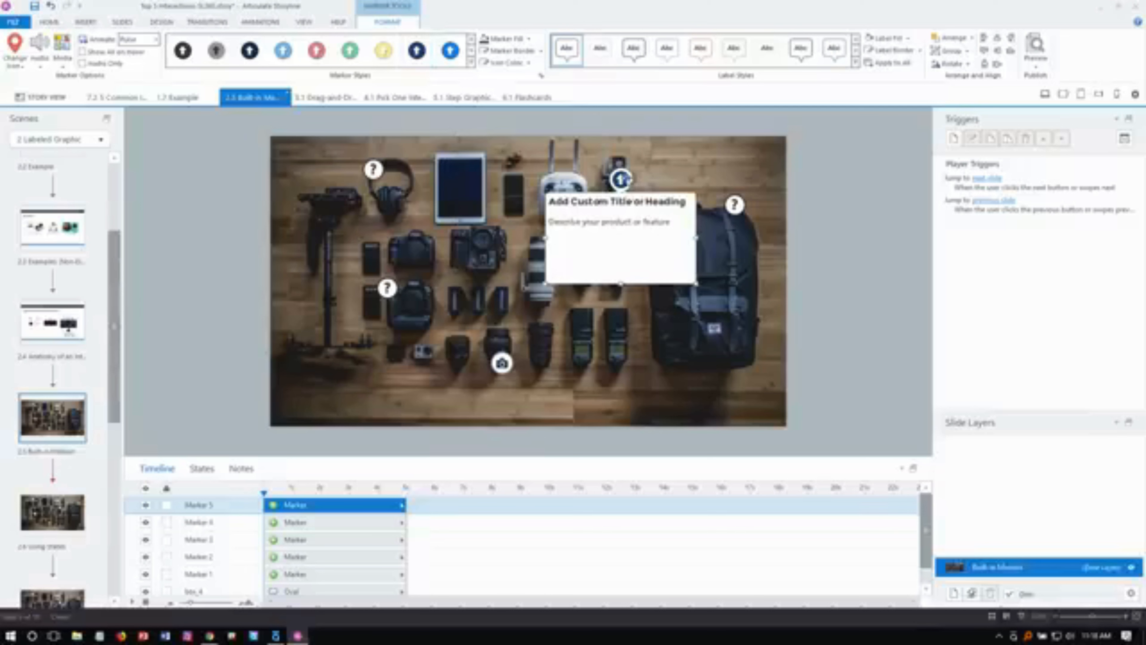
mouse_move(622, 180)
left_mouse_down()
mouse_move(617, 235)
mouse_move(623, 174)
left_mouse_up()
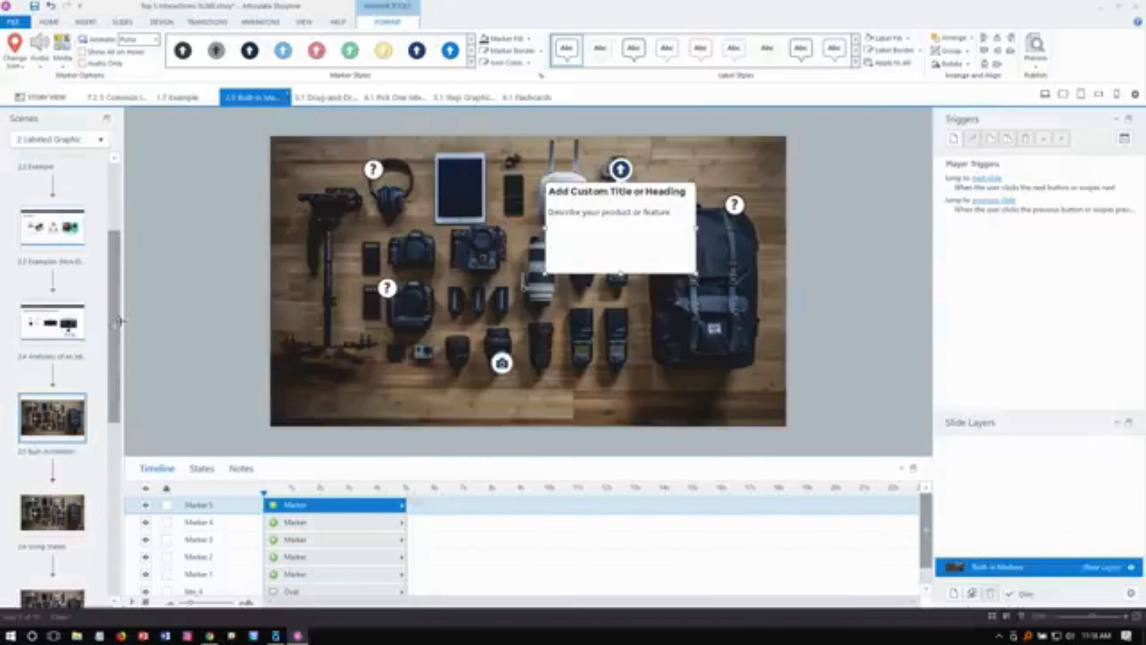
Step: Open the 2.6 Using States slide and preview only that slide
scroll(116, 271, "down", 5)
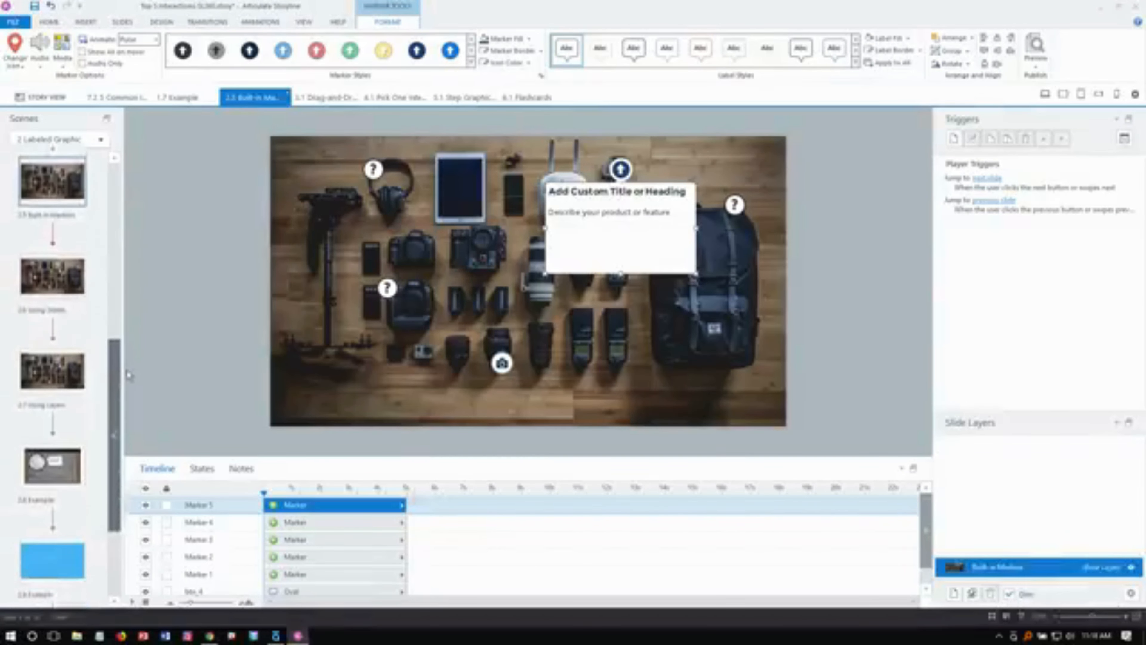
left_click(63, 282)
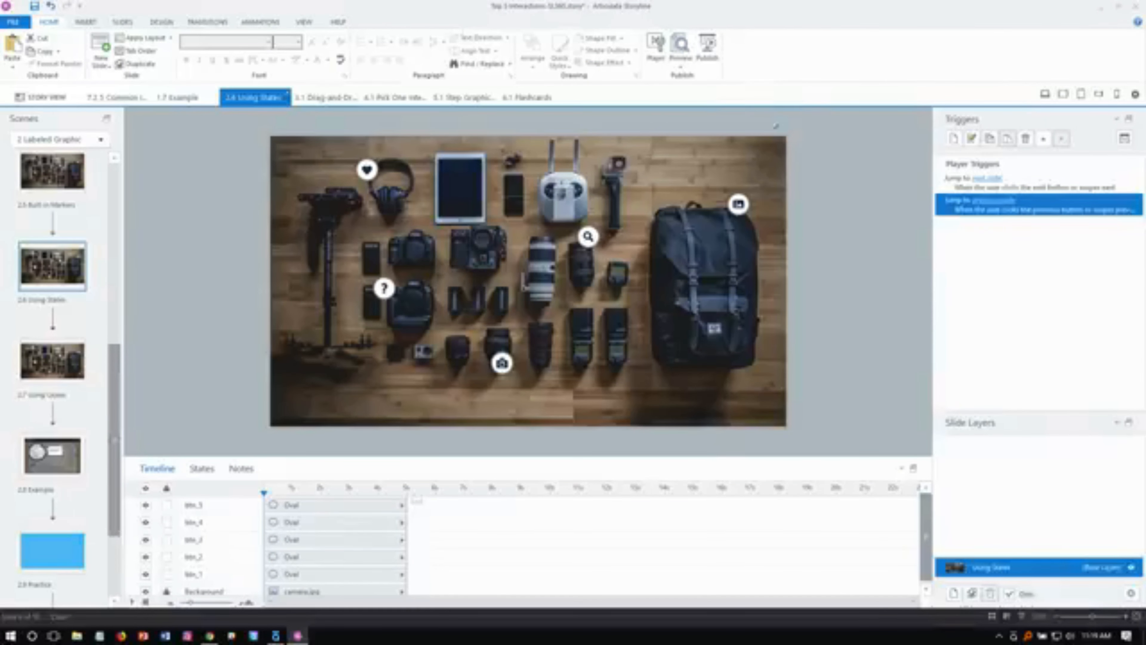
left_click(681, 67)
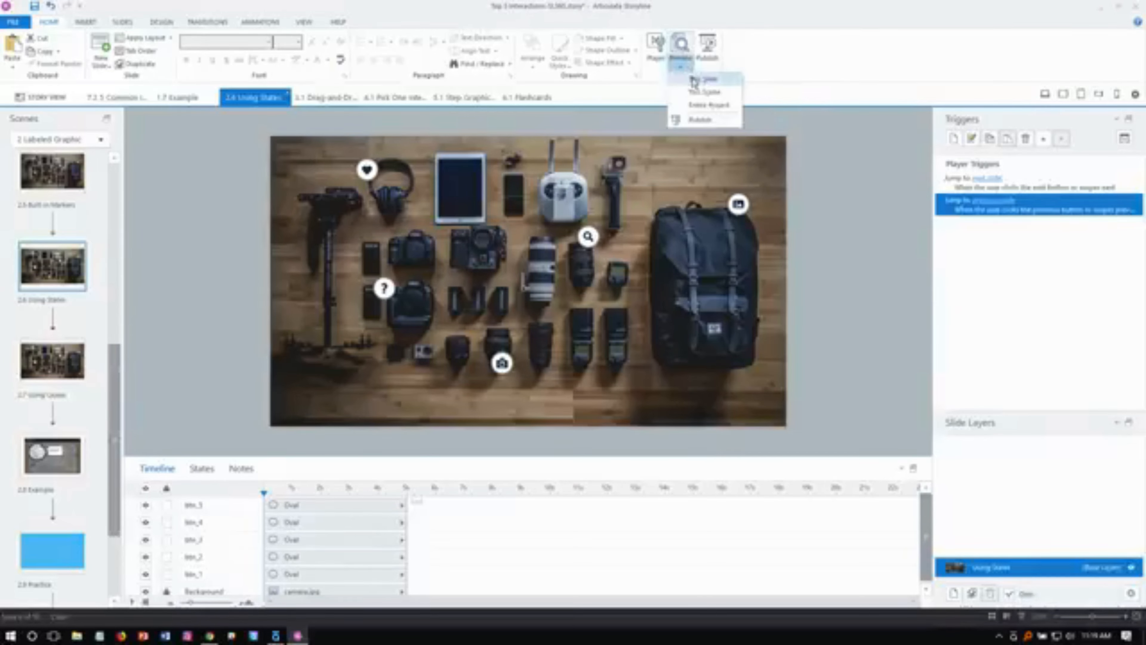
left_click(697, 80)
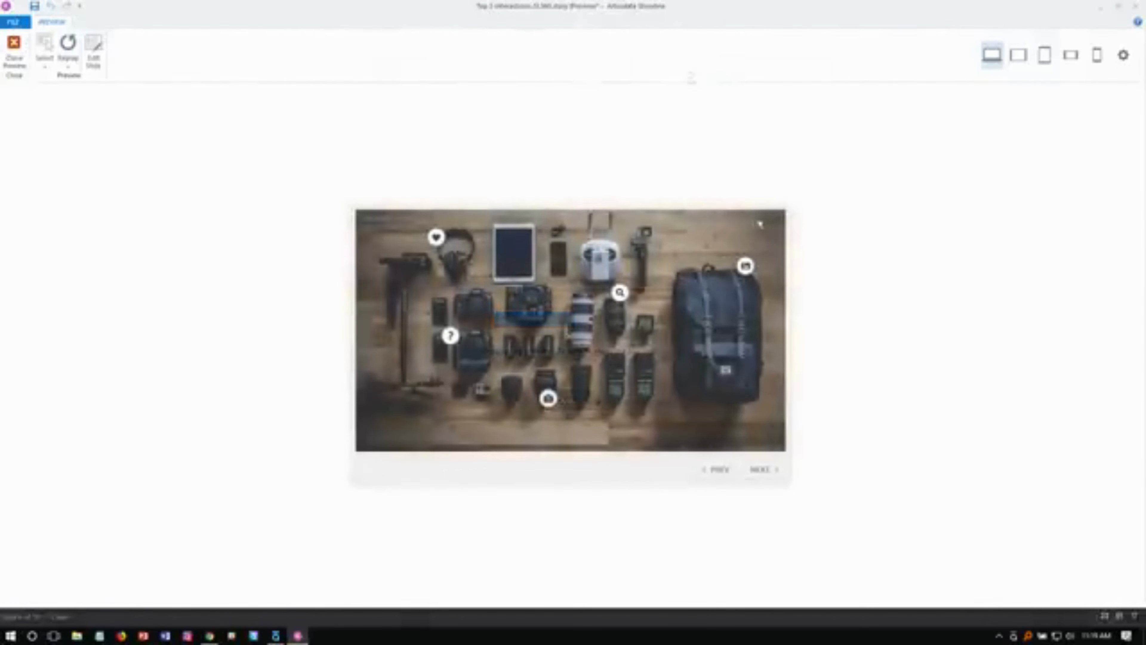
Step: Try out the backpack, lens, camera and headphones markers in the slide preview, and close the preview
left_click(746, 266)
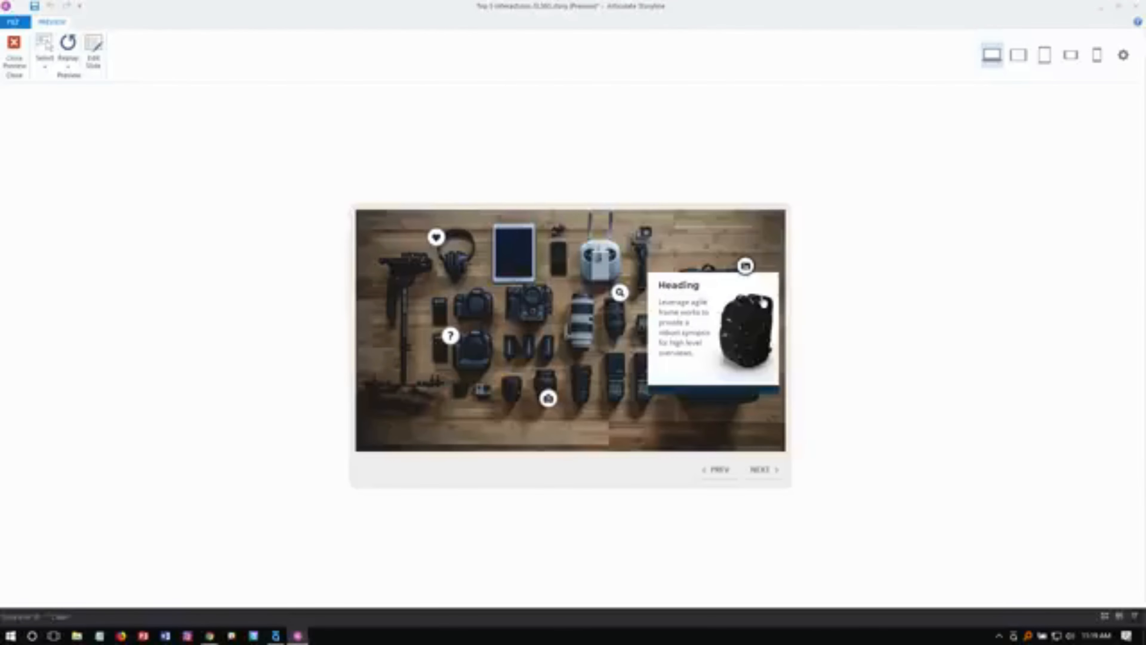
left_click(618, 298)
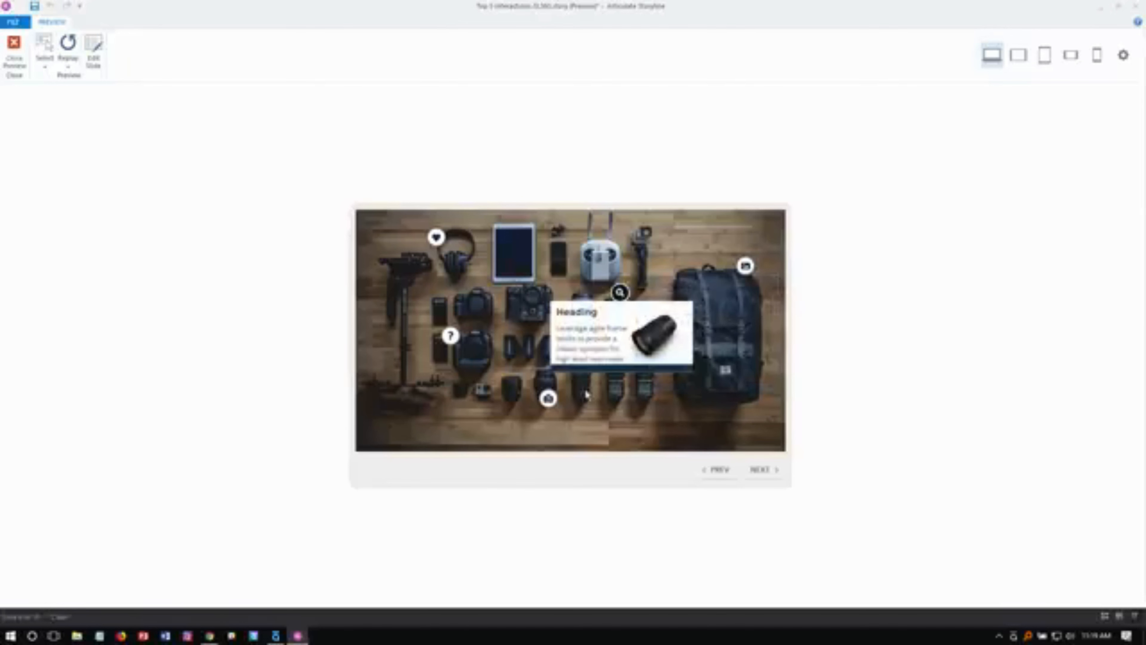
left_click(547, 397)
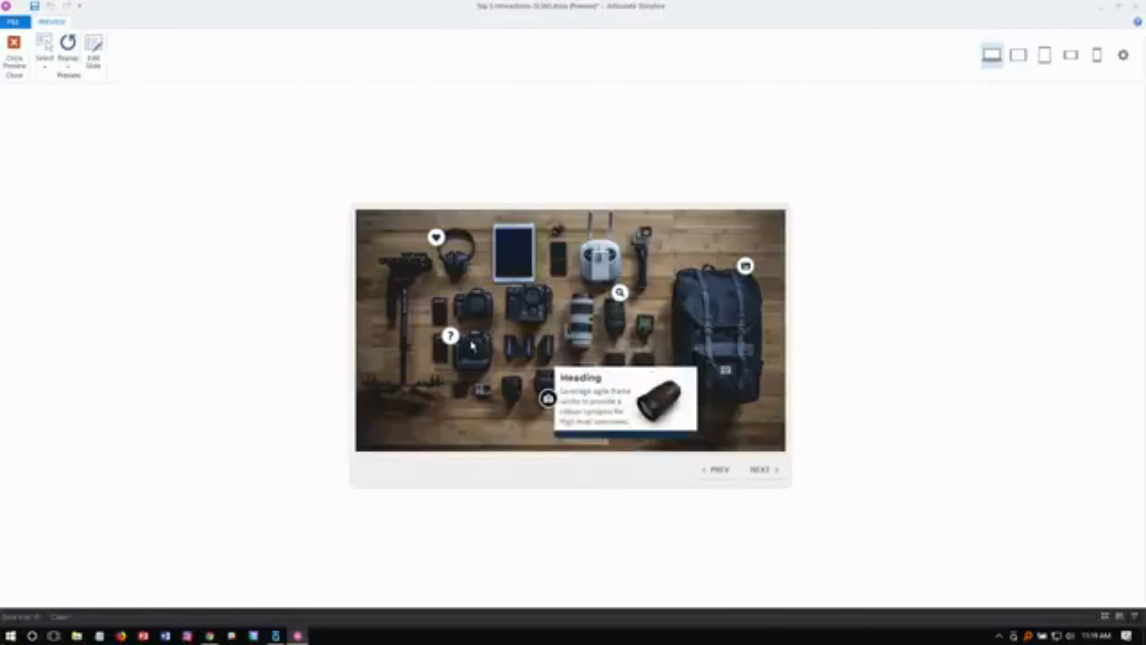
left_click(449, 336)
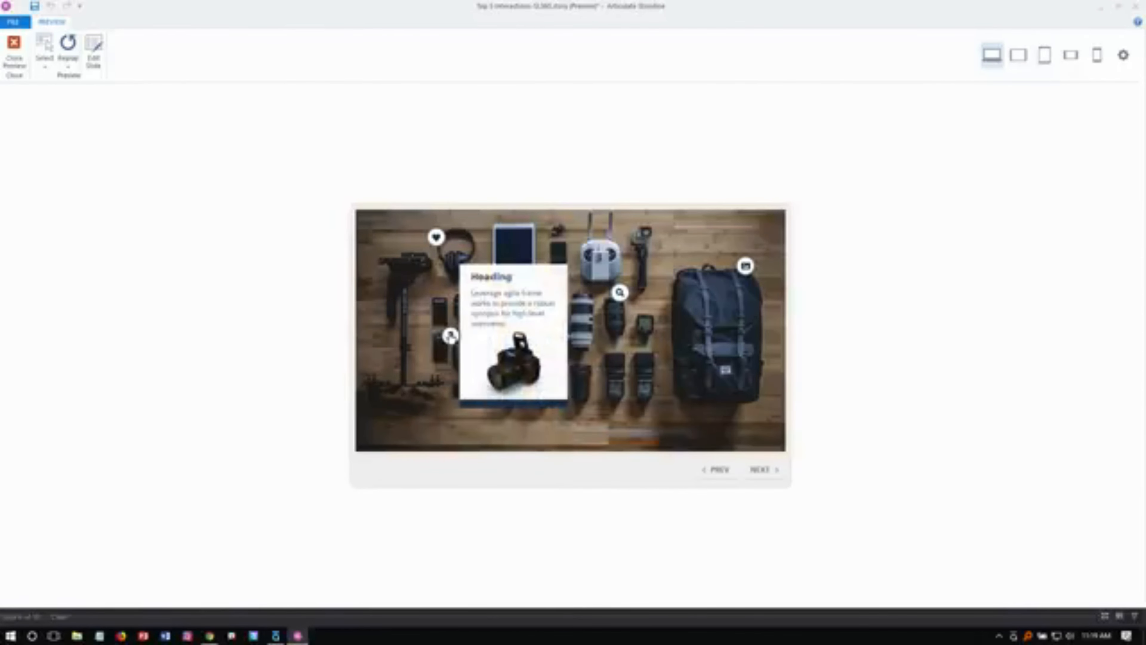
left_click(436, 237)
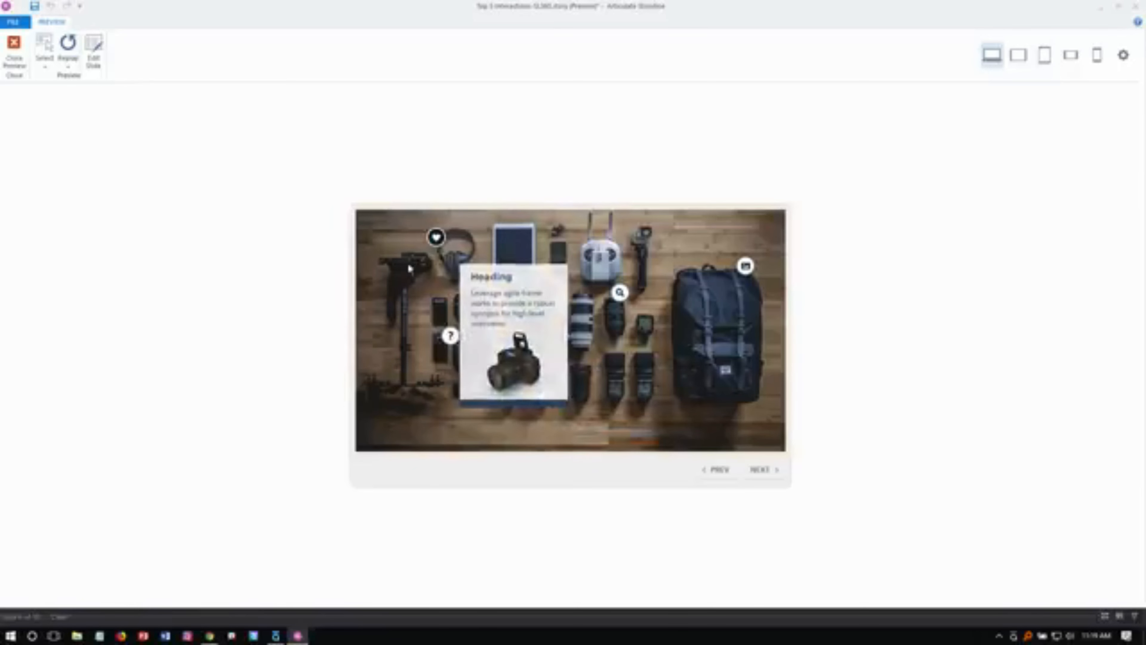
left_click(449, 336)
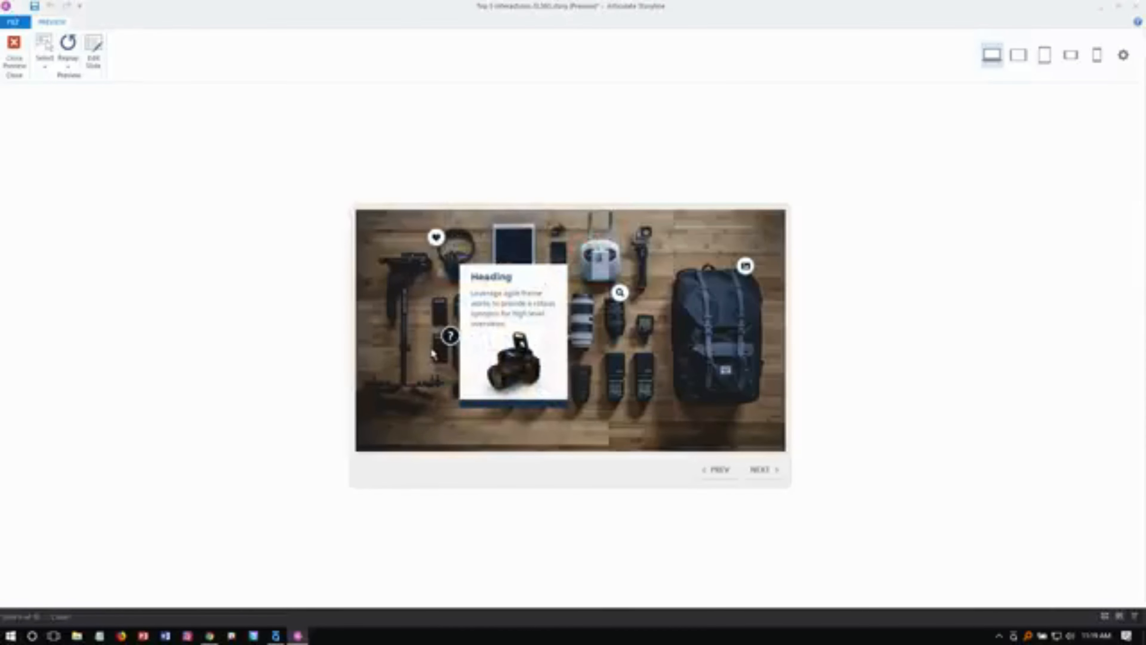
left_click(620, 294)
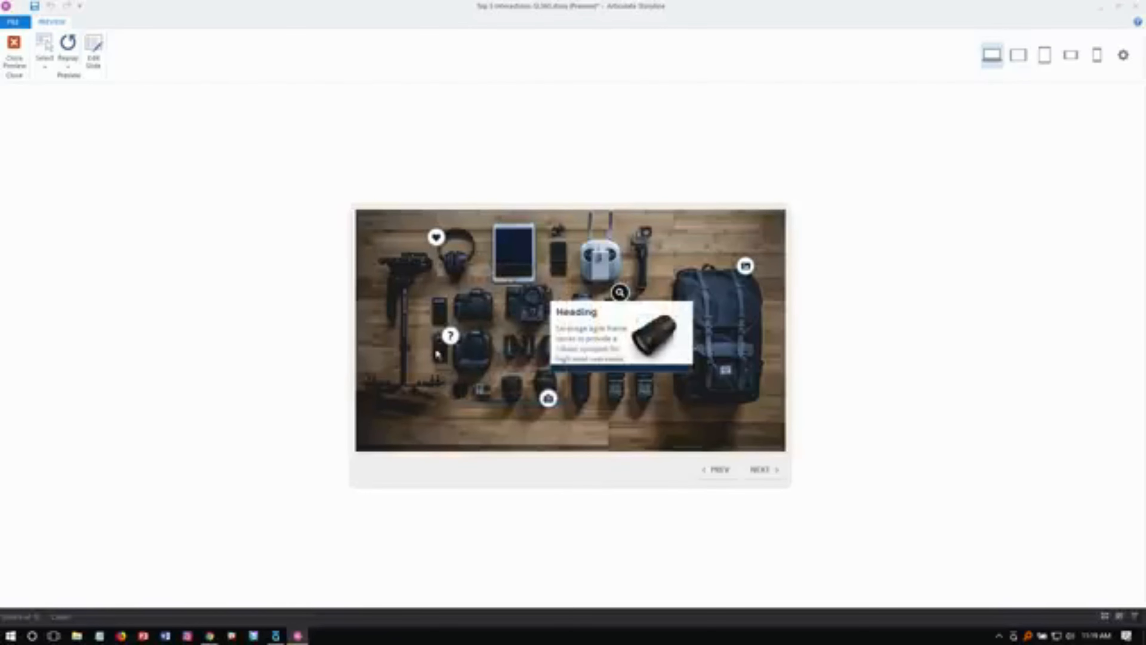
left_click(20, 50)
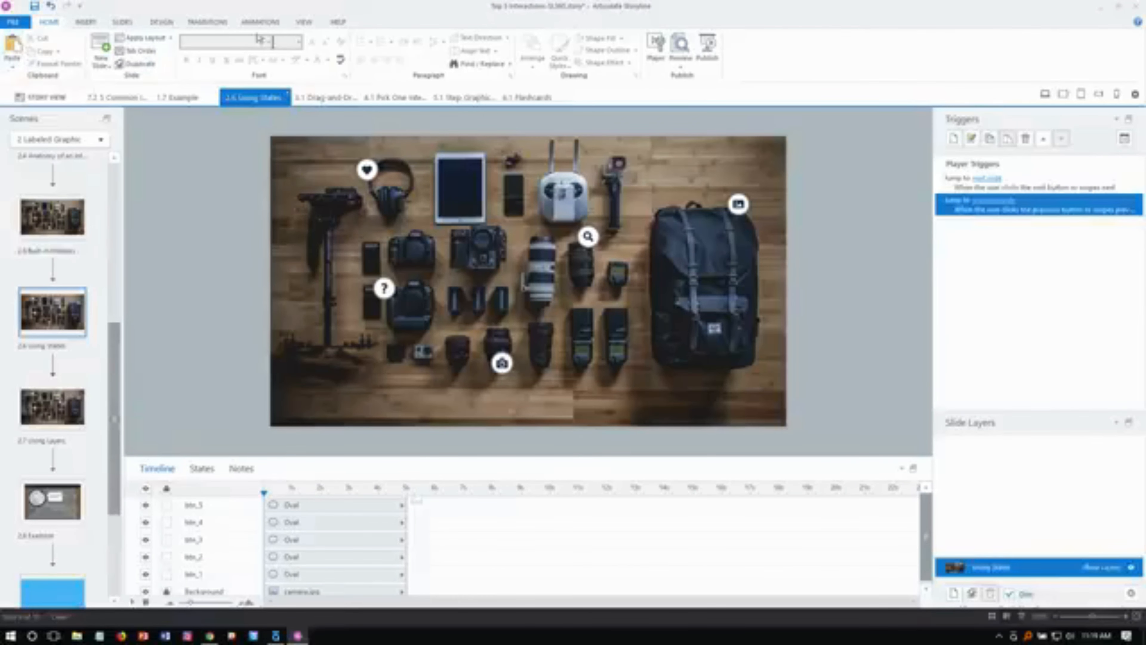
Step: Show the heart marker's states and open its Selected state for editing
left_click(367, 170)
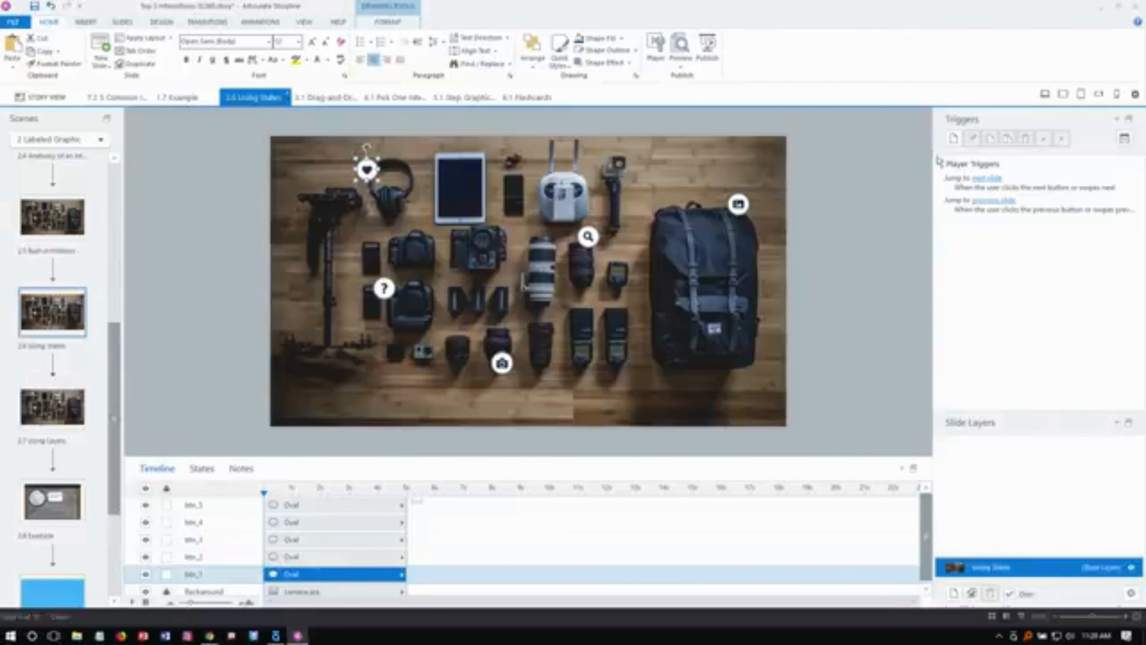
left_click(973, 186)
left_click(204, 469)
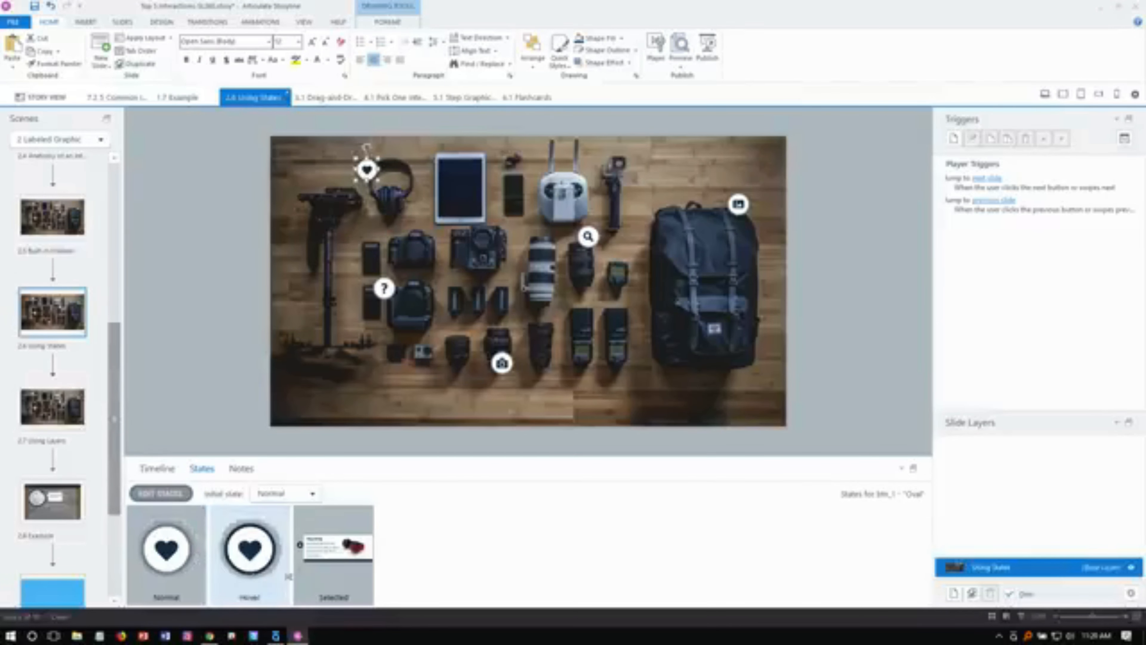
left_click(345, 571)
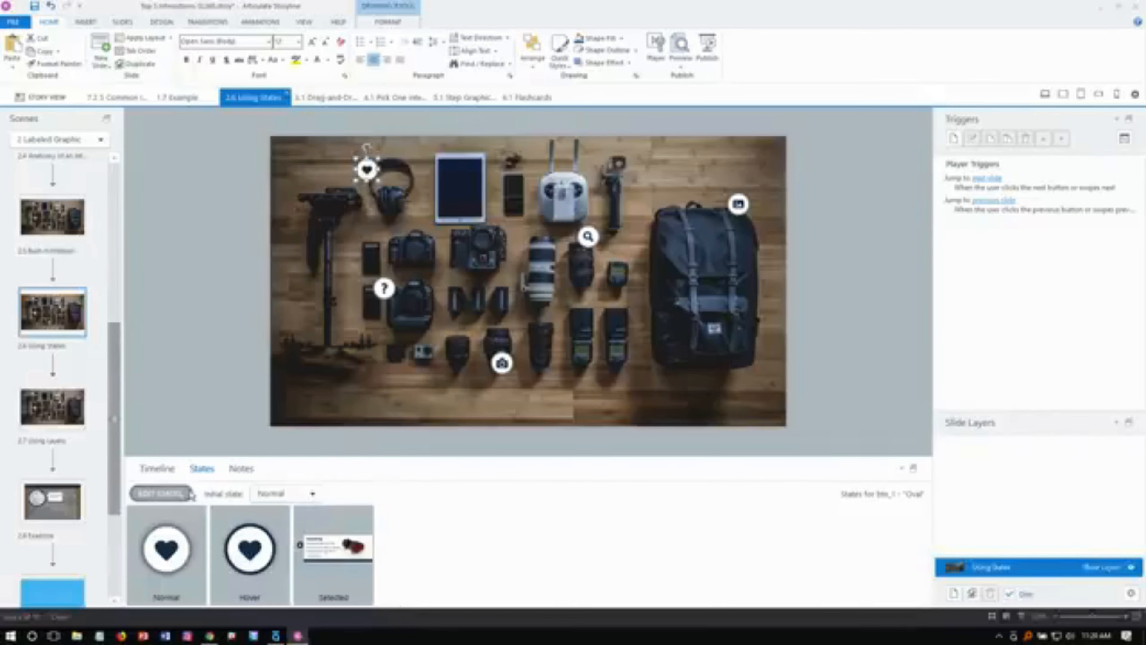
left_click(180, 496)
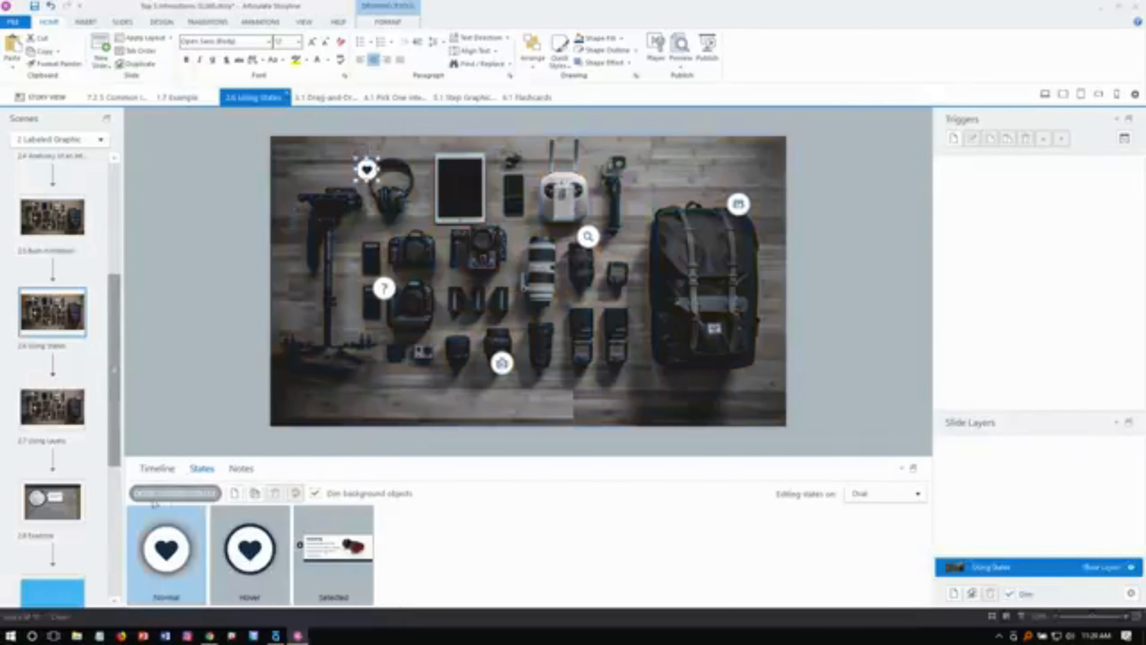
left_click(332, 552)
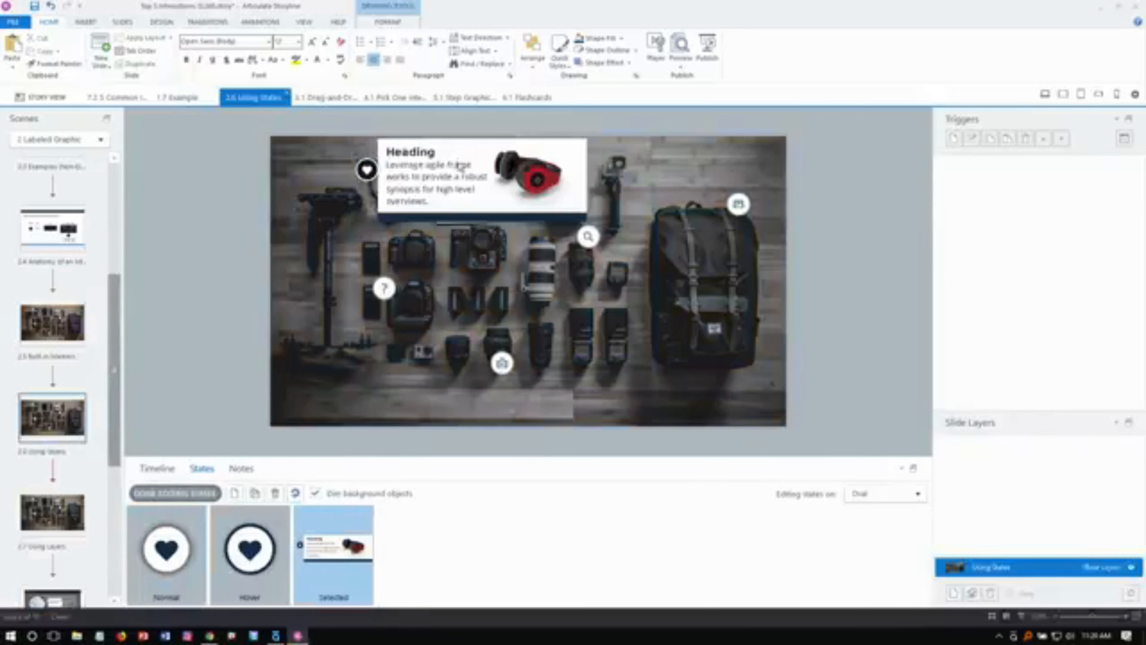
Step: Nudge the label box, its text and the headphones picture together slightly left, closer to the heart marker, in its Selected state
left_click(417, 156)
left_click(417, 155)
left_click(429, 178)
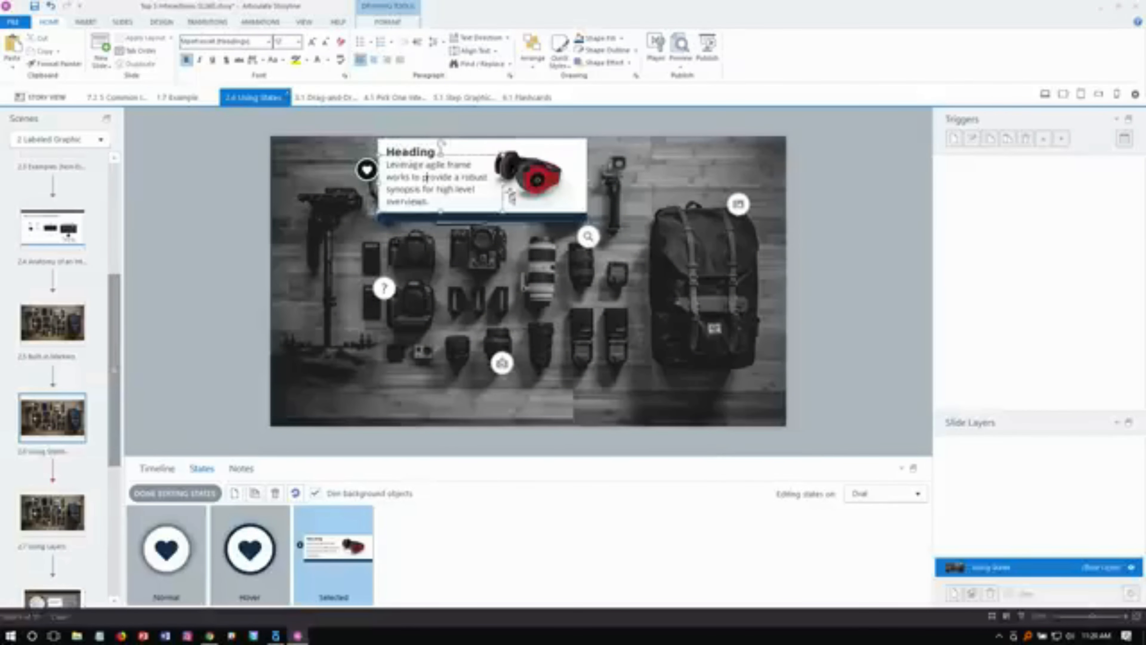
left_click(565, 199)
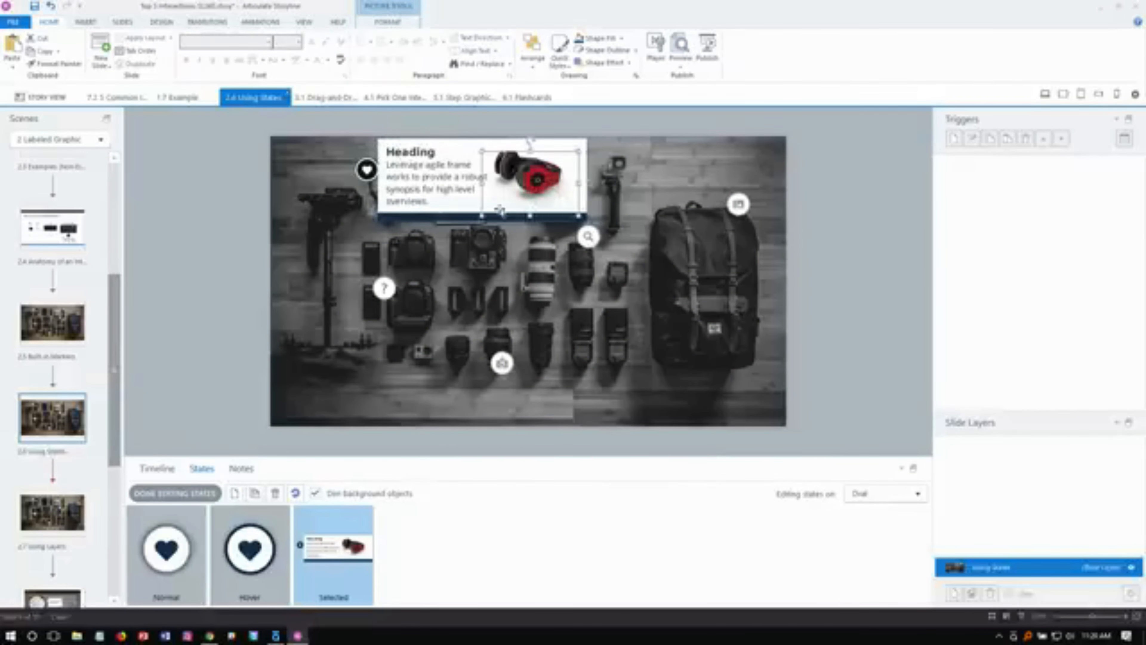
left_click(424, 213)
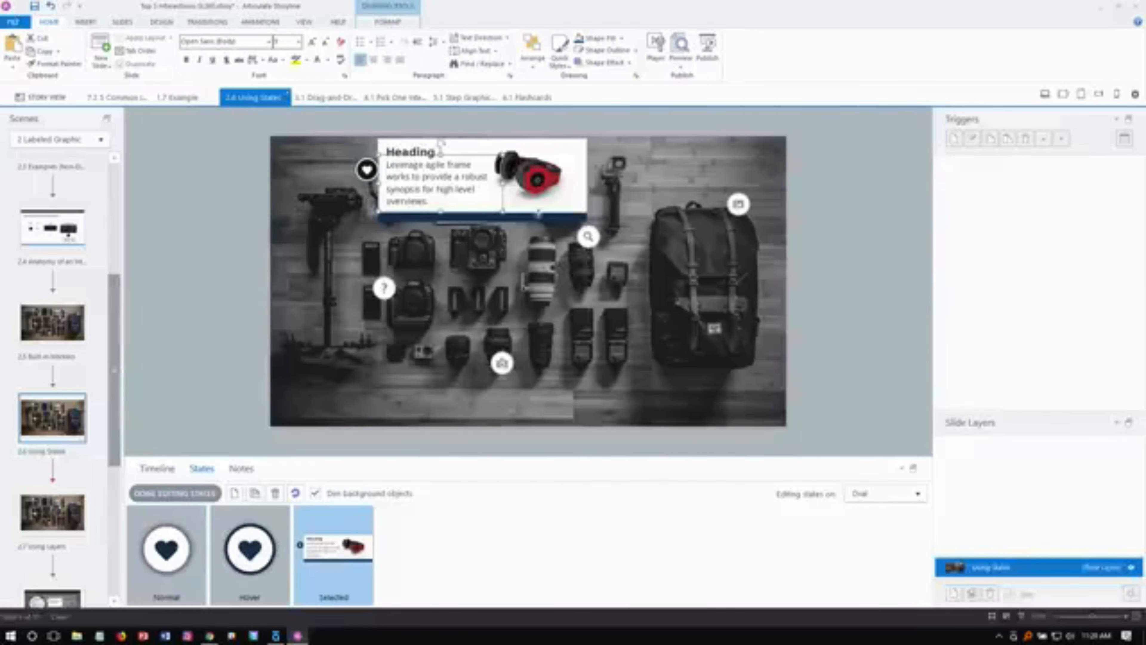
left_click_drag(616, 273, 373, 125)
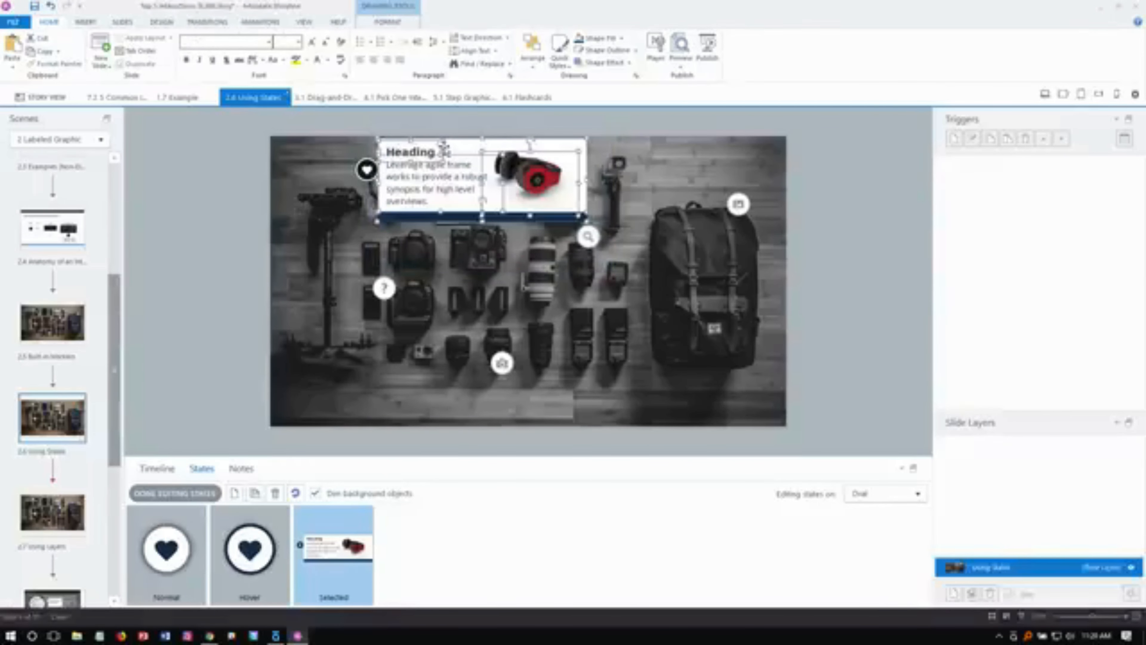
key("Left")
key("Left")
key("Left")
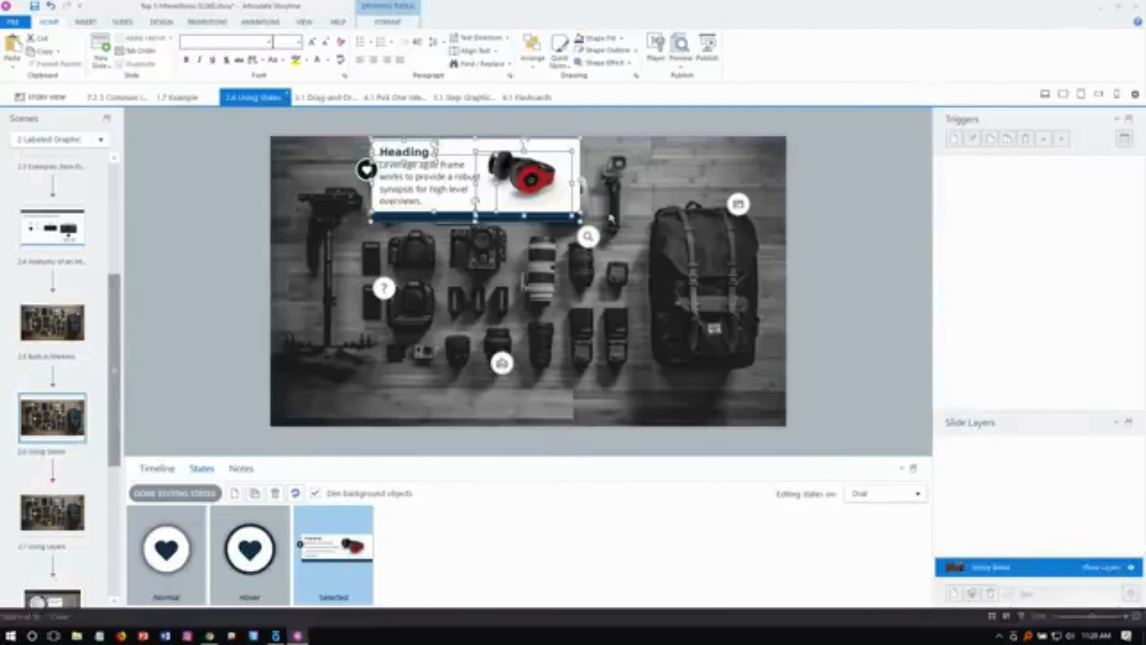
left_click(622, 210)
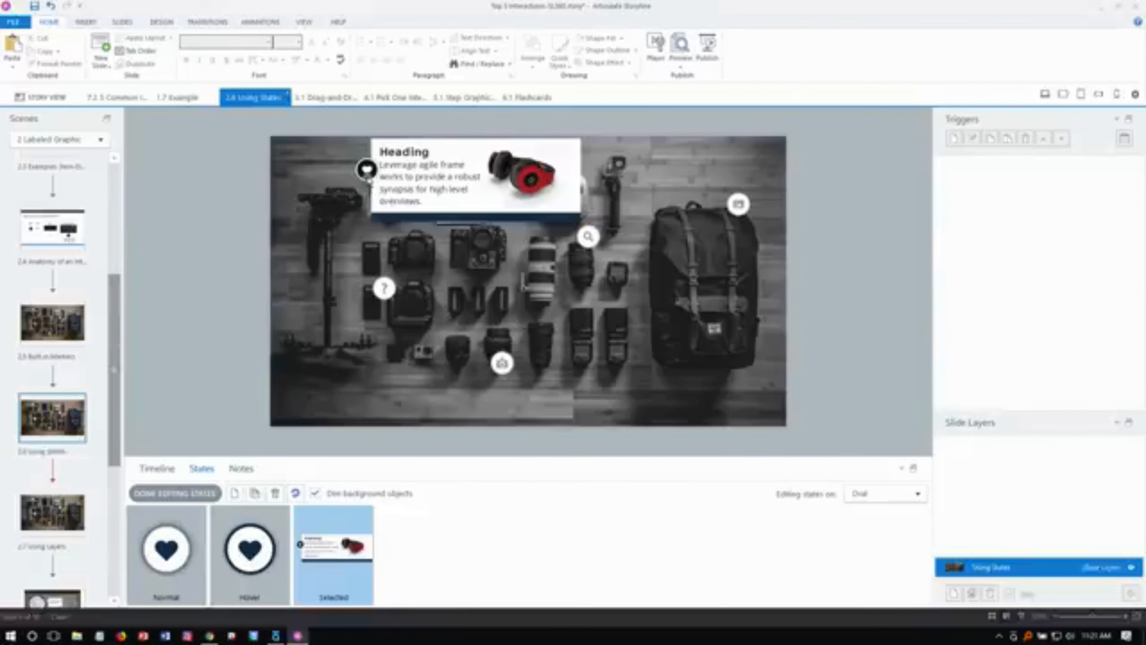
Step: Finish editing the states and move the heart marker from the headphones to just above the handheld stabilizer
left_click(367, 171)
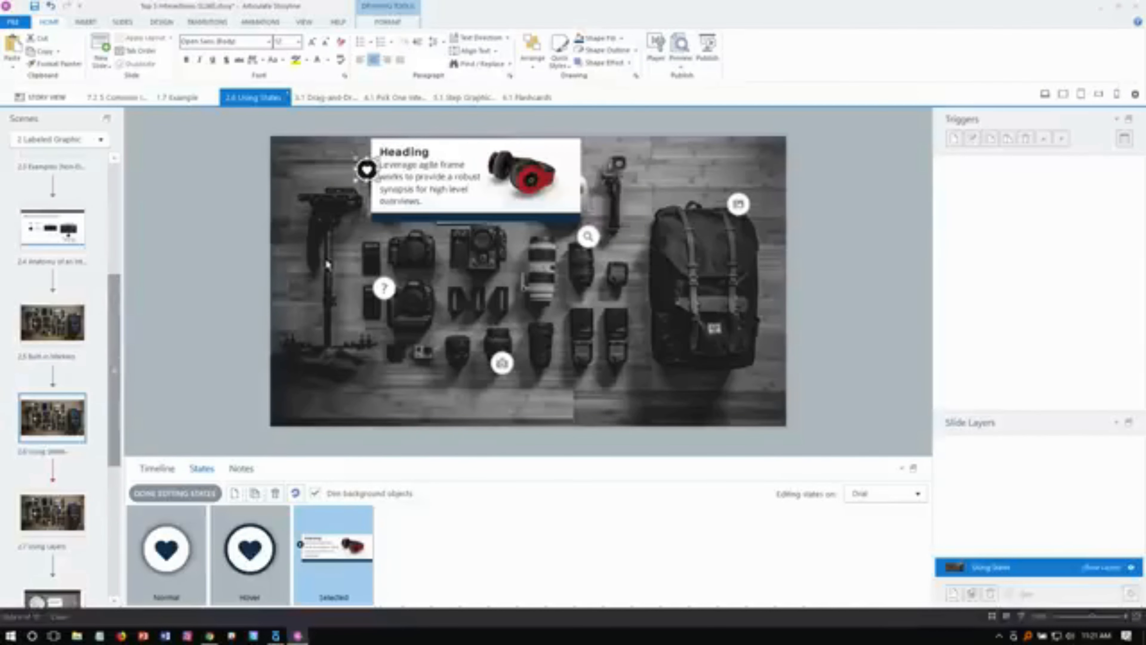
left_click(194, 493)
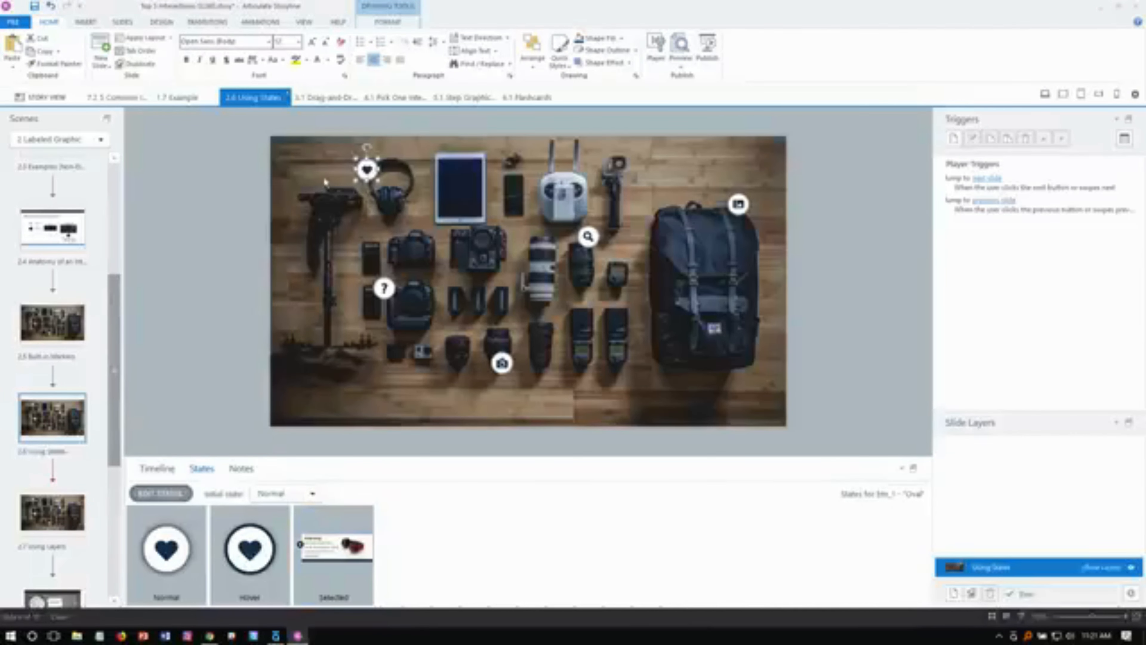
left_click_drag(366, 170, 322, 174)
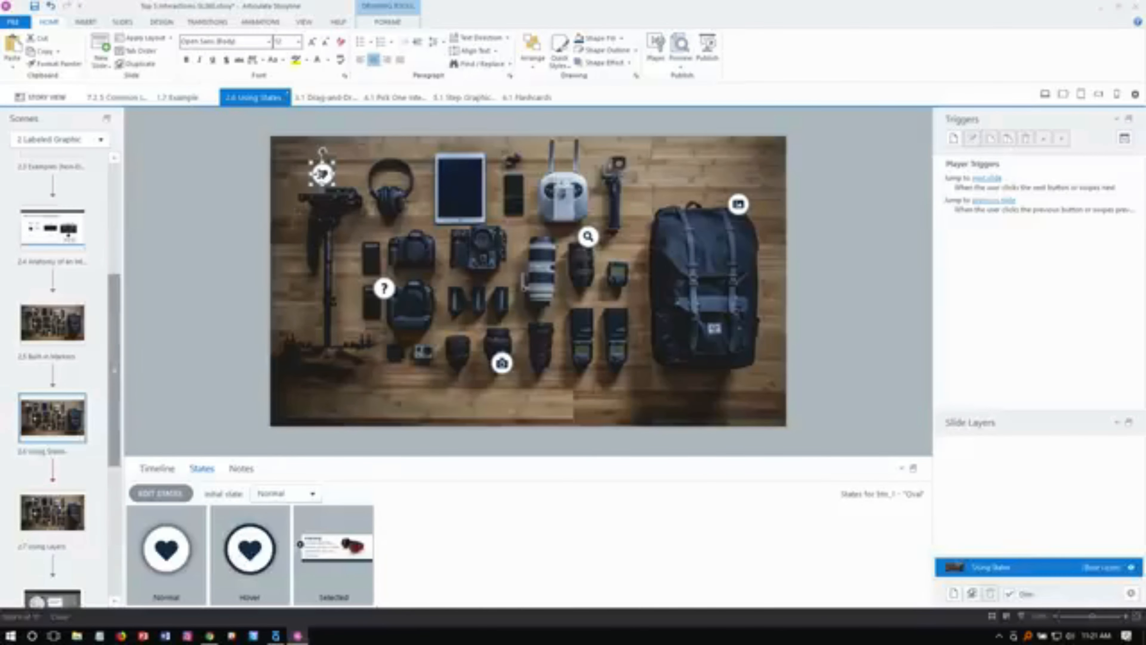
Step: Copy the heart marker and paste it onto the 2.4 Anatomy of an Interactive Marker slide, keeping its source formatting
right_click(322, 174)
left_click(348, 202)
left_click(71, 236)
right_click(264, 209)
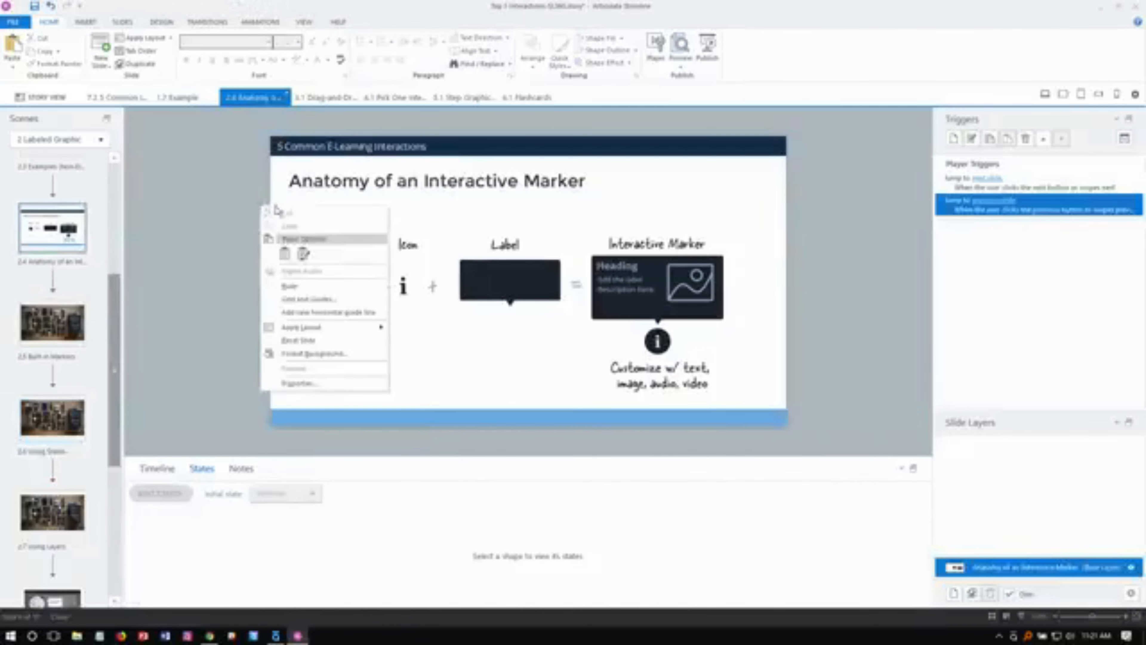
left_click(305, 253)
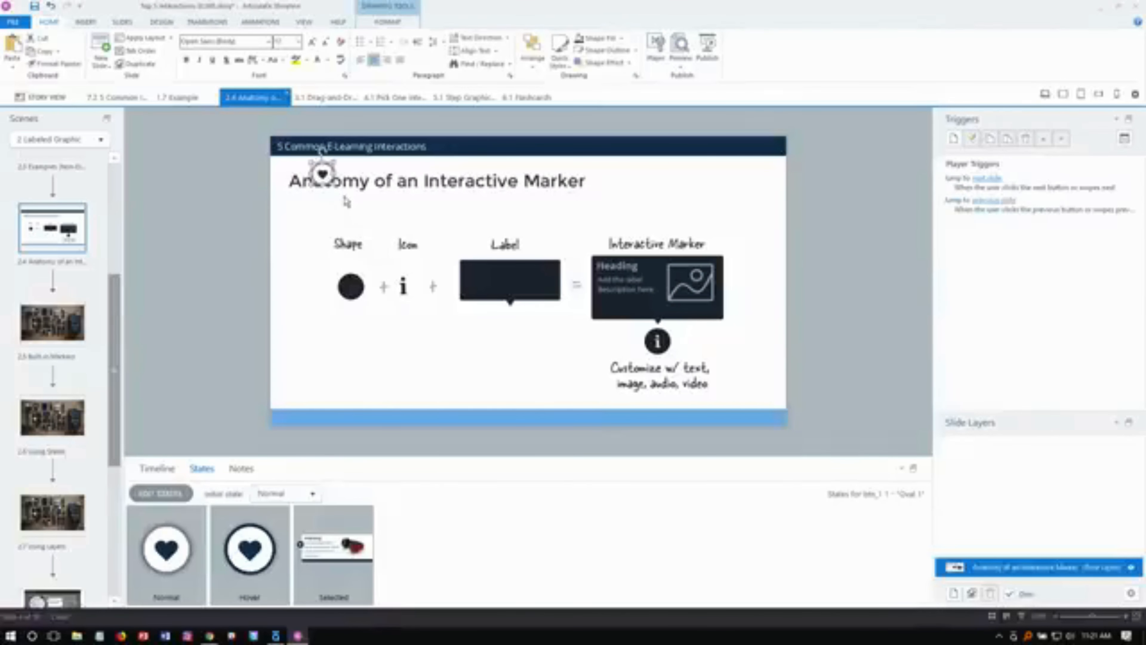
Step: View the pasted heart marker's Normal, Hover and Selected states, and place the marker beneath the Shape and Icon examples
left_click_drag(330, 174, 289, 266)
left_click(336, 559)
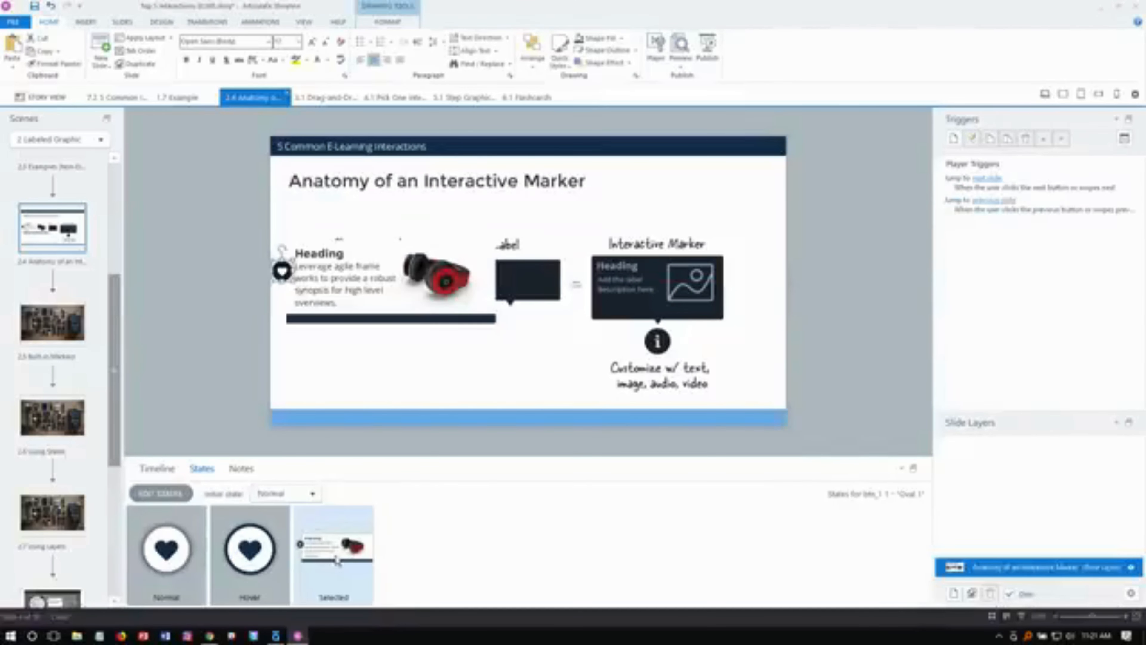
left_click(174, 548)
left_click(250, 548)
left_click(307, 549)
left_click(256, 538)
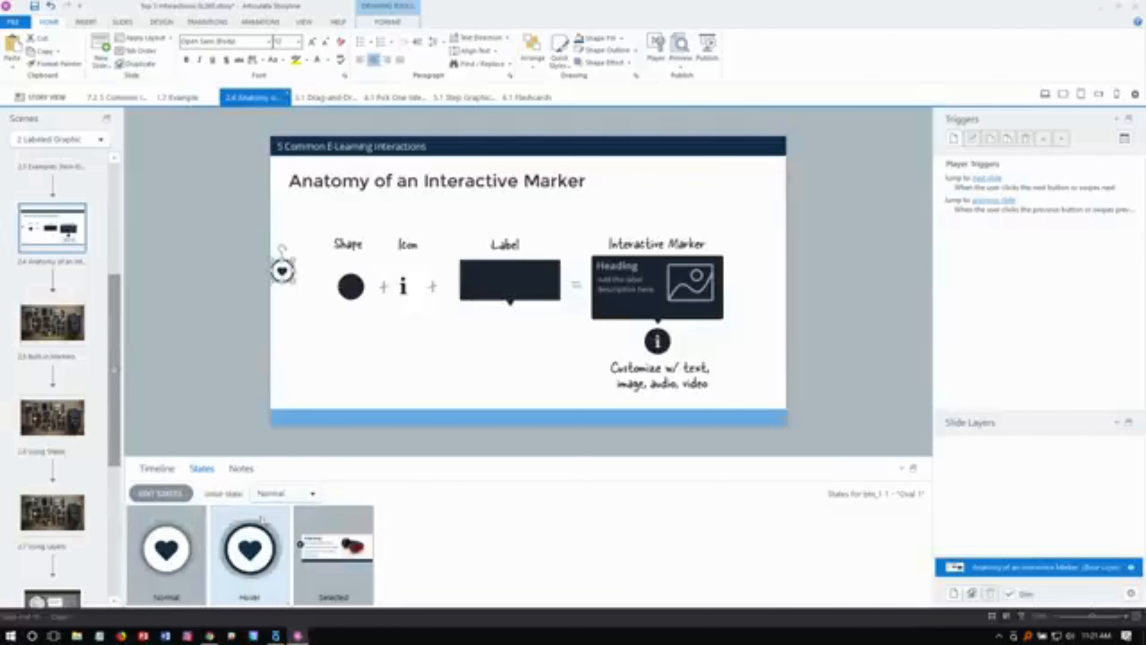
left_click(341, 542)
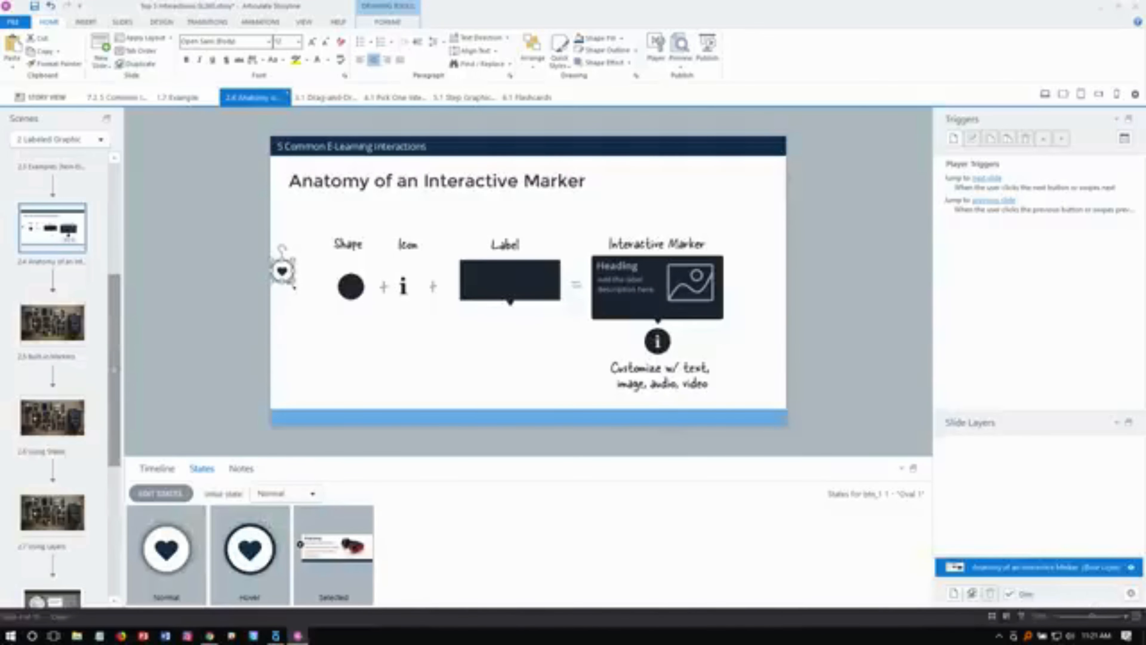
mouse_move(284, 275)
left_mouse_down()
mouse_move(713, 302)
mouse_move(628, 308)
left_mouse_up()
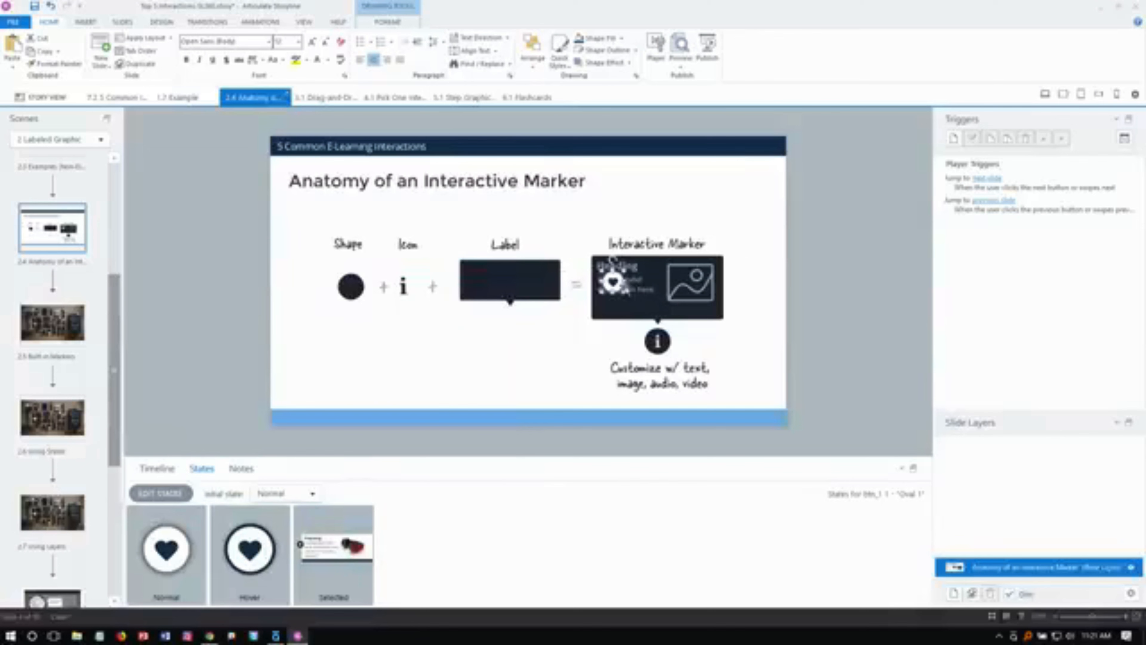
left_click_drag(612, 282, 390, 334)
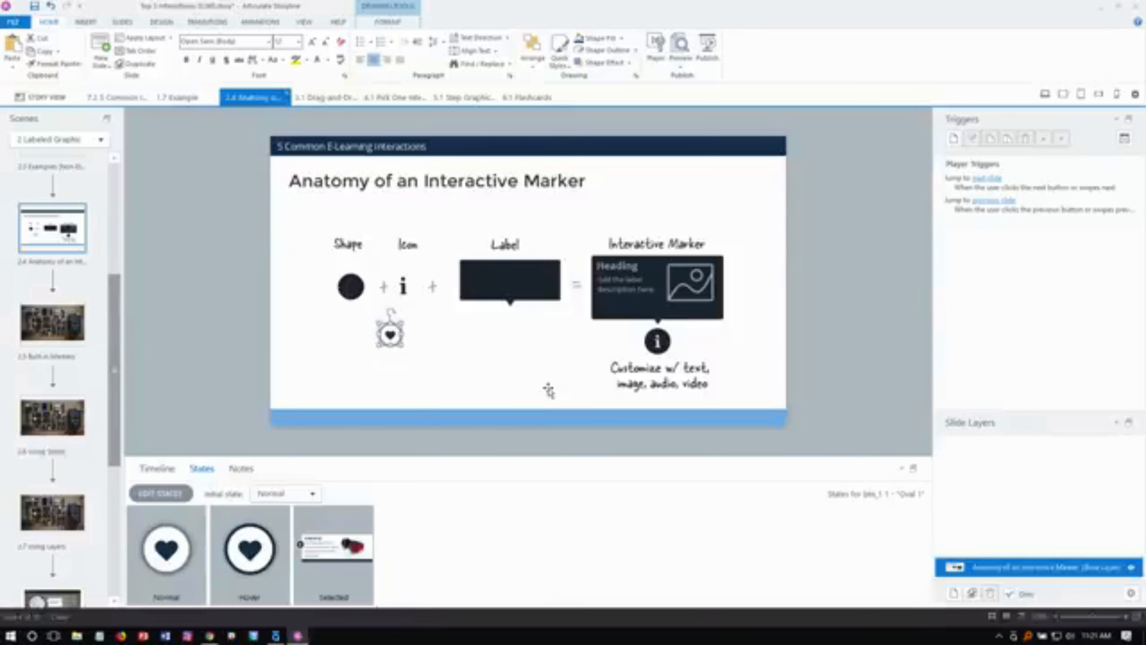
Step: Open the 2.7 Using Layers slide and preview only that slide
left_click(52, 416)
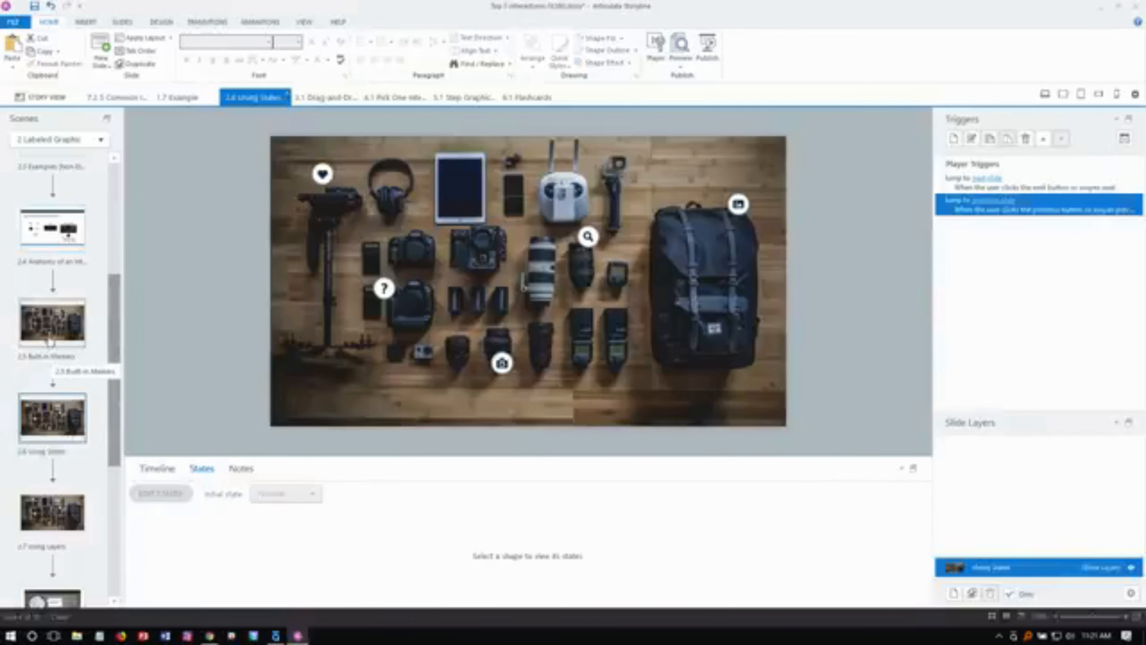
left_click(50, 342)
left_click(51, 430)
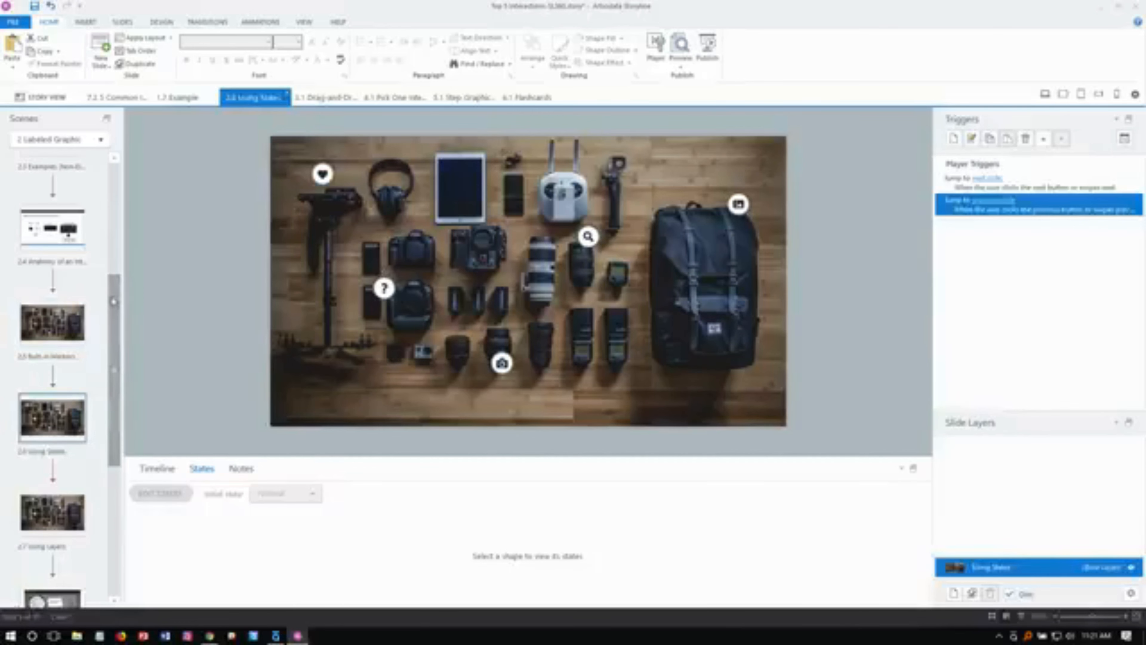
left_click_drag(113, 302, 130, 360)
left_click(66, 392)
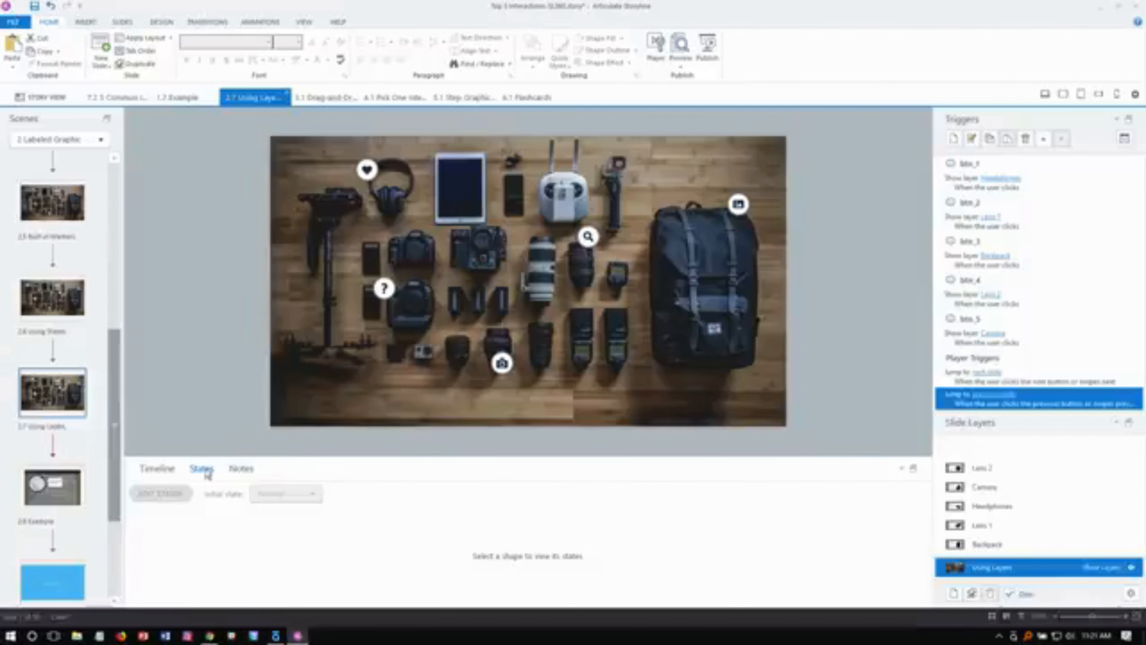
left_click(681, 67)
left_click(695, 81)
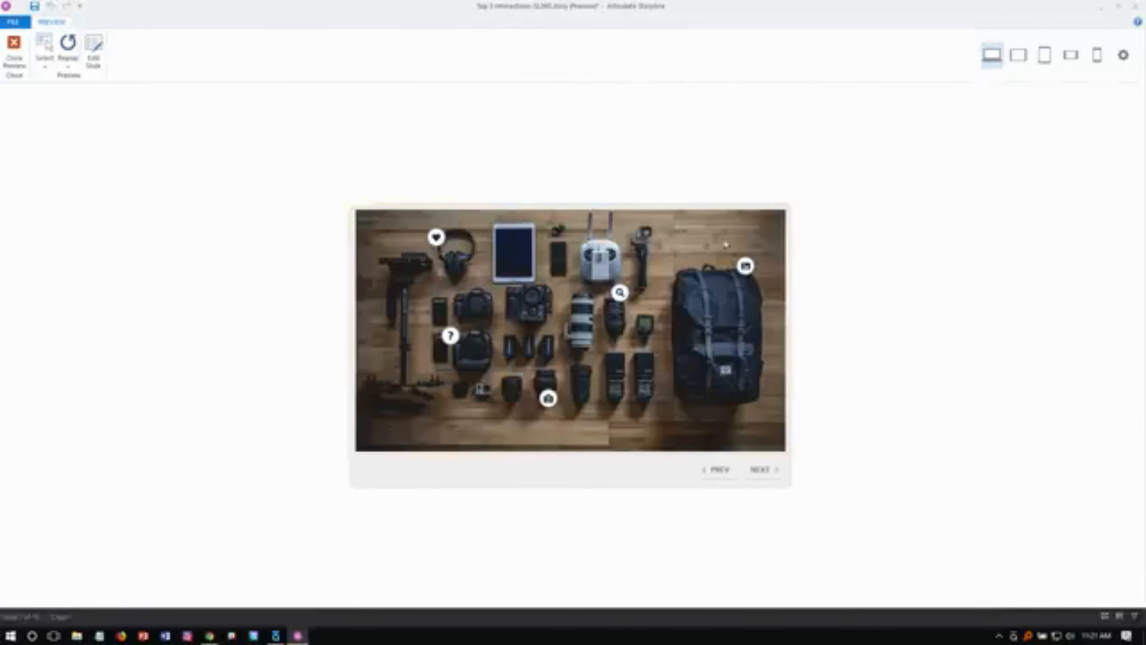
Step: Test the backpack, magnifying-glass and heart markers in the preview, closing each pop-up, and exit the preview
left_click(746, 269)
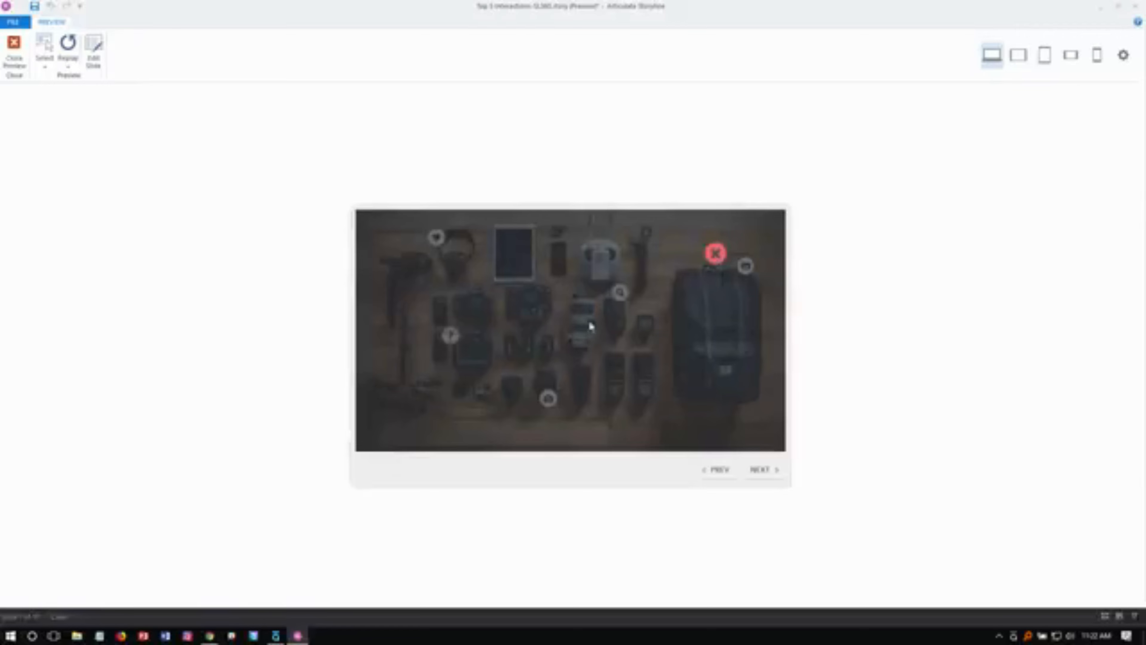
left_click(717, 254)
left_click(620, 293)
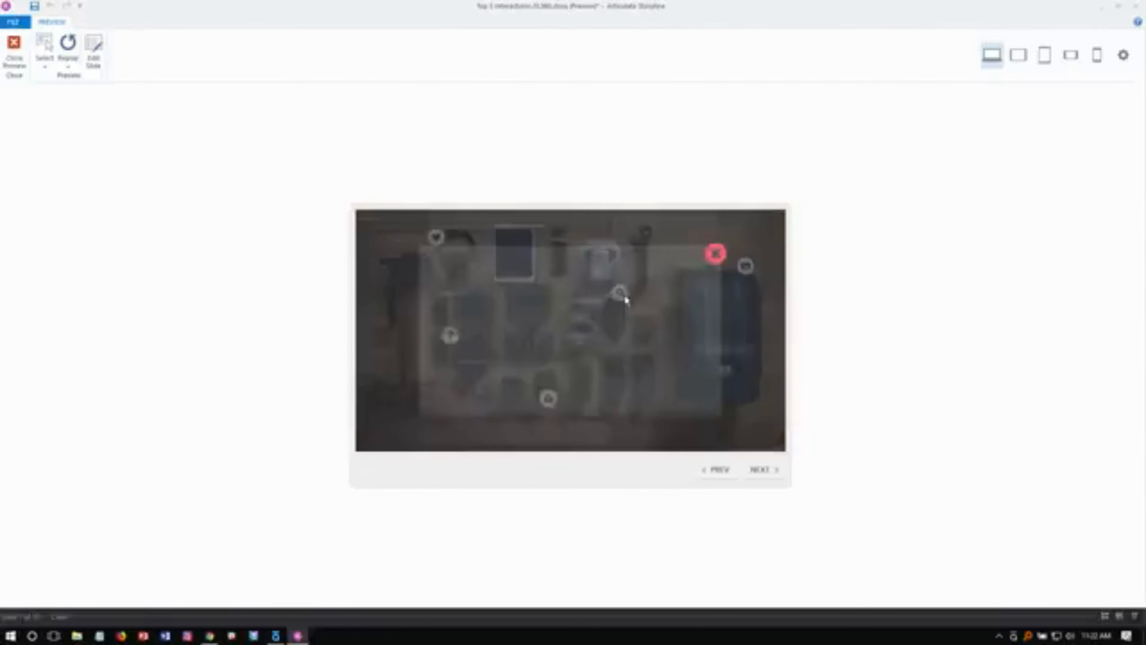
left_click(715, 253)
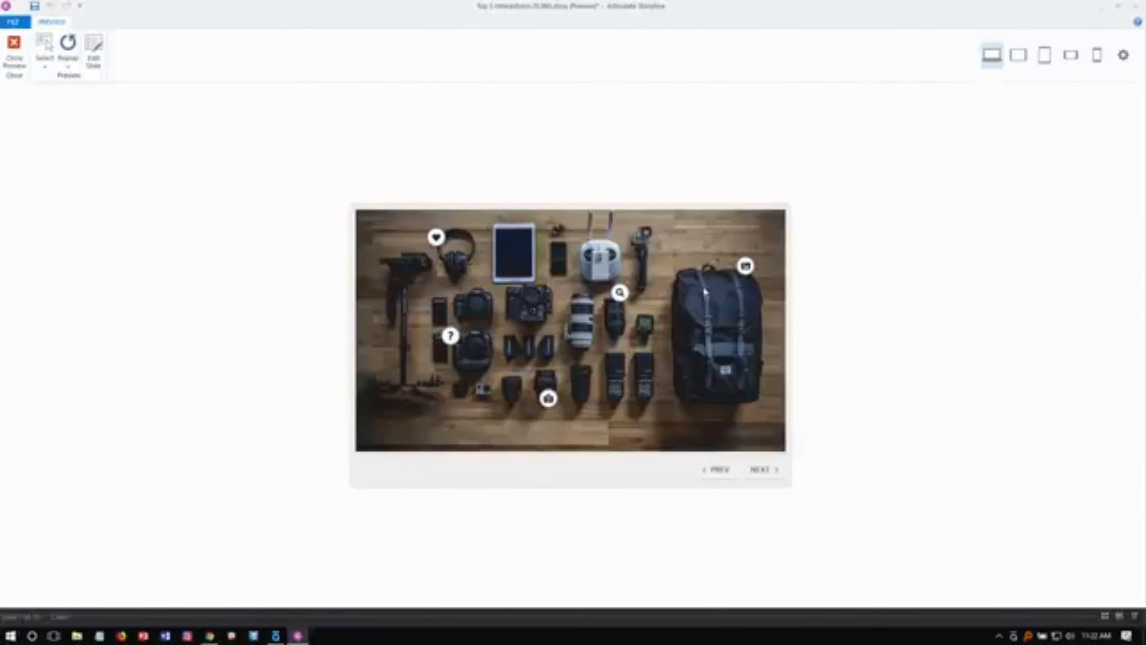
left_click(435, 236)
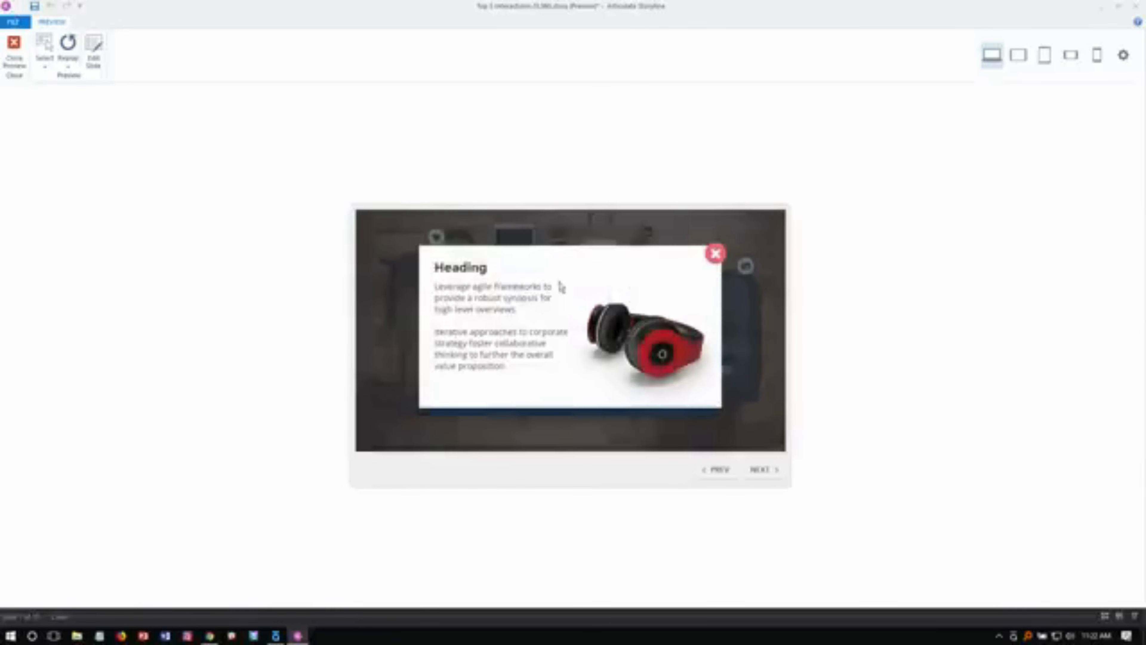
left_click(716, 255)
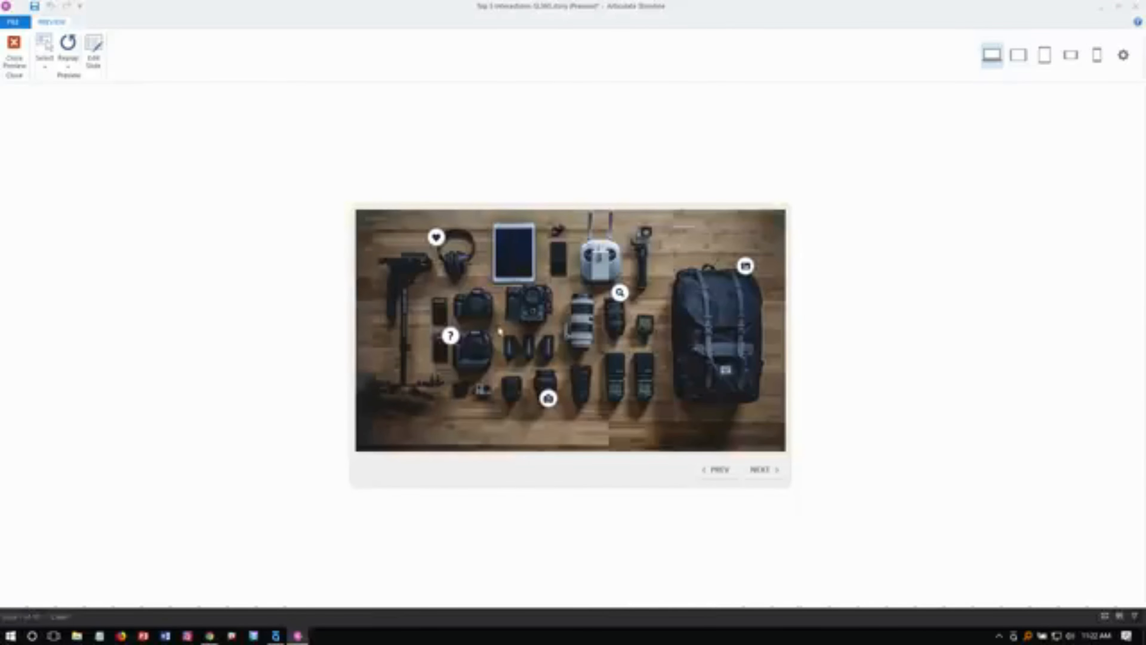
left_click(14, 49)
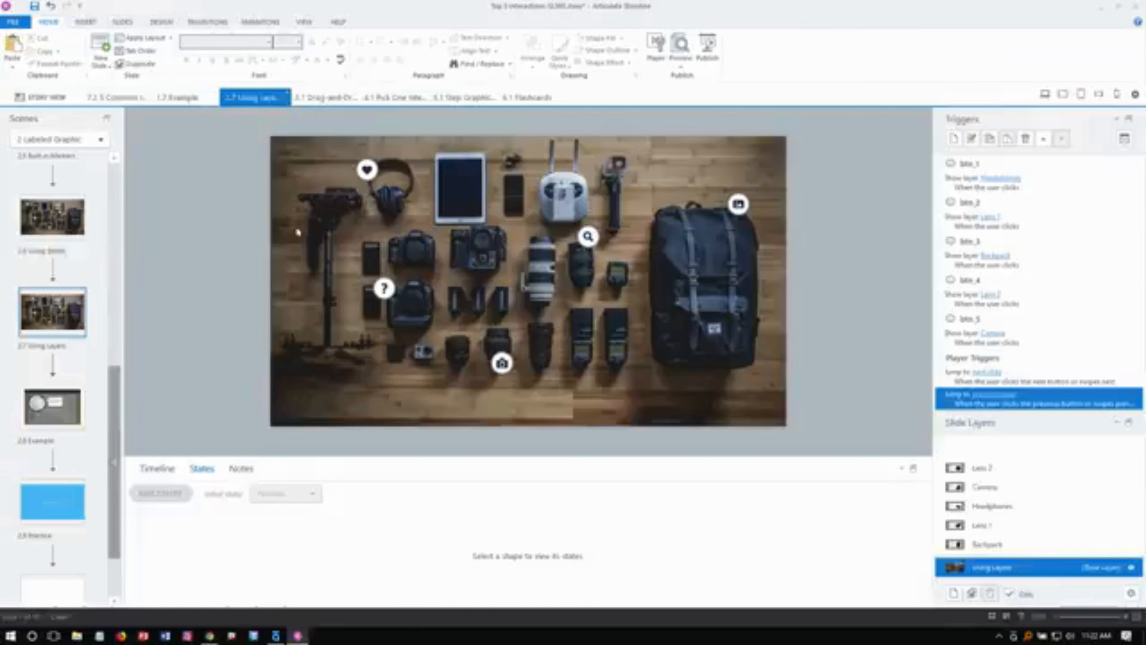
Step: View the heart marker's states and trigger, and look through the Backpack, Lens 1, Headphones, Camera and Lens 2 layers
left_click(367, 171)
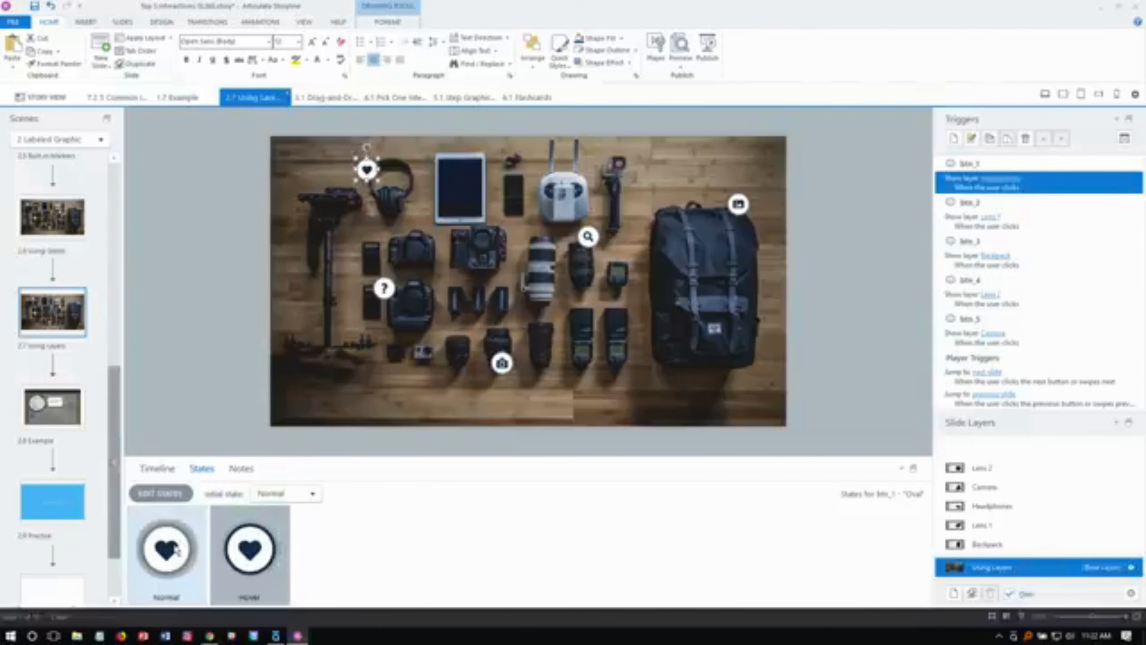
left_click(999, 545)
left_click(995, 525)
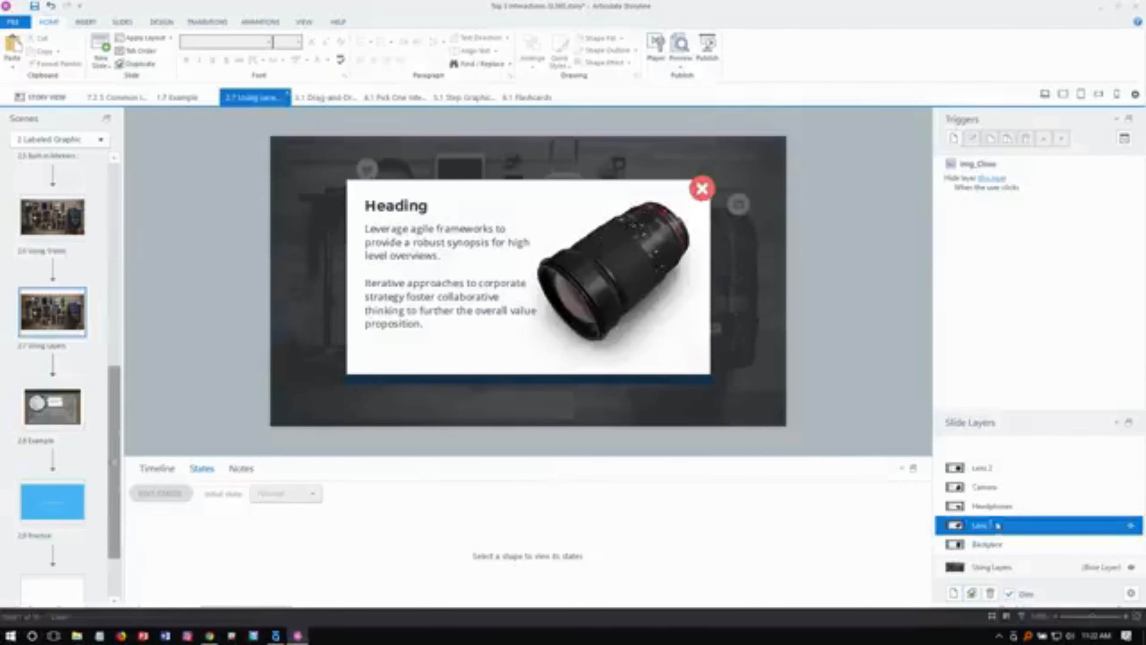
left_click(998, 506)
left_click(995, 487)
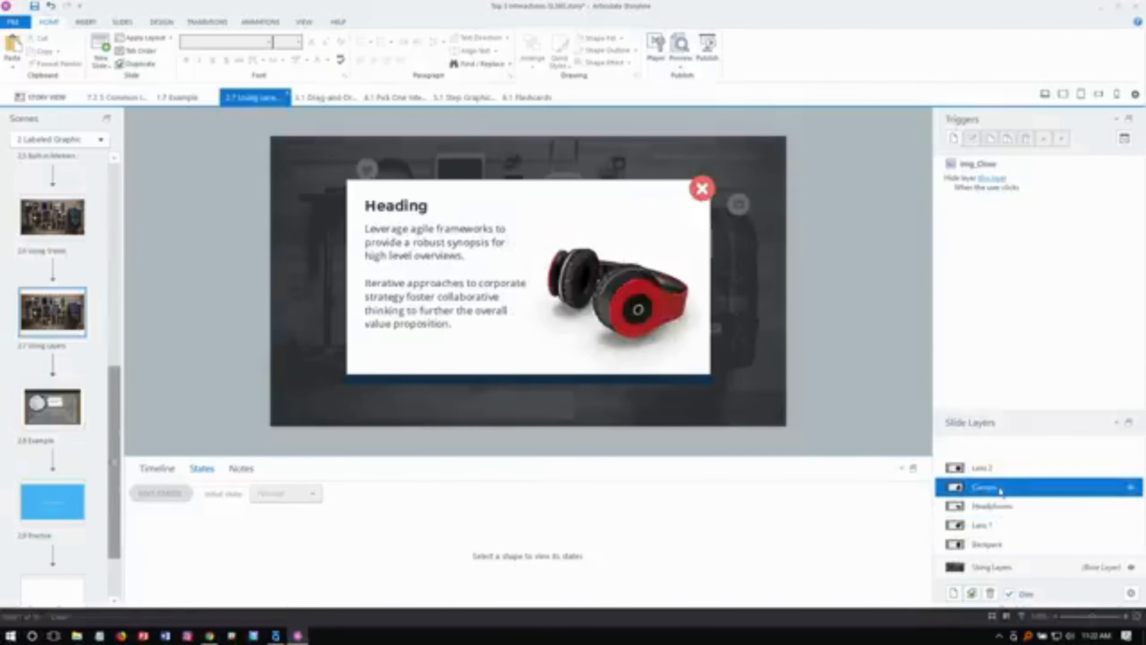
left_click(998, 469)
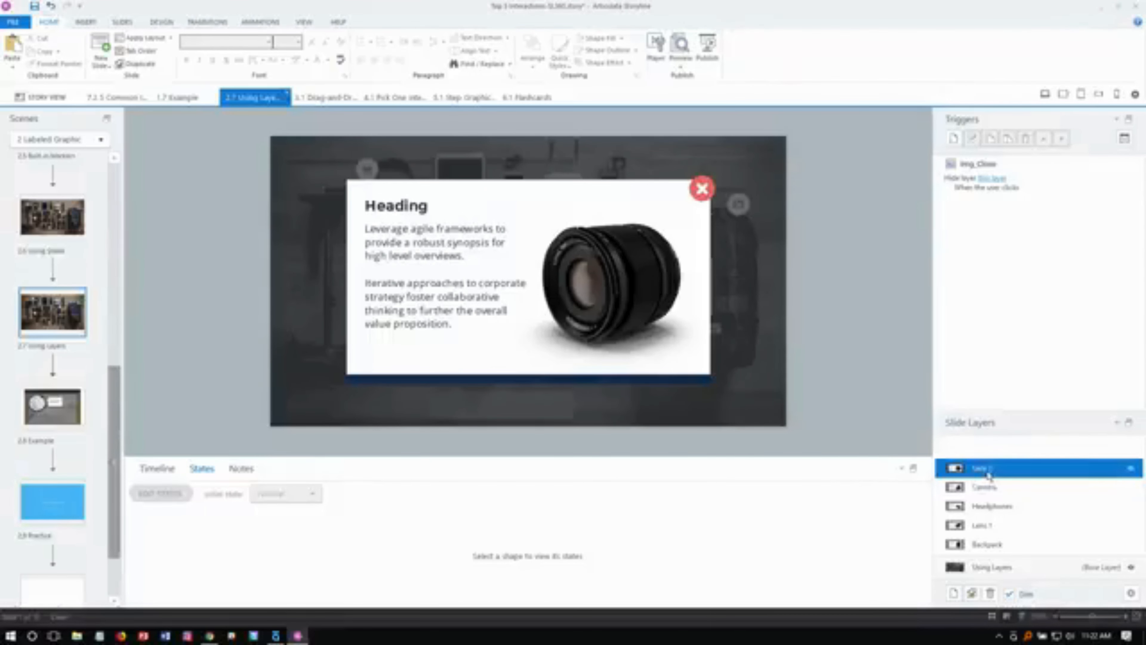
Step: Copy all five pop-up layers, Lens 2 through Backpack, and paste them onto the 2.4 Anatomy of an Interactive Marker slide
left_click(996, 545, "shift")
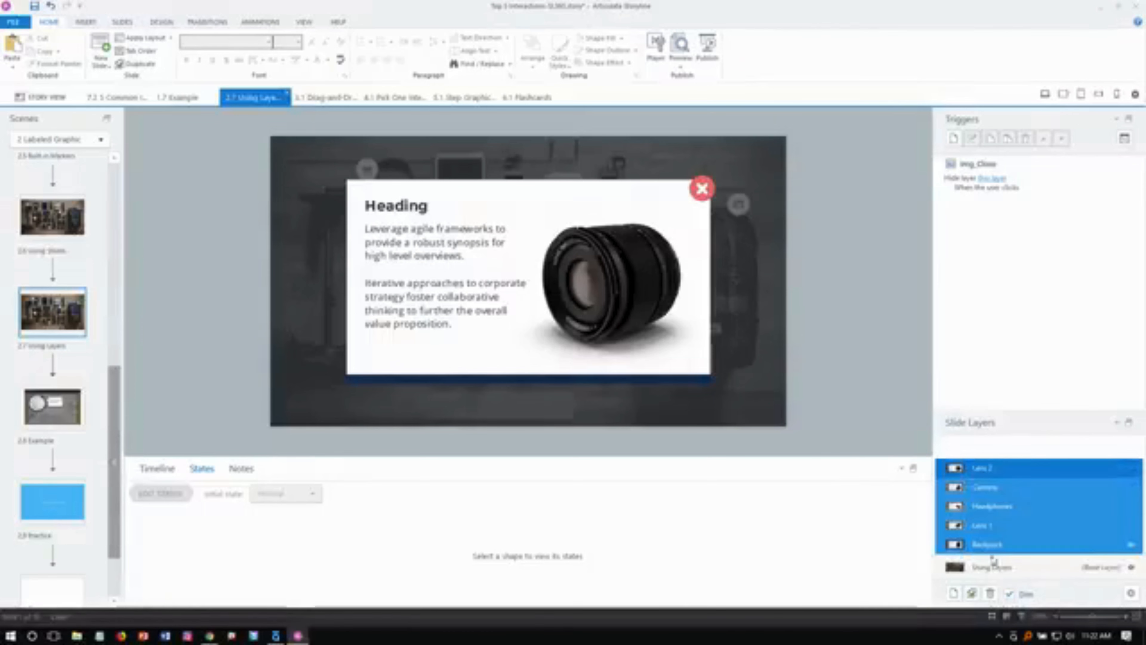
right_click(1029, 508)
left_click(1071, 548)
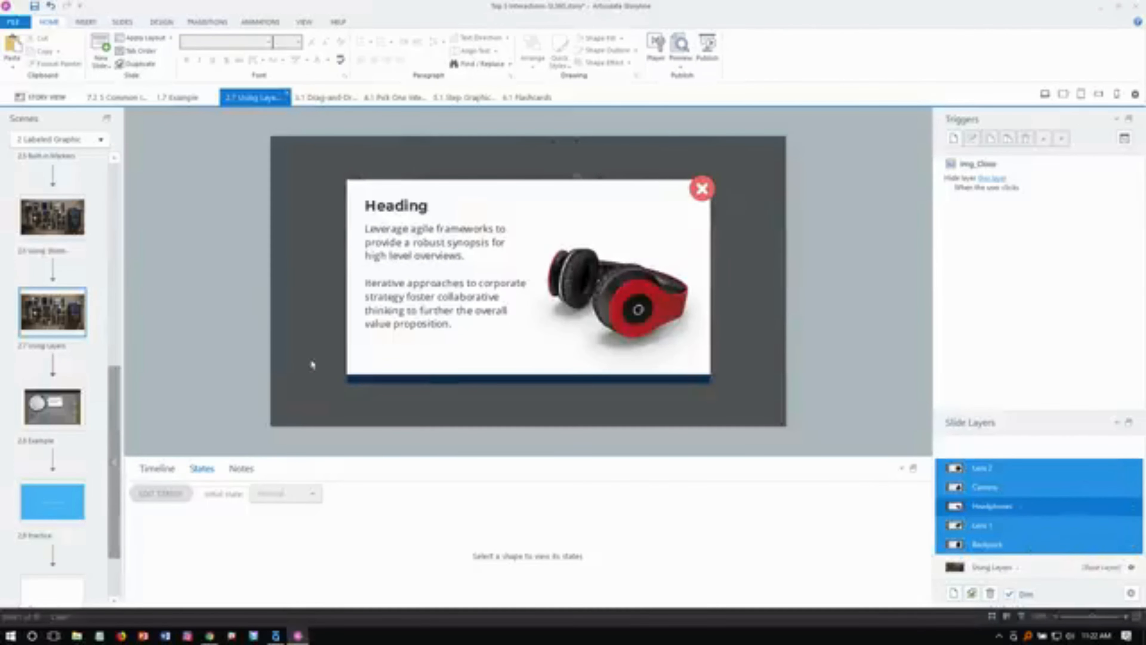
scroll(123, 297, "up", 3)
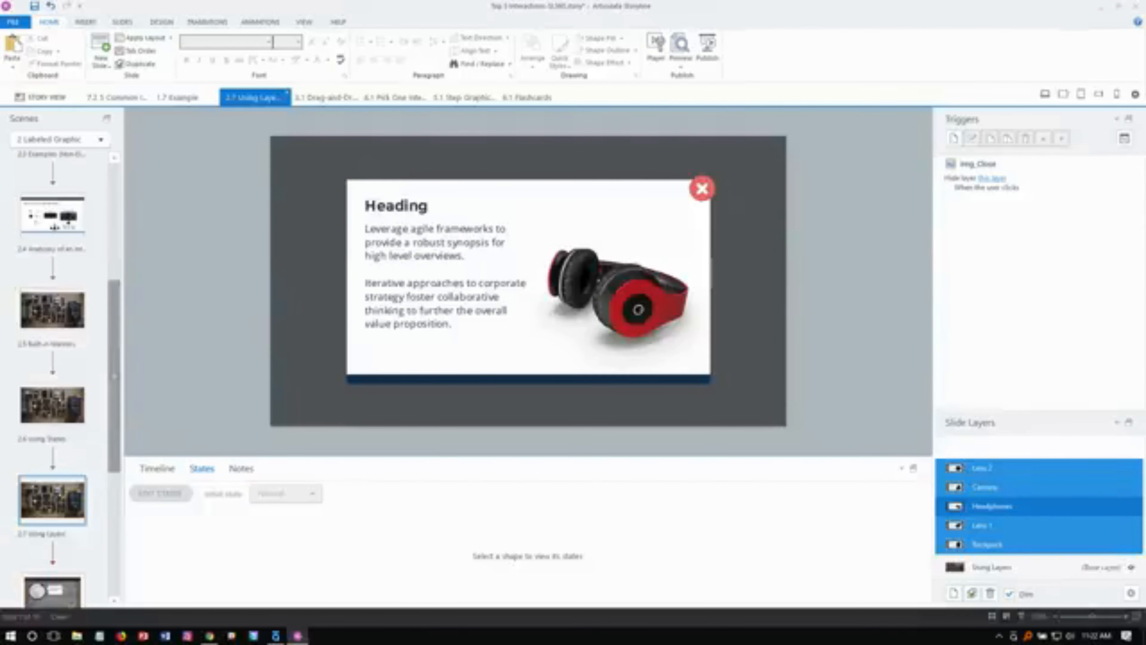
left_click(53, 224)
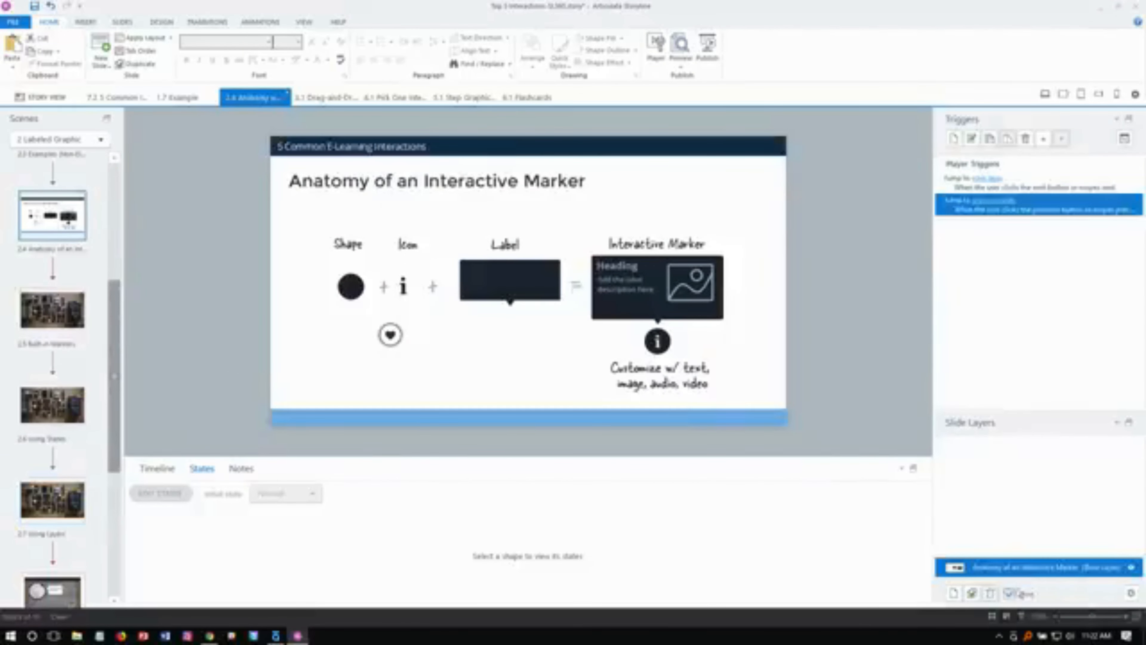
right_click(990, 486)
left_click(1035, 520)
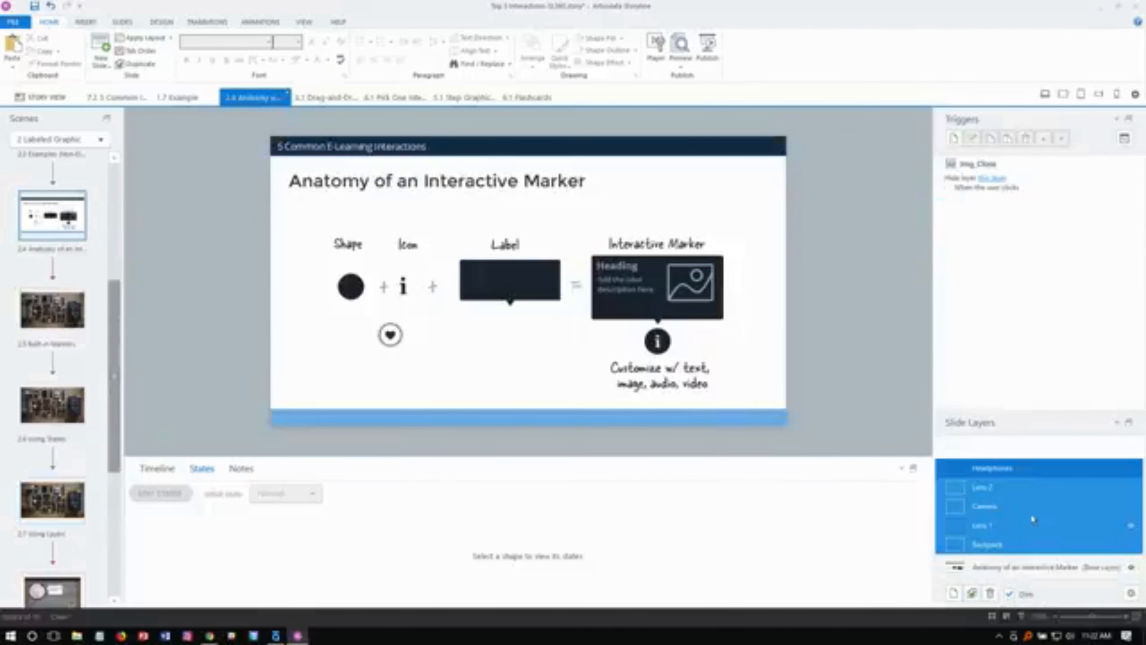
Step: Check the pasted Lens 2, Lens 1 and Backpack layers on slide 2.4, and return to its base layer
left_click(983, 487)
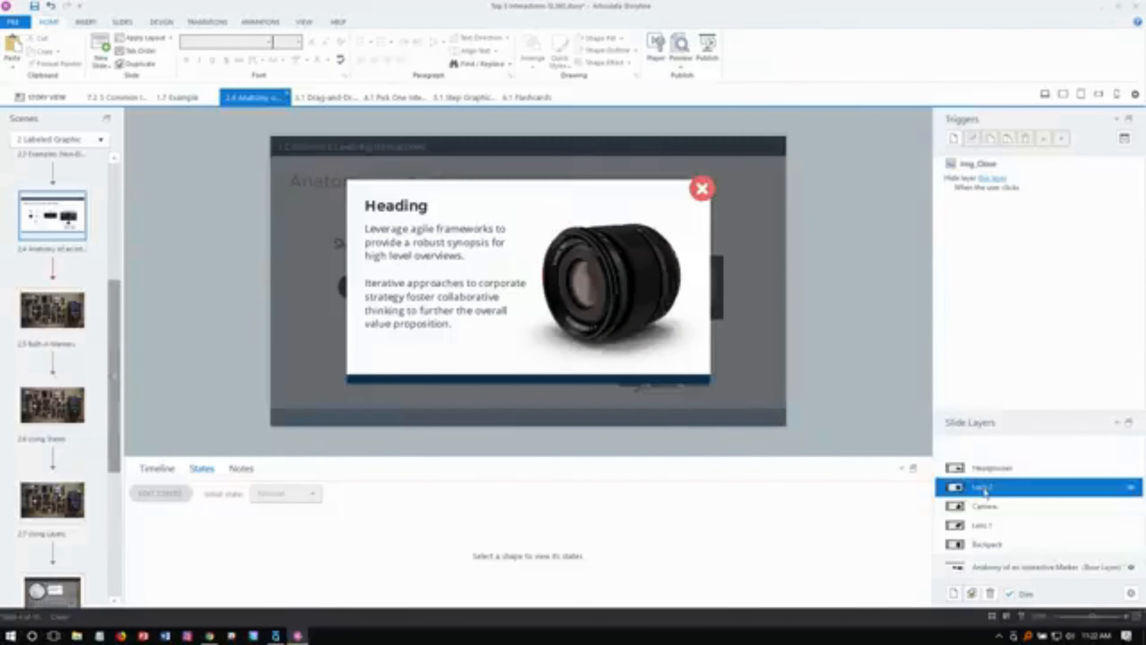
left_click(999, 524)
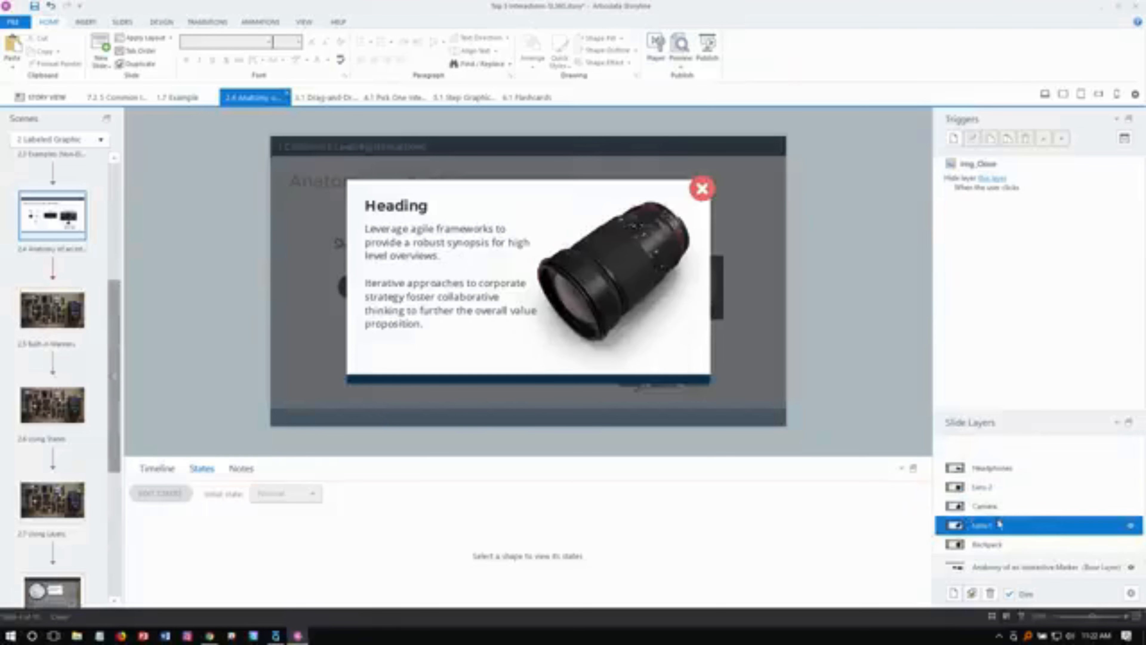
left_click(1019, 549)
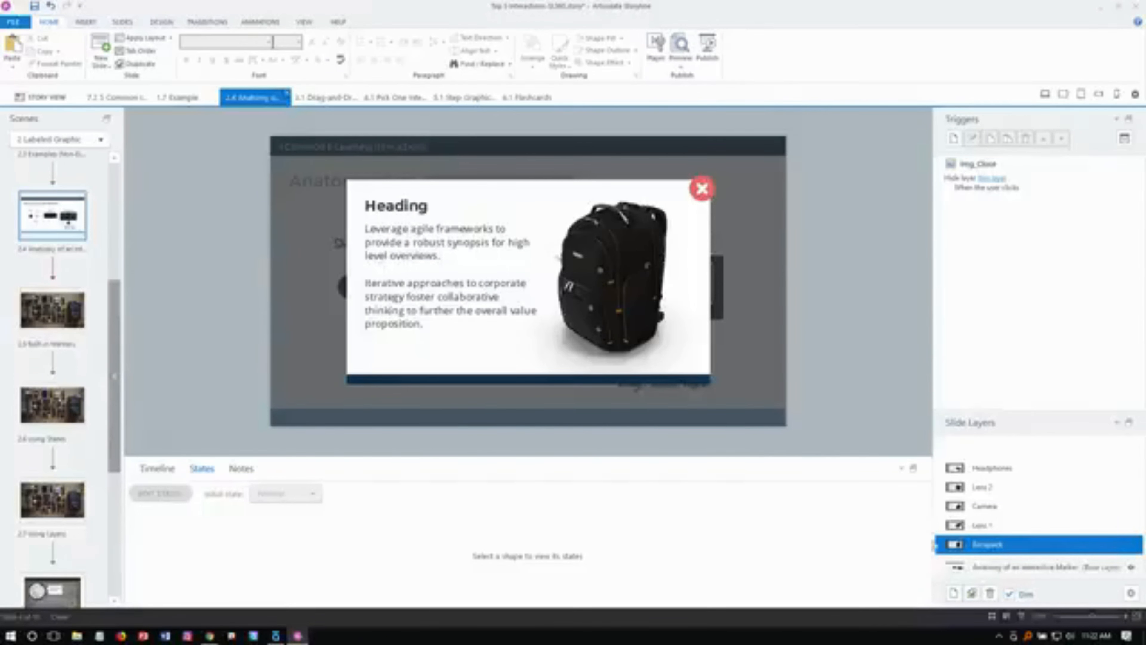
left_click(1001, 566)
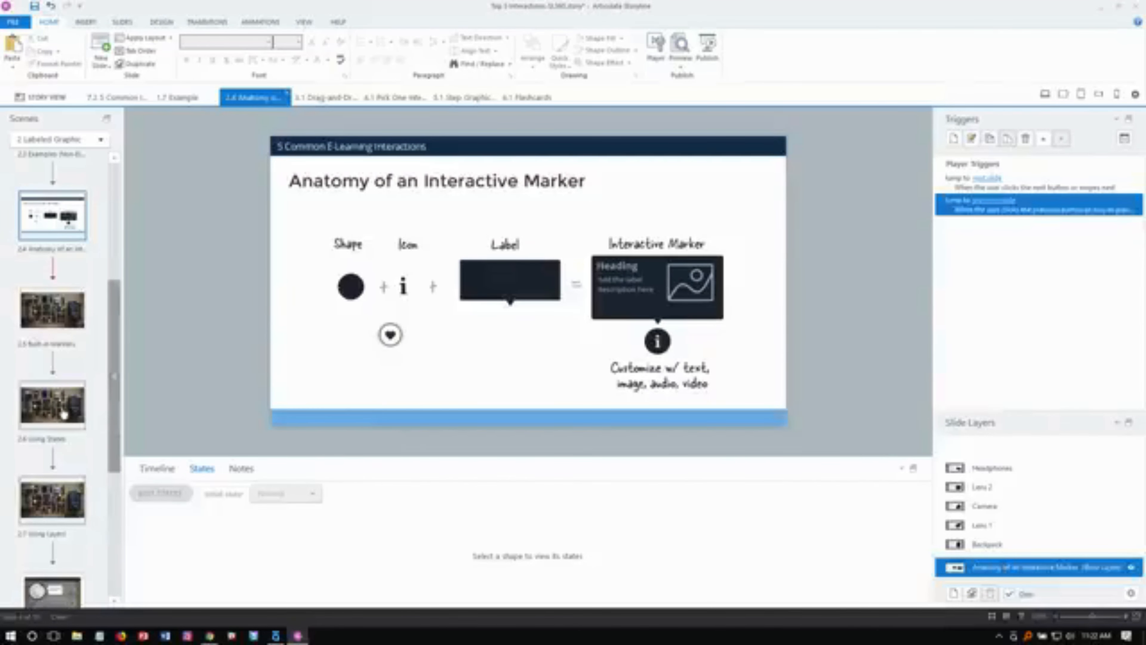
Step: View the question-mark marker's states on the 2.6 Using States slide, and open the 2.7 Using Layers slide with its timeline showing
left_click(60, 408)
left_click(384, 287)
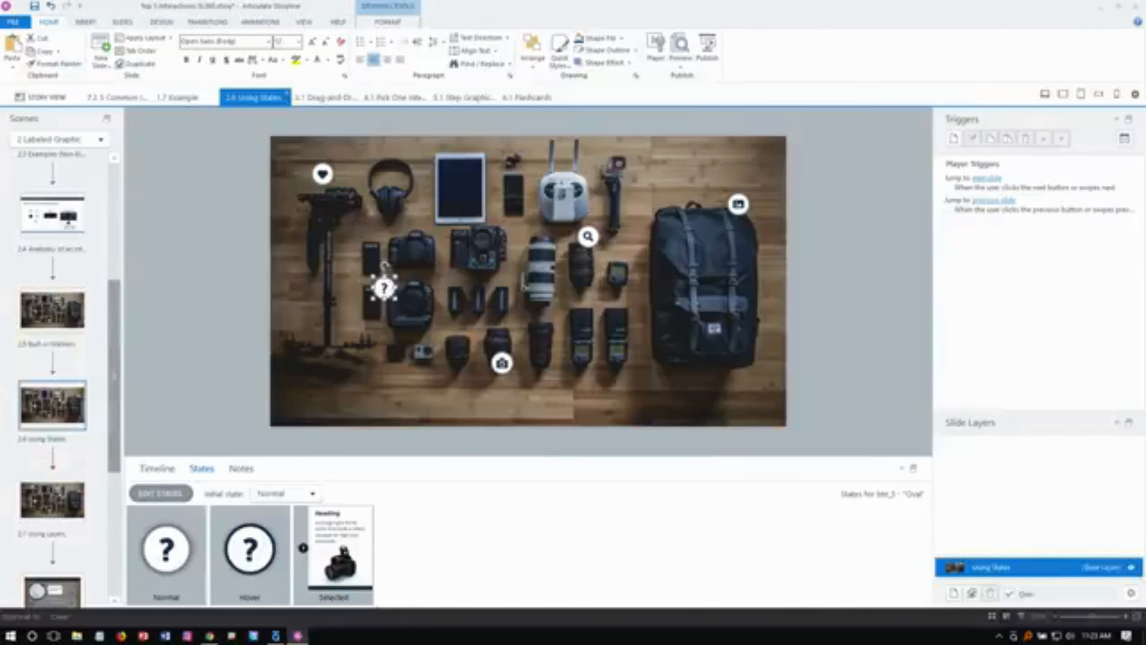
left_click(59, 501)
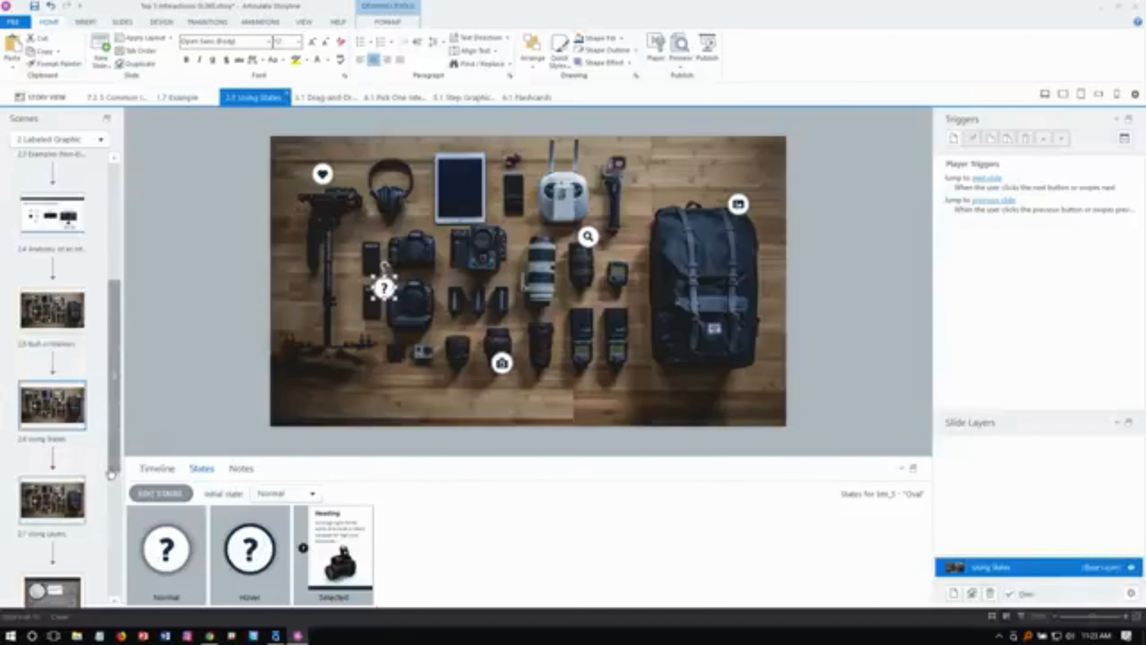
left_click(157, 469)
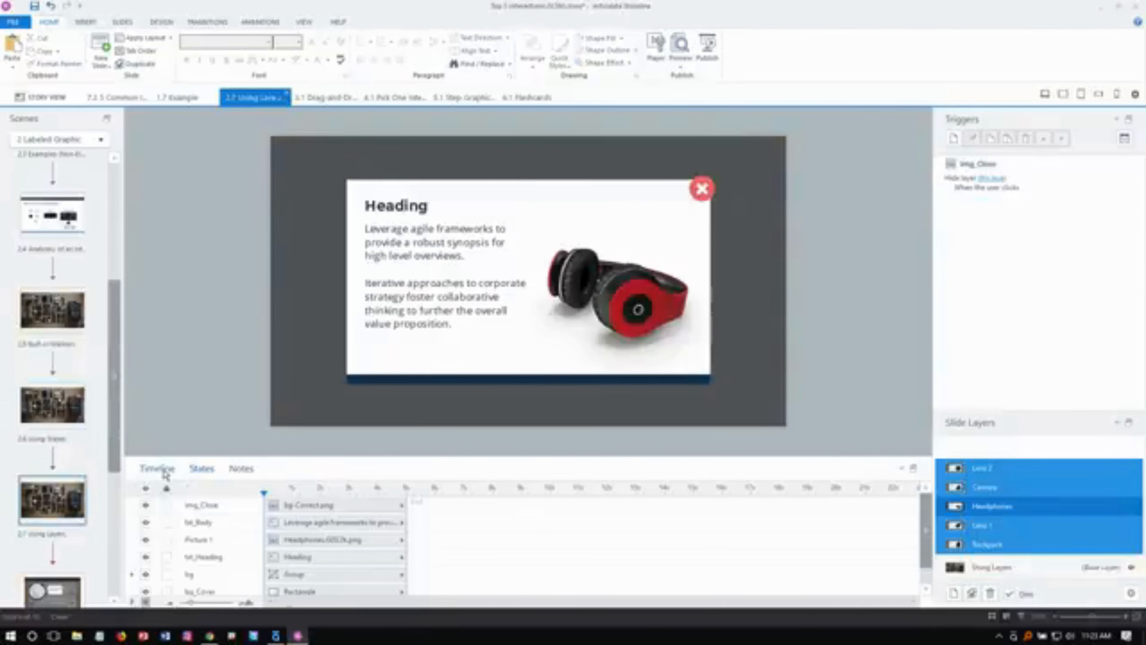
Step: View the Backpack layer's contents, and examine the base layer's objects in the timeline of the 2.7 Using Layers slide
left_click(1007, 546)
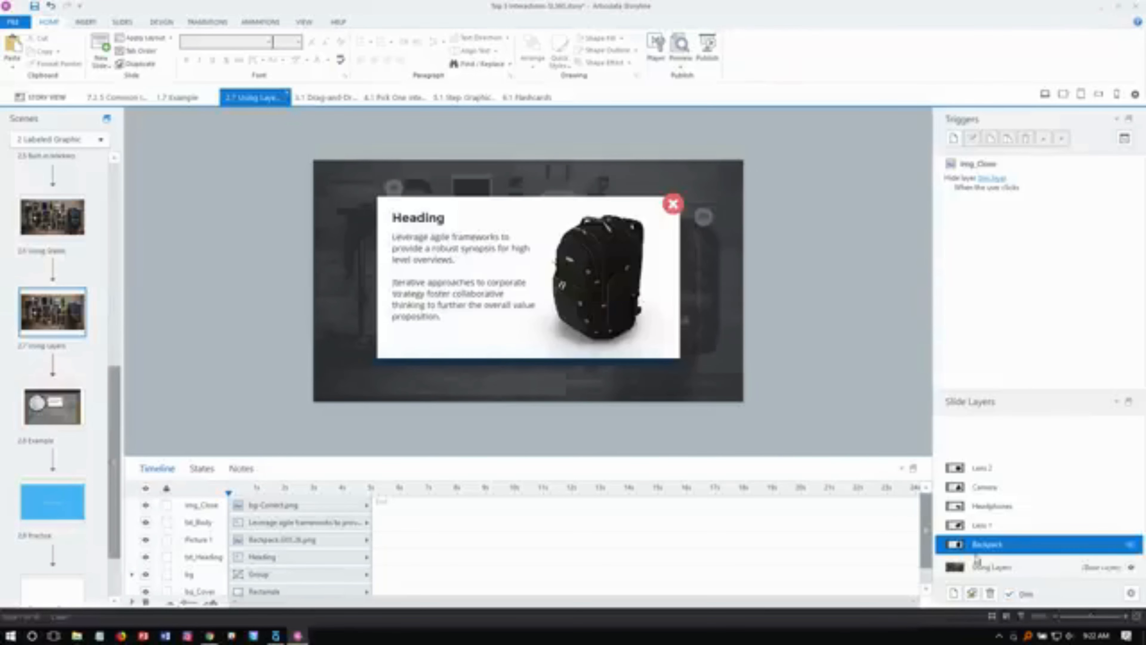
left_click(1000, 569)
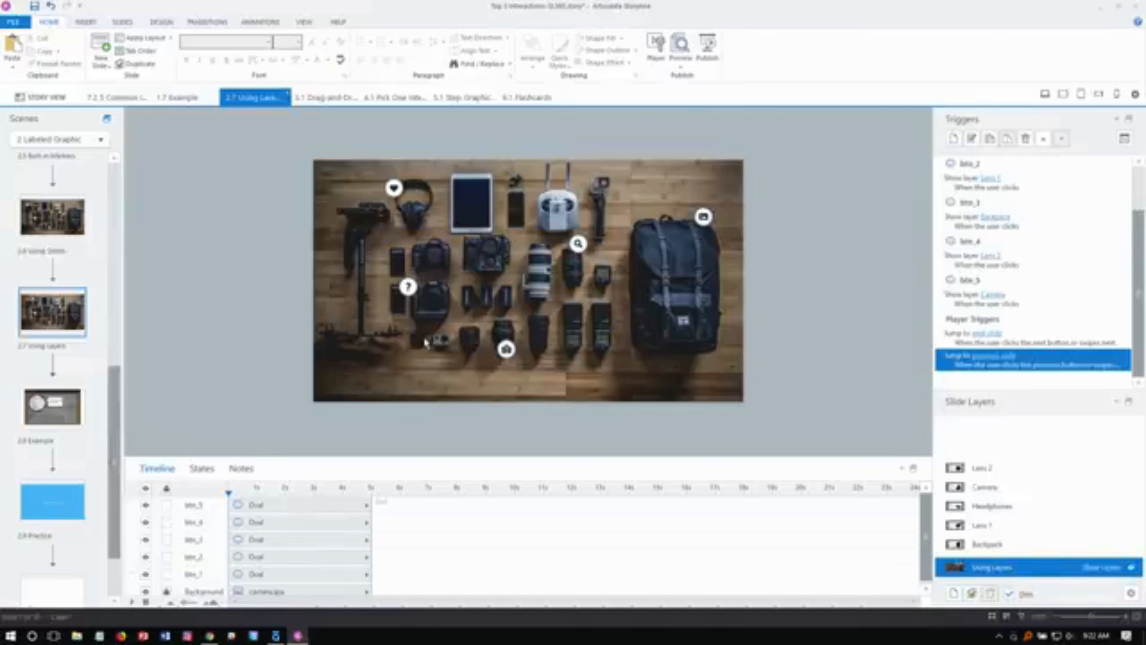
scroll(313, 489, "down", 3, "ctrl")
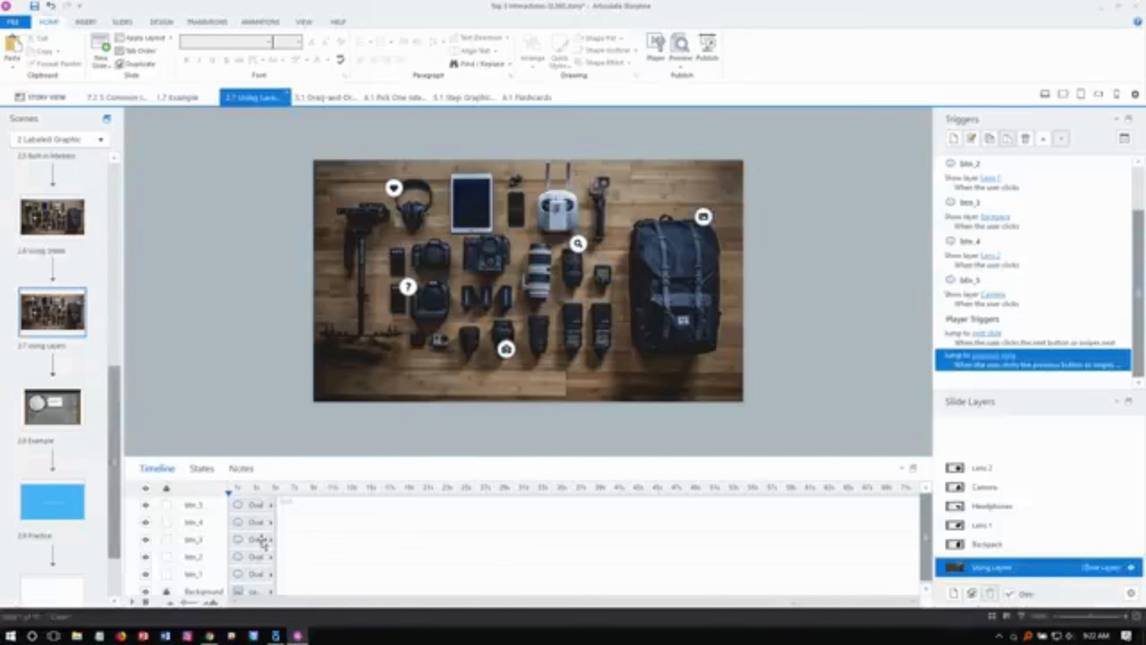
scroll(194, 605, "up", 4, "ctrl")
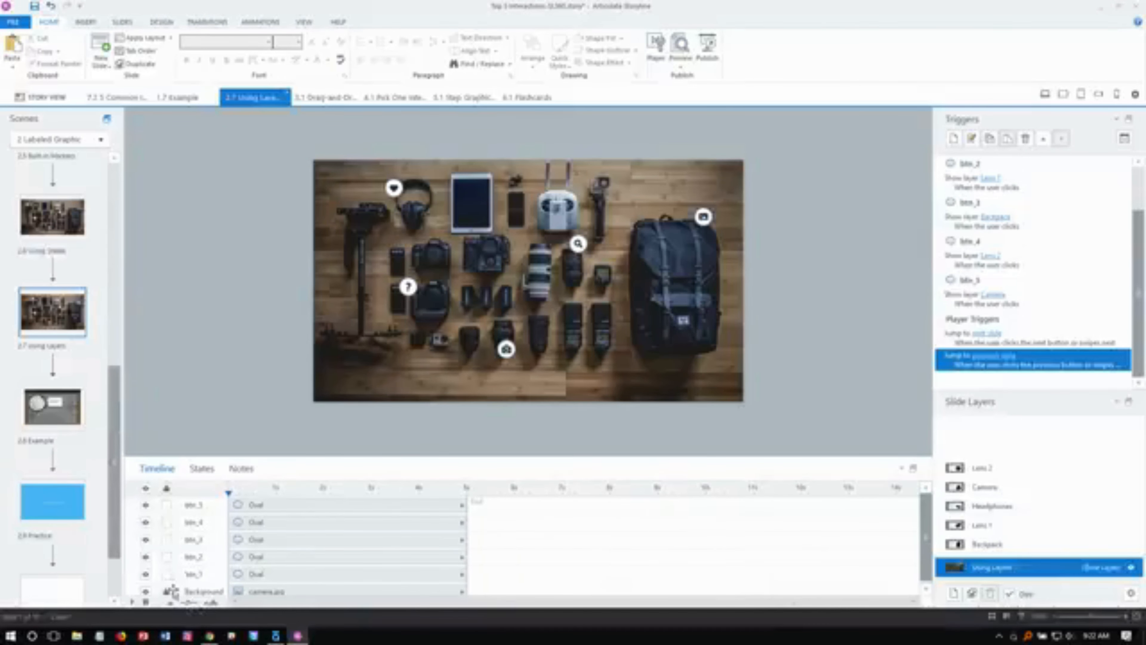
Step: Unlock and select the base layer's Background picture, and switch its visibility off and back on
left_click(198, 592)
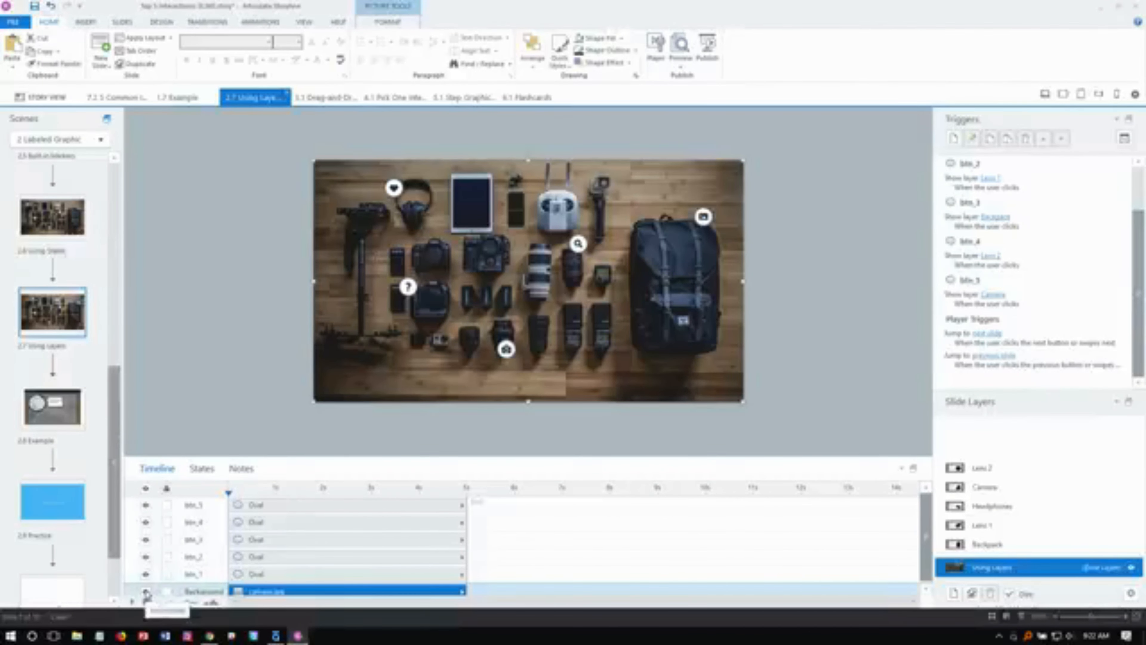
left_click(145, 591)
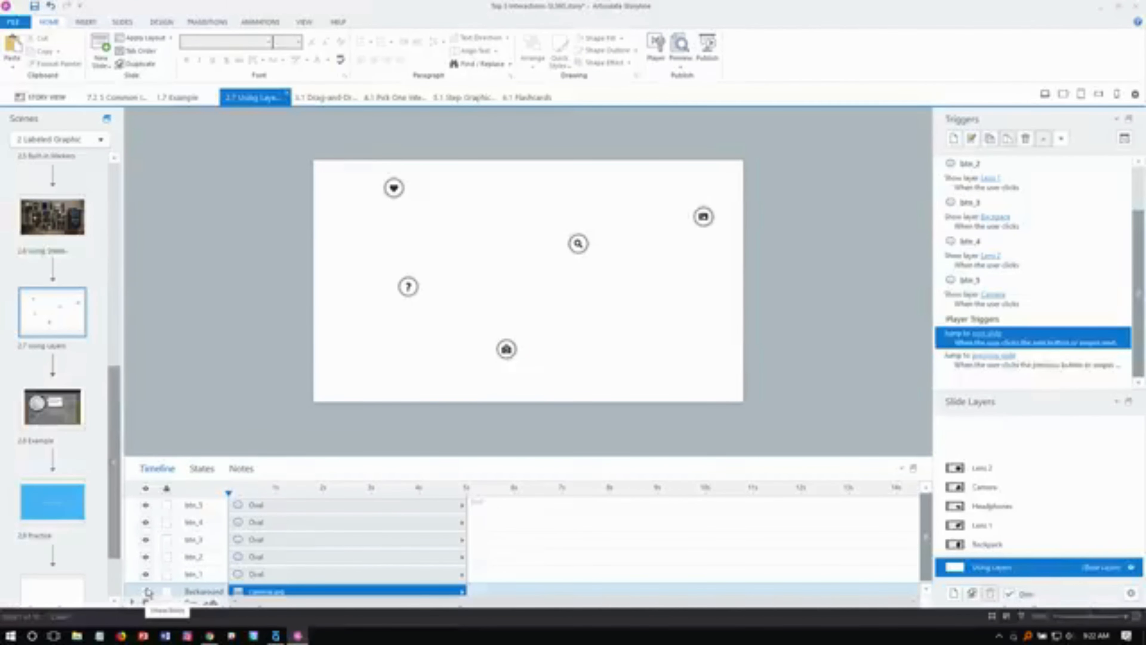
left_click(147, 593)
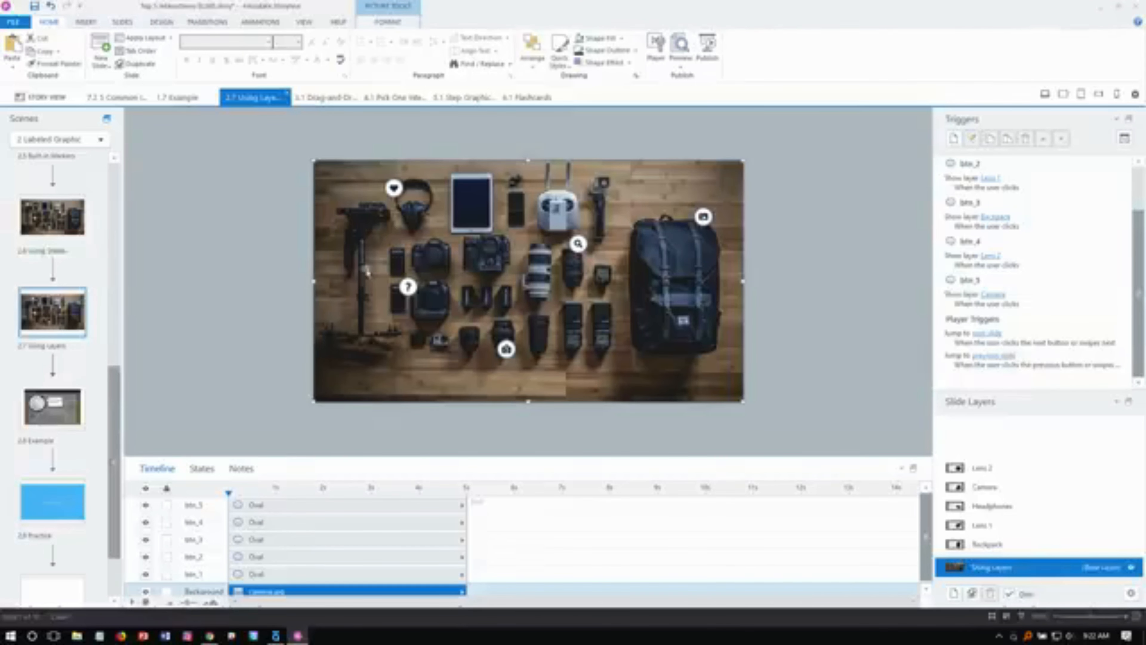
Step: Replace the Background picture with the assorted vegetables photo from the Content Library, searching for "veggetables top view"
right_click(391, 233)
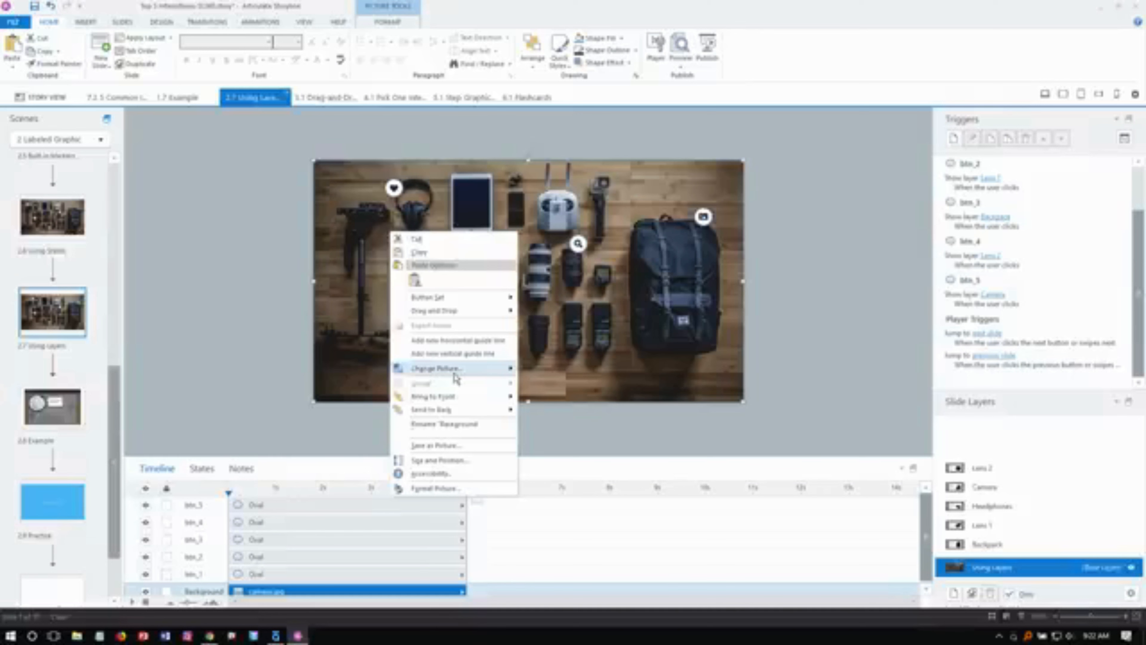
mouse_move(455, 370)
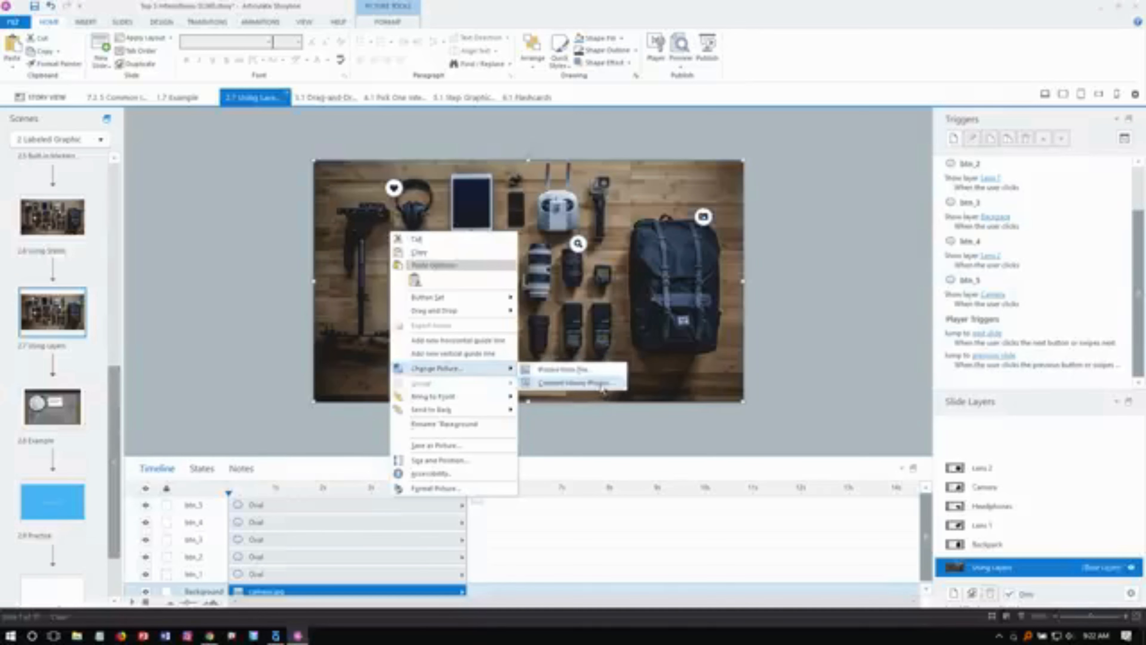
left_click(580, 381)
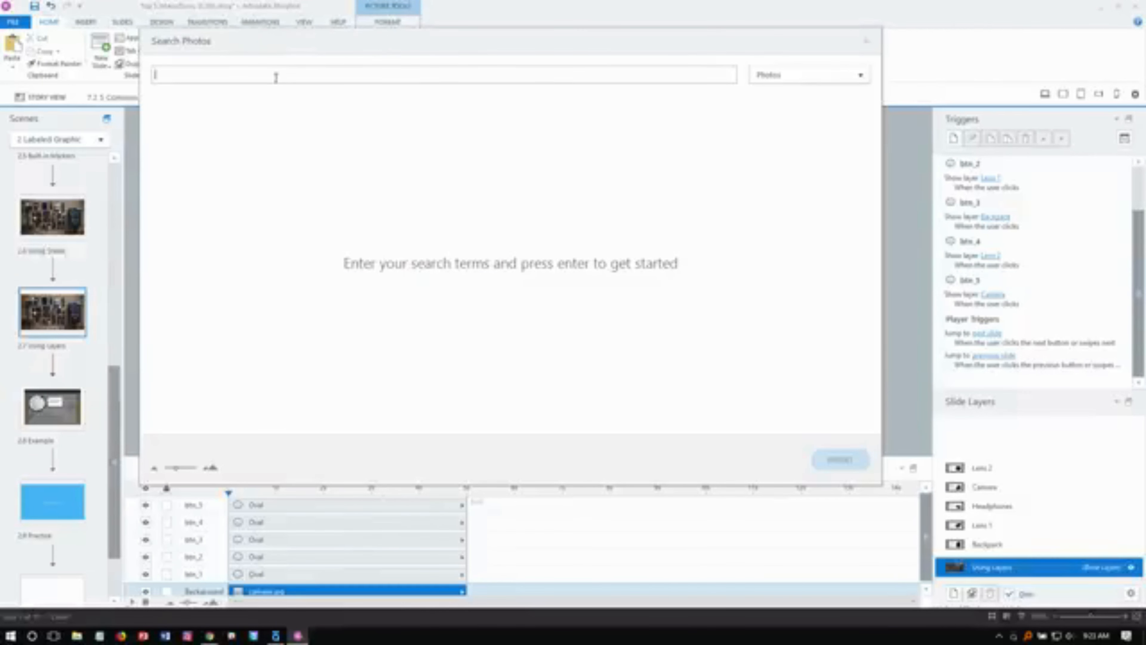
type("veggetables top view")
key("Return")
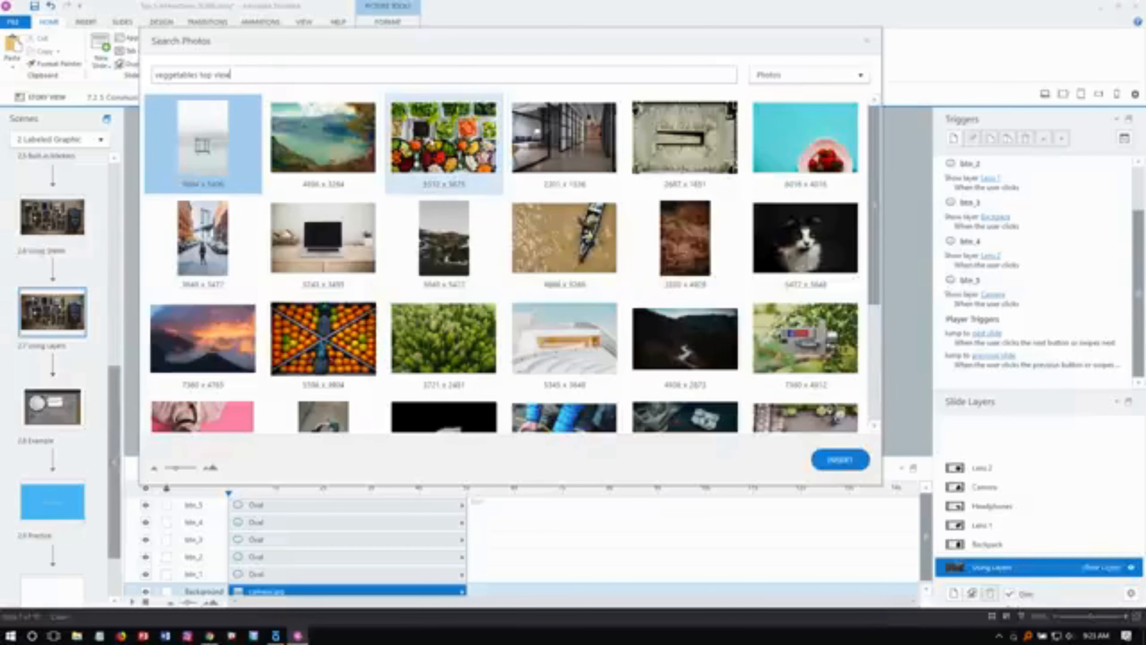
left_click(429, 138)
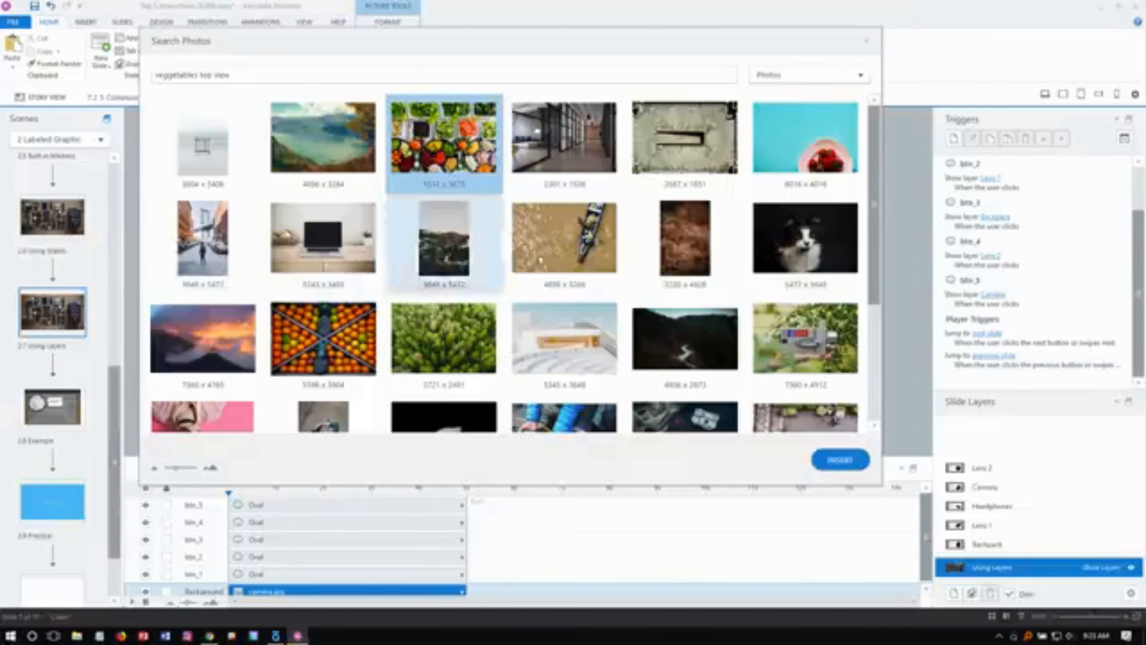
left_click(836, 471)
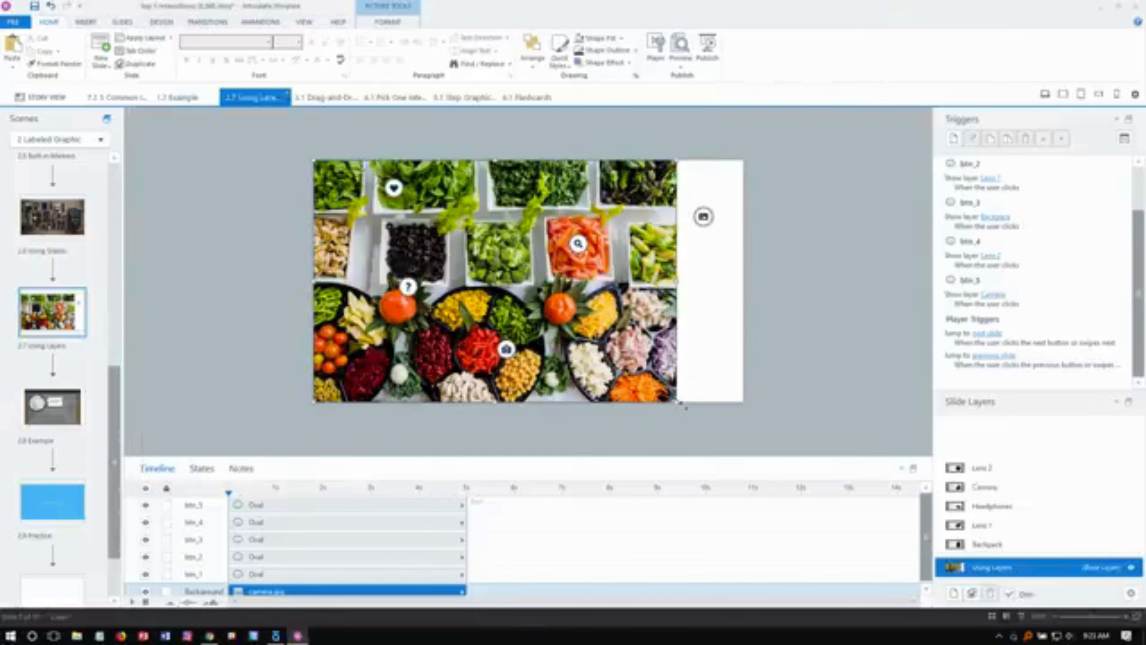
Step: Enlarge the vegetables background picture to the slide's full width, and crop off the part extending below the slide
left_click_drag(684, 405, 744, 448)
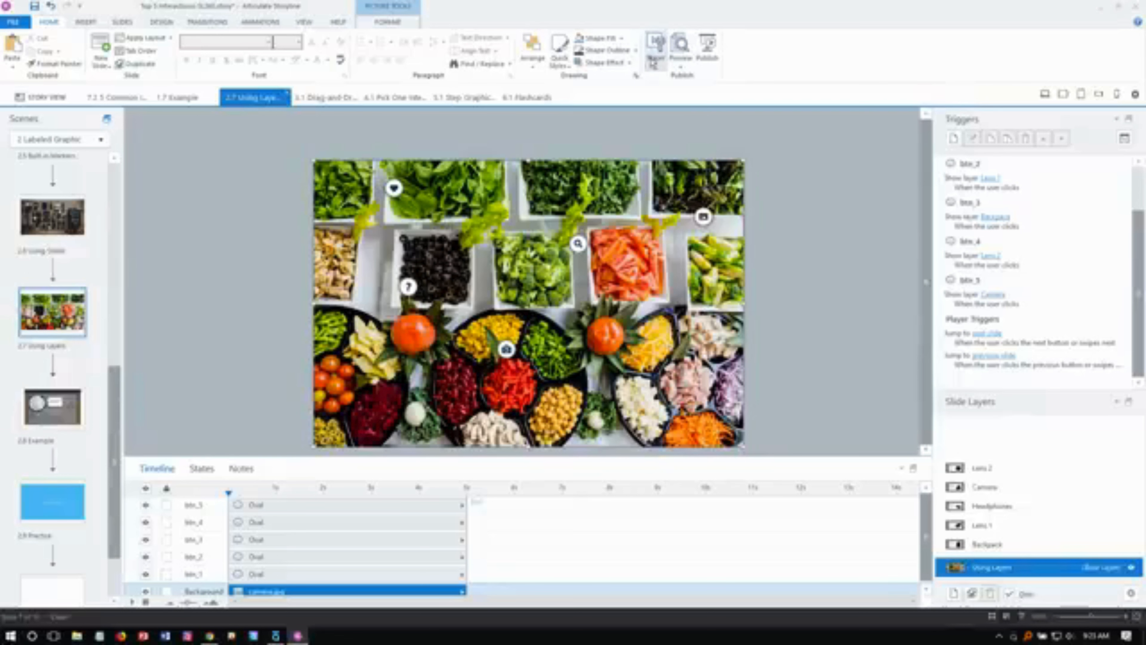
left_click(406, 22)
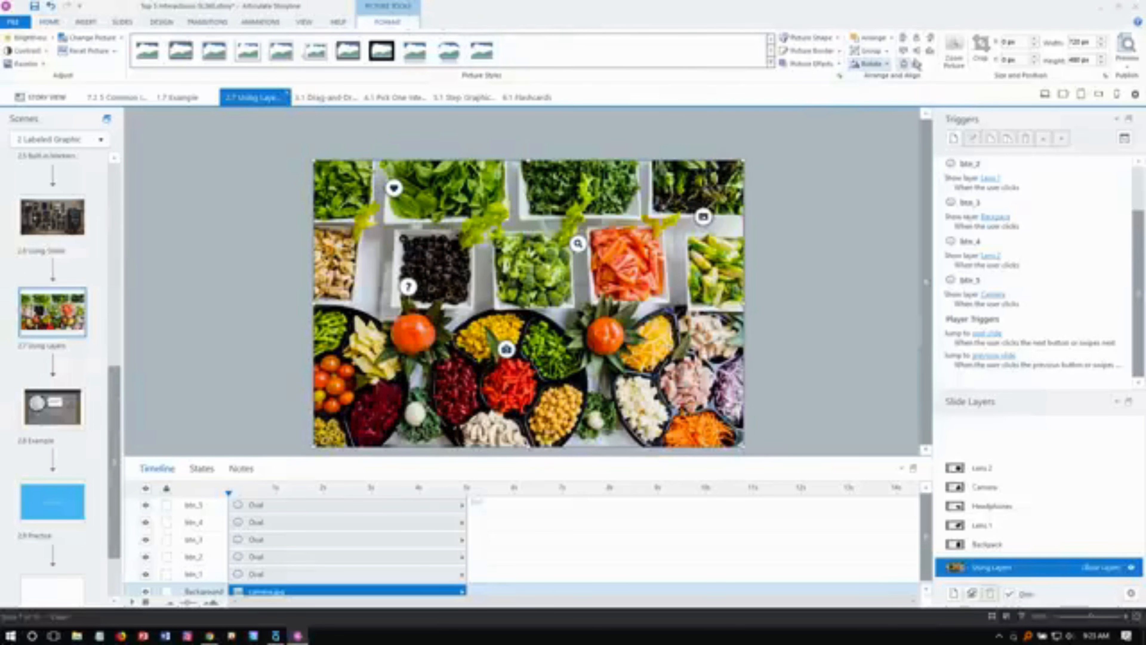
left_click(981, 45)
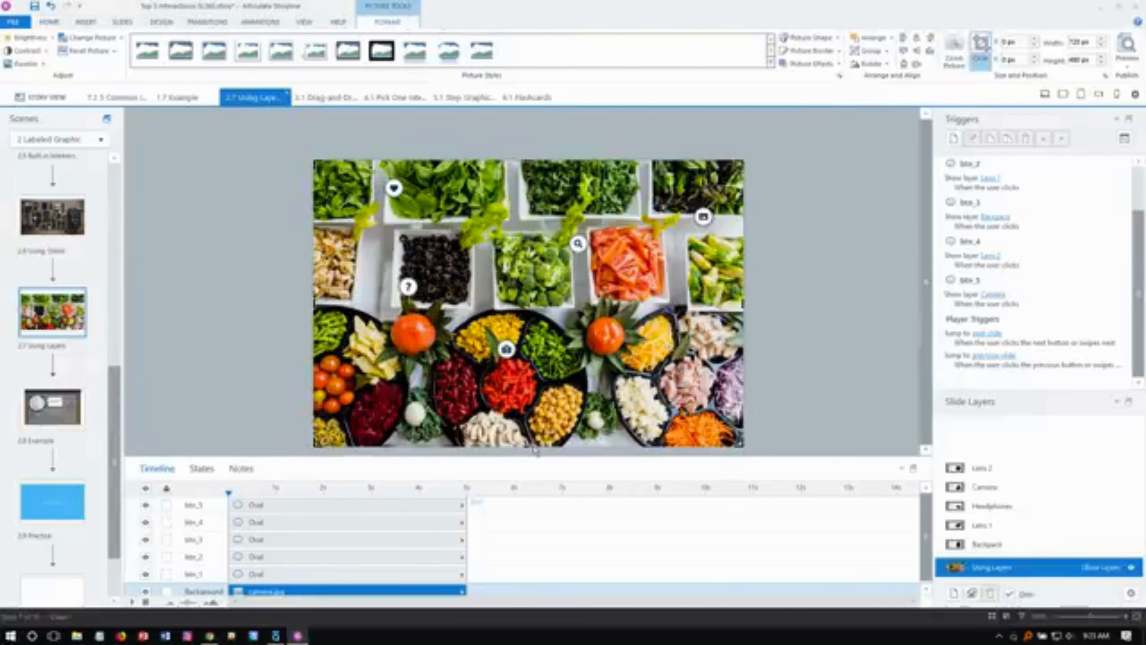
left_click_drag(529, 447, 534, 402)
left_click(785, 363)
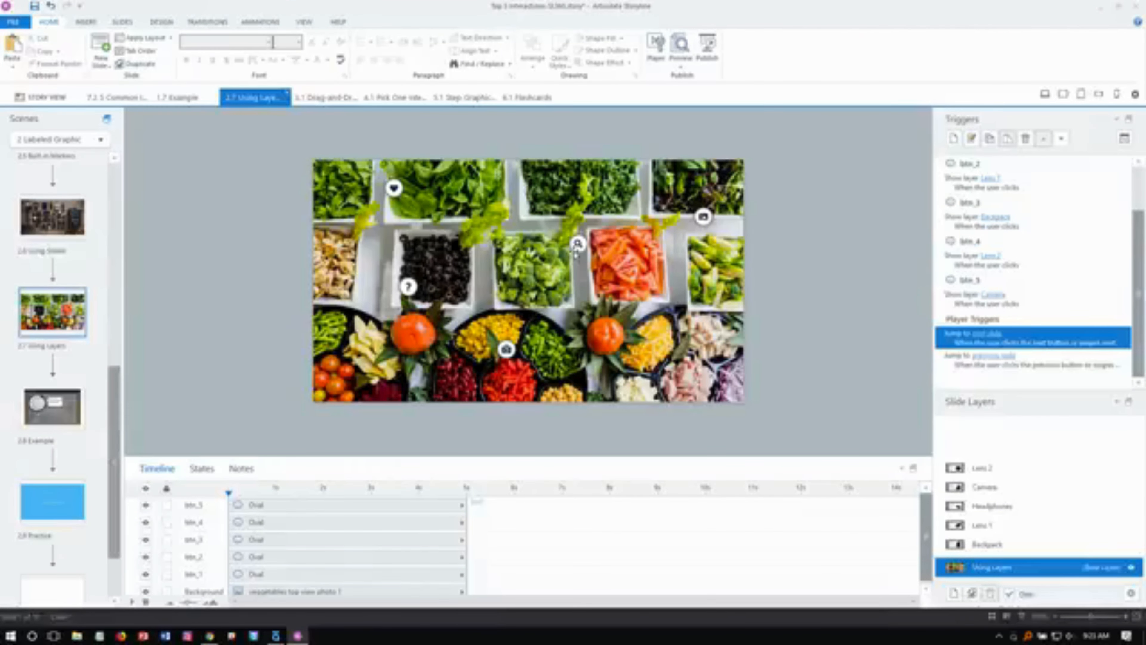
Step: Move the magnifier marker to the corner of the carrot tray, and select the Backpack layer's picture and body text
left_click(578, 244)
left_click_drag(583, 226, 589, 225)
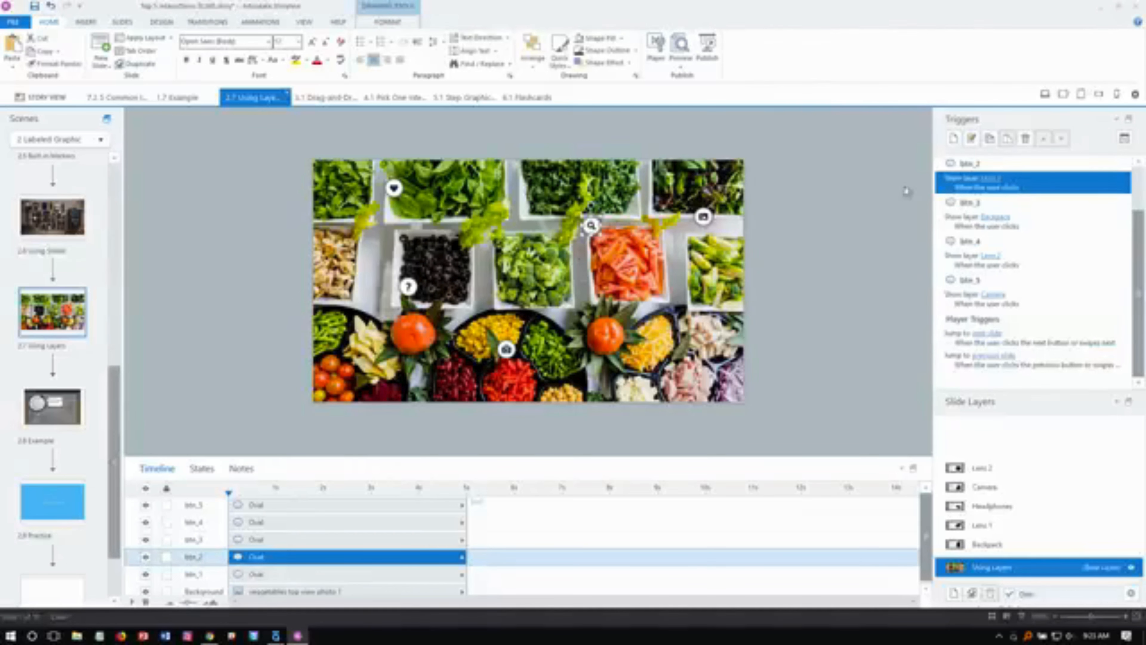
left_click(991, 549)
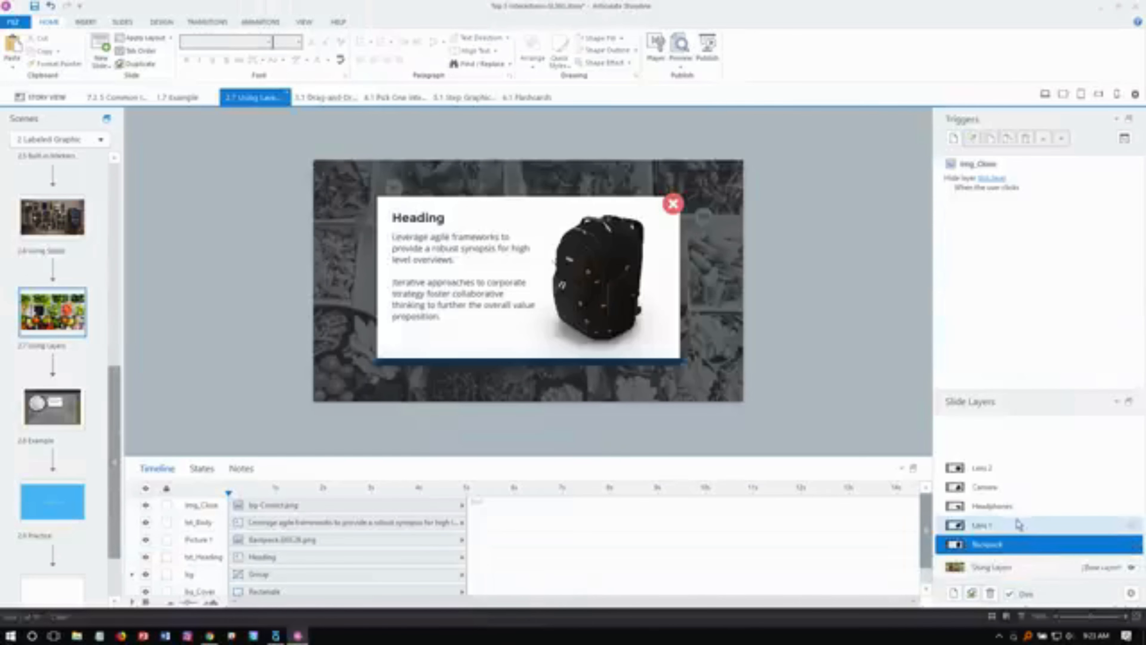
left_click(614, 289)
left_click(416, 242)
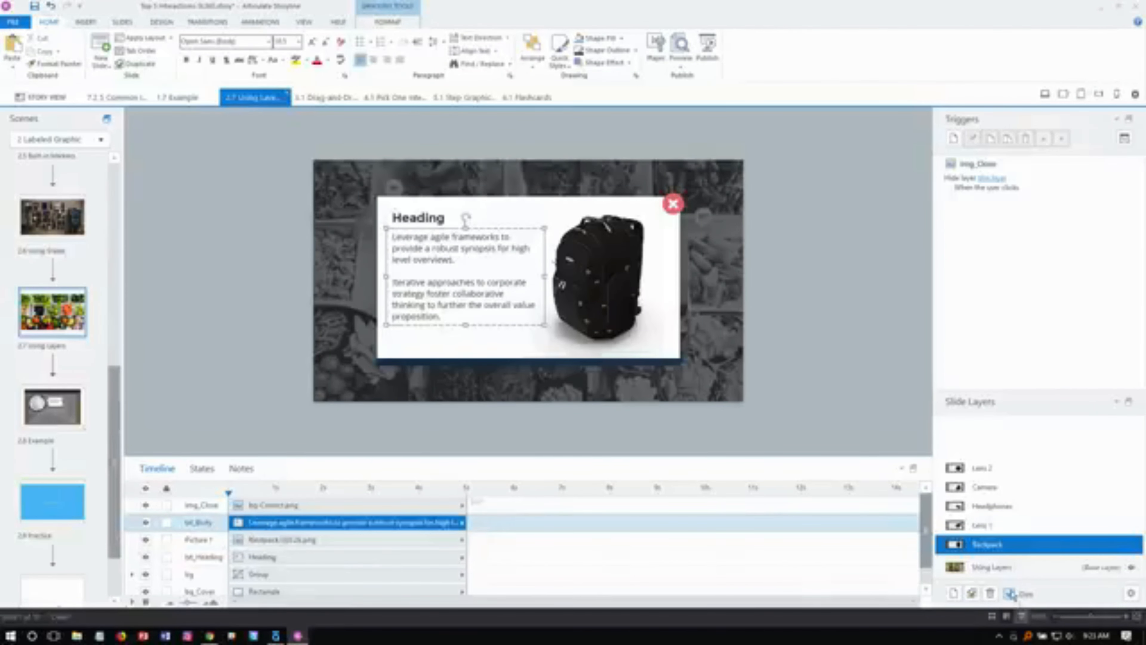
Step: Return to the base layer and move the magnifier marker onto the broccoli tray
left_click(1005, 570)
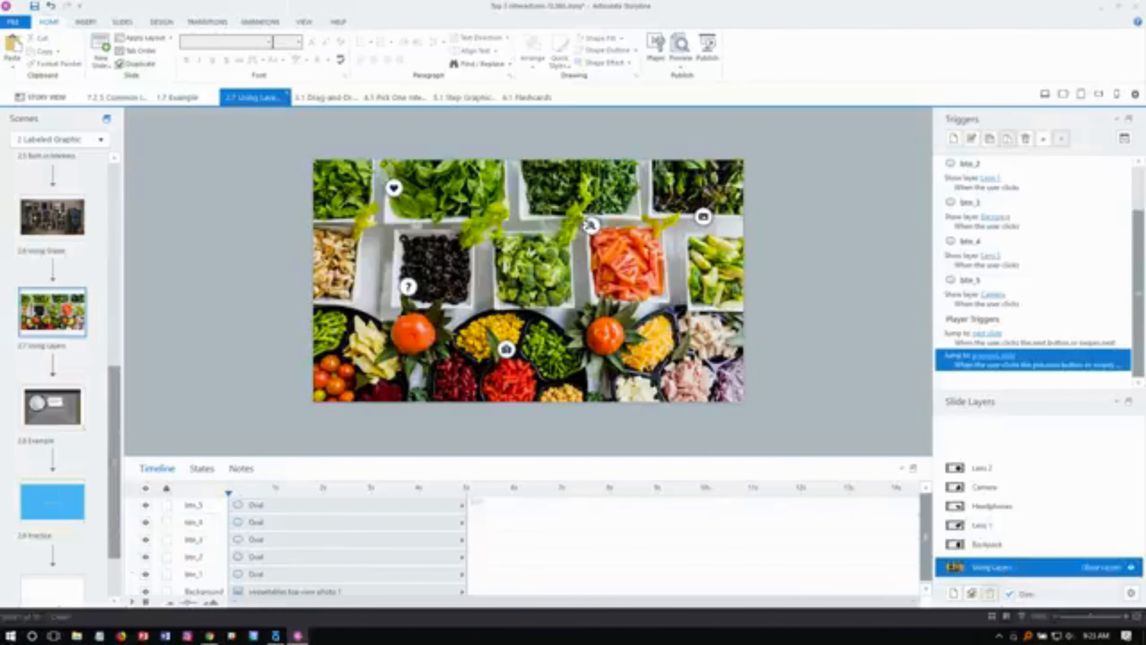
left_click_drag(591, 225, 527, 239)
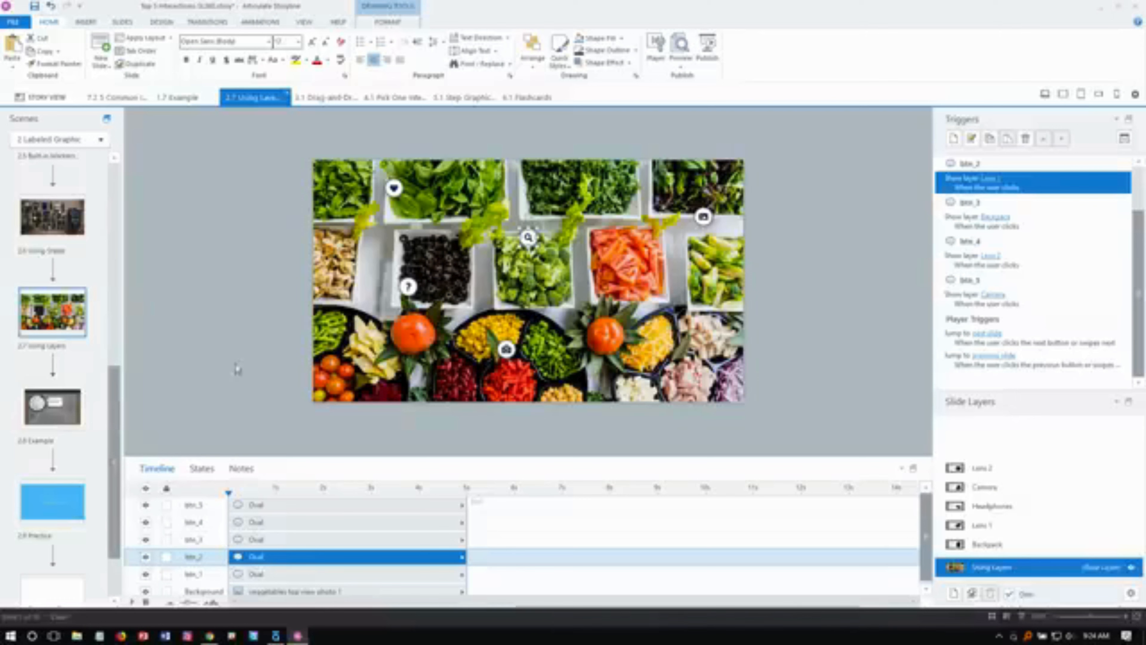
Step: Open the 2.8 Example slide, and view and close the Splits, Synopsis and Document Notes callouts in the Scrivener Overview example
left_click(55, 422)
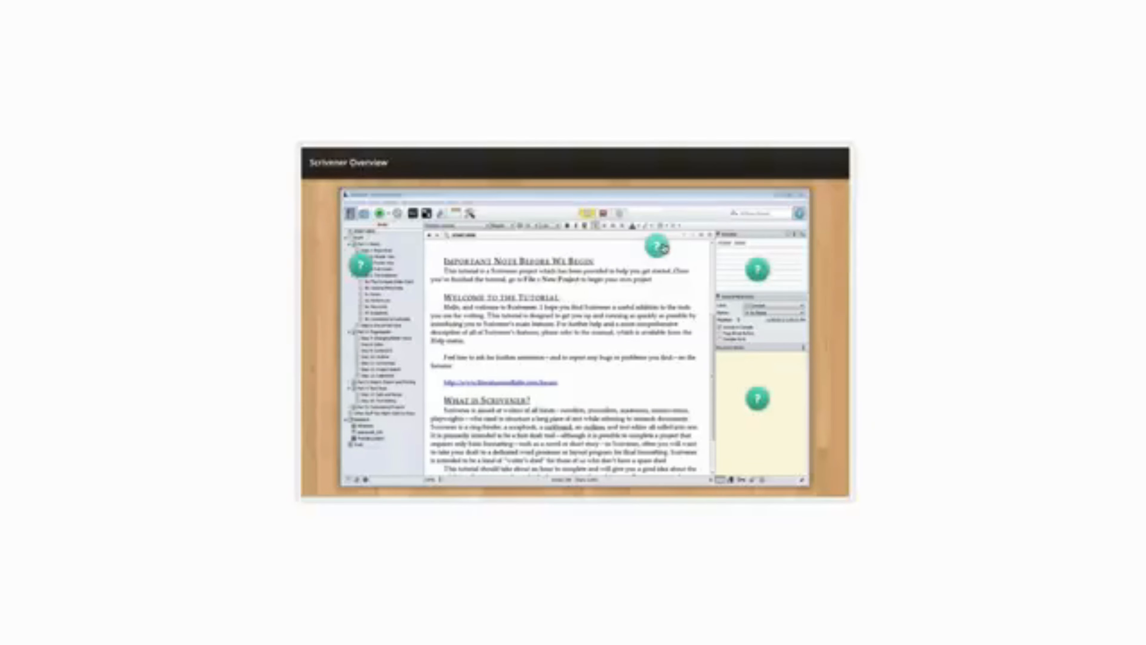
left_click(657, 246)
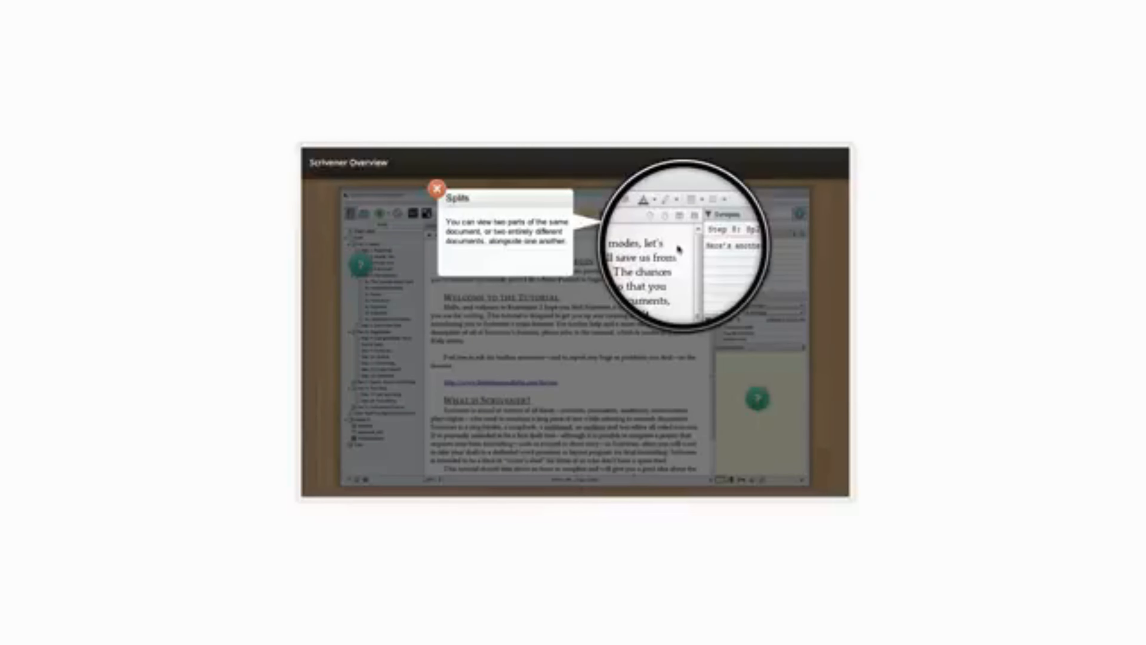
left_click(437, 189)
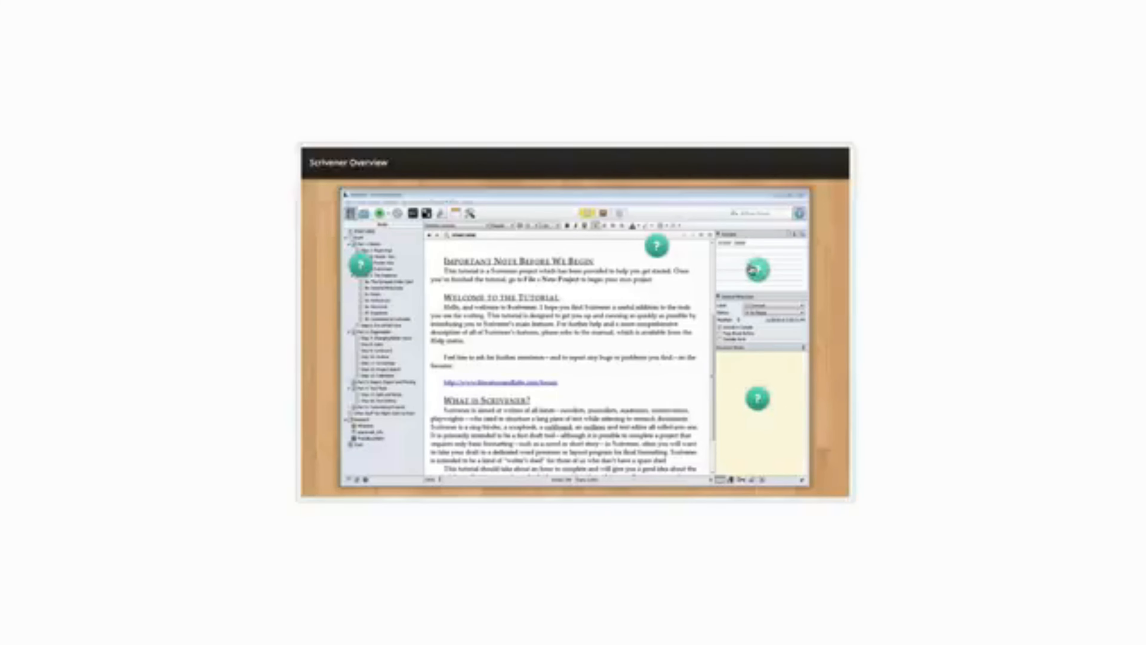
left_click(751, 268)
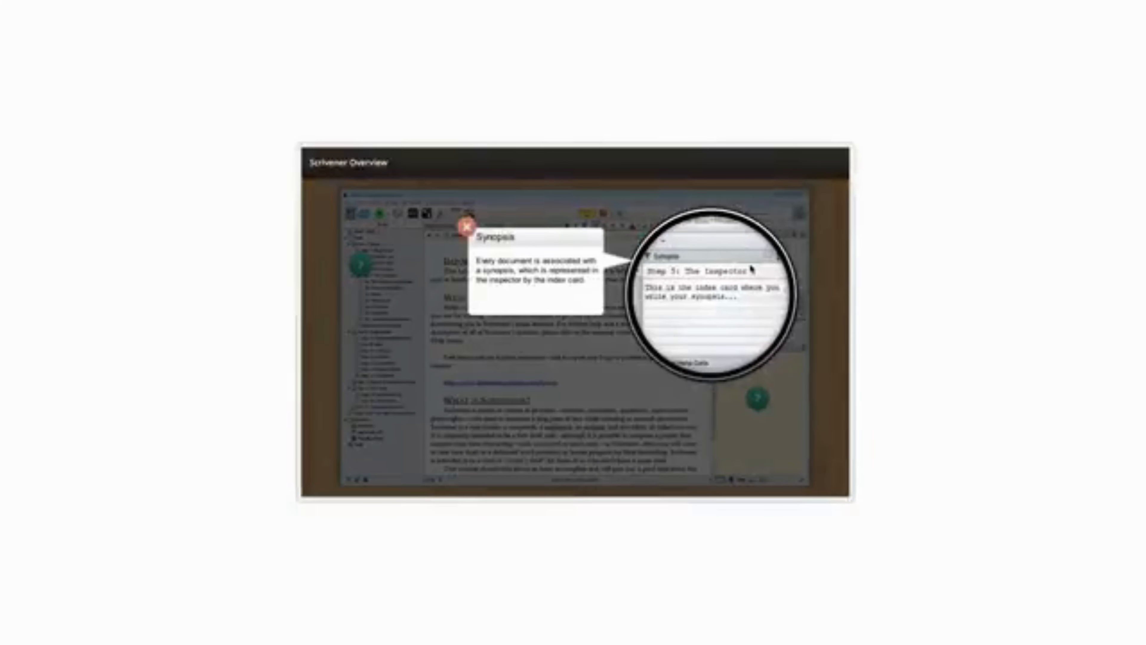
left_click(467, 227)
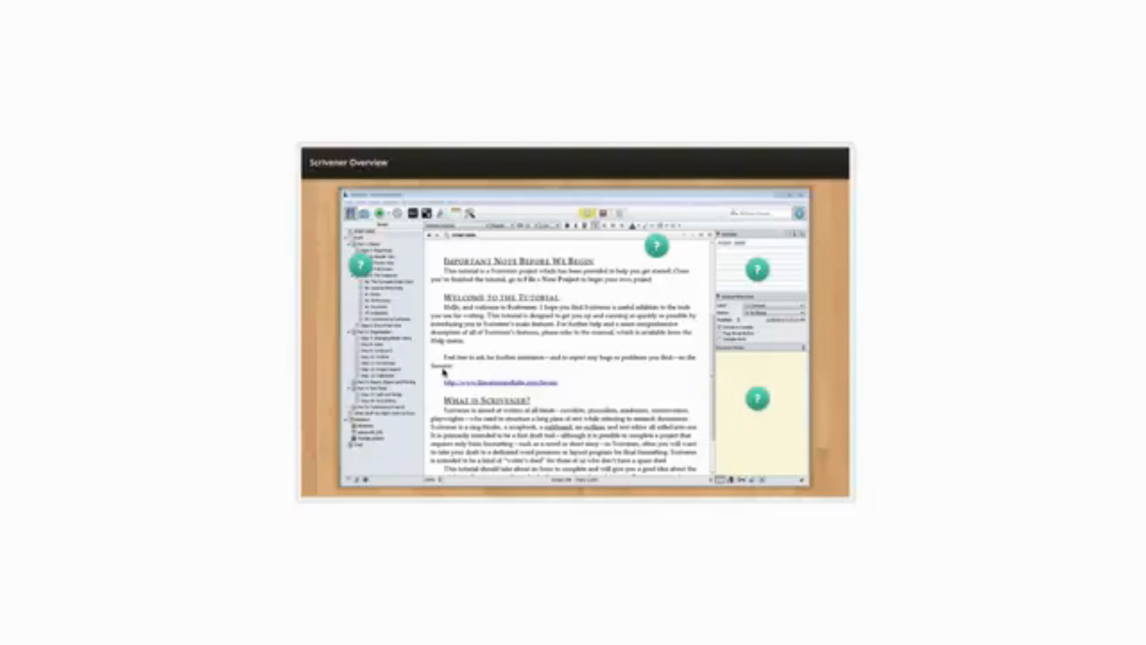
left_click(758, 398)
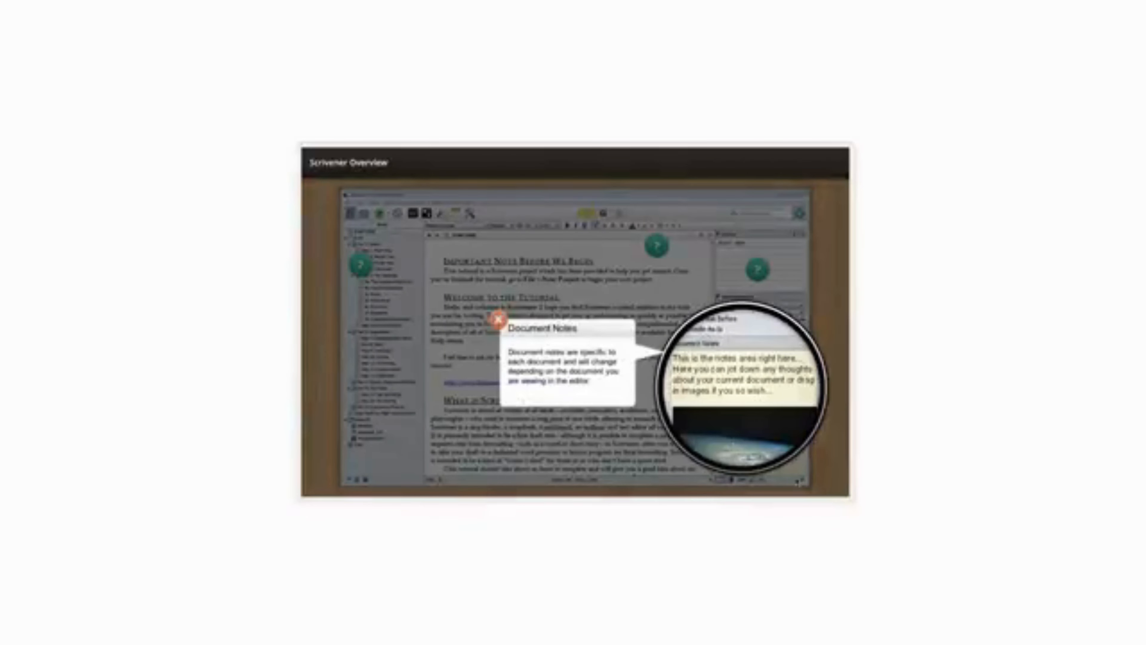
left_click(498, 319)
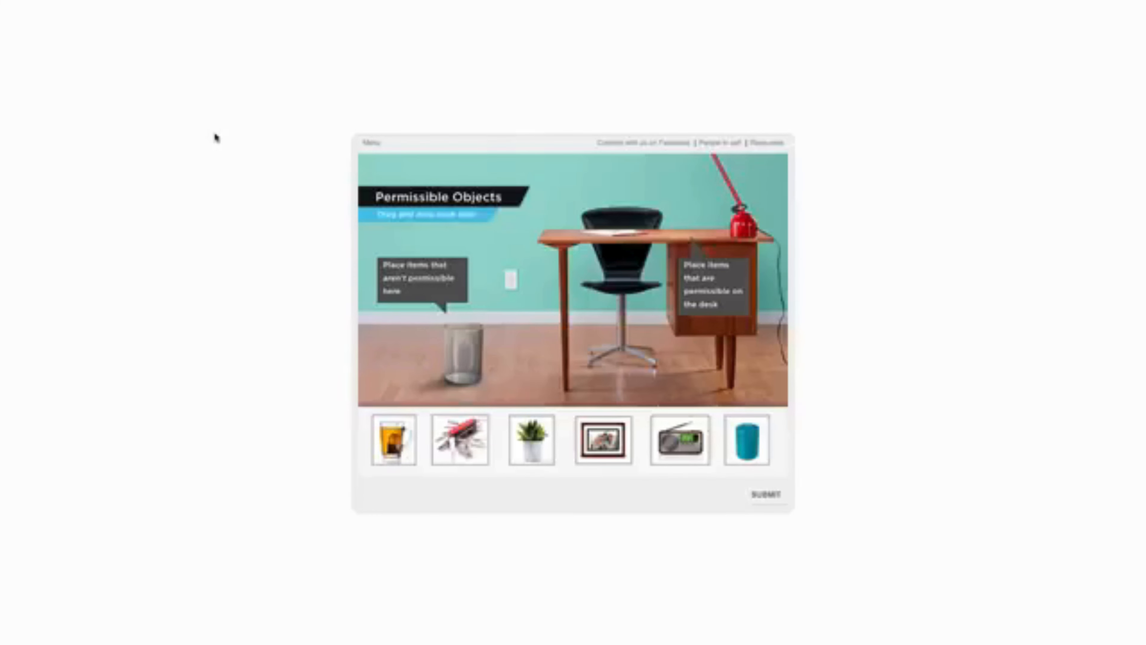
Step: Try the Permissible Objects example: place the mug, plant and framed photo on the desk, and the knife, radio and teal cylinder by the trash can
left_click_drag(391, 441, 618, 224)
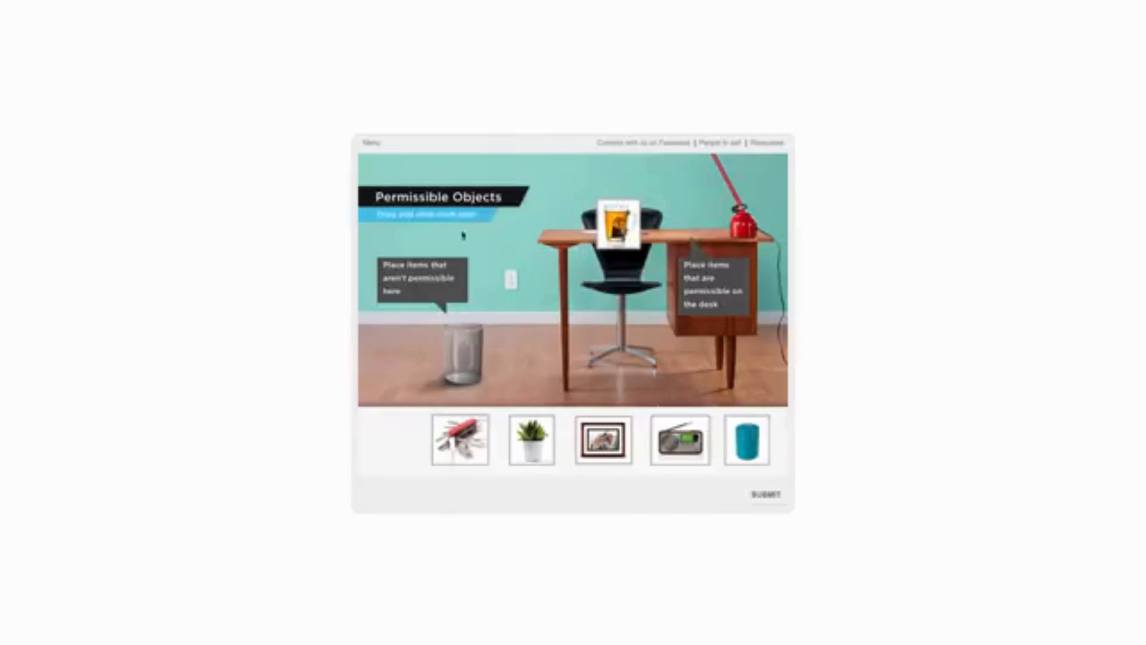
left_click_drag(460, 440, 462, 352)
left_click_drag(521, 461, 663, 253)
left_click_drag(604, 441, 710, 229)
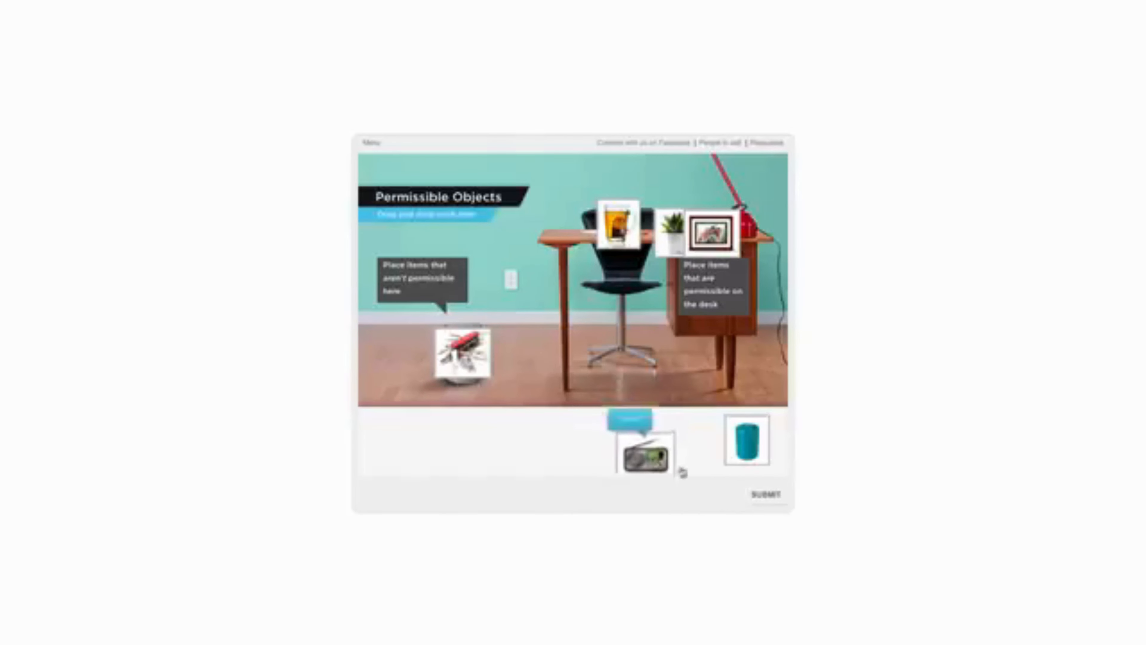
left_click_drag(680, 471, 518, 360)
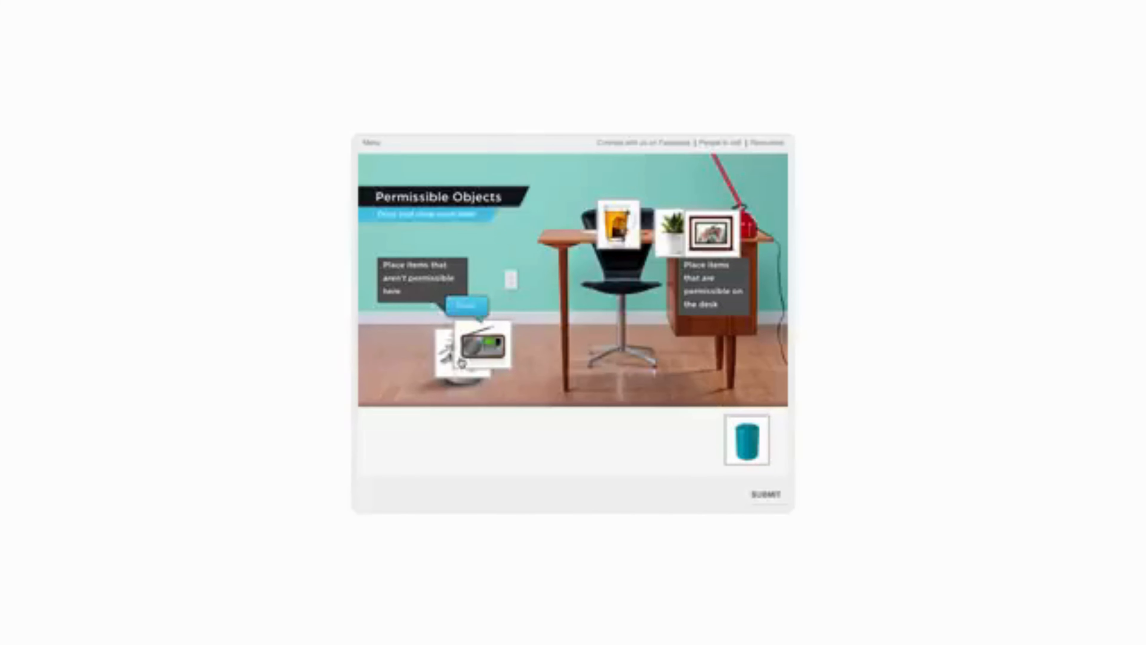
left_click_drag(748, 440, 517, 402)
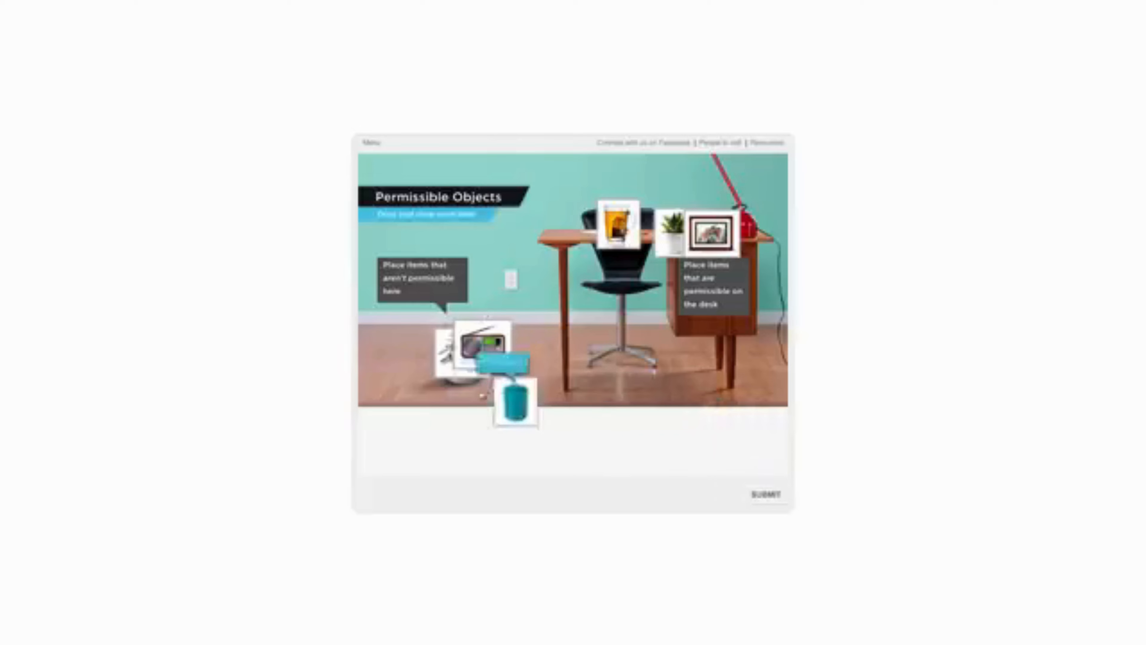
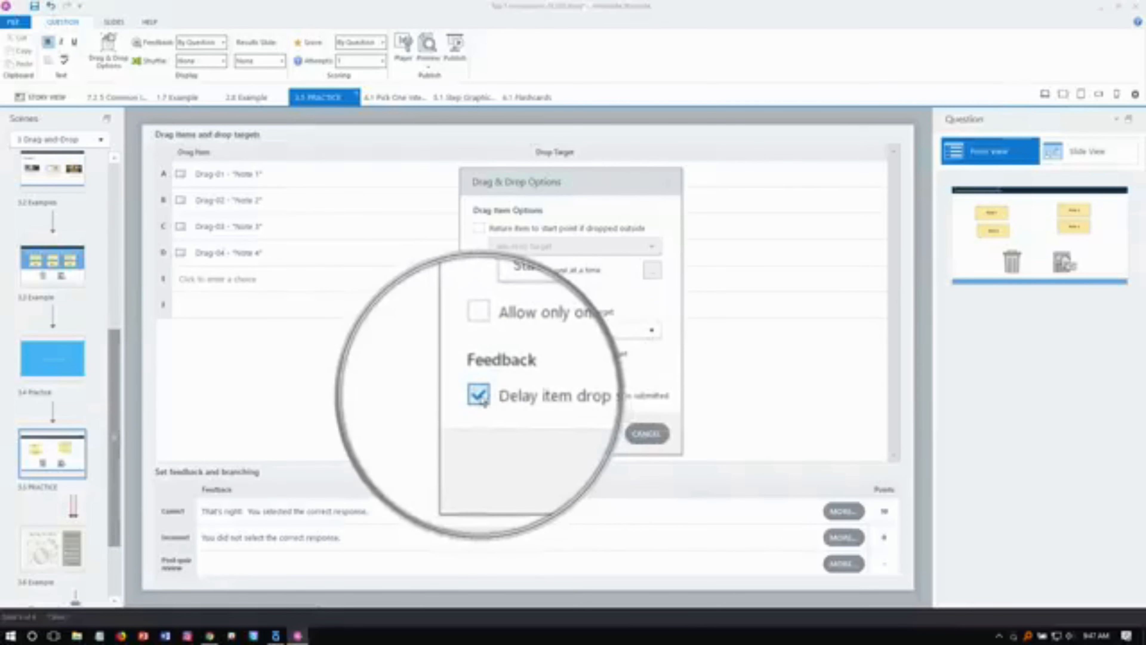
Step: Turn off delaying item drop states until the interaction is submitted, and preview the 3.5 PRACTICE slide
left_click(482, 399)
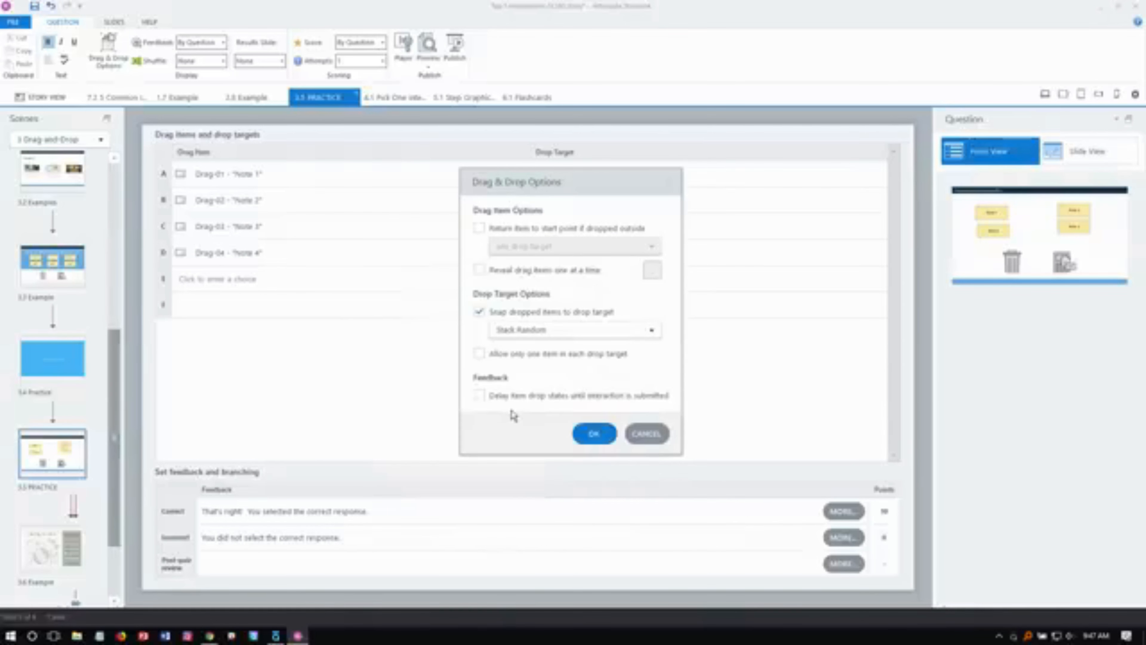
left_click(593, 434)
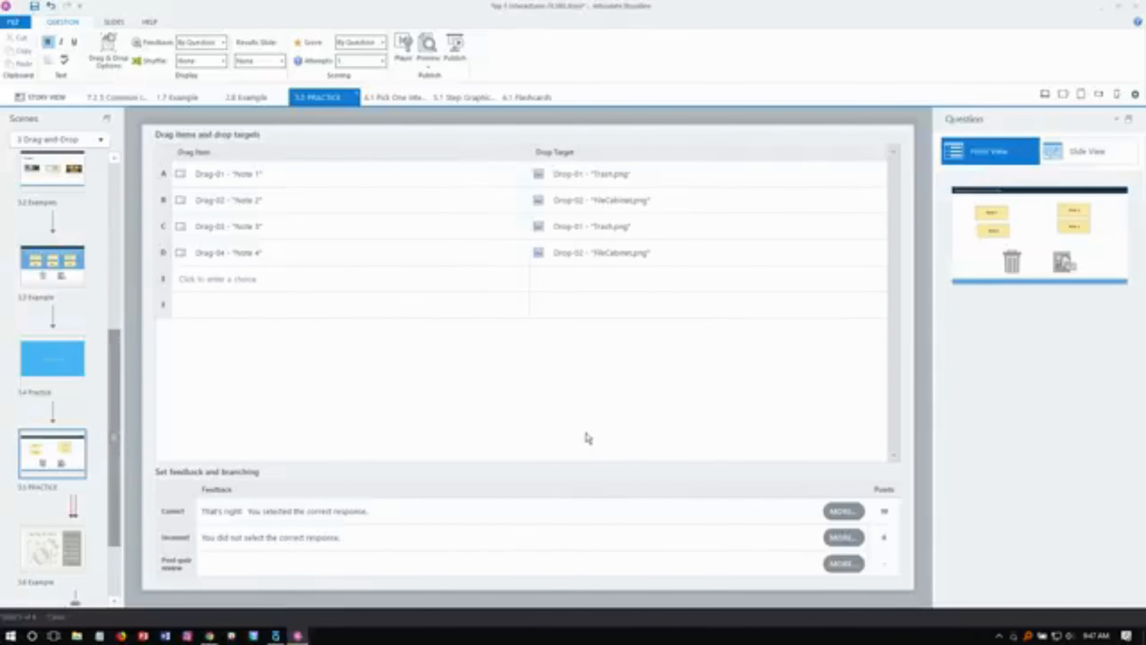
left_click(428, 67)
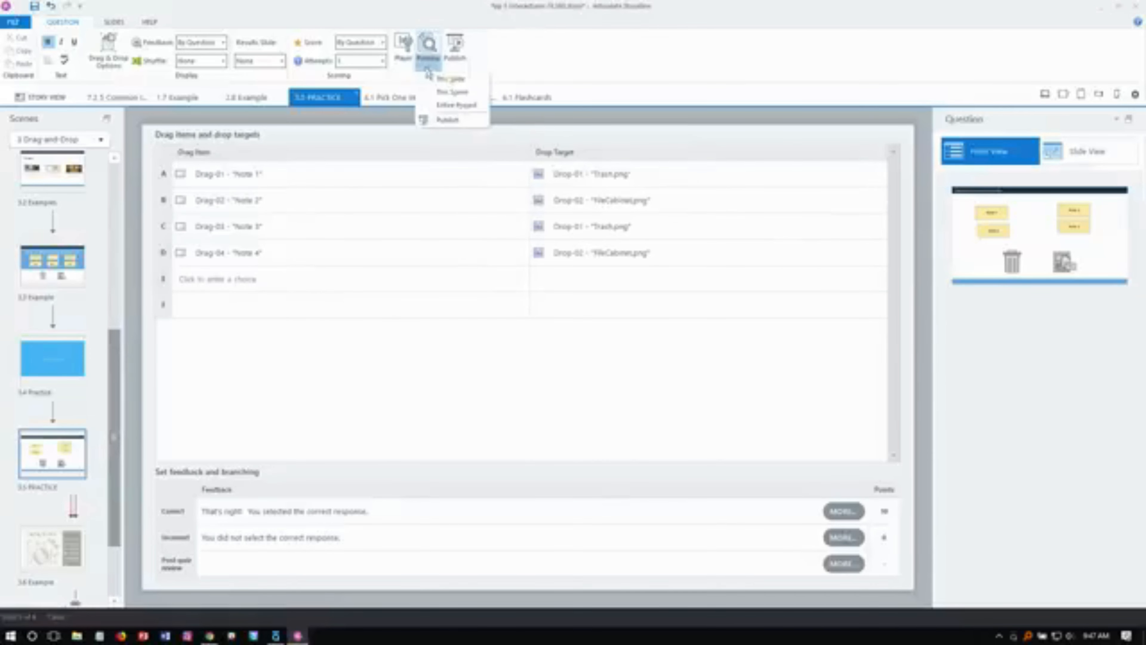
left_click(432, 76)
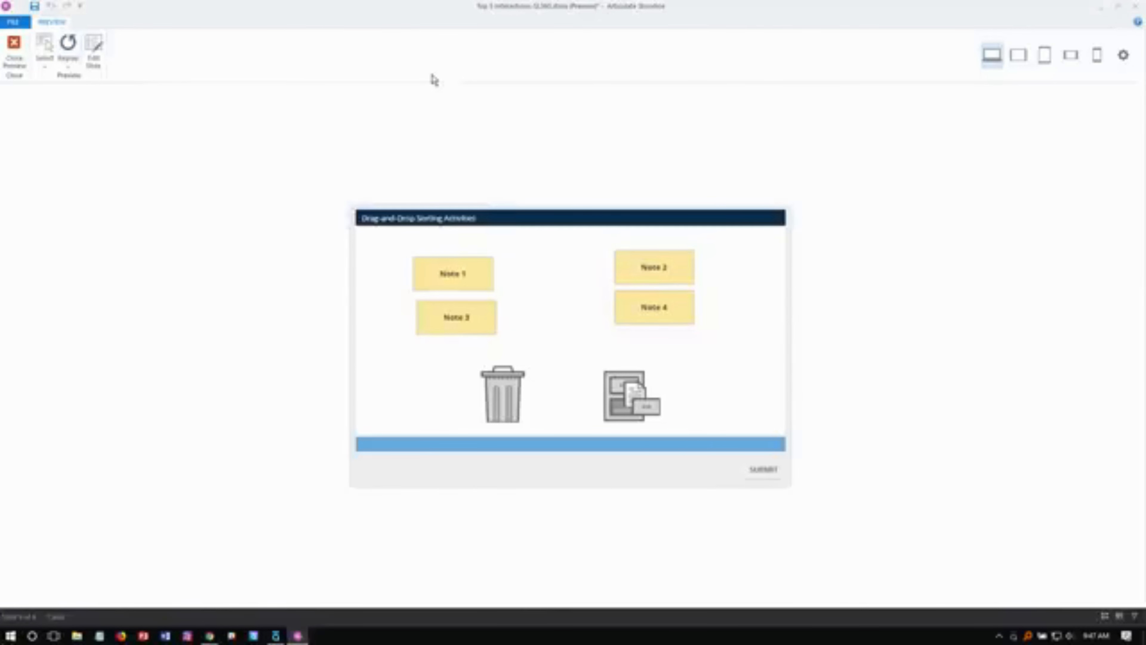
Step: Test the sorting activity by dropping Note 1 and Note 3 on the trash can, and close the preview
left_click_drag(448, 263, 510, 389)
left_click(514, 392)
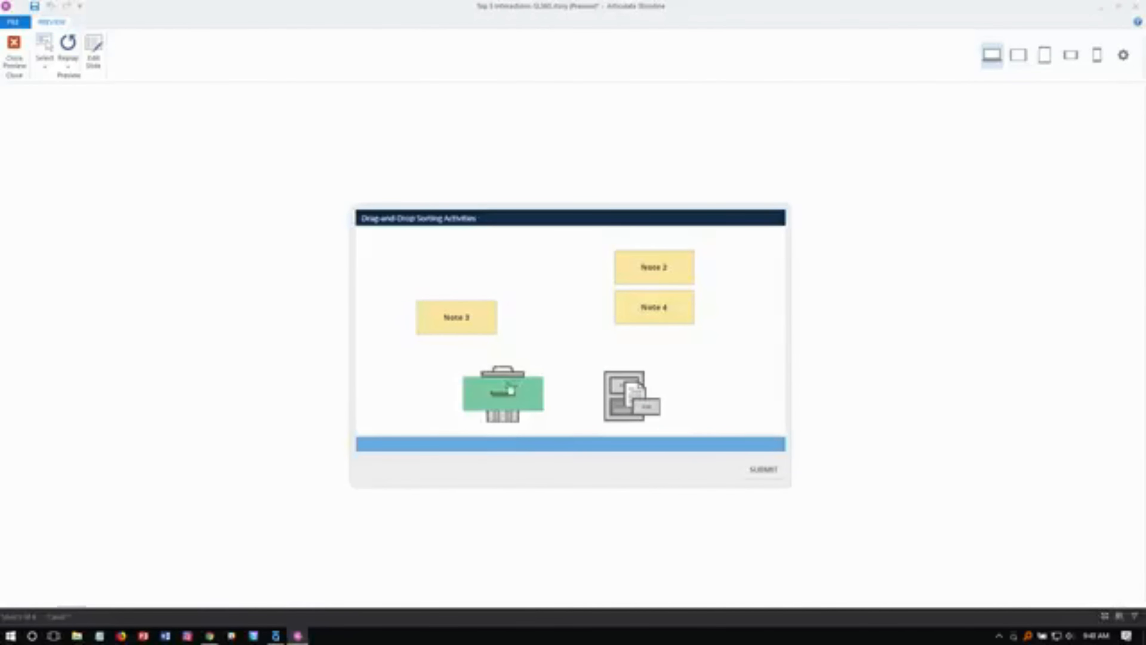
left_click_drag(458, 326, 494, 407)
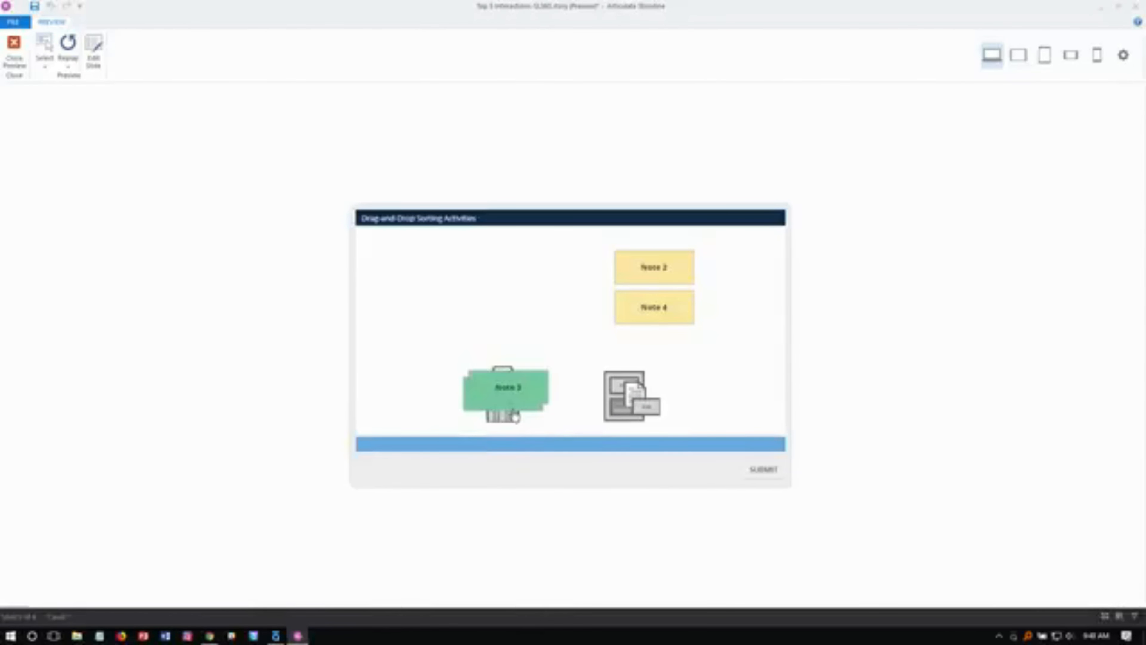
left_click(18, 60)
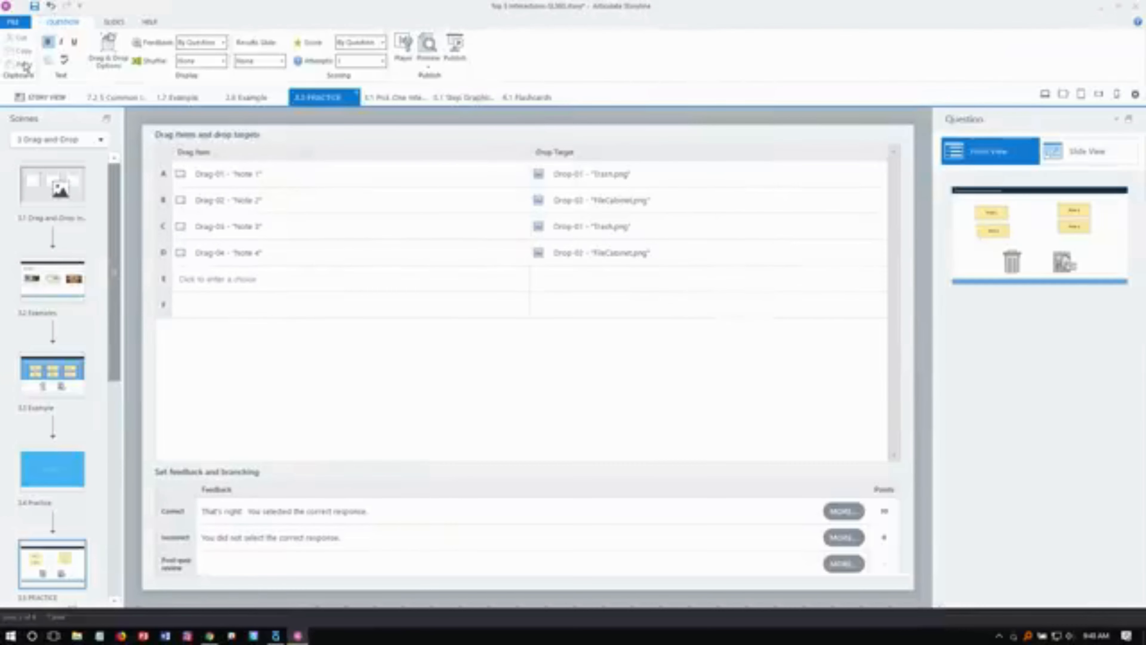
Step: Set dropped items to snap to the drop target with the Free arrangement in the Drag & Drop Options
left_click(109, 66)
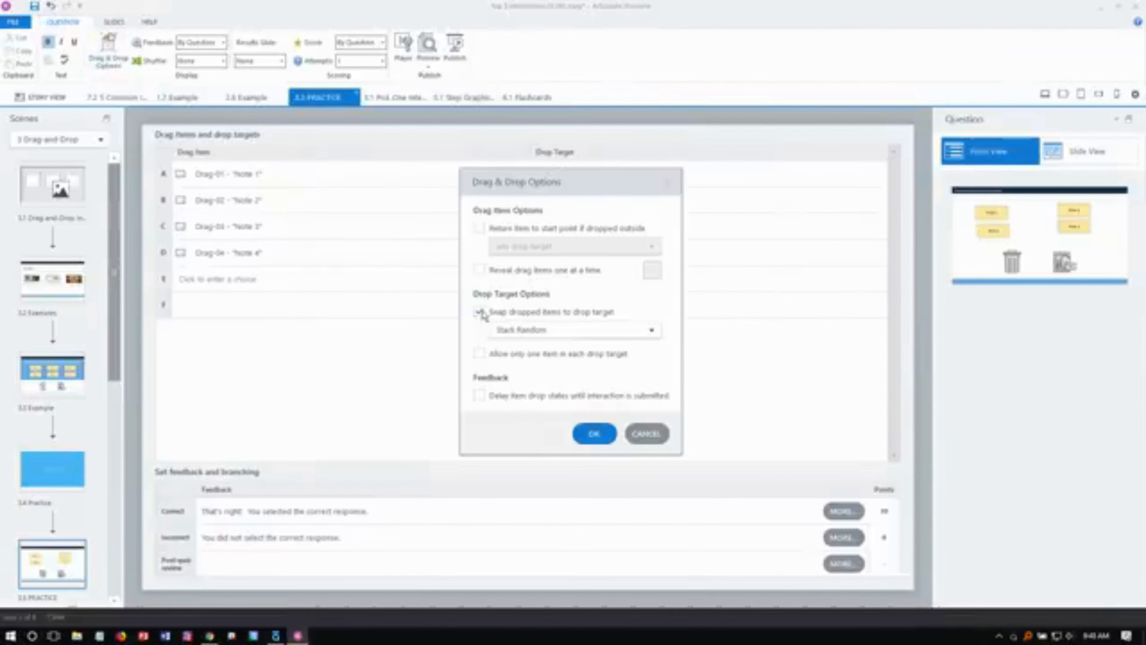
left_click(536, 337)
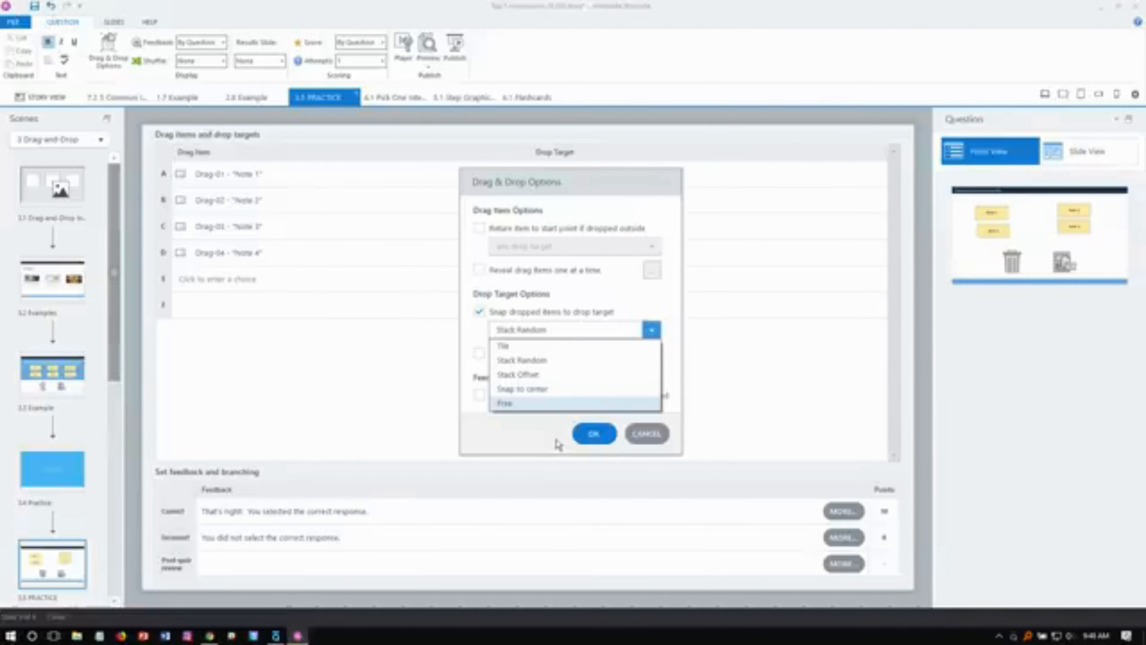
left_click(504, 403)
left_click(594, 434)
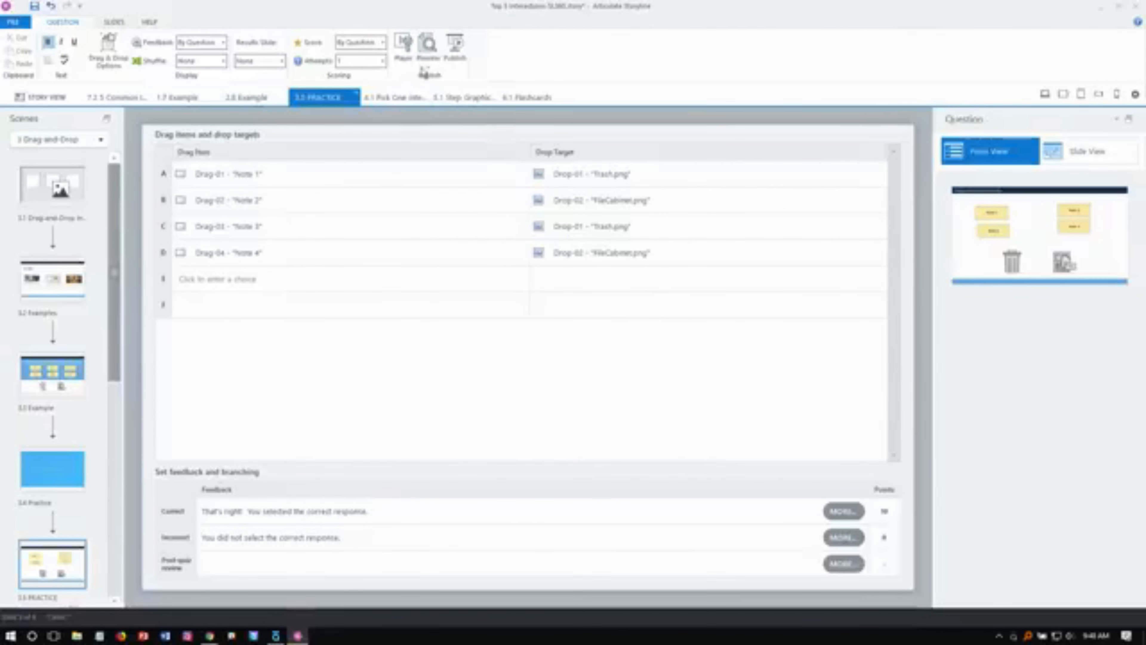
Step: Preview the slide again and drop Note 3 on the trash can to test the Free snapping
left_click(428, 66)
left_click(431, 79)
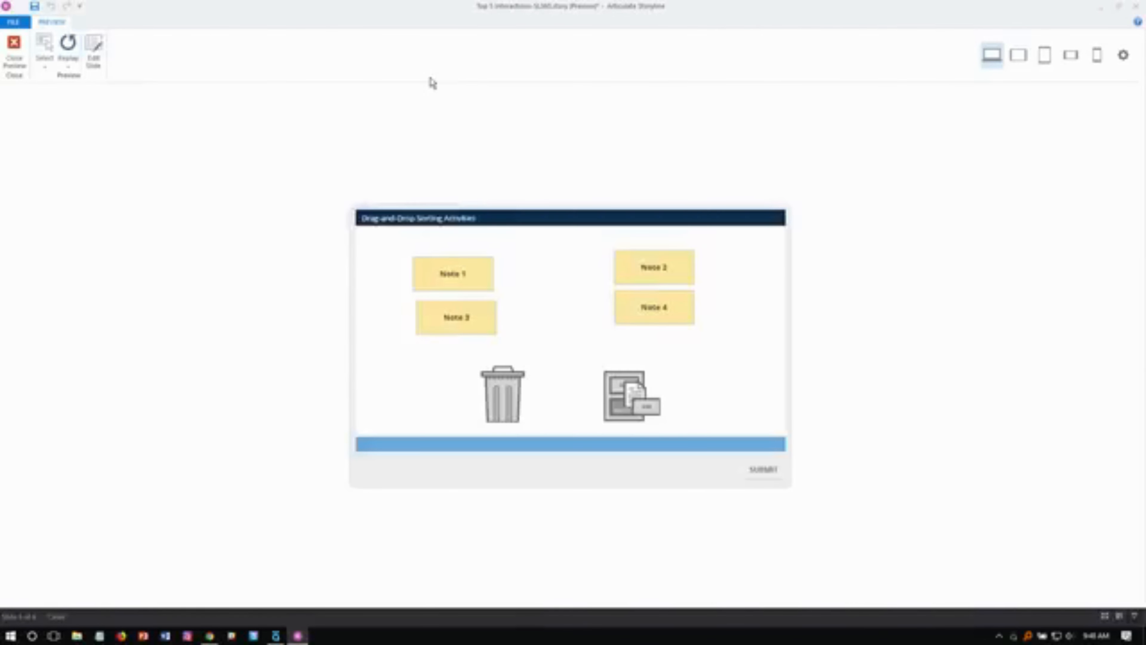
left_click_drag(417, 310, 524, 392)
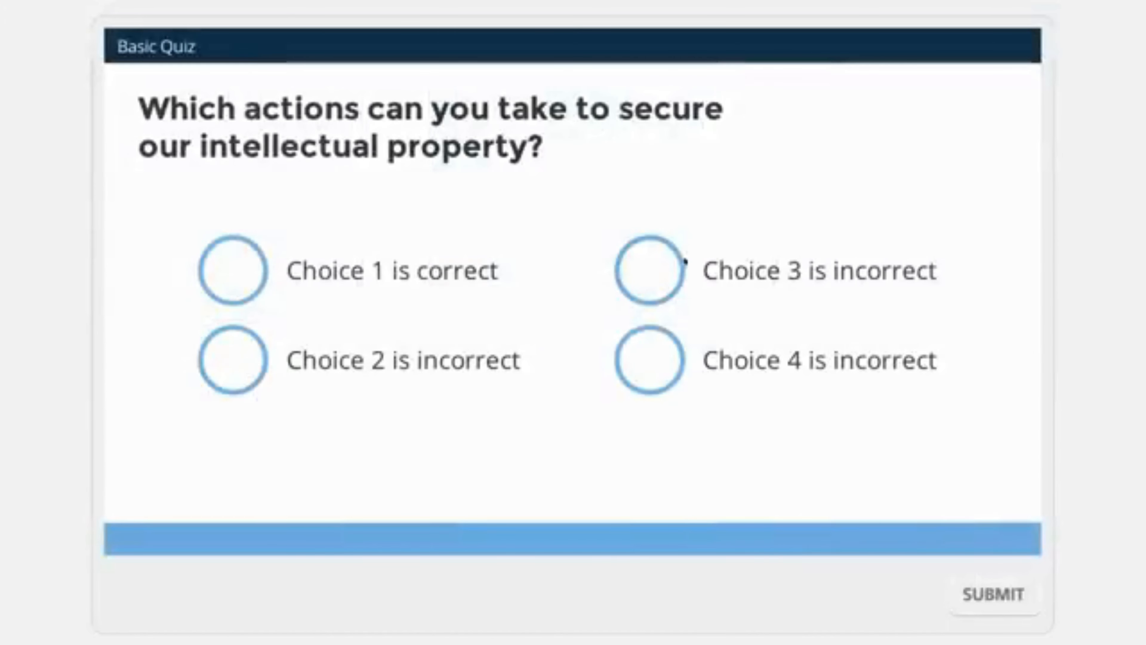
Step: Try the different choices on the Basic Quiz question, and submit Choice 1 as the answer
left_click(677, 266)
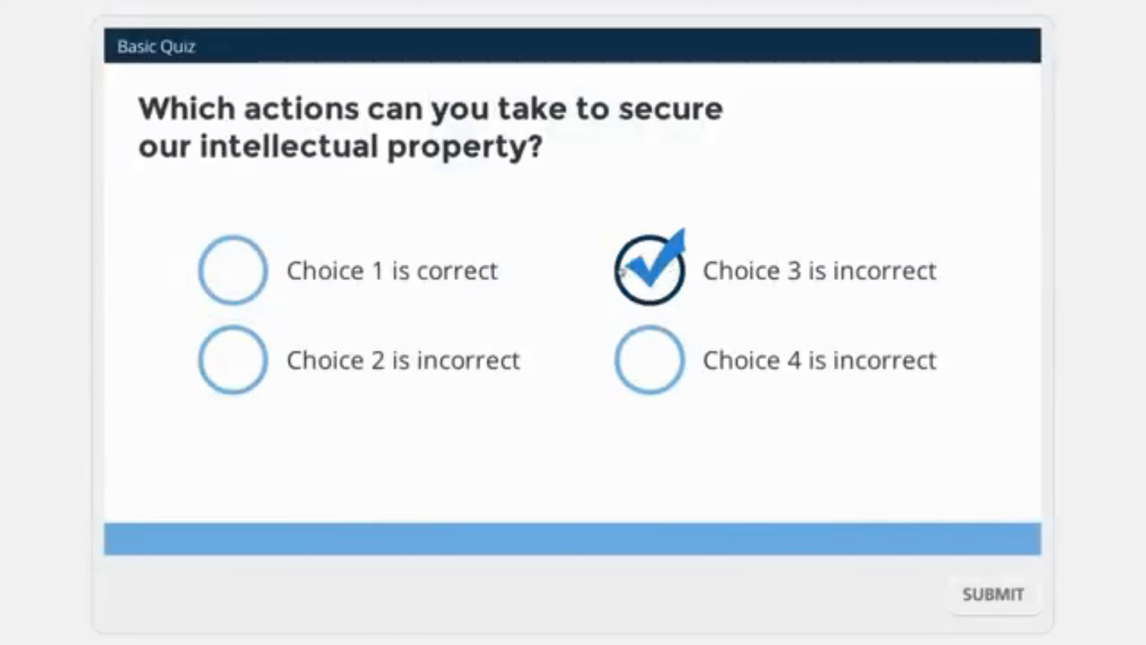
left_click(634, 358)
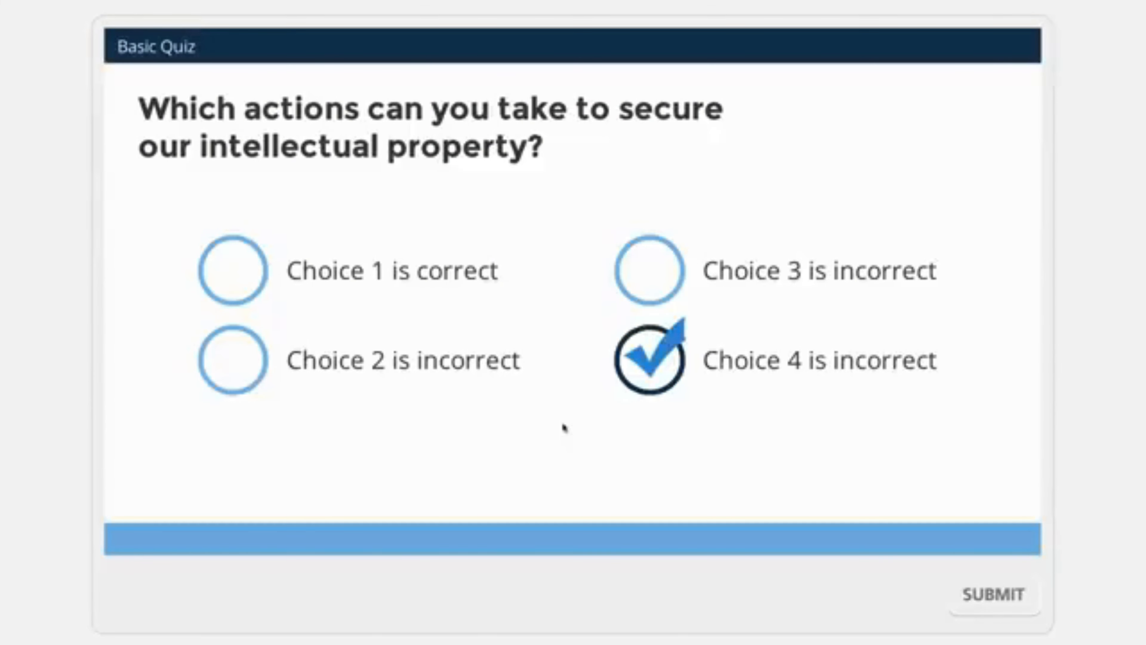
left_click(232, 385)
left_click(234, 293)
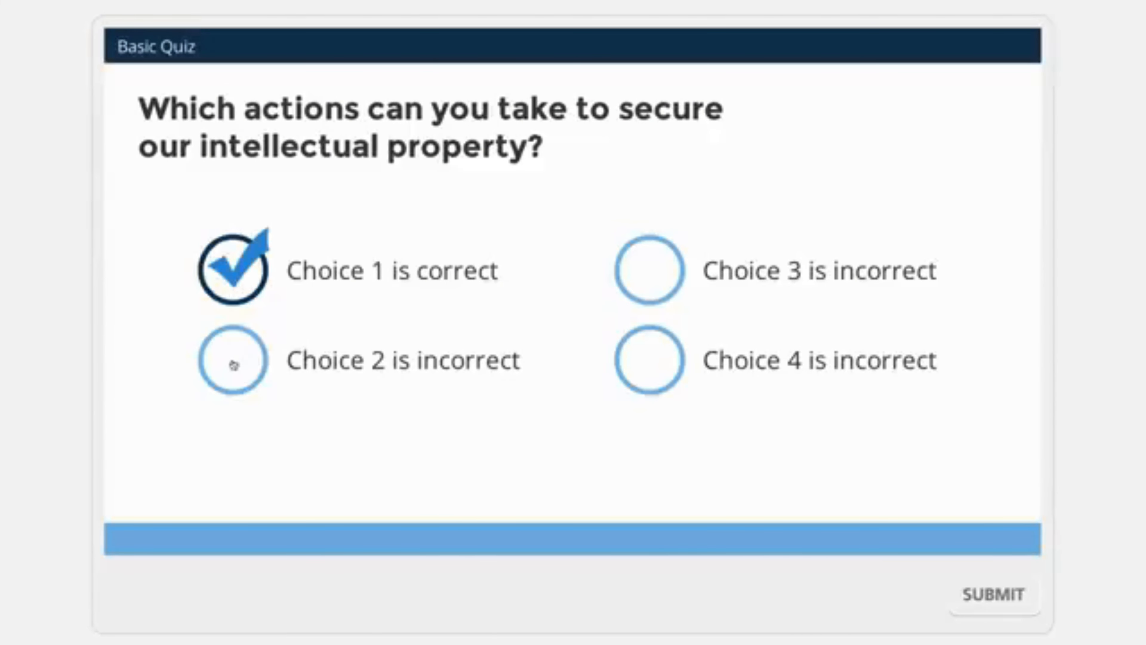
left_click(233, 365)
left_click(240, 297)
left_click(978, 606)
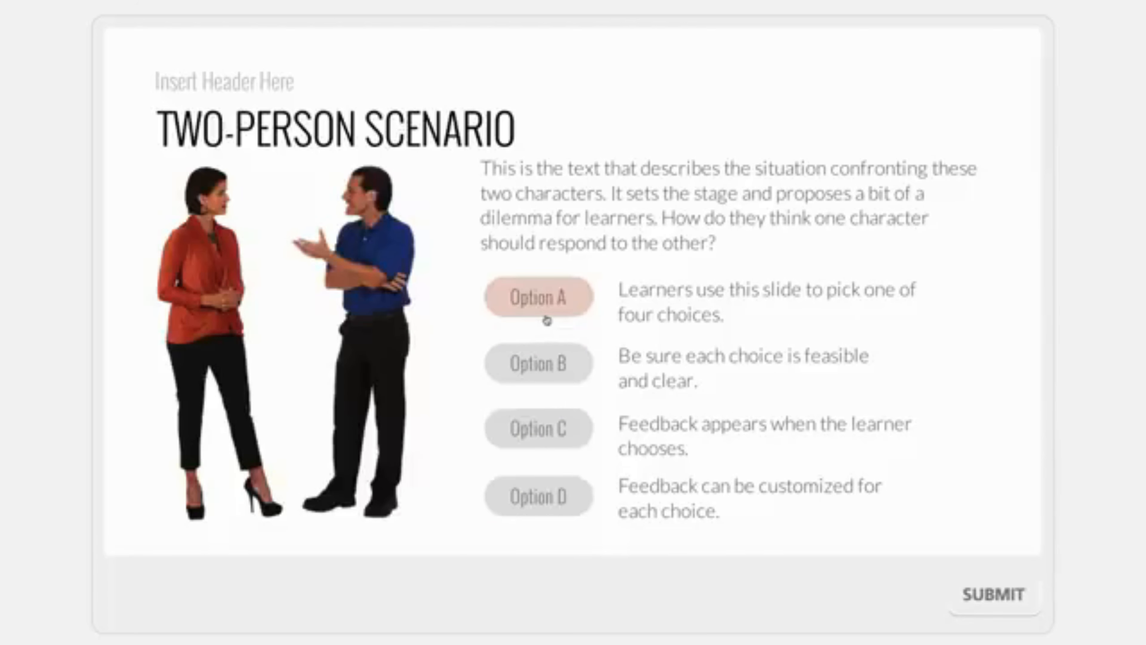
Step: Answer the Two-Person Scenario question with Option A, submit it, and continue past the feedback
left_click(550, 302)
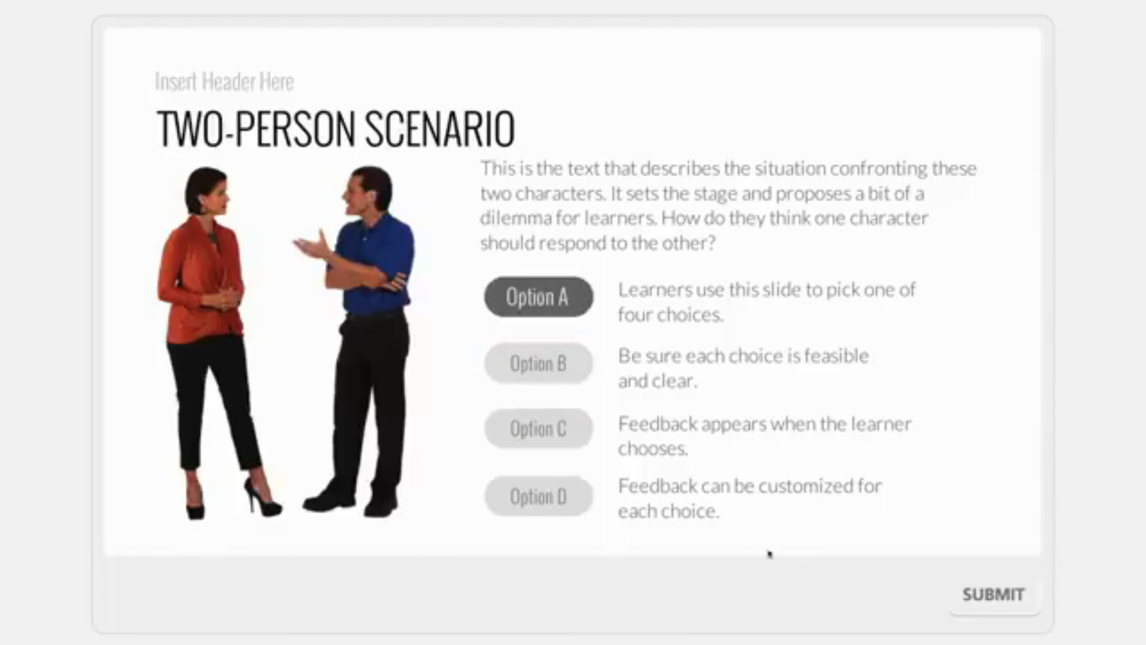
left_click(964, 595)
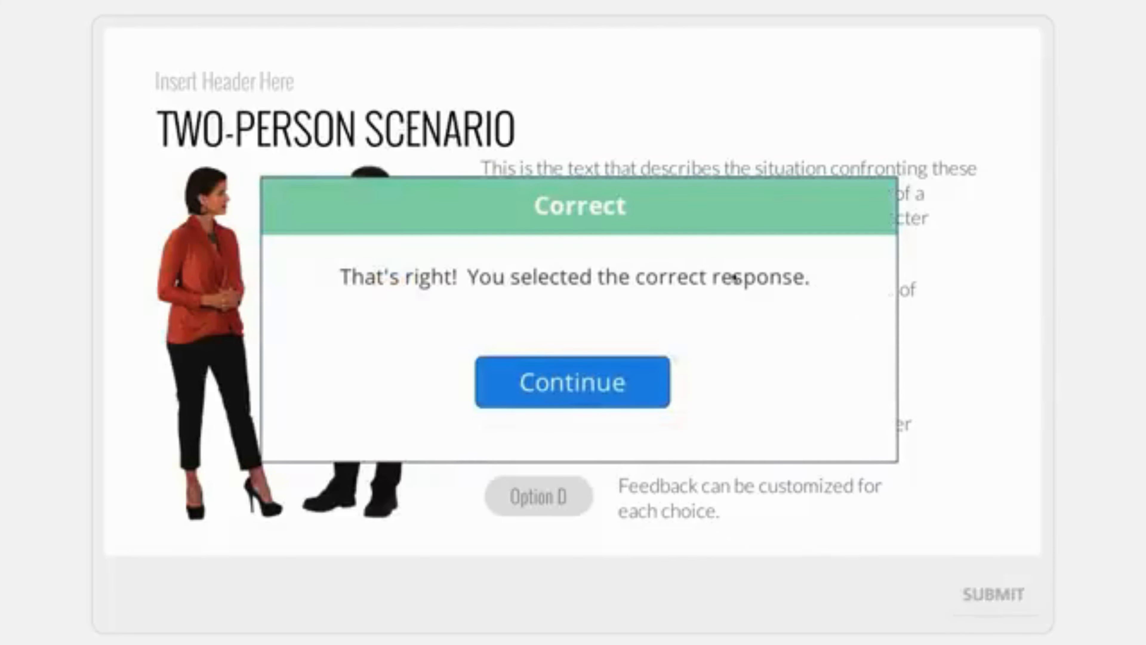
left_click(616, 376)
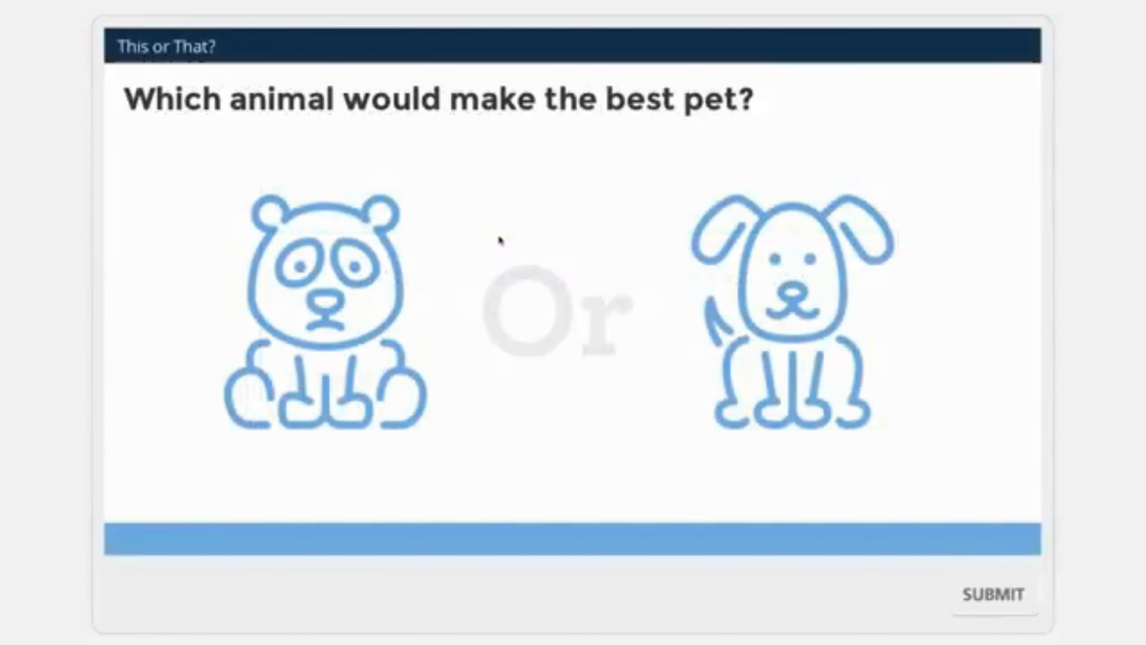
Step: Switch between the panda and the dog in the This or That question, and submit the dog as the answer
left_click(392, 296)
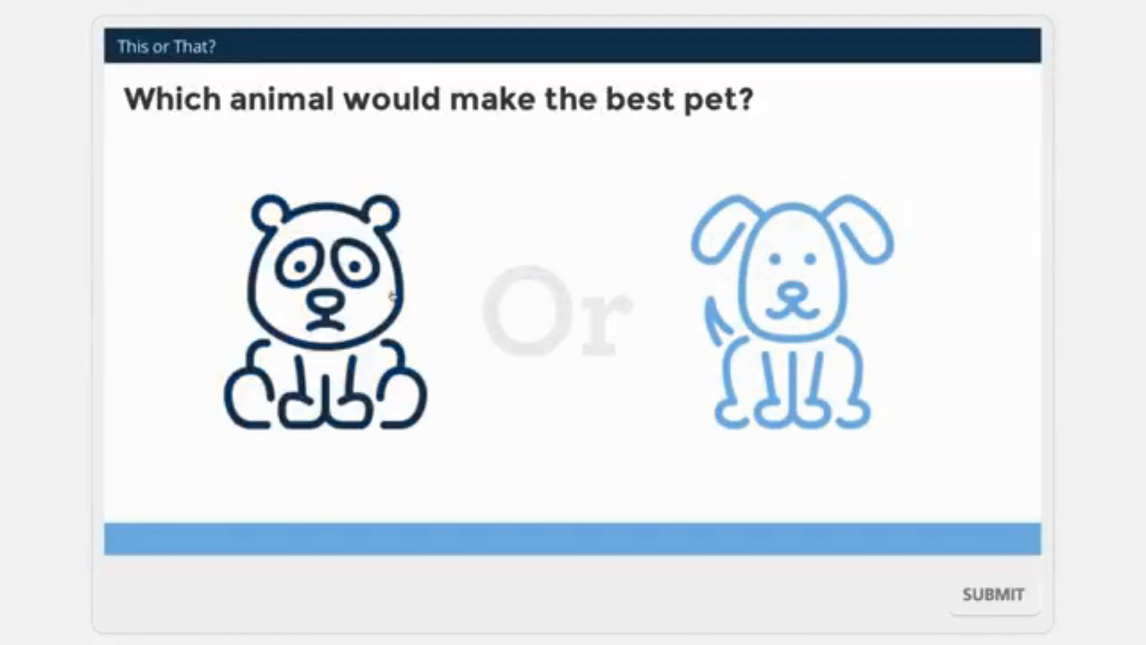
left_click(768, 368)
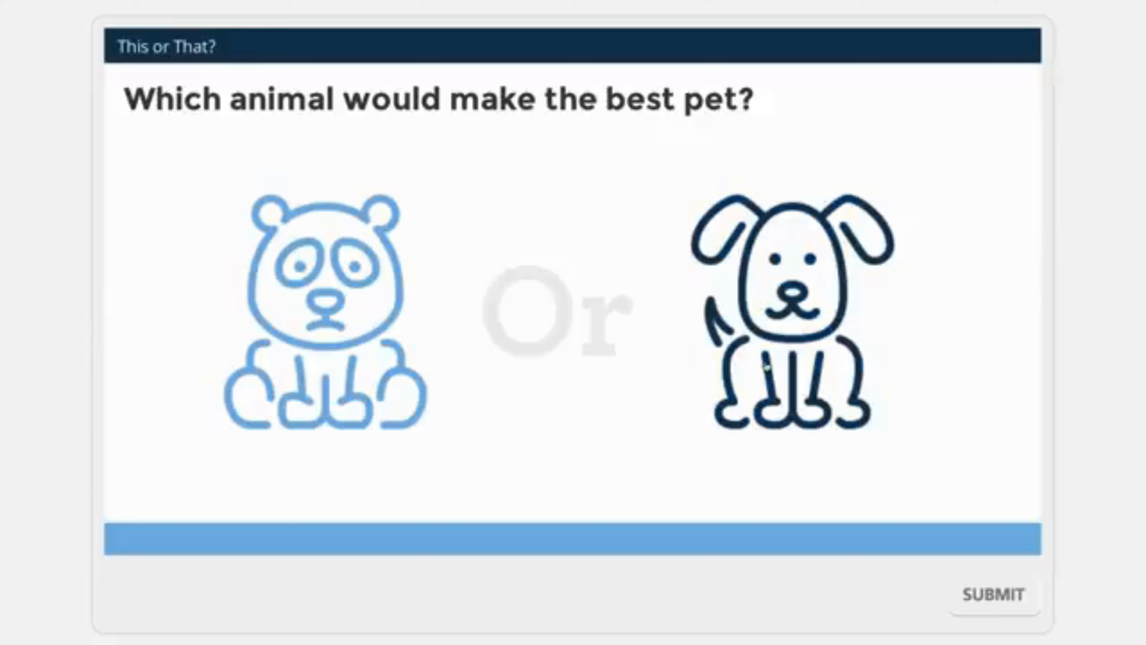
left_click(379, 336)
left_click(808, 411)
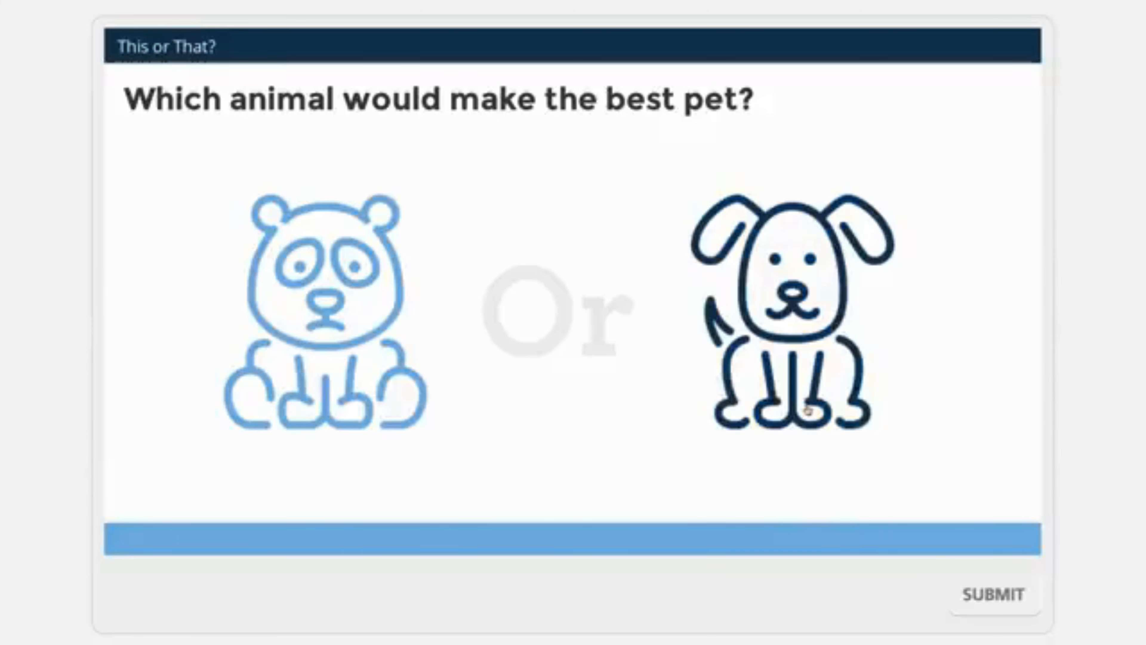
left_click(960, 595)
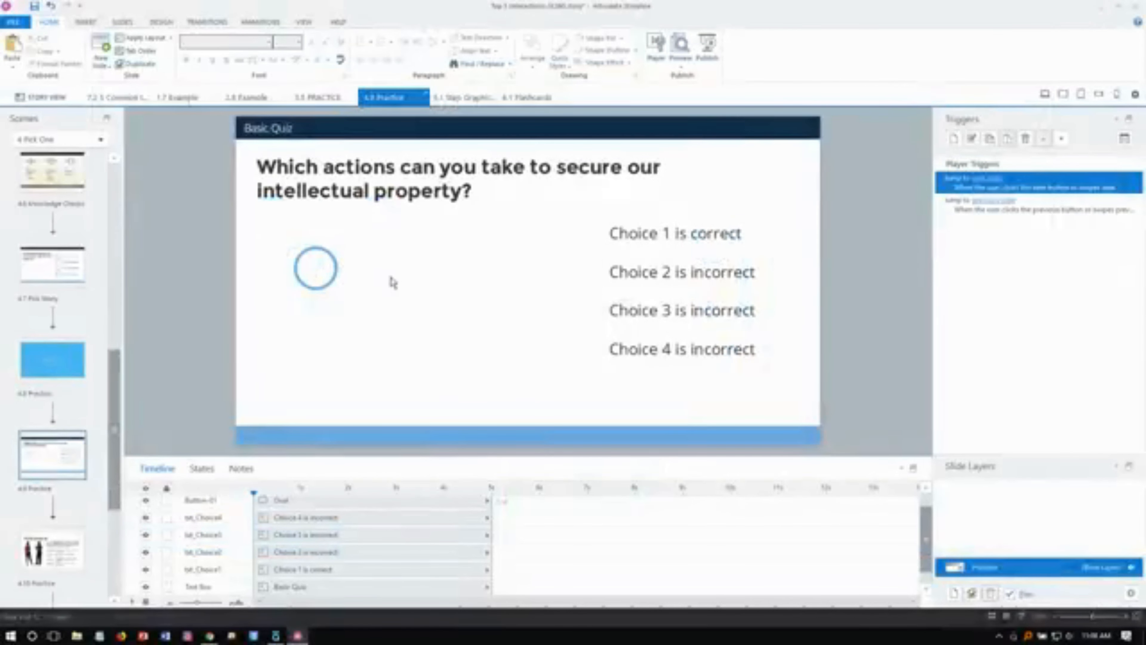
Step: Inspect the checkmark picture and the oval in the circle button's Selected state, and finish editing states
left_click(320, 273)
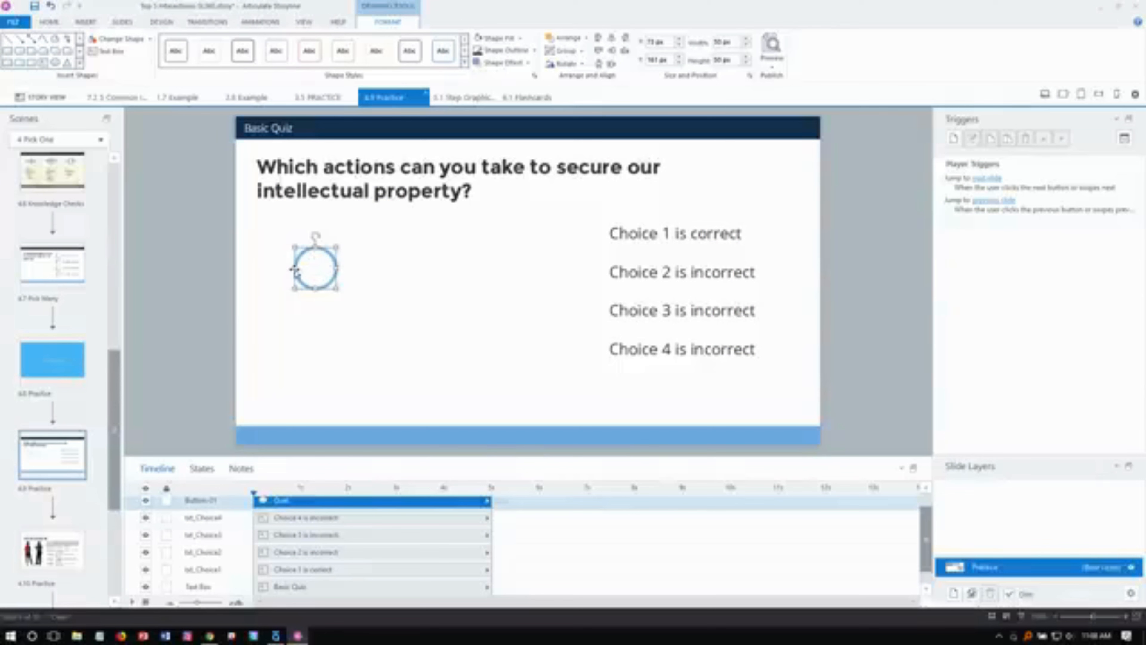
left_click(201, 468)
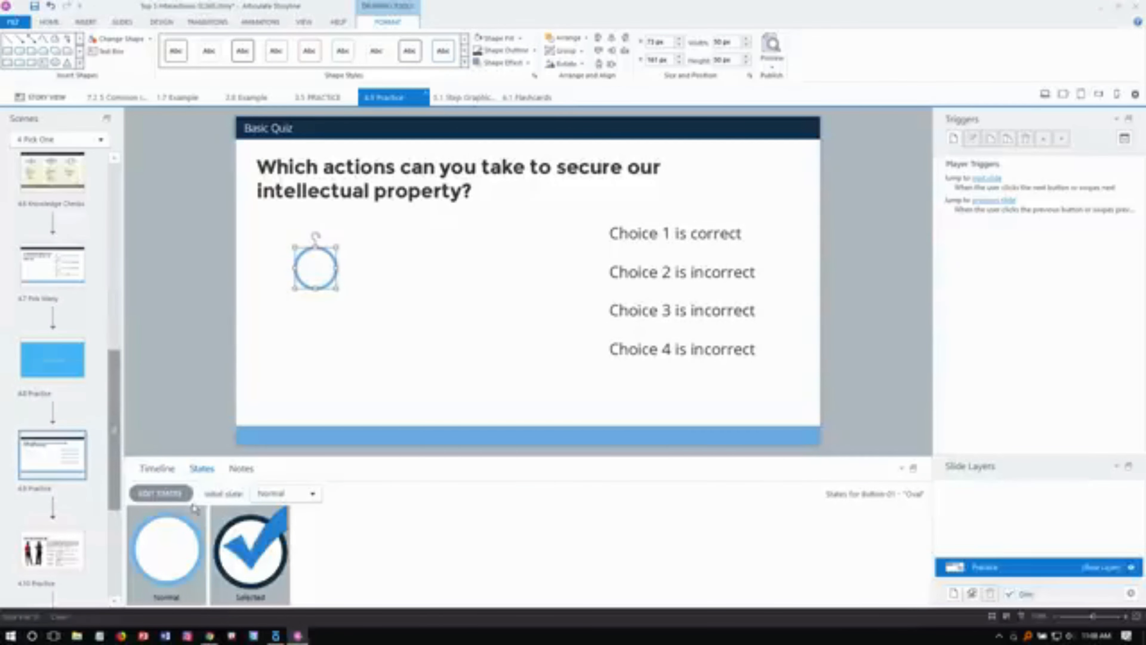
left_click(244, 550)
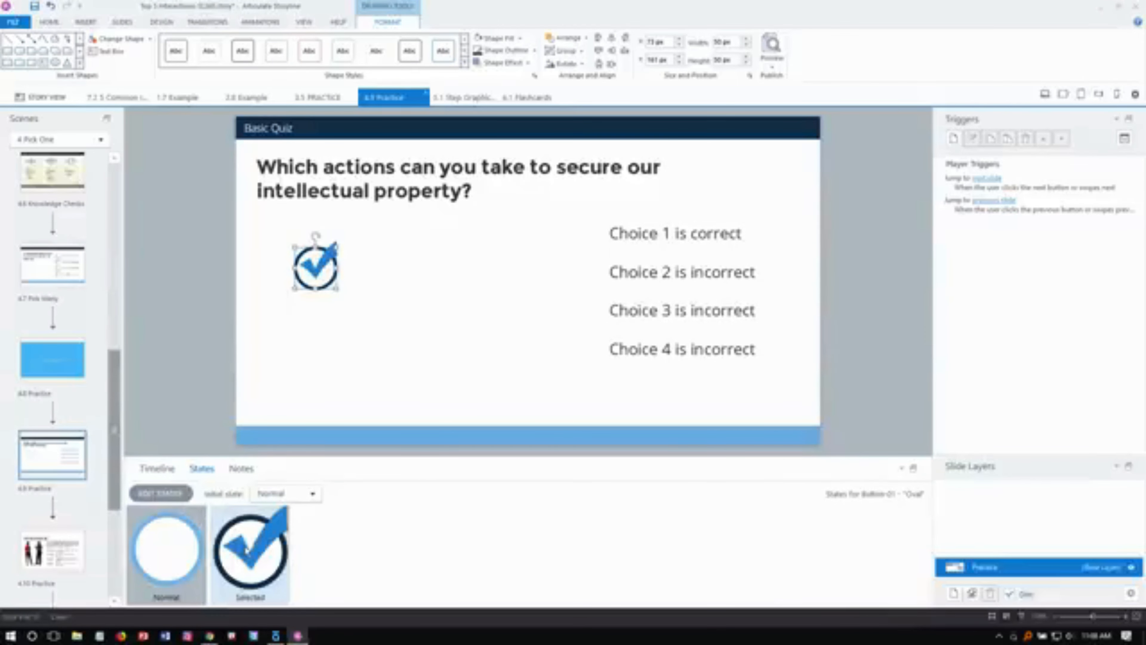
double_click(246, 550)
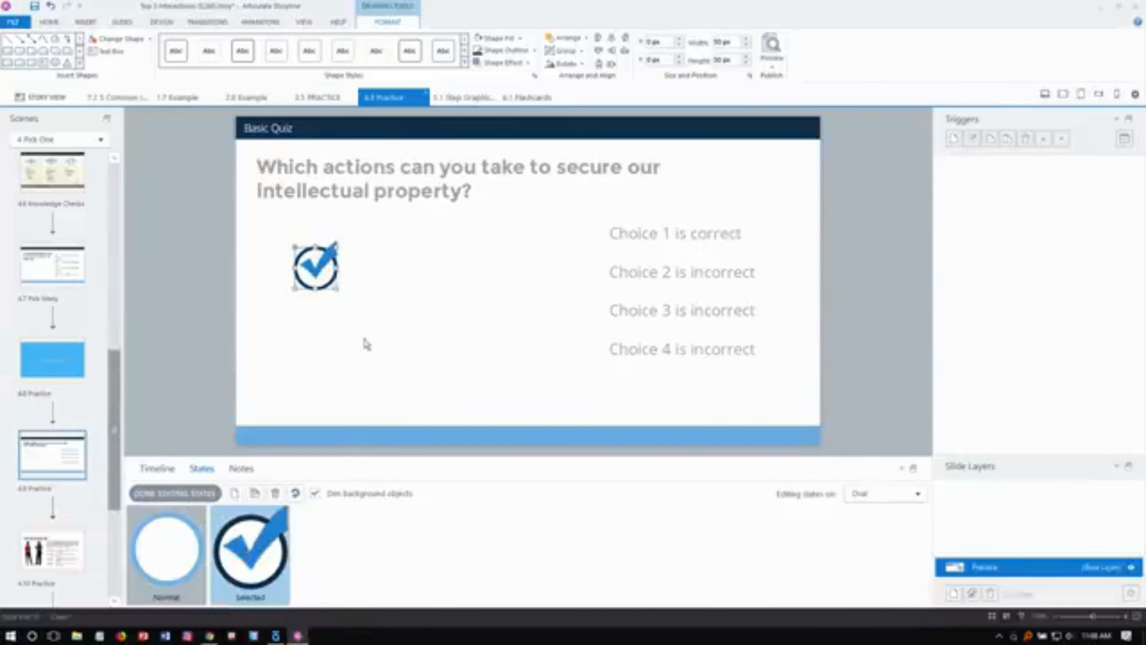
left_click(323, 270)
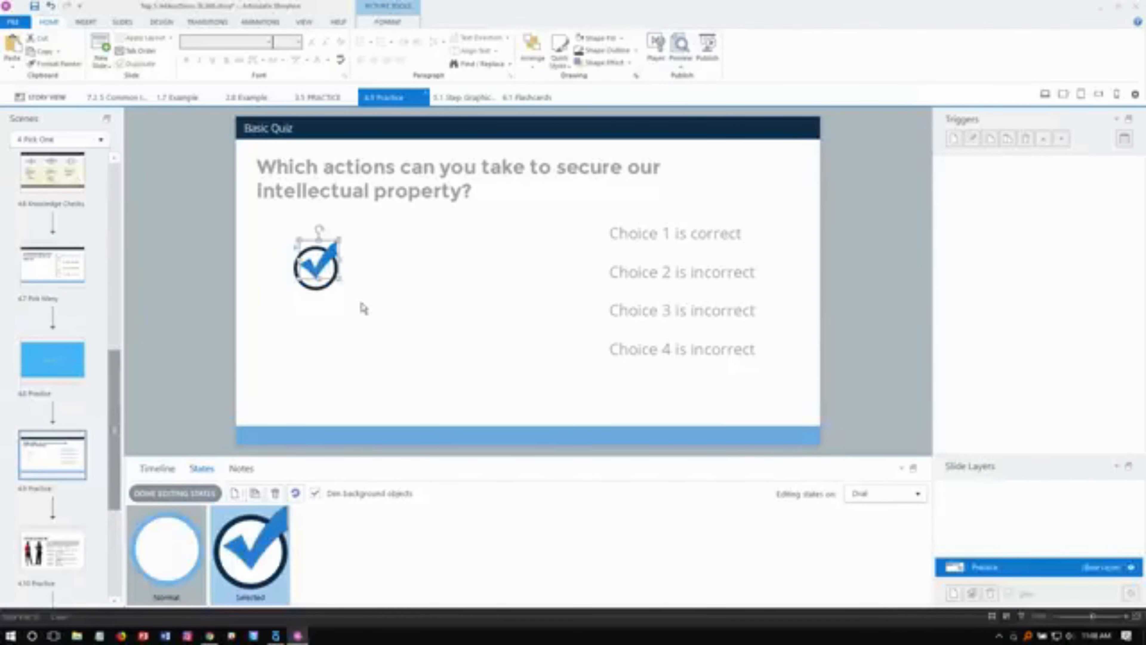
left_click(308, 292)
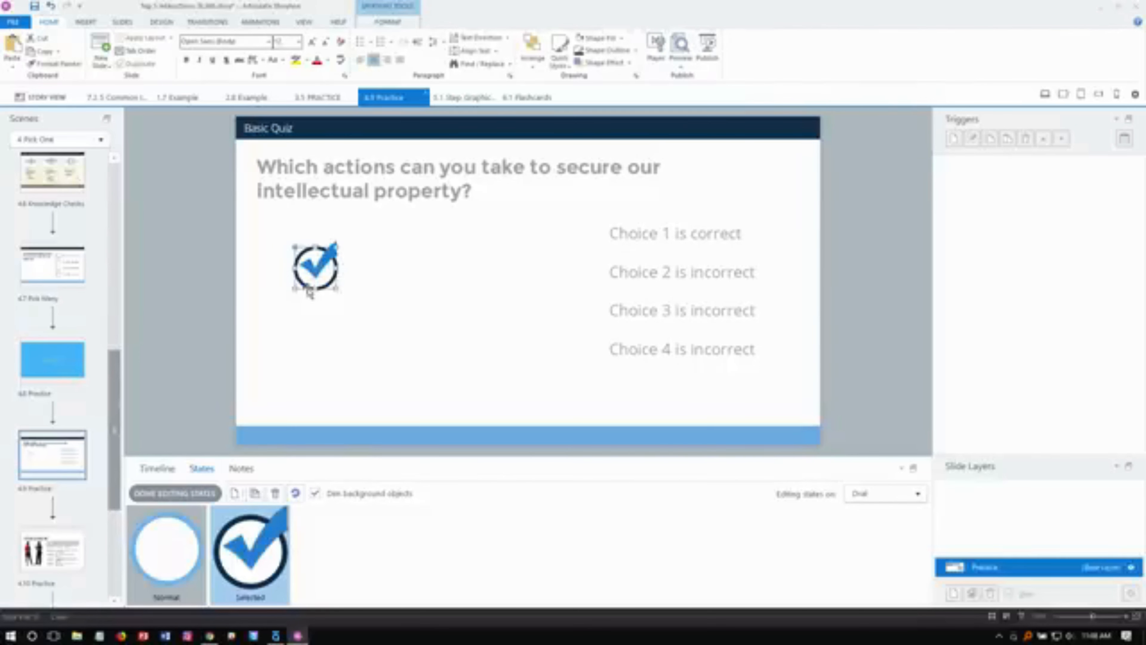
left_click(170, 494)
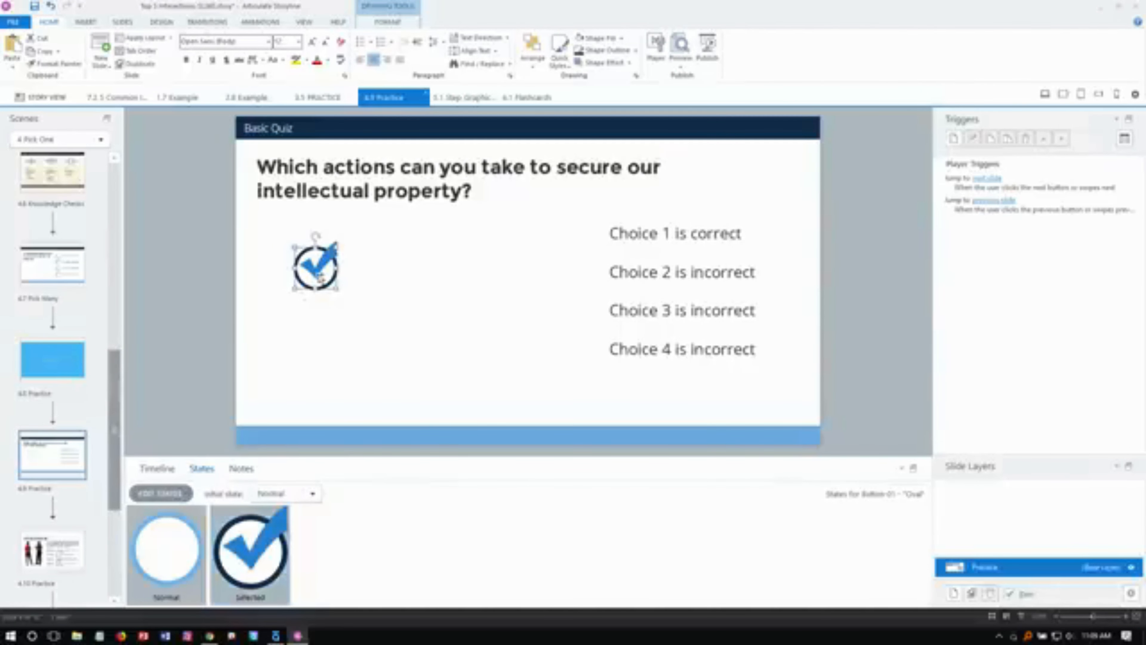
Step: Duplicate the circle button directly below the original, and open the copy's name in the timeline for editing
left_click(264, 368)
left_click(315, 278)
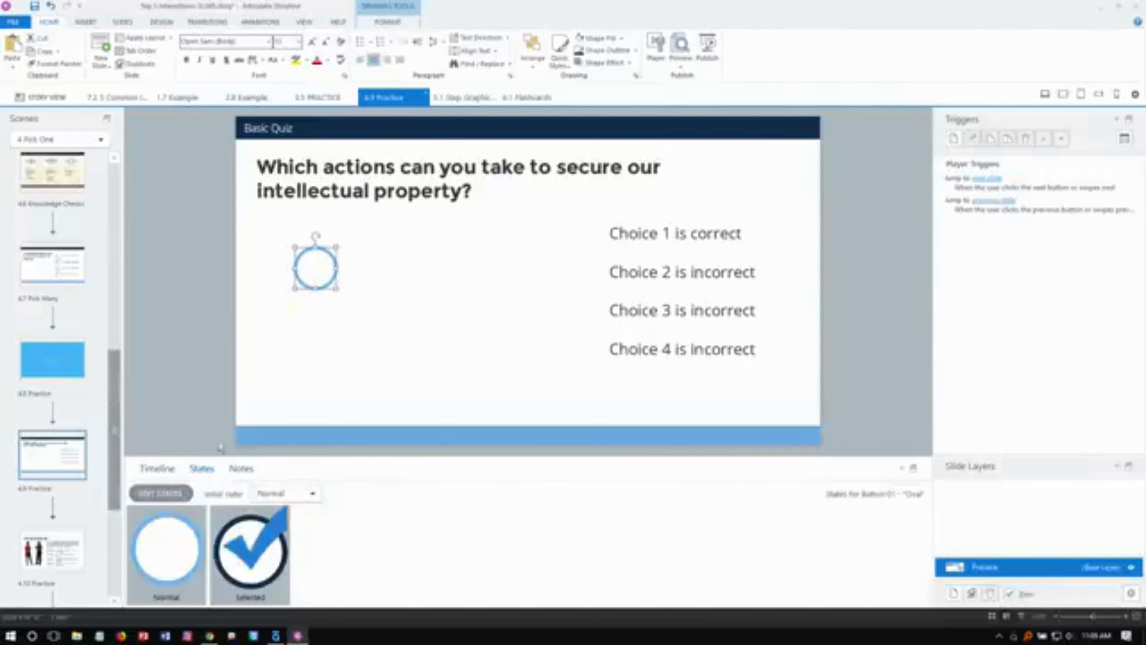
left_click(156, 468)
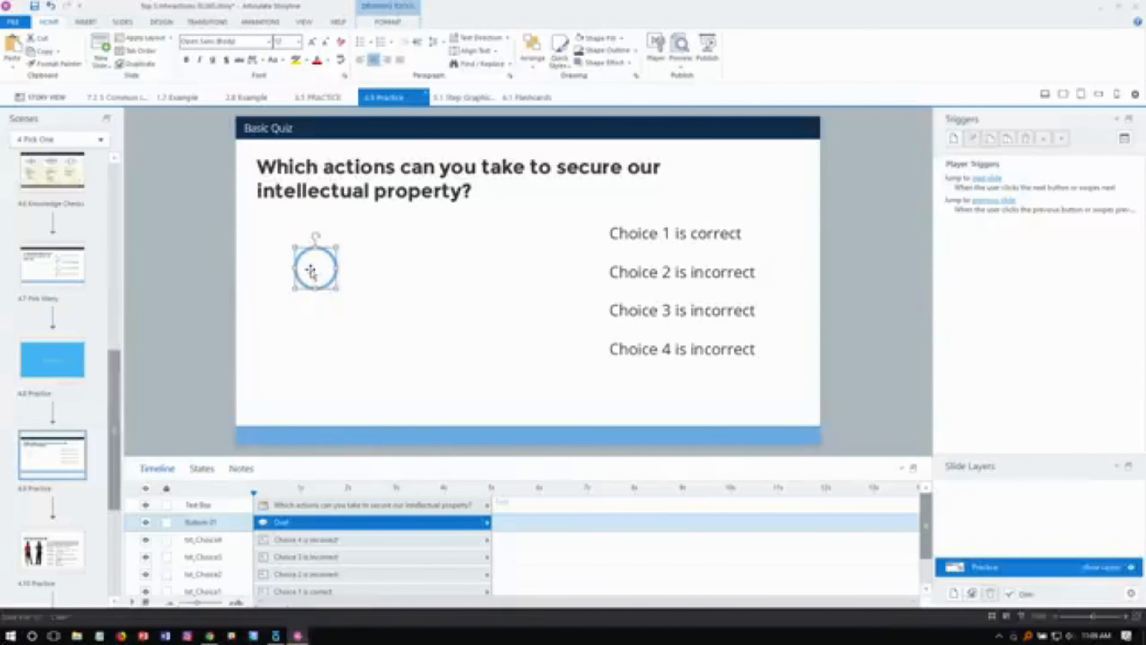
left_click_drag(312, 272, 314, 333)
double_click(204, 504)
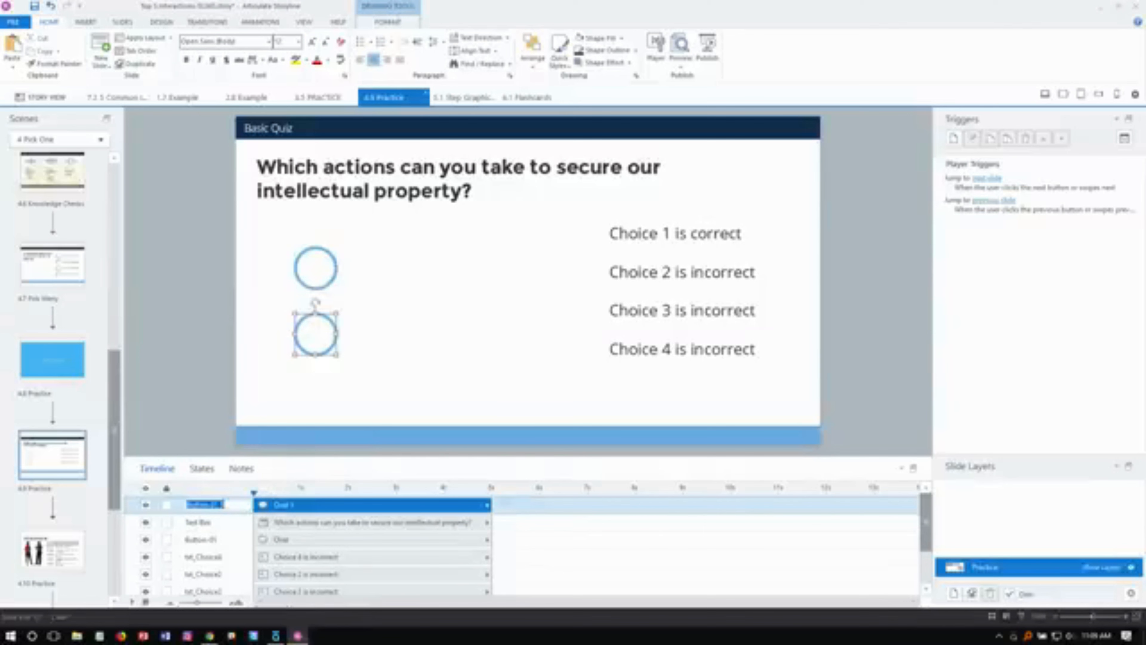
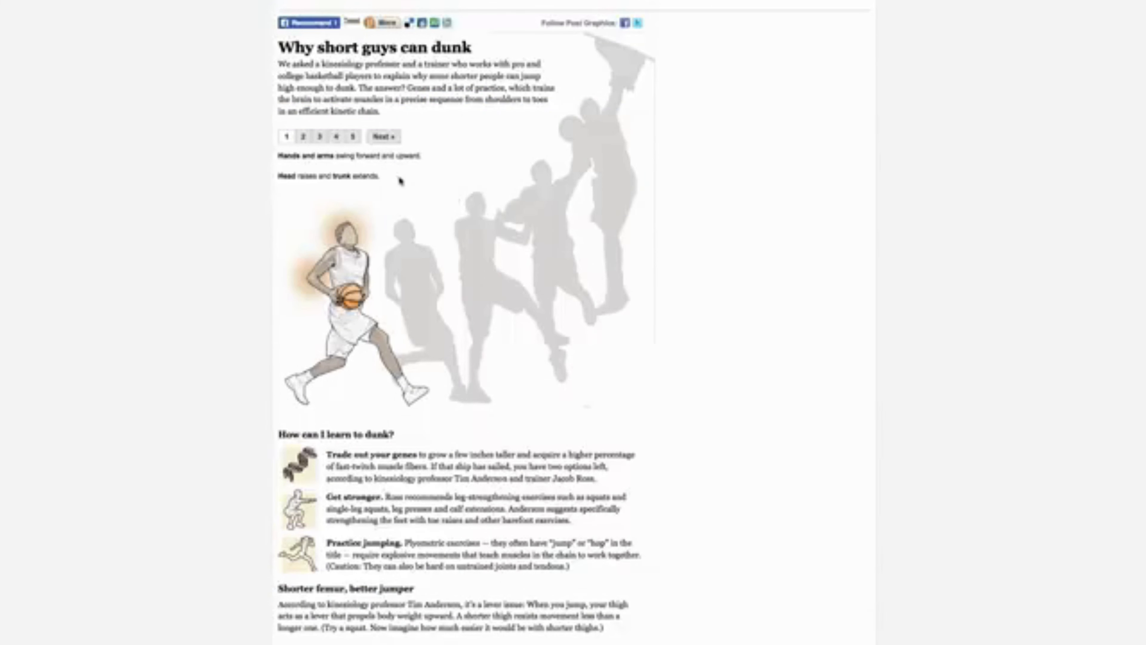
Step: Step through the stages of the "Why short guys can dunk" interactive graphic
left_click(386, 138)
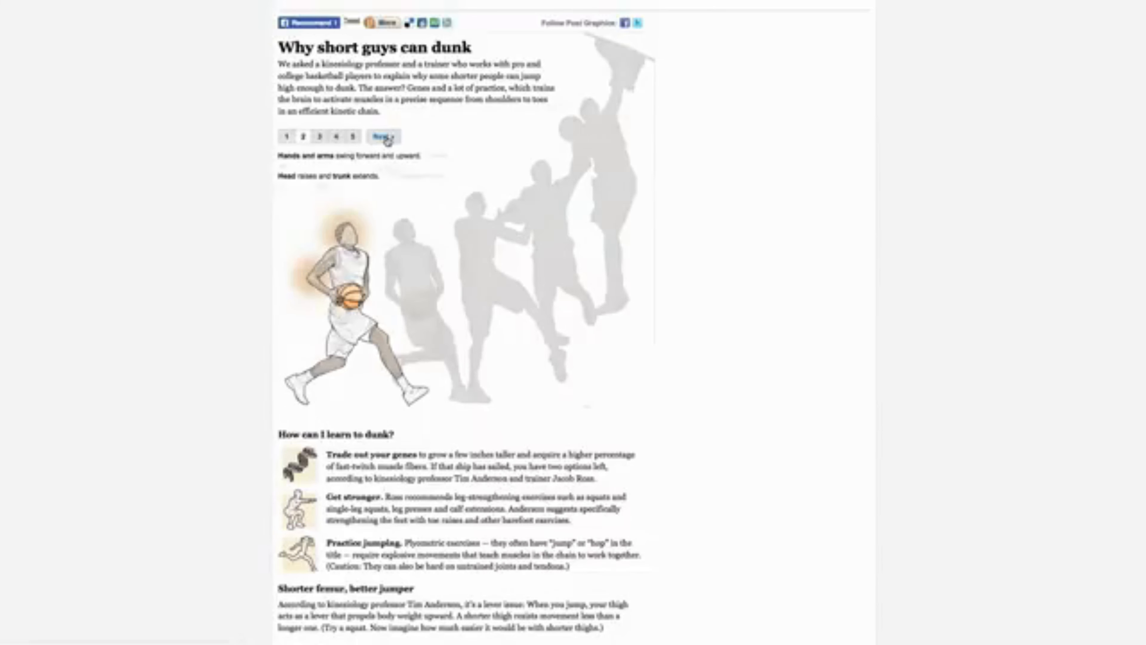
left_click(387, 138)
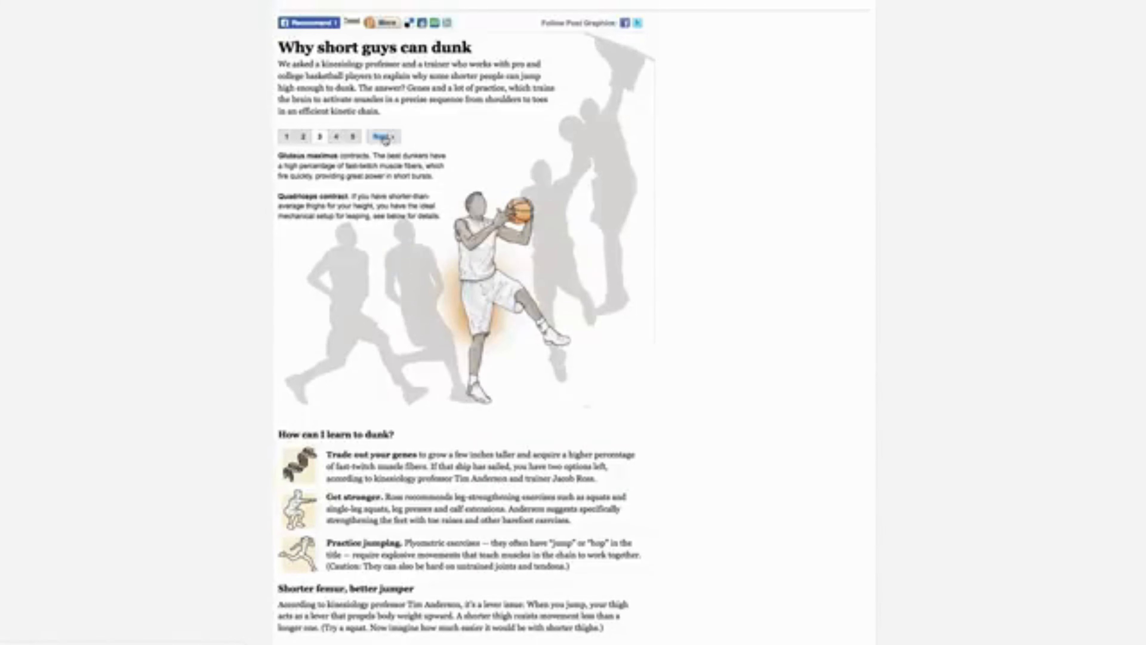
left_click(386, 139)
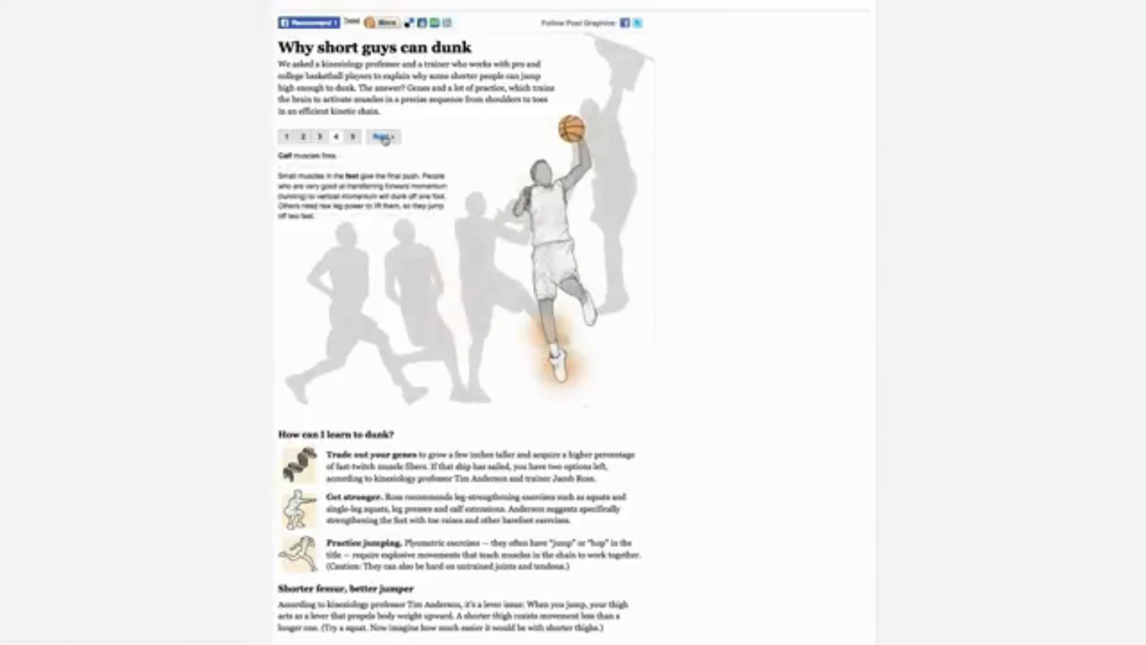
left_click(385, 139)
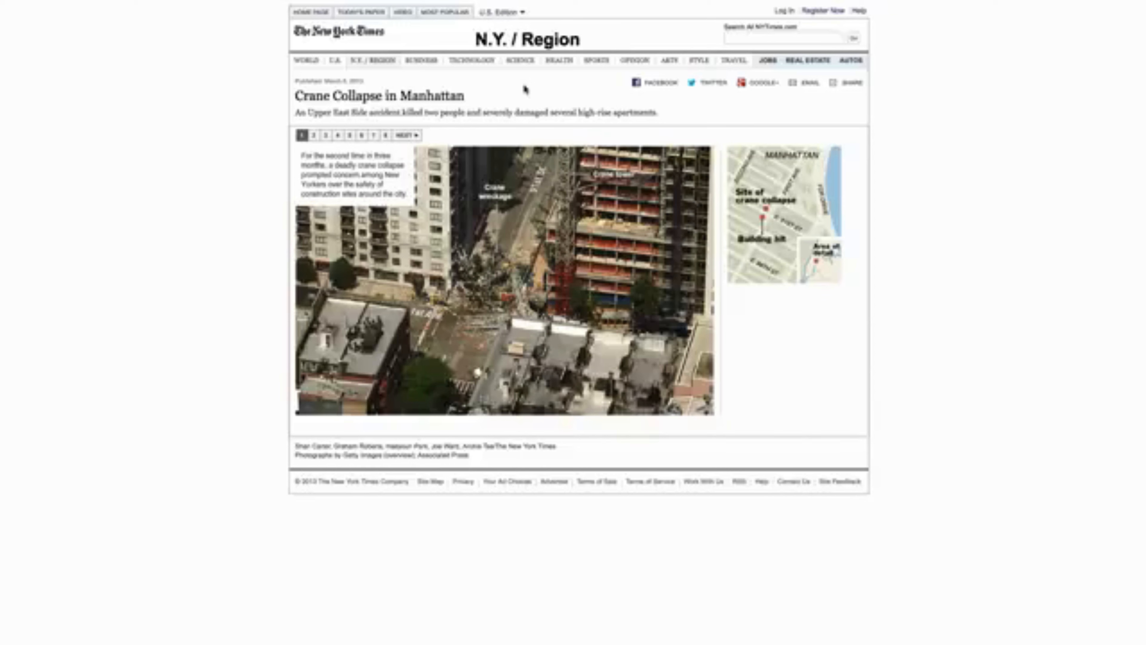
Step: Step through the "Crane Collapse in Manhattan" graphic and the relief well progress views of the "Gulf oil spill" graphic
left_click(414, 136)
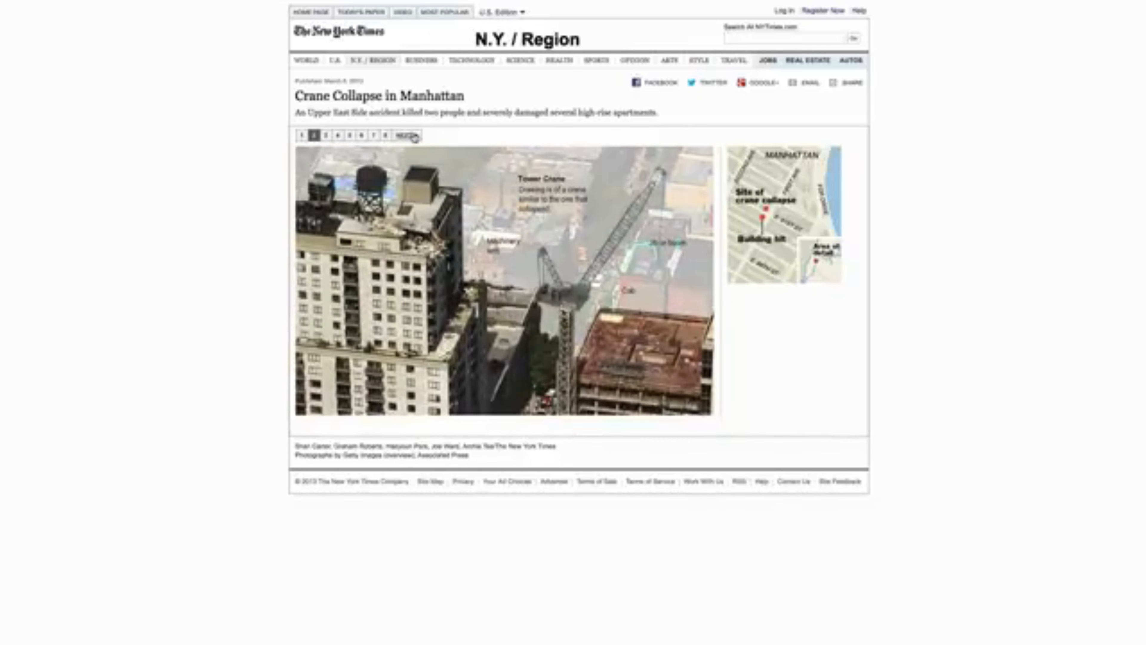
left_click(414, 136)
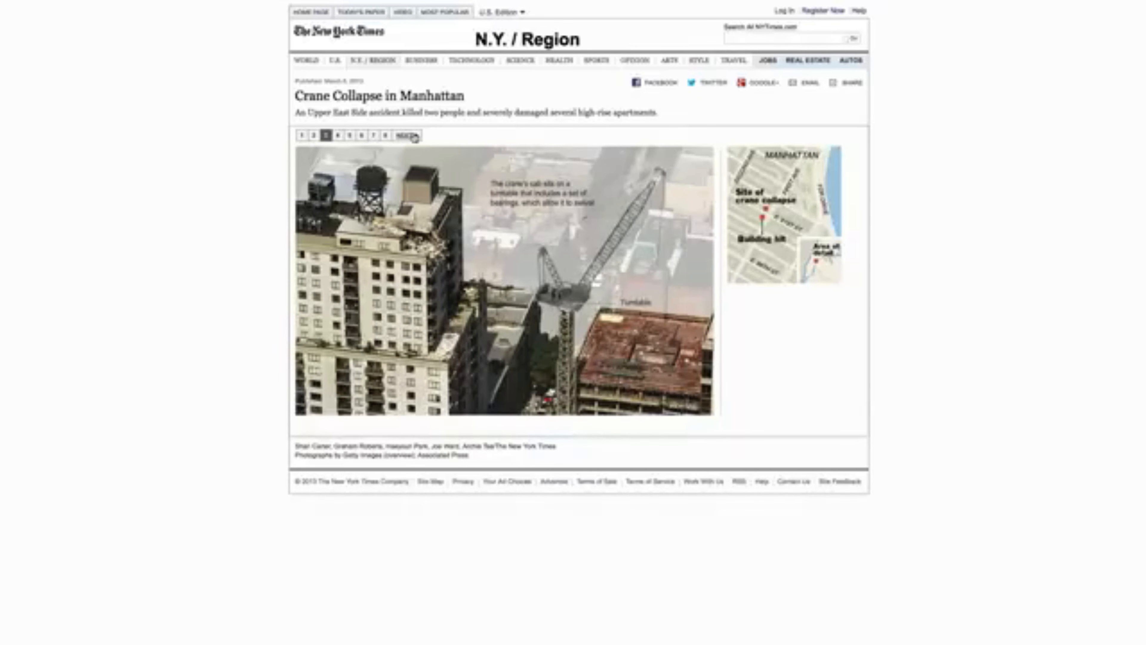
left_click(417, 137)
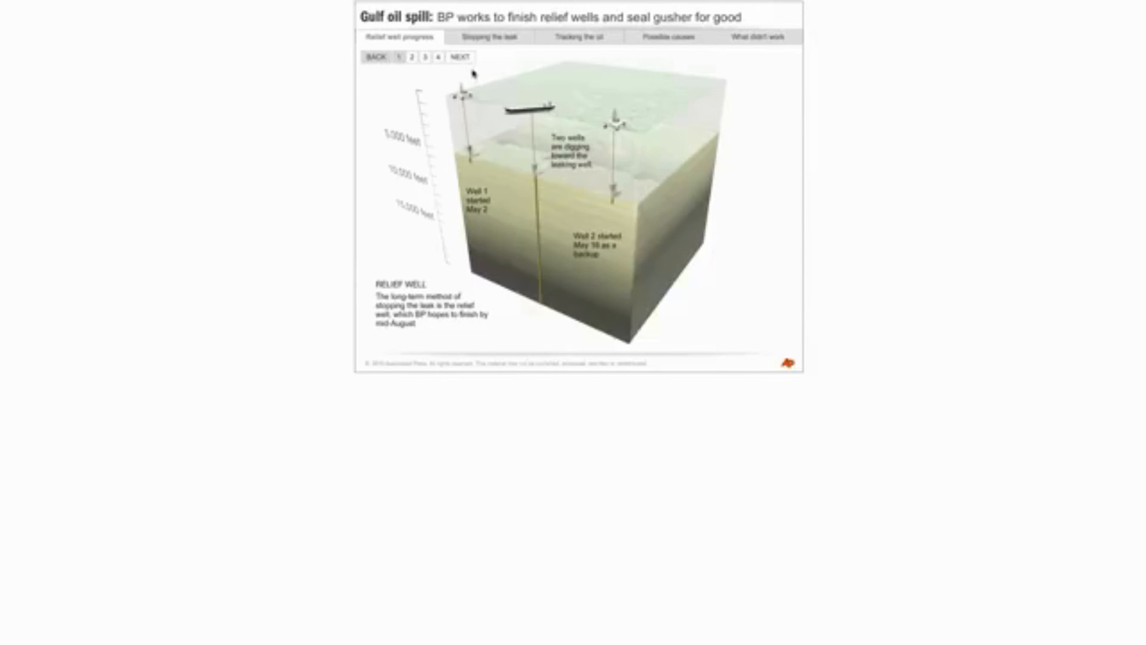
left_click(465, 63)
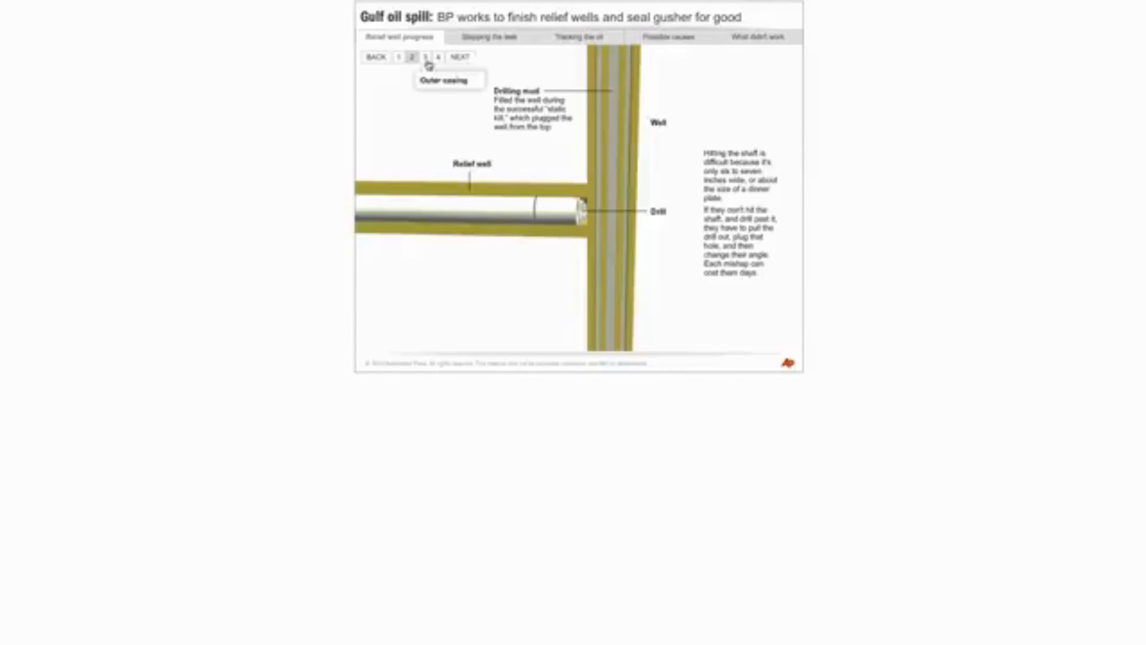
left_click(467, 62)
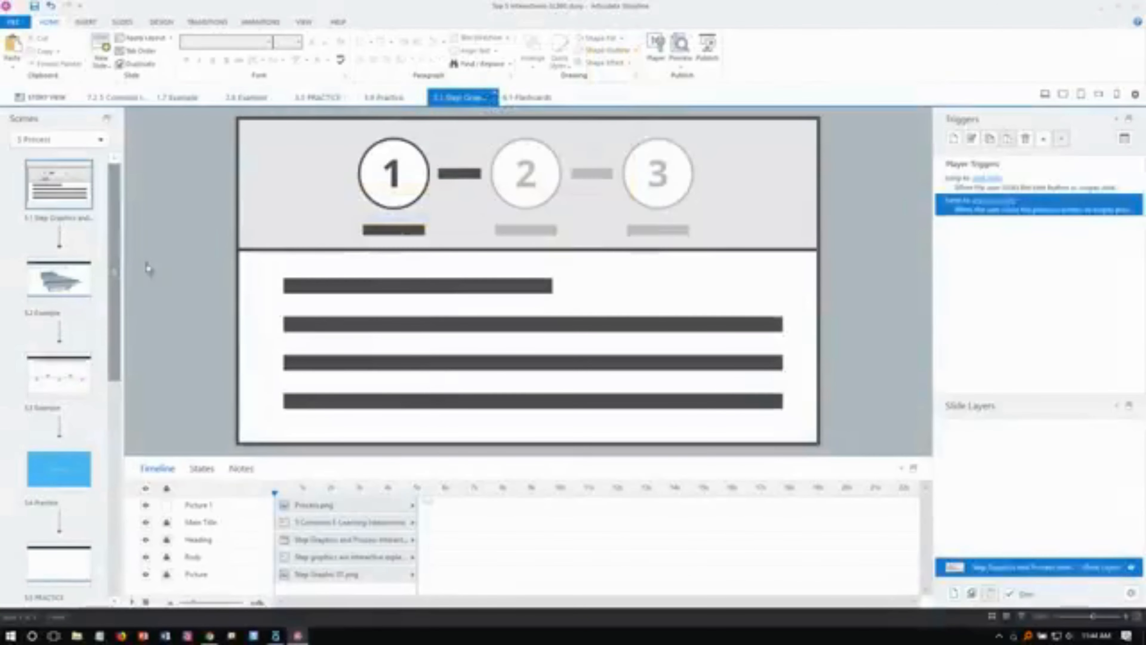
Step: Open the 5.2 Example slide and select the number 1 button to examine its show-layer trigger
left_click(73, 287)
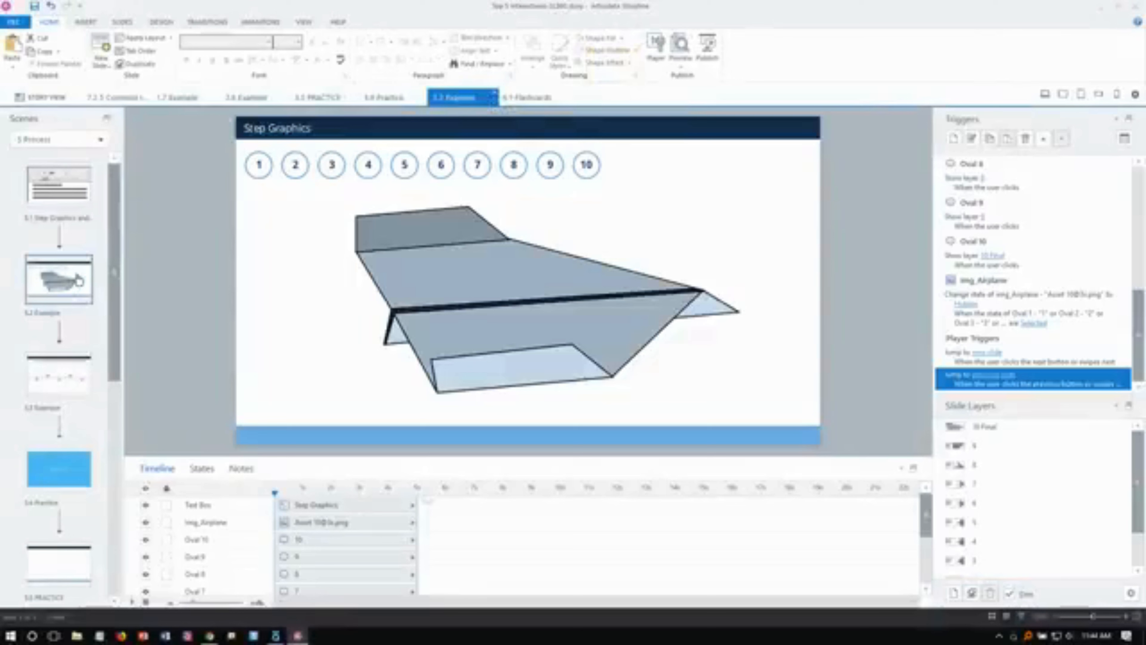
left_click(262, 173)
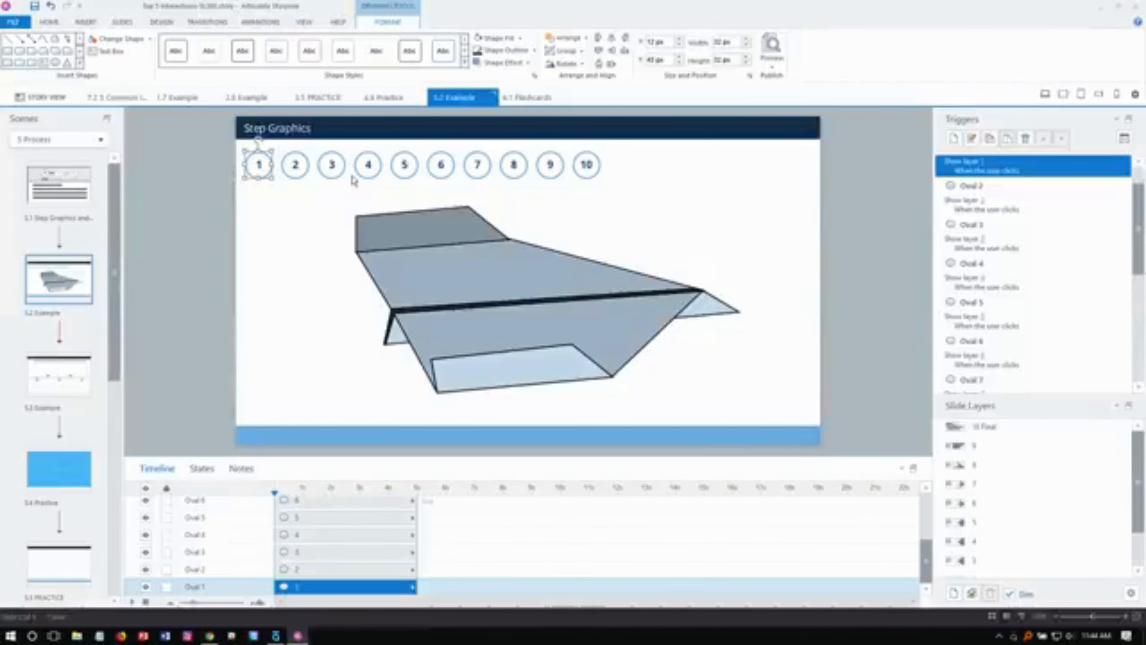
Step: Move the paper airplane image toward the slide's upper-left corner, and undo the move
left_click_drag(676, 210, 455, 147)
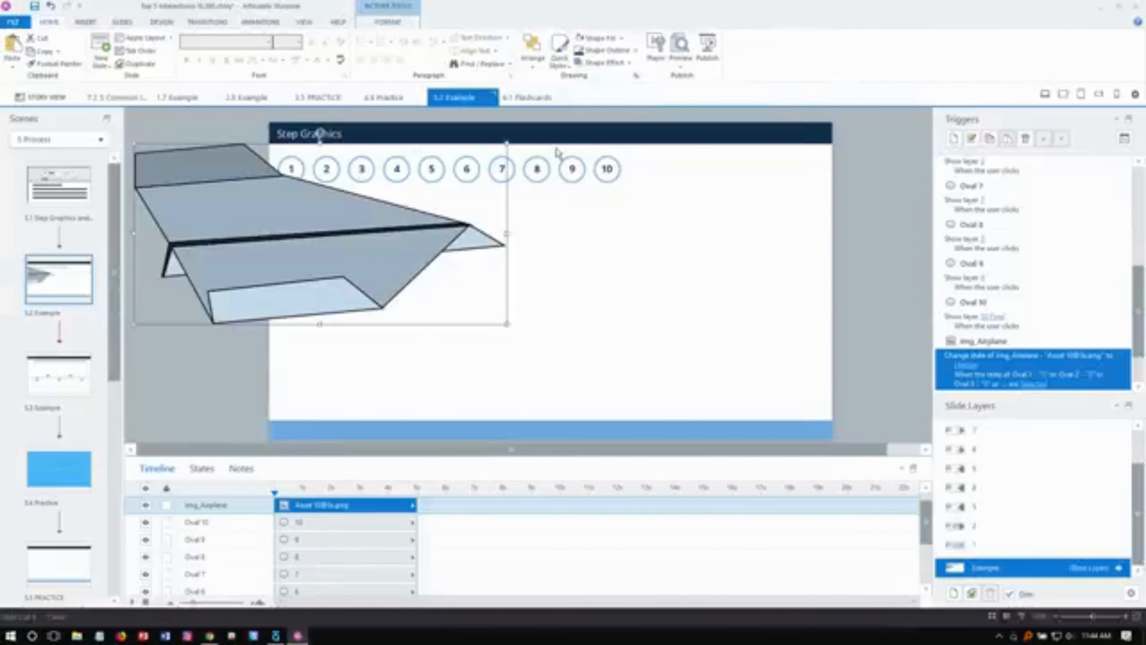
key("ctrl+z")
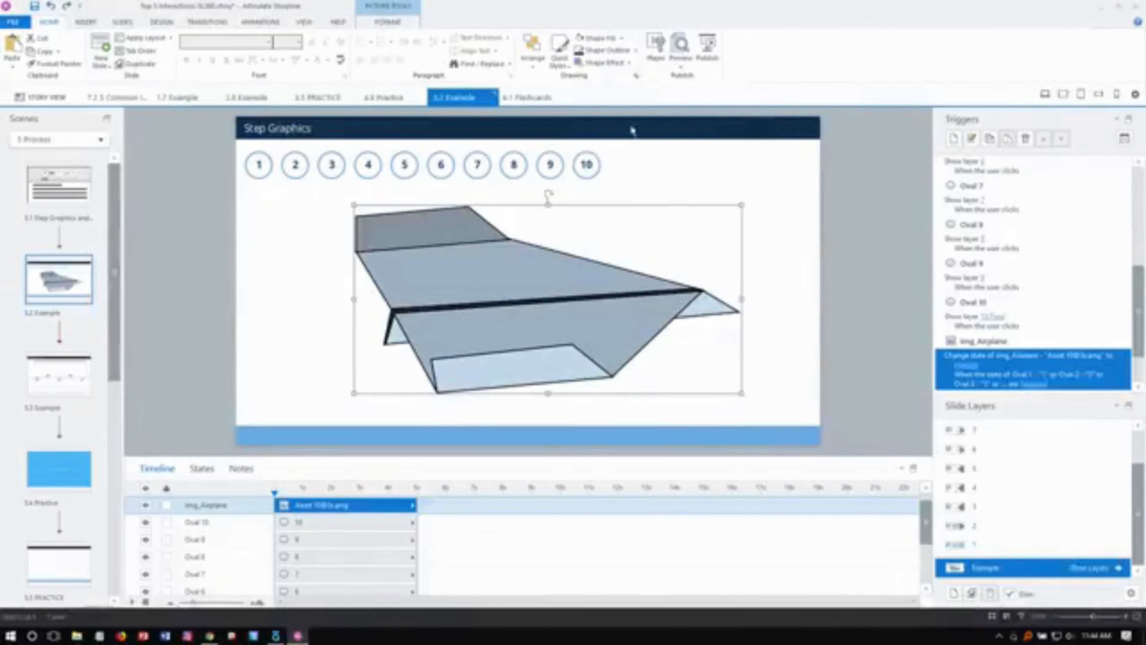
Step: Preview the 5.2 Example slide, view steps 1, 5 and 6 of the paper airplane graphic, and close the preview
left_click_drag(647, 106, 373, 222)
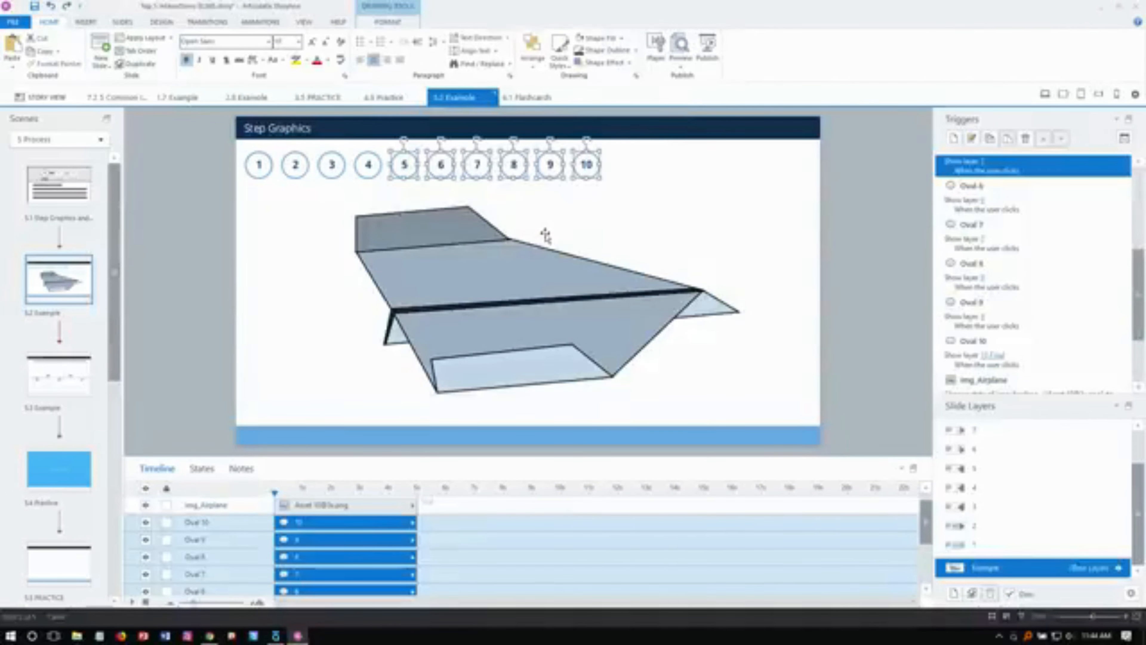
left_click(832, 203)
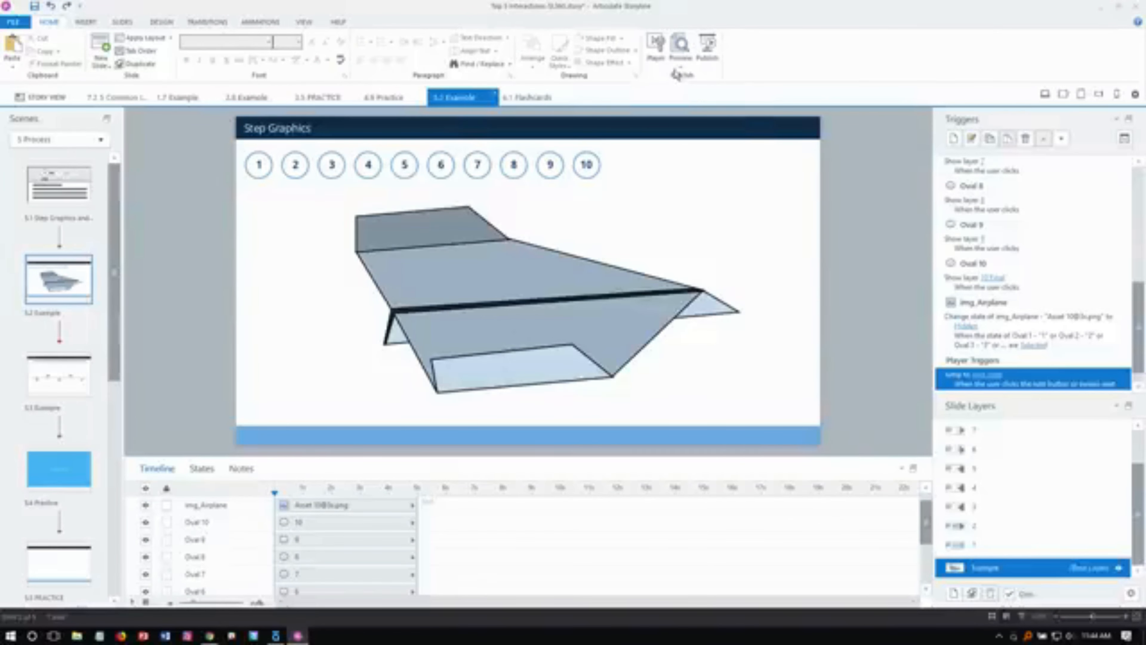
left_click(681, 68)
left_click(684, 77)
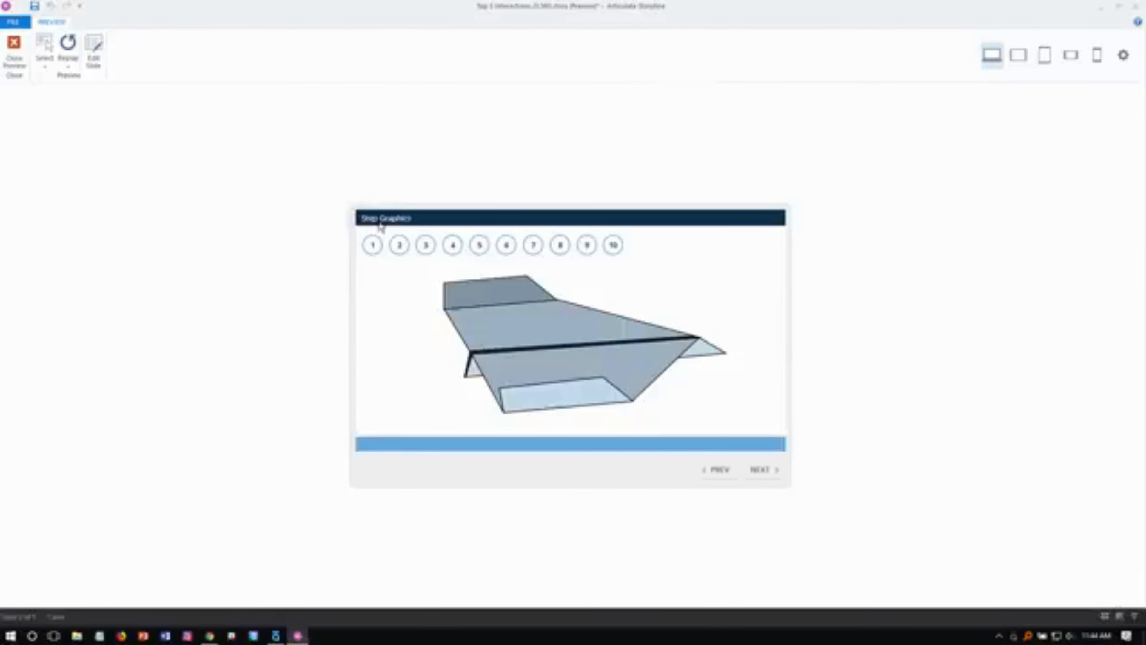
left_click(372, 246)
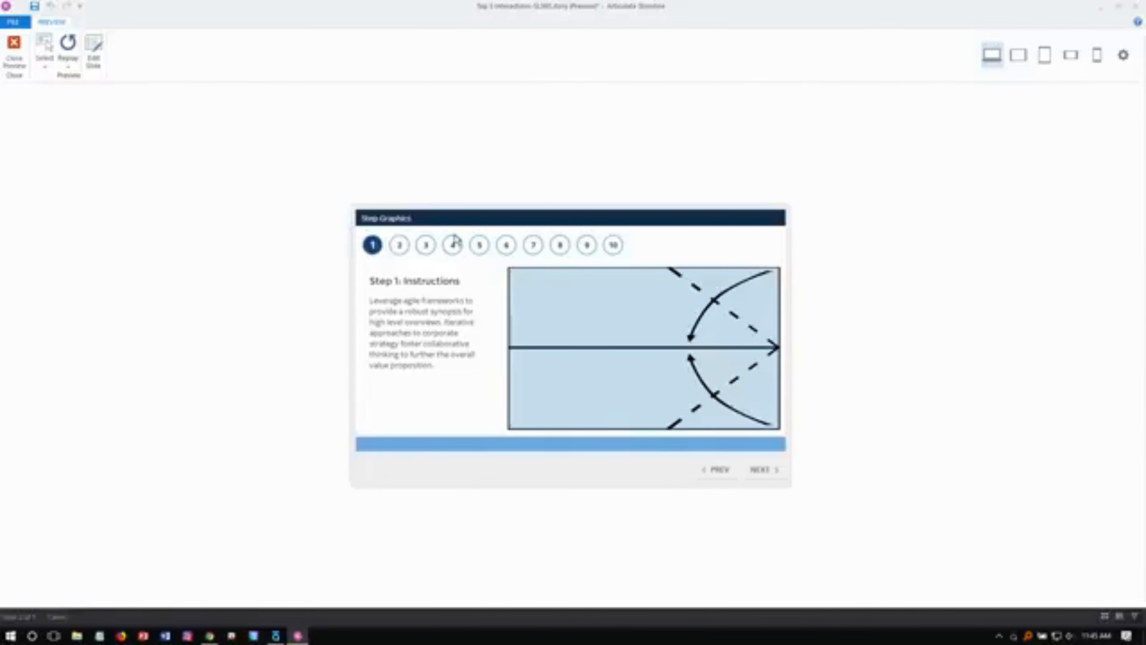
left_click(477, 246)
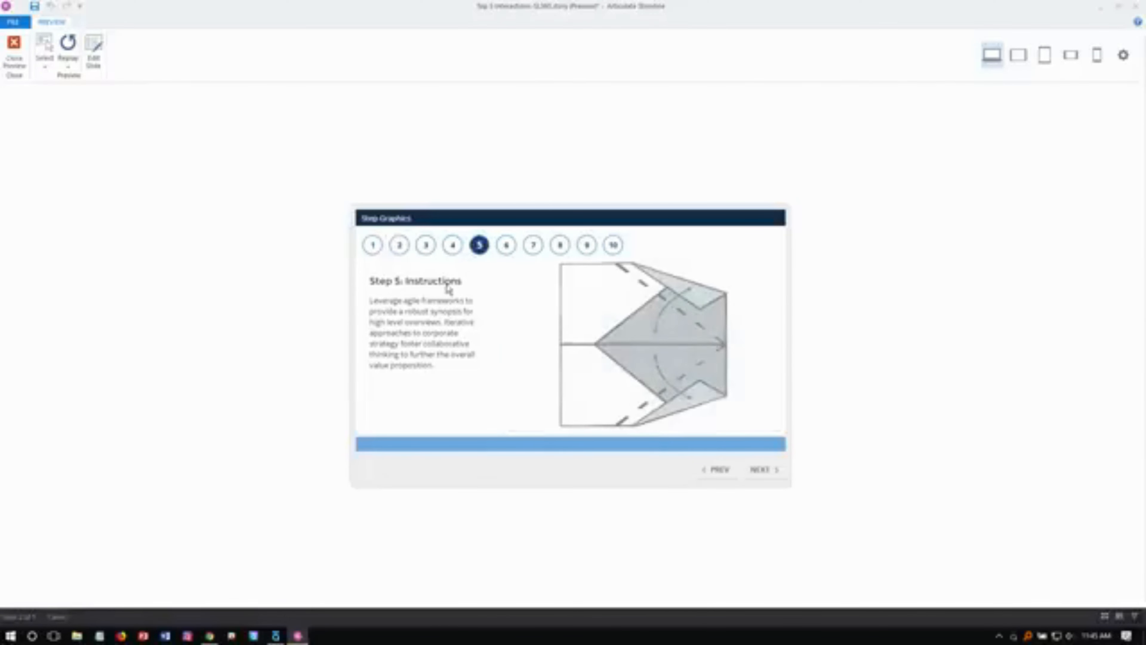
left_click(505, 257)
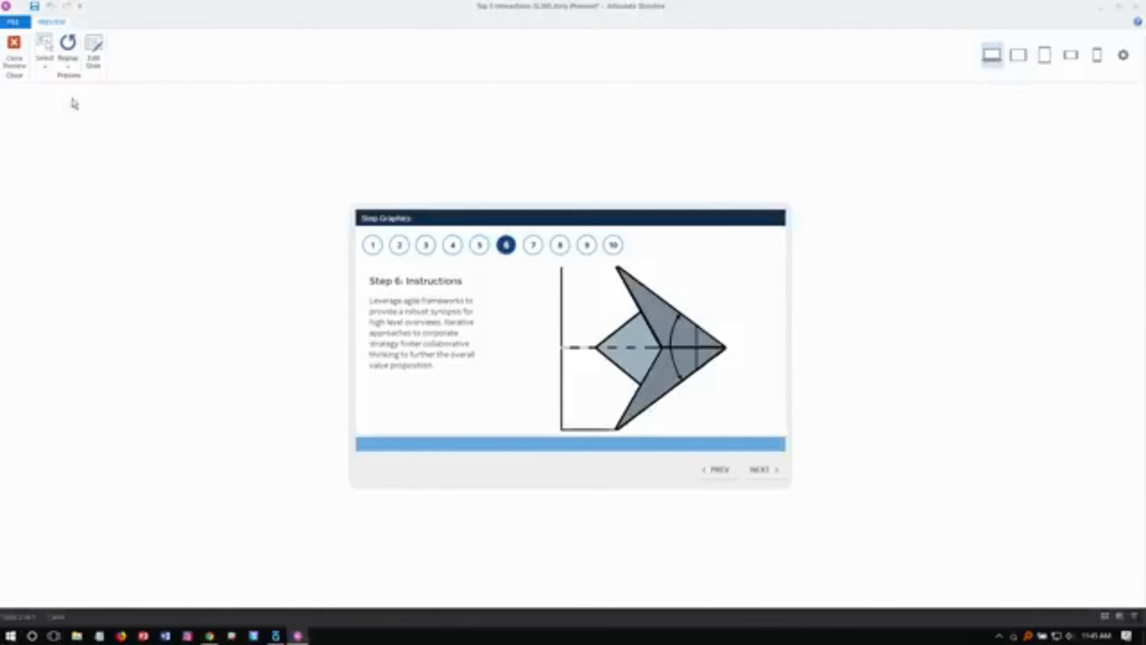
left_click(14, 52)
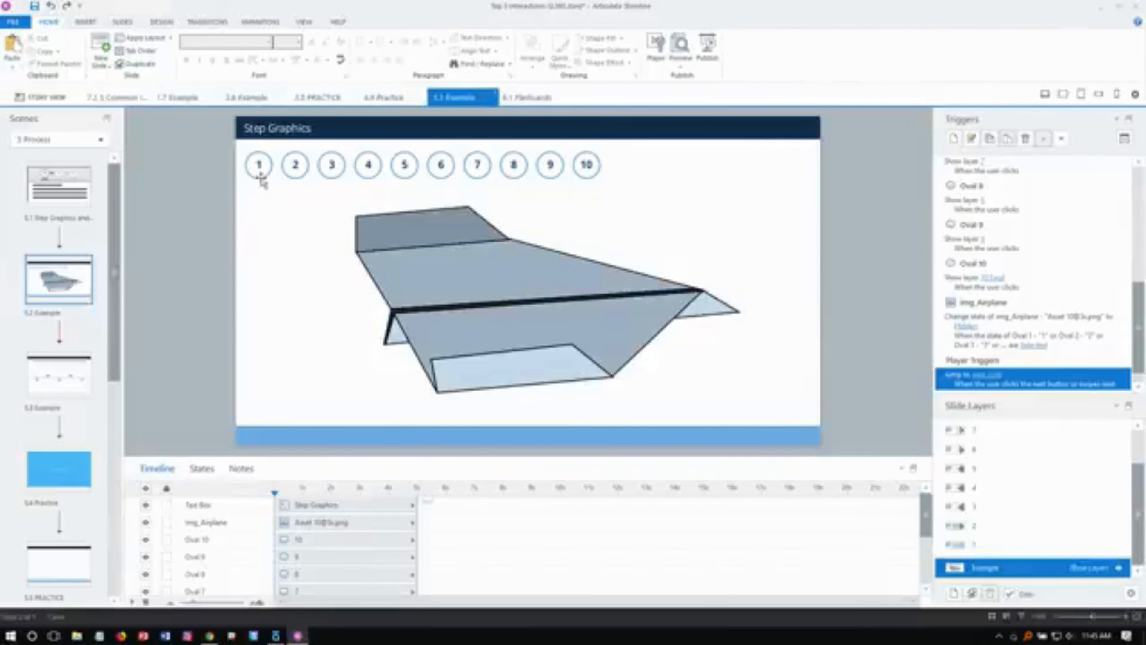
Step: Select the number 1 button, examine the content of layers 1 to 4, and return to the base layer
left_click(261, 178)
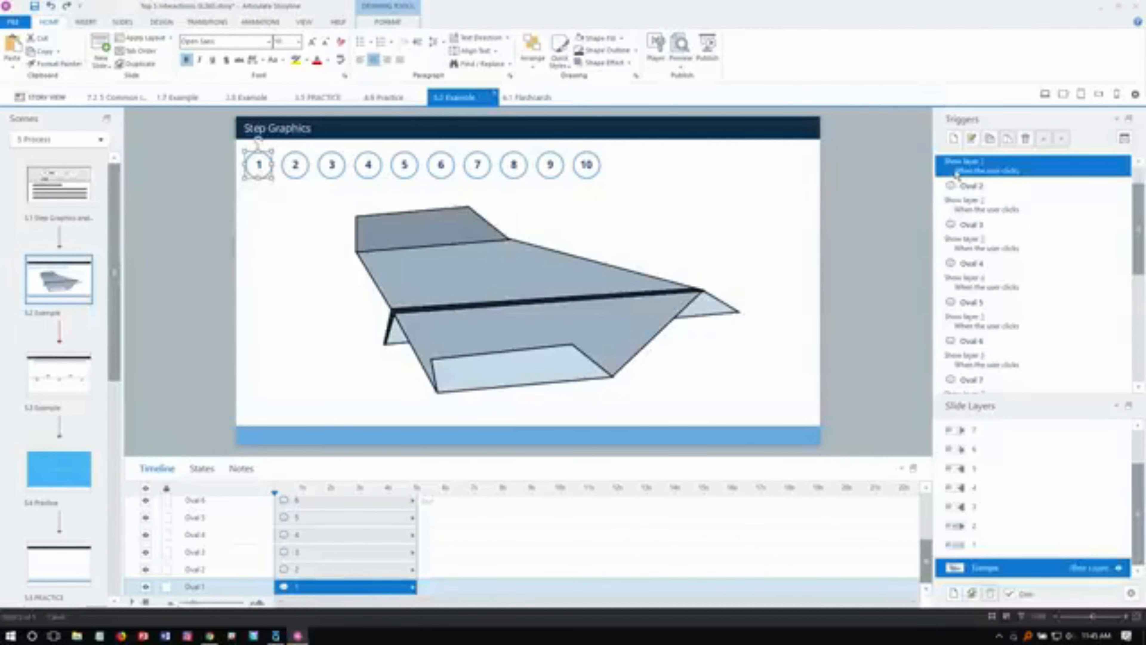
left_click(990, 546)
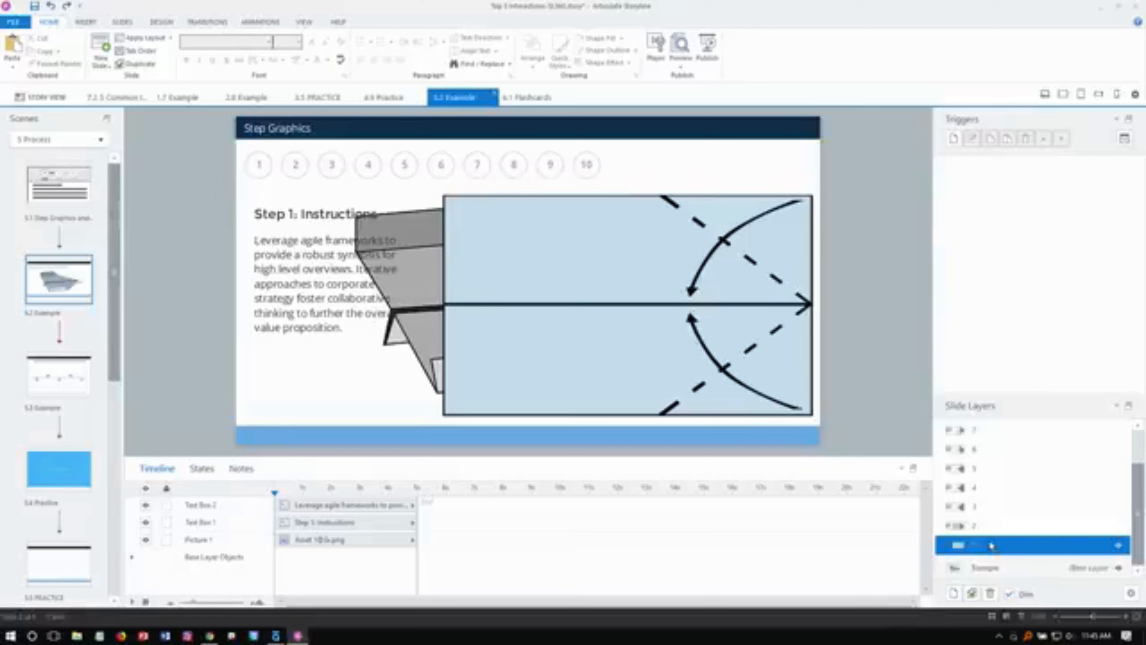
left_click(990, 527)
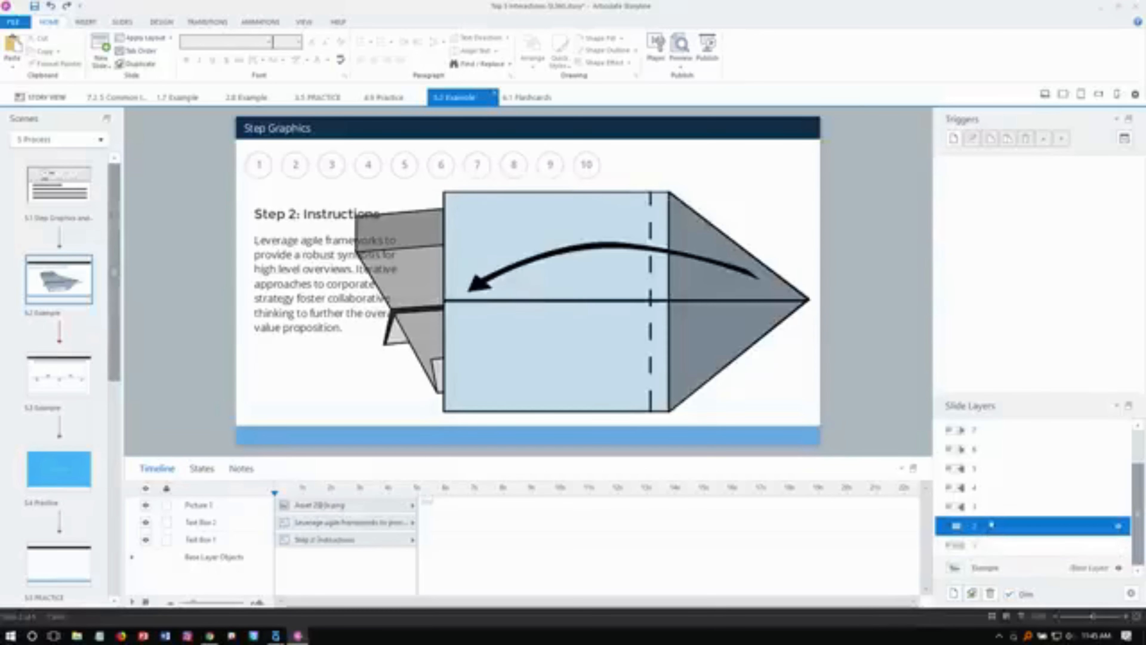
left_click(992, 508)
left_click(990, 493)
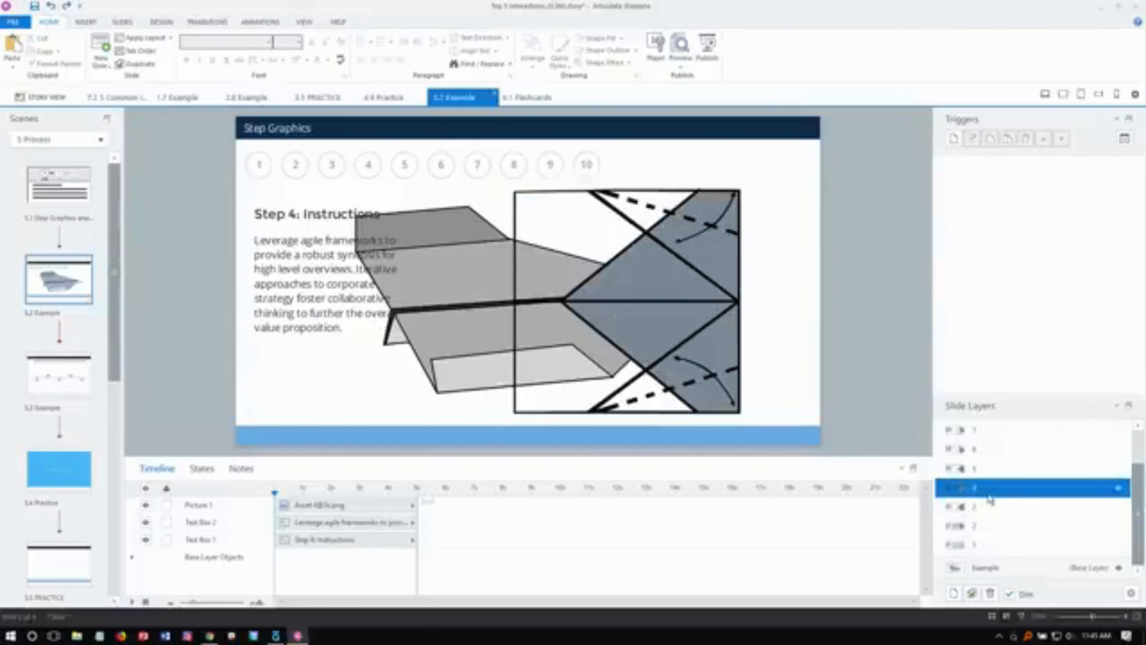
left_click(985, 567)
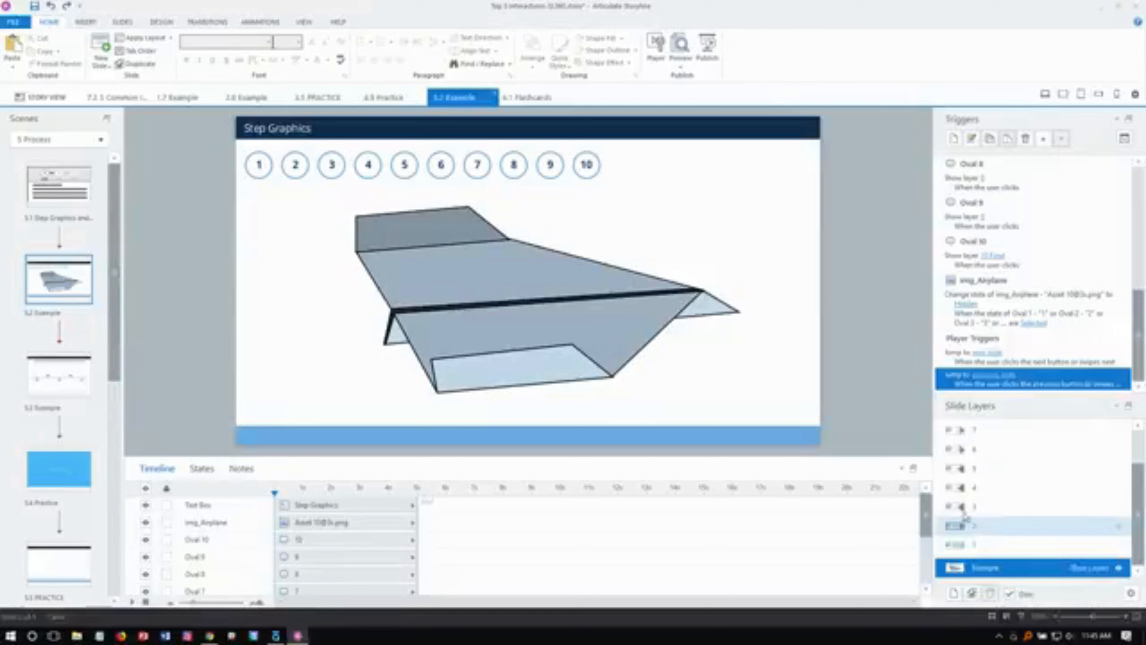
Step: Select the paper airplane image and the row of number buttons to examine their triggers
left_click(398, 264)
left_click(398, 264)
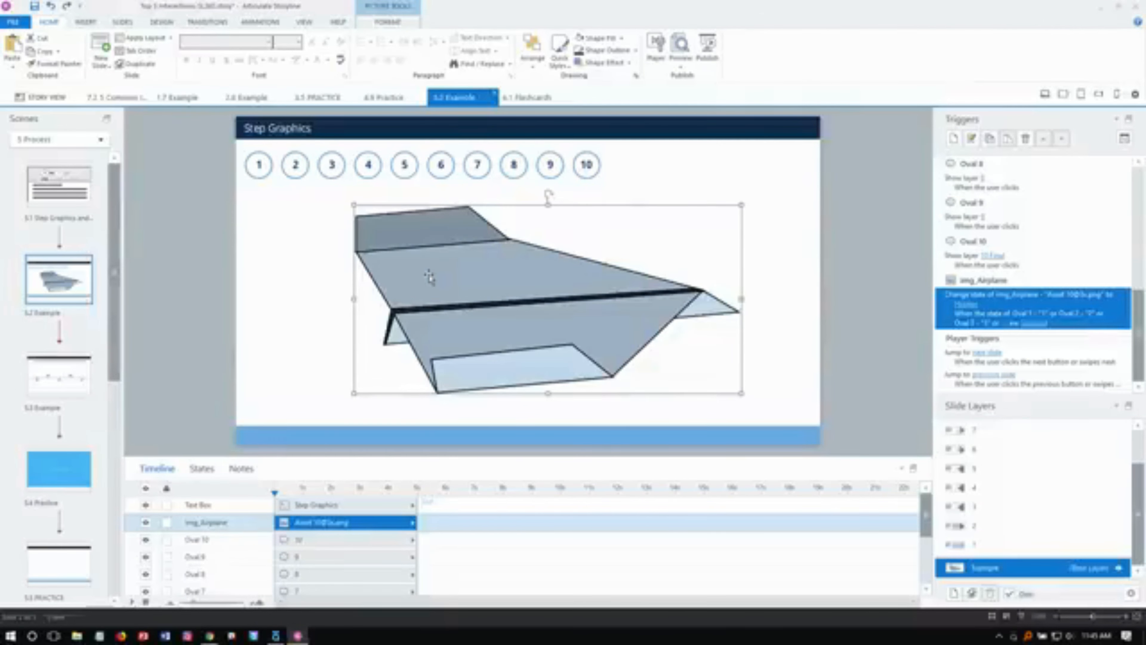
left_click_drag(246, 233, 720, 415)
left_click_drag(215, 140, 621, 218)
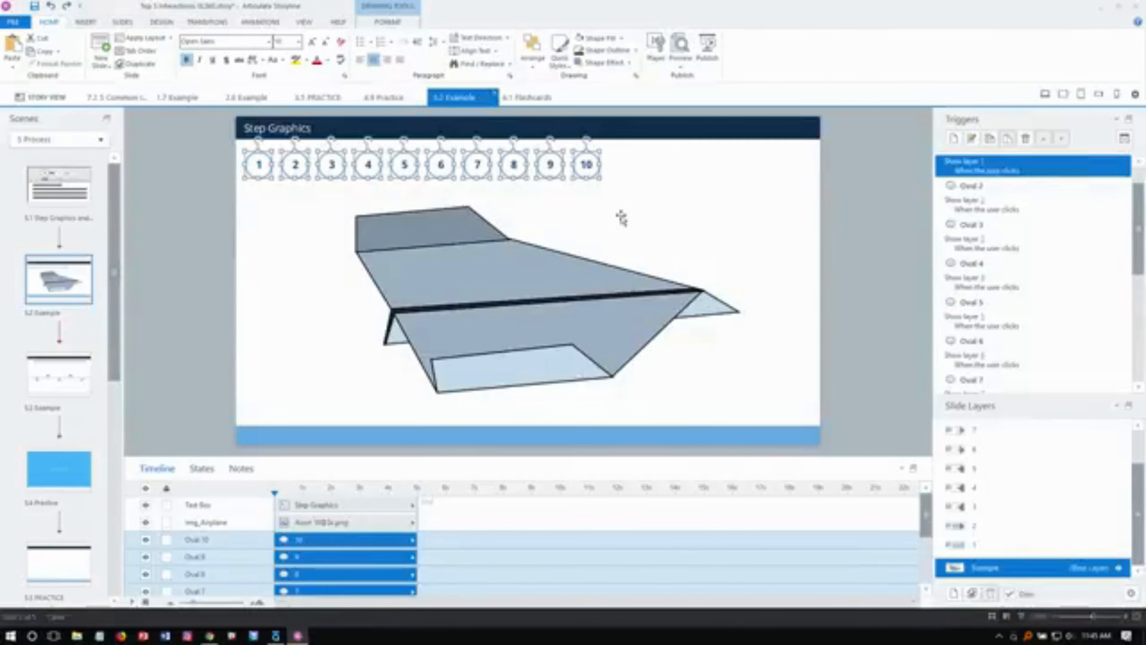
left_click(622, 219)
left_click_drag(646, 154, 459, 193)
left_click_drag(636, 140, 493, 205)
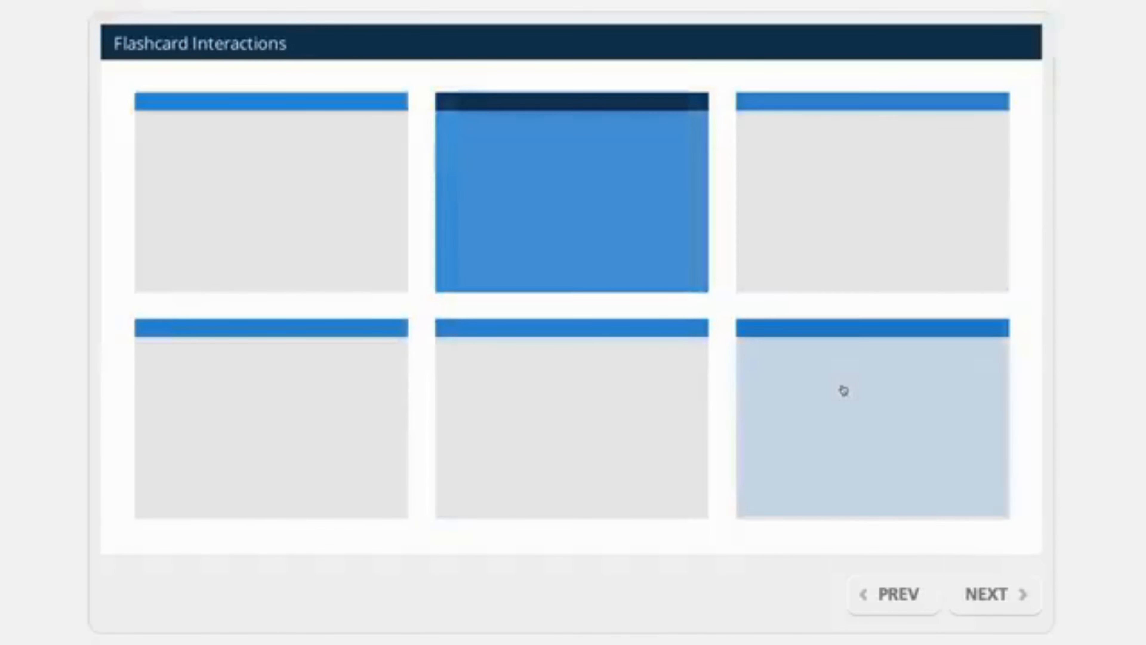
Step: Flip several cards in the Flashcard Interactions example to view their descriptions
left_click(992, 598)
left_click(862, 447)
left_click(616, 229)
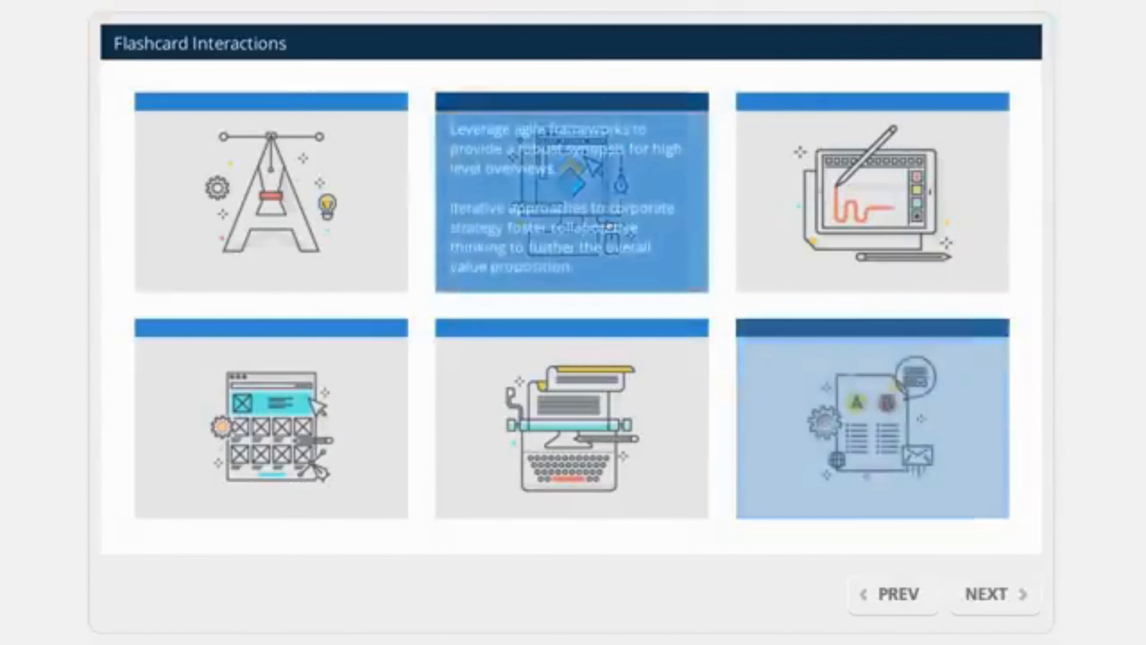
left_click(869, 216)
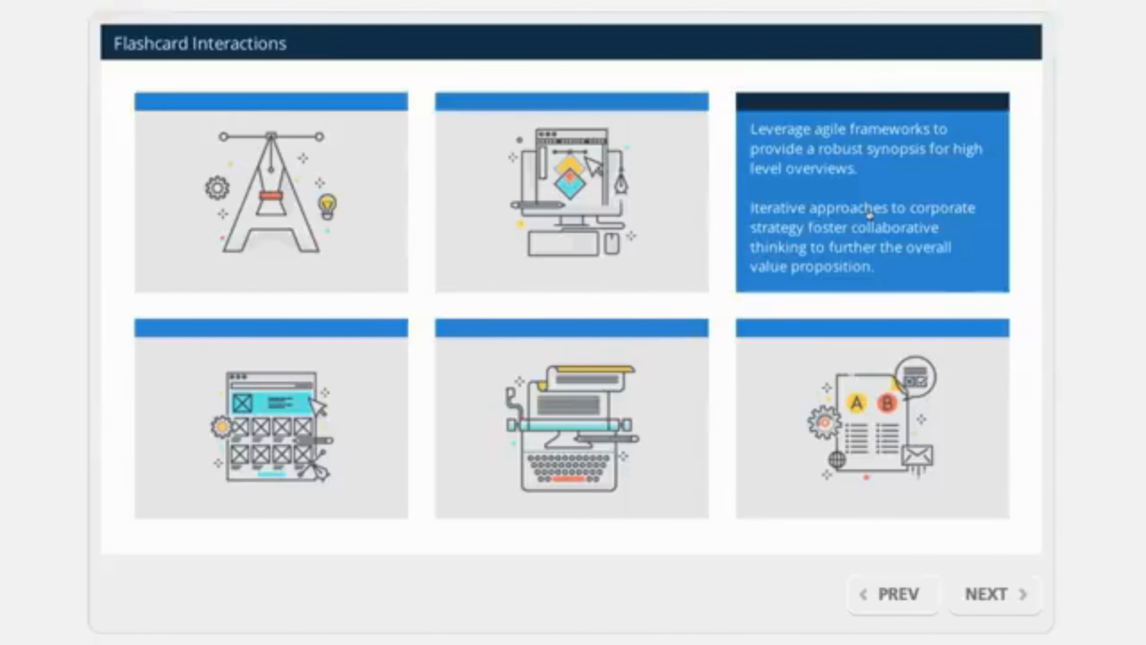
left_click(617, 151)
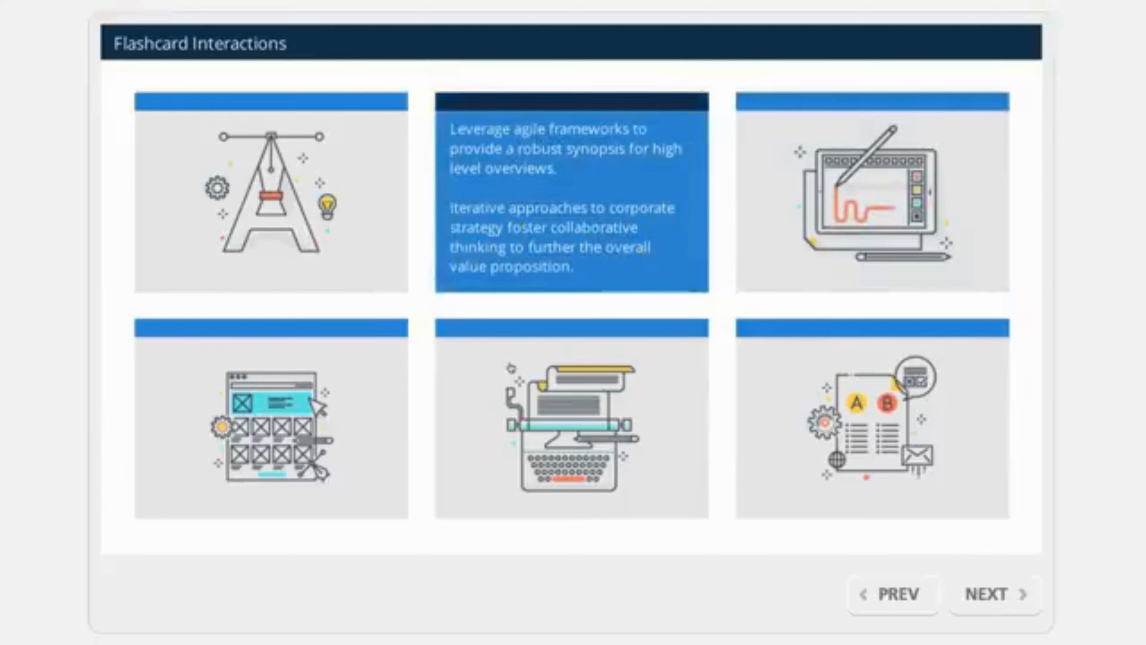
left_click(243, 209)
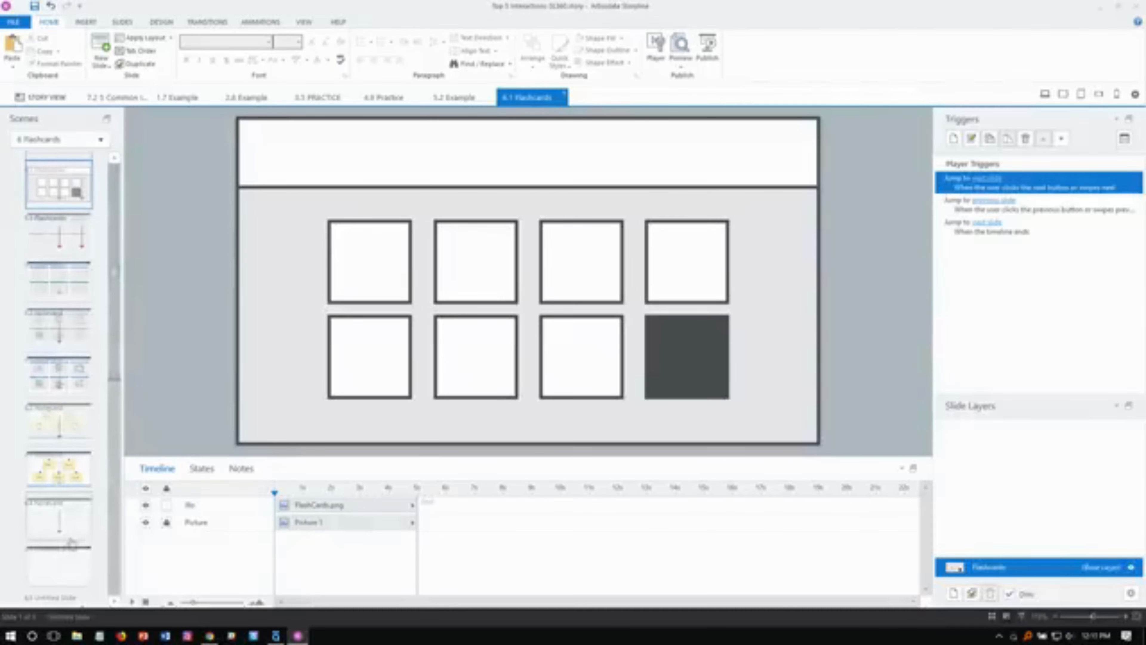
Step: Draw a rectangle about 213 by 148 px on the blank 6.5 slide and shift it to about X 75 px
scroll(68, 452, "down", 5)
left_click(71, 532)
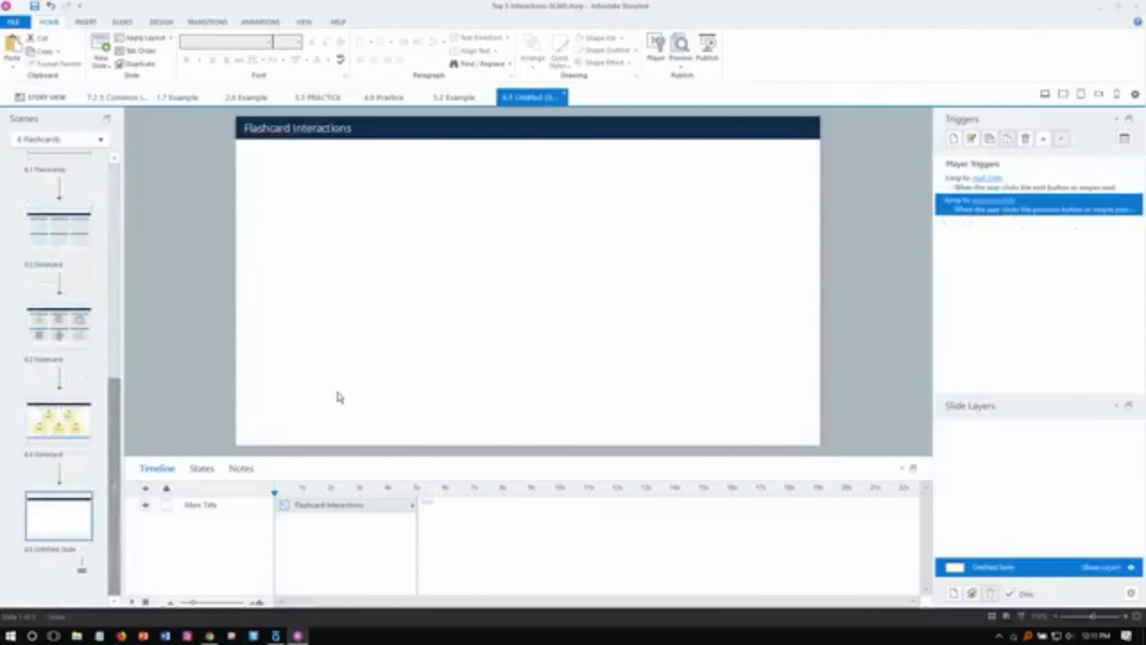
left_click(86, 22)
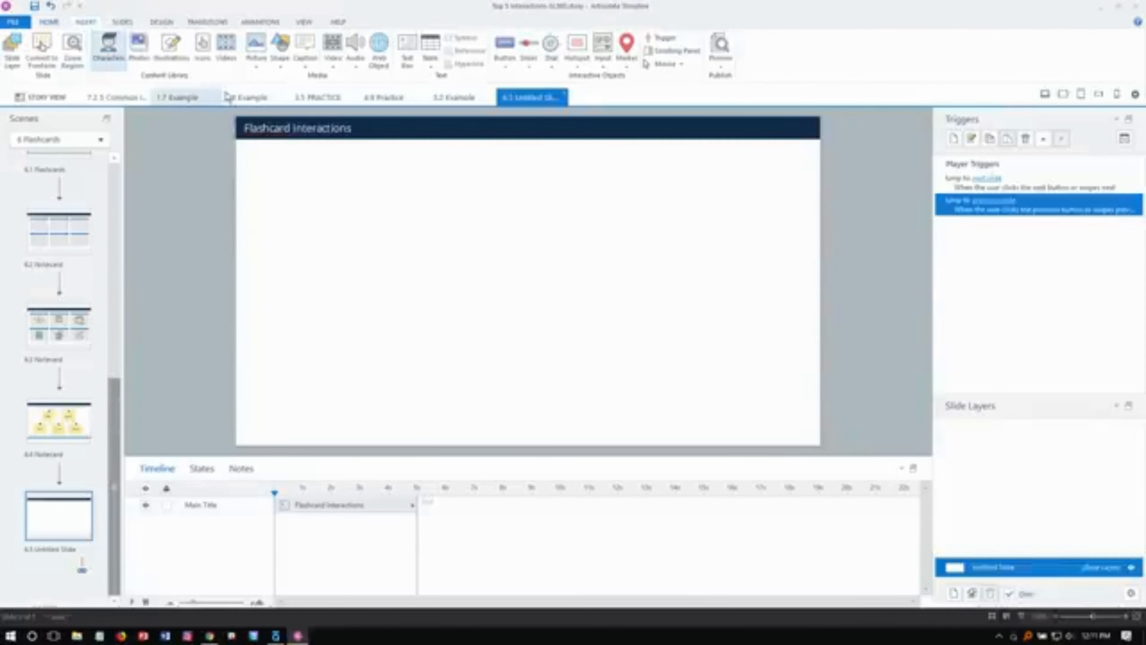
left_click(279, 64)
left_click(276, 111)
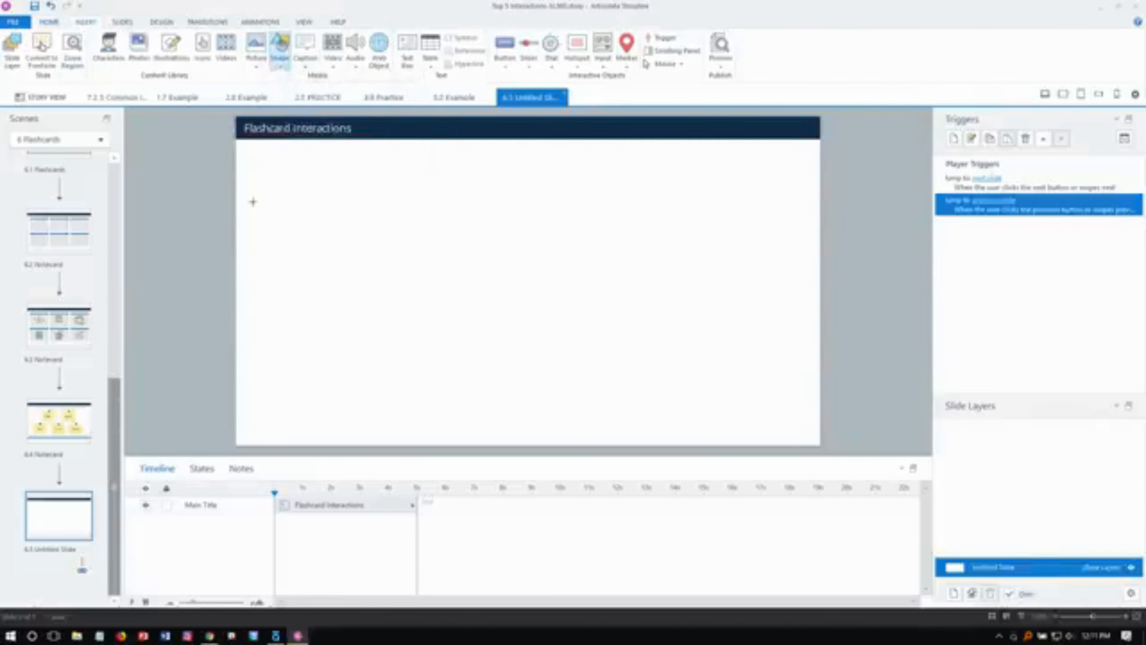
left_click_drag(255, 202, 428, 322)
left_click_drag(355, 276, 397, 276)
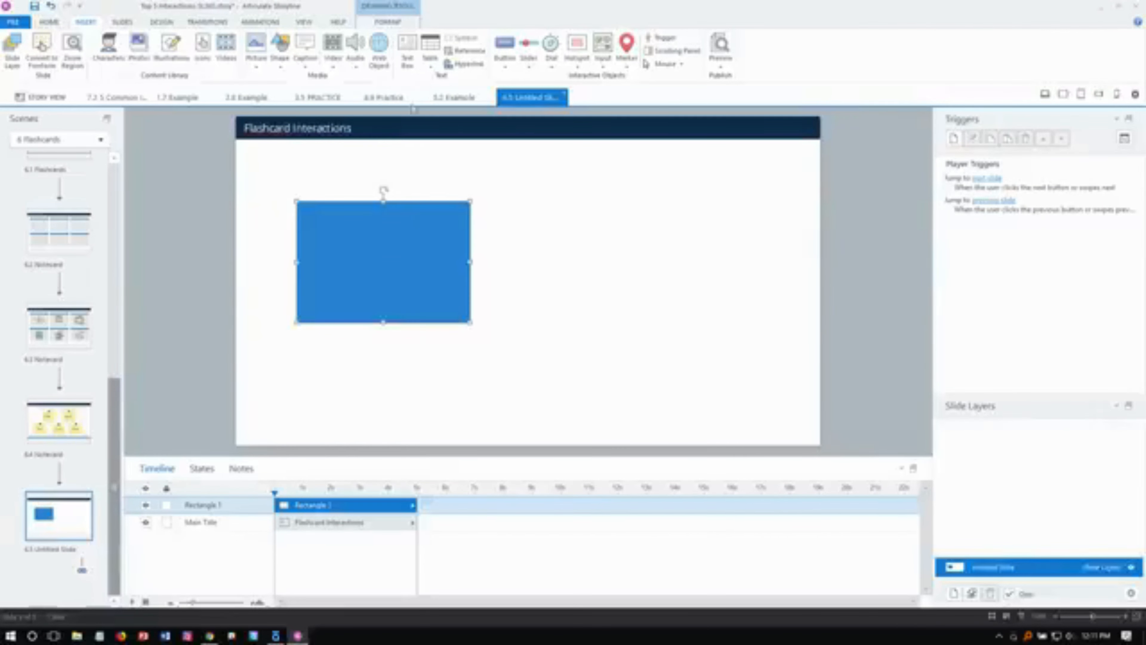
Step: Fill the new rectangle with light gray
left_click(389, 23)
left_click(519, 38)
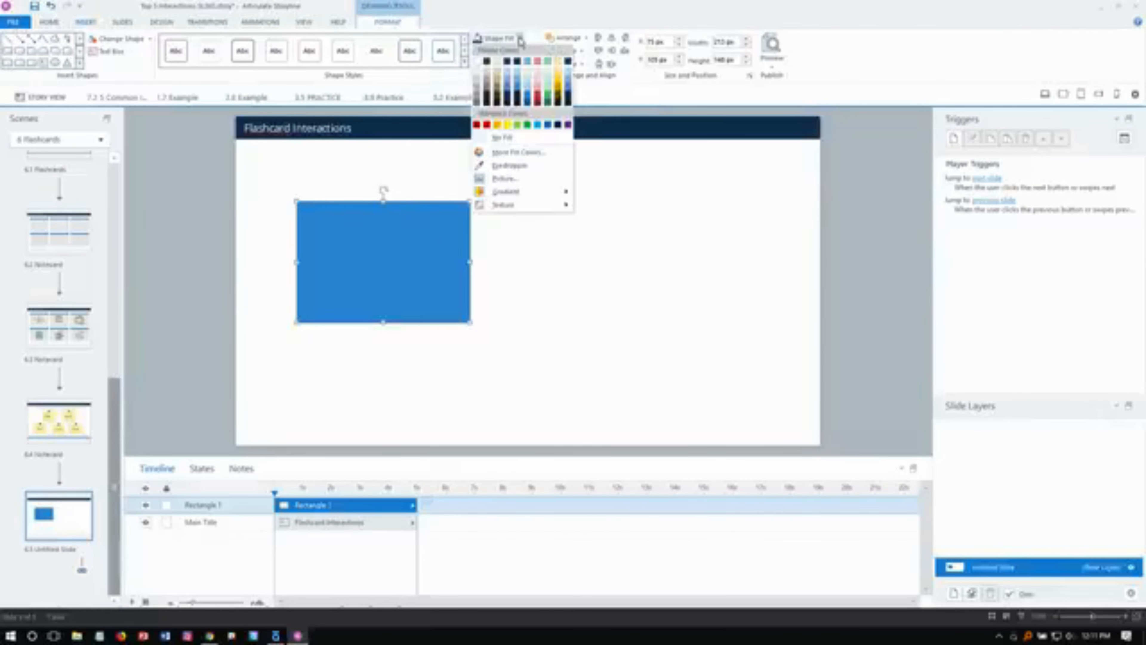
left_click(476, 78)
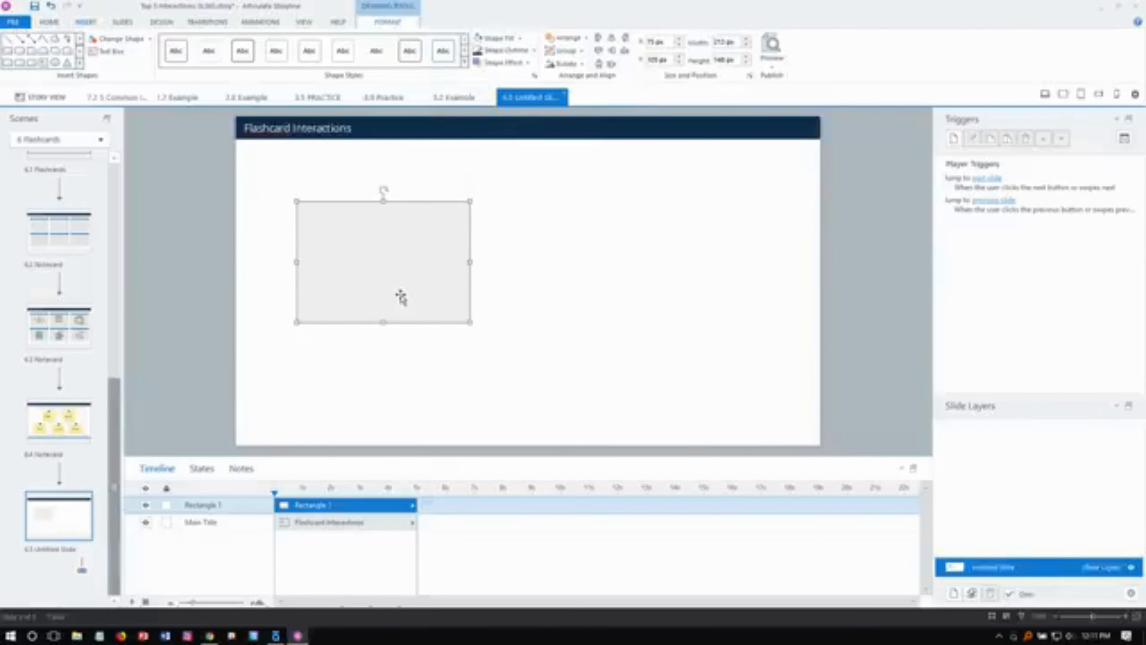
Step: Label the gray rectangle "Flashcard 1" and change its text color to black
left_click(401, 296)
type("rd")
left_click(402, 201)
left_click(57, 25)
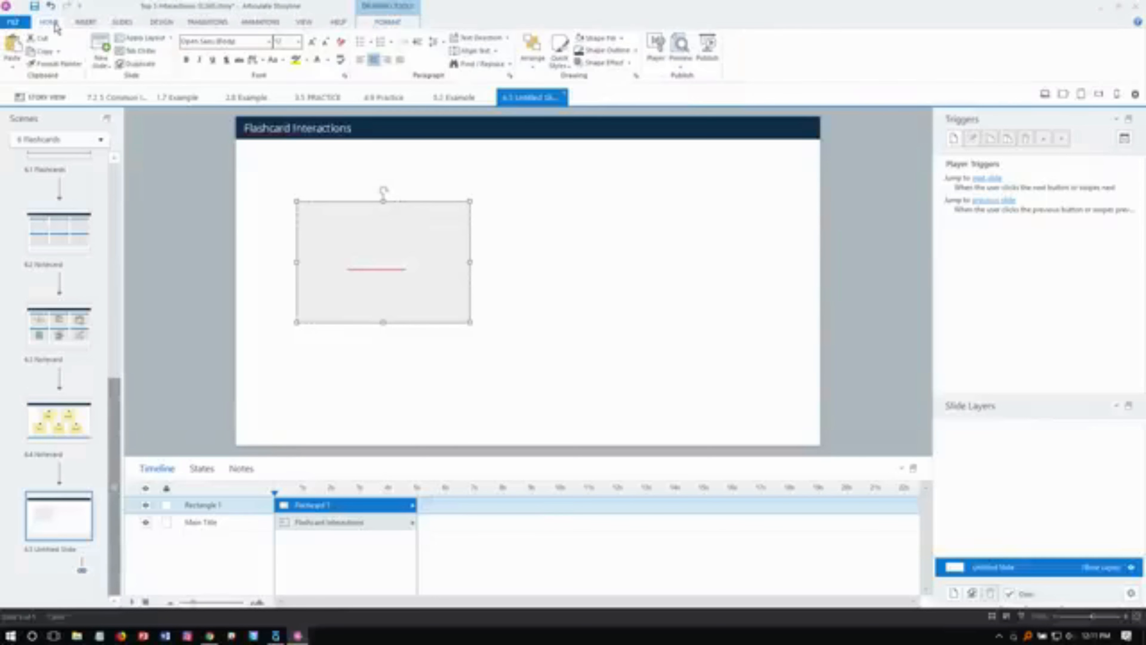
left_click(328, 60)
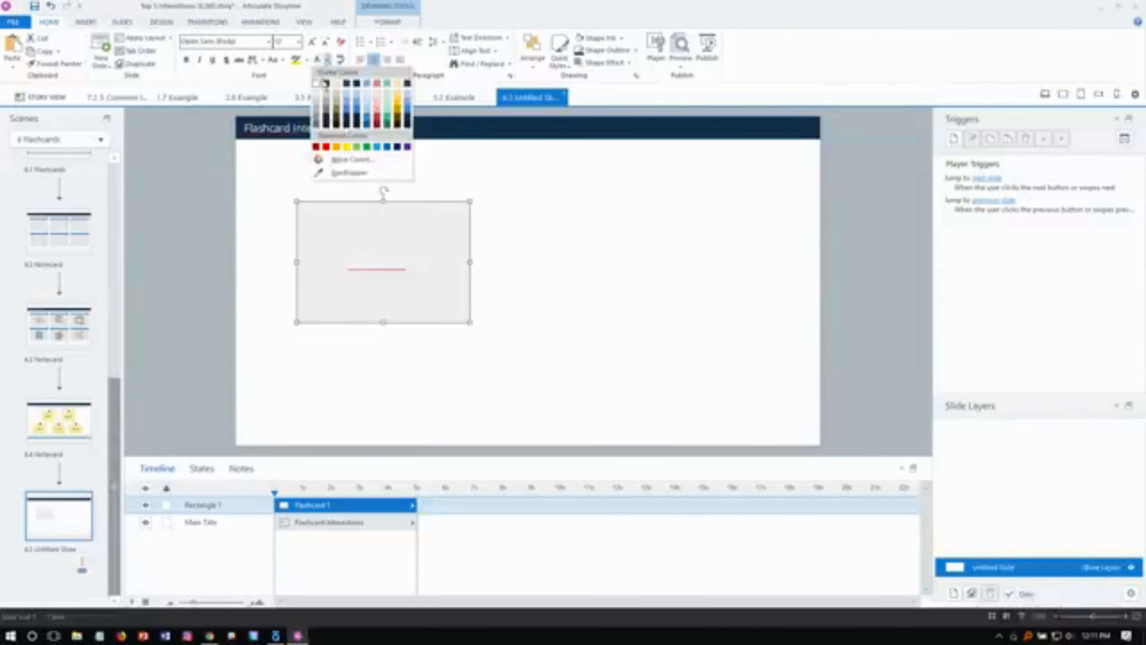
left_click(327, 89)
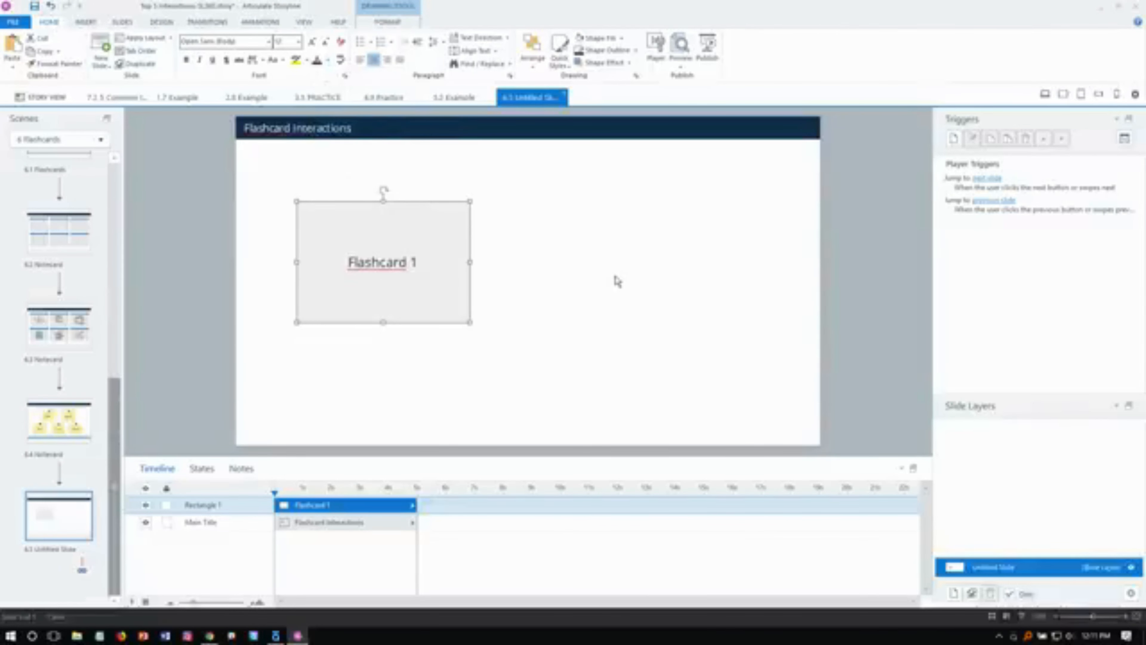
Step: Add the built-in Selected state to the Flashcard 1 rectangle
left_click(201, 472)
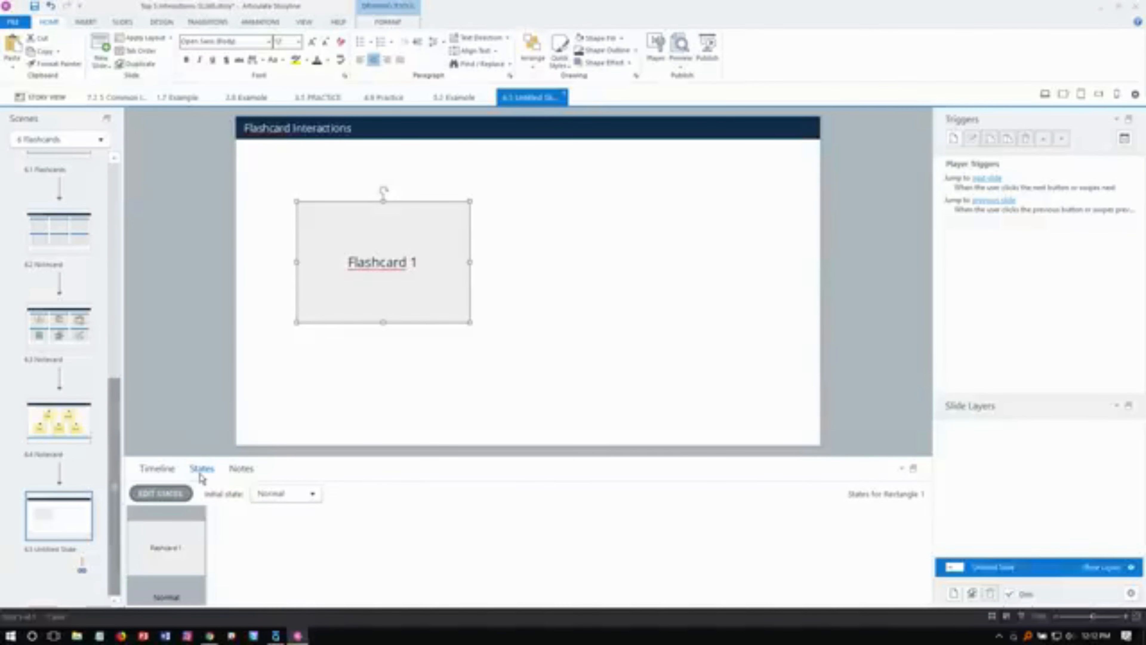
left_click(171, 495)
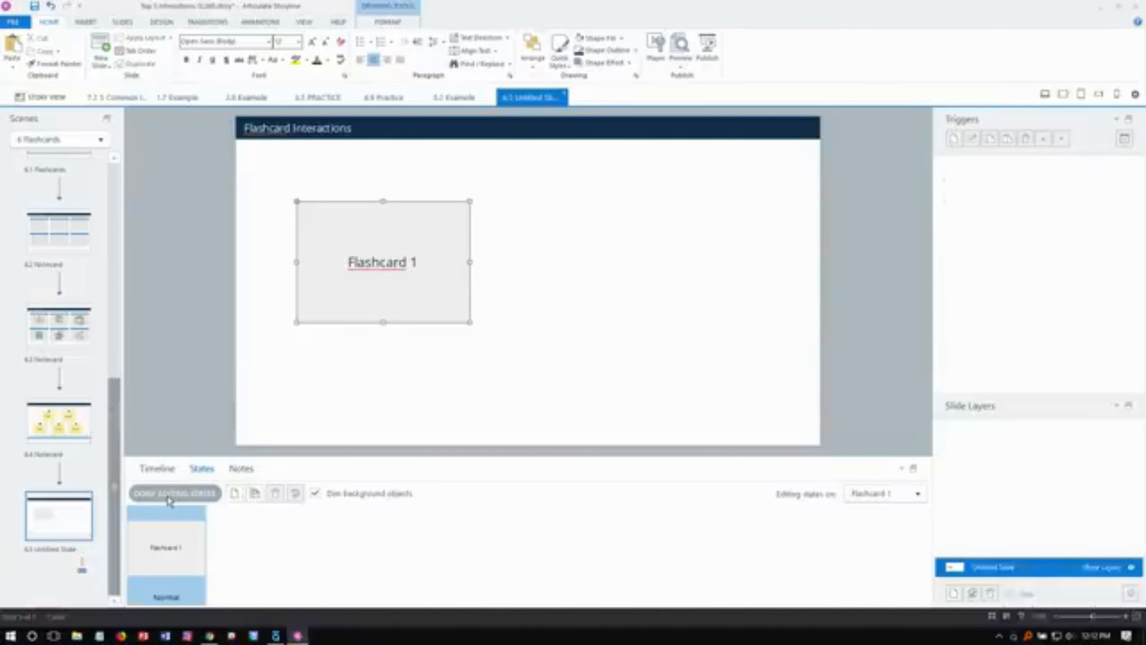
left_click(235, 494)
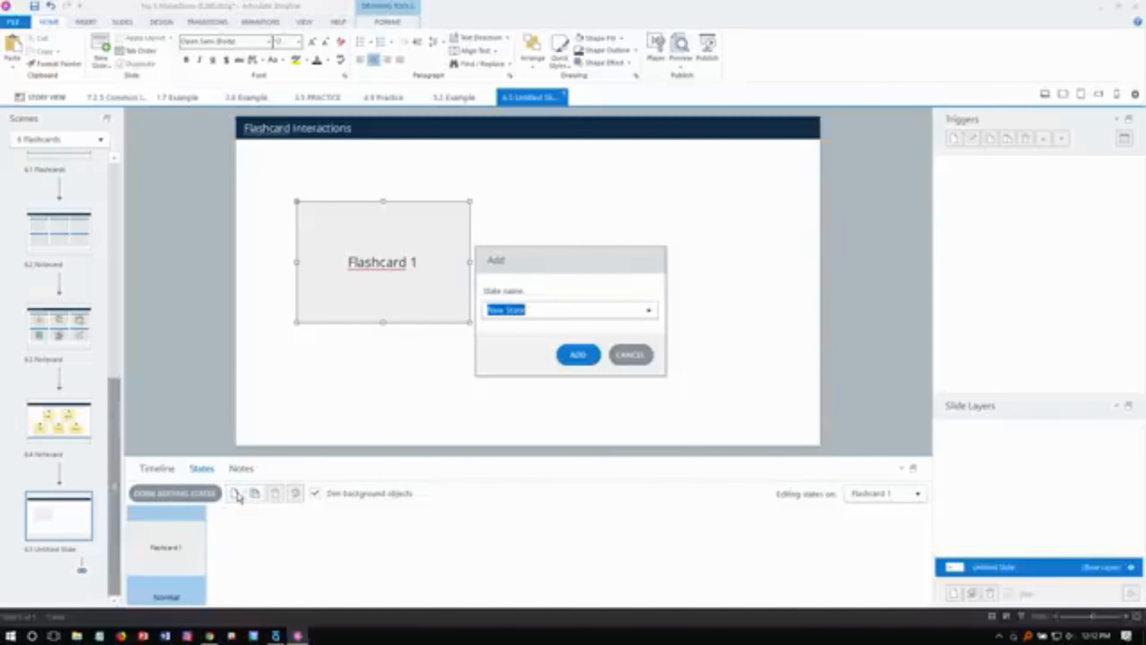
type("Visited")
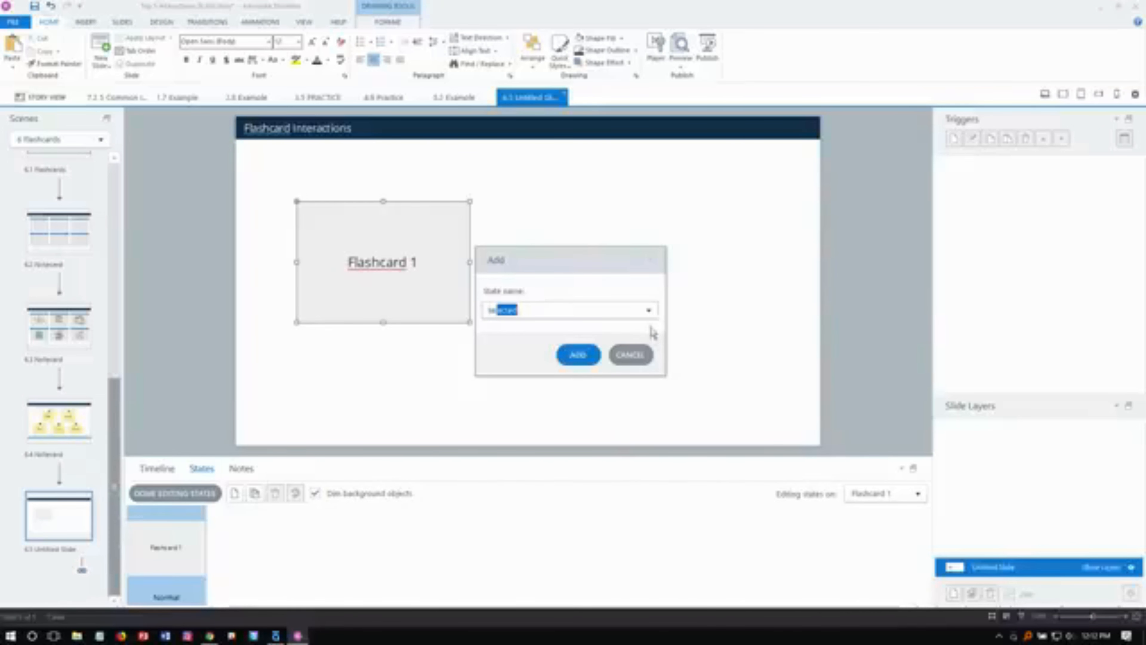
left_click(648, 310)
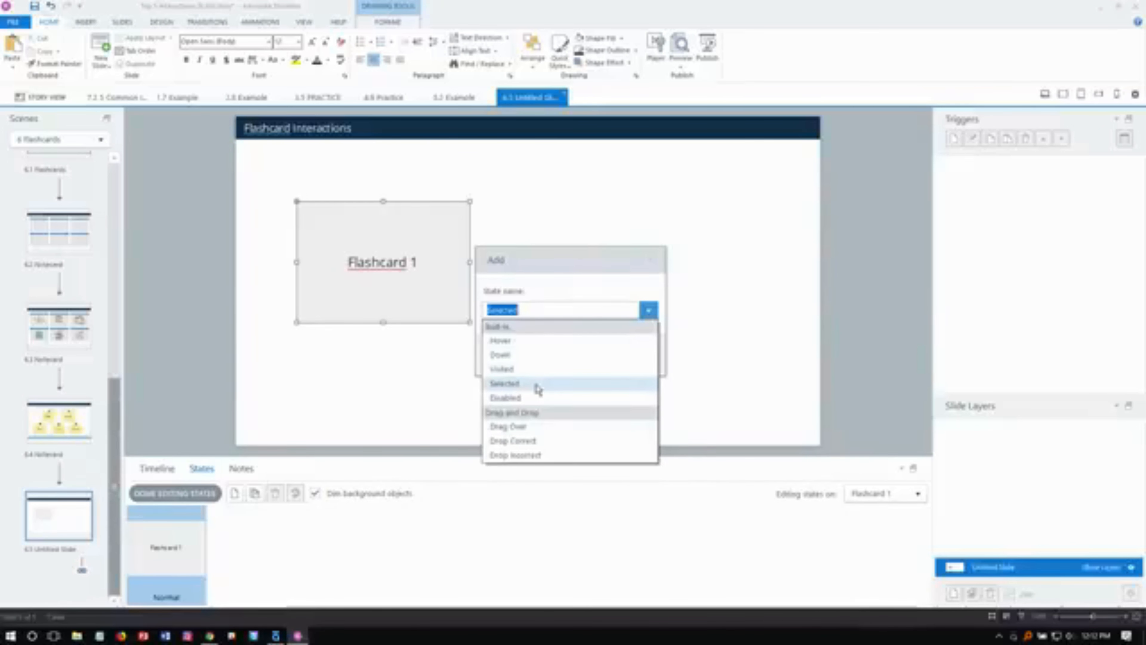
left_click(538, 386)
left_click(565, 357)
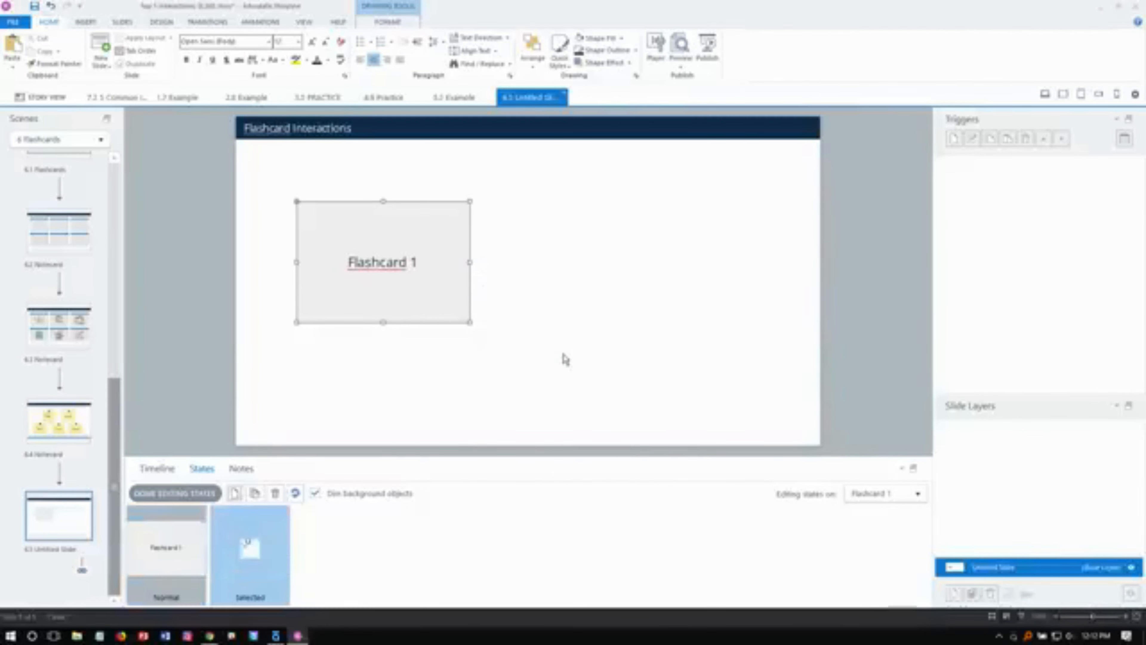
Step: Give the flashcard's Selected state a dark blue fill and white text, then finish editing its states
left_click(396, 22)
left_click(519, 38)
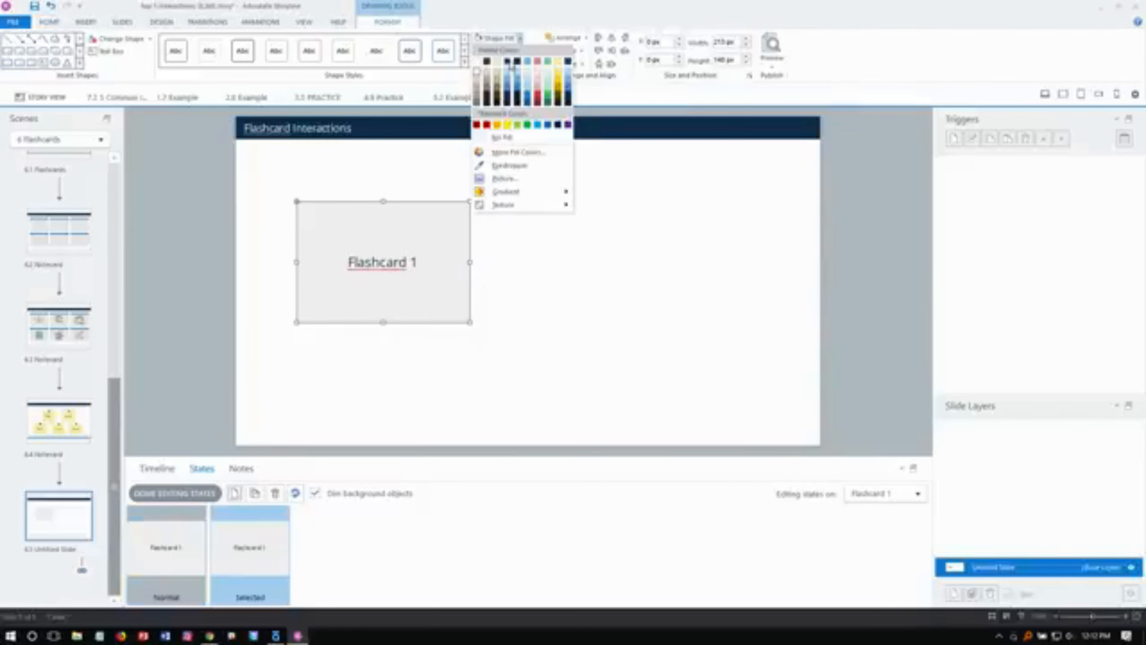
left_click(509, 62)
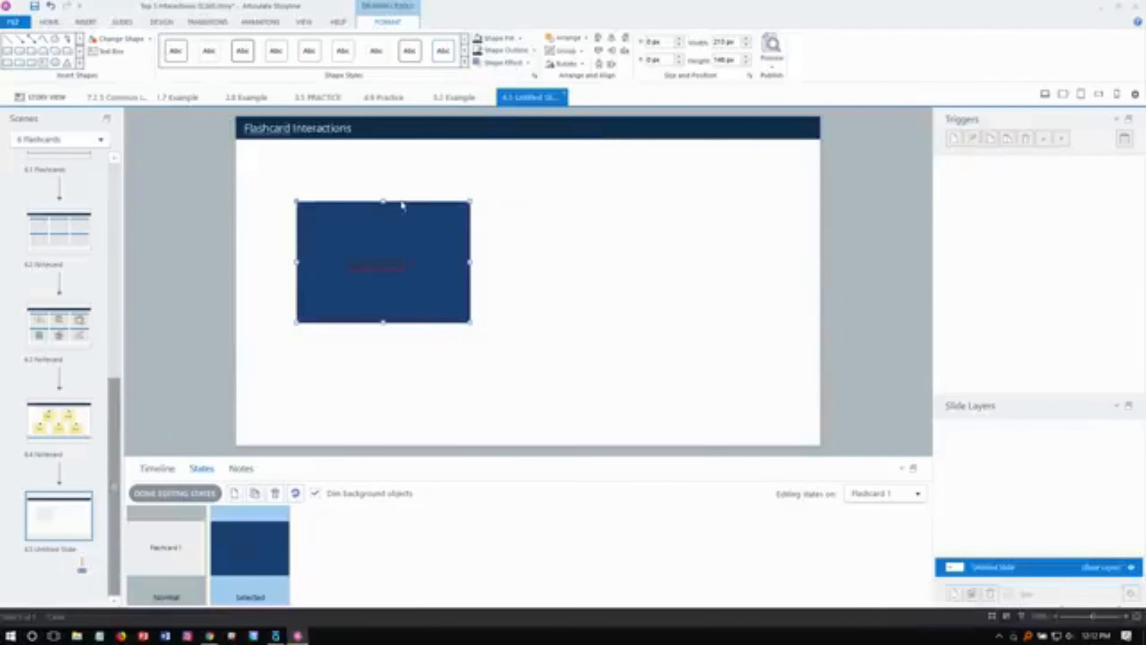
left_click(49, 22)
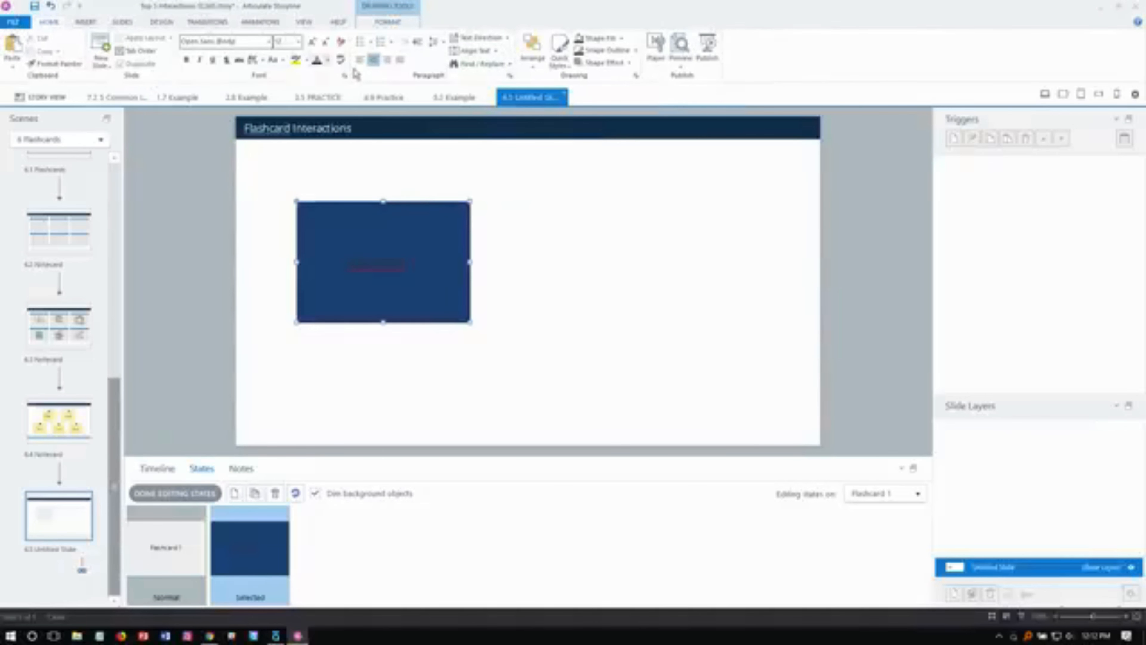
left_click(328, 60)
left_click(319, 84)
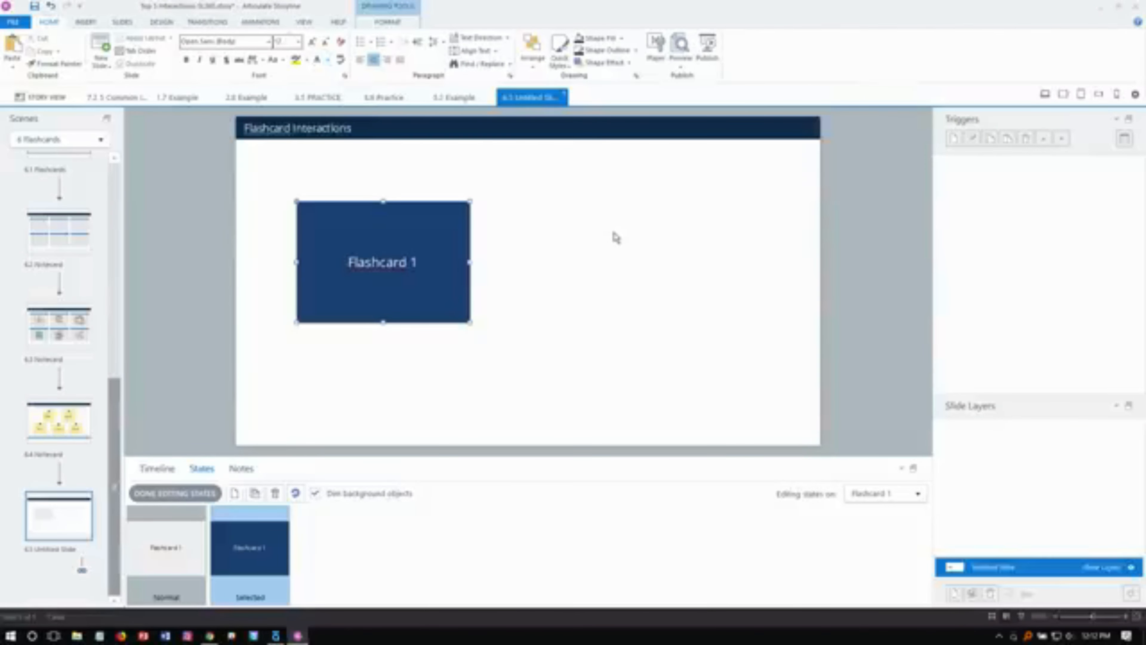
left_click(178, 492)
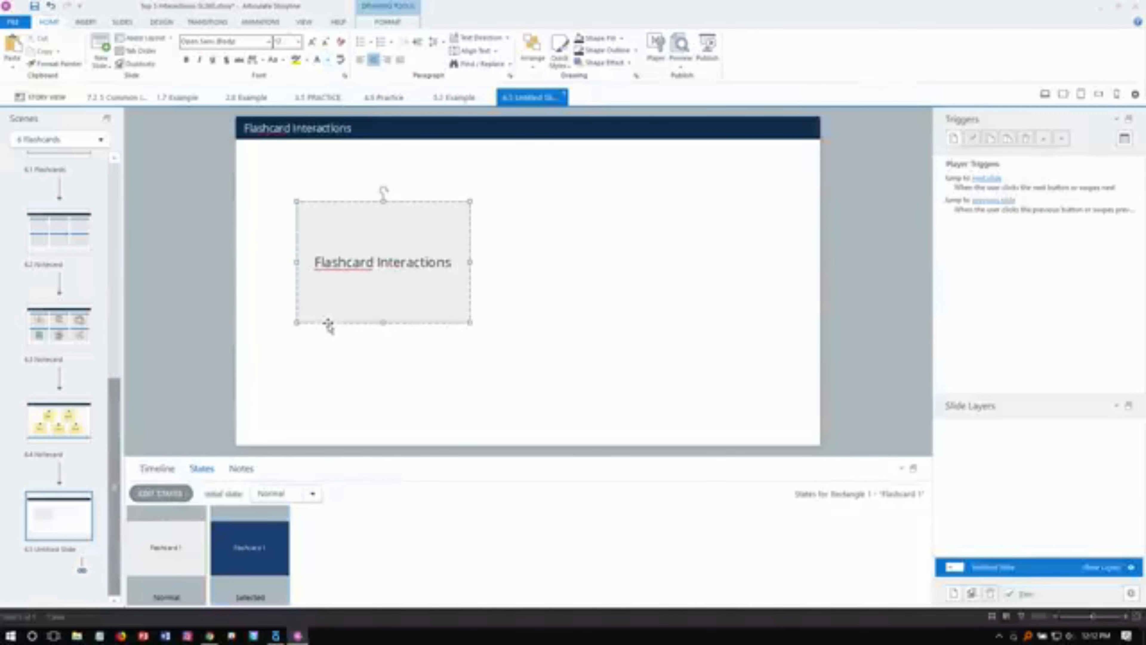
Step: Duplicate the flashcard into two rows of three and center the grid below the slide title
left_click(335, 353)
left_click(333, 324)
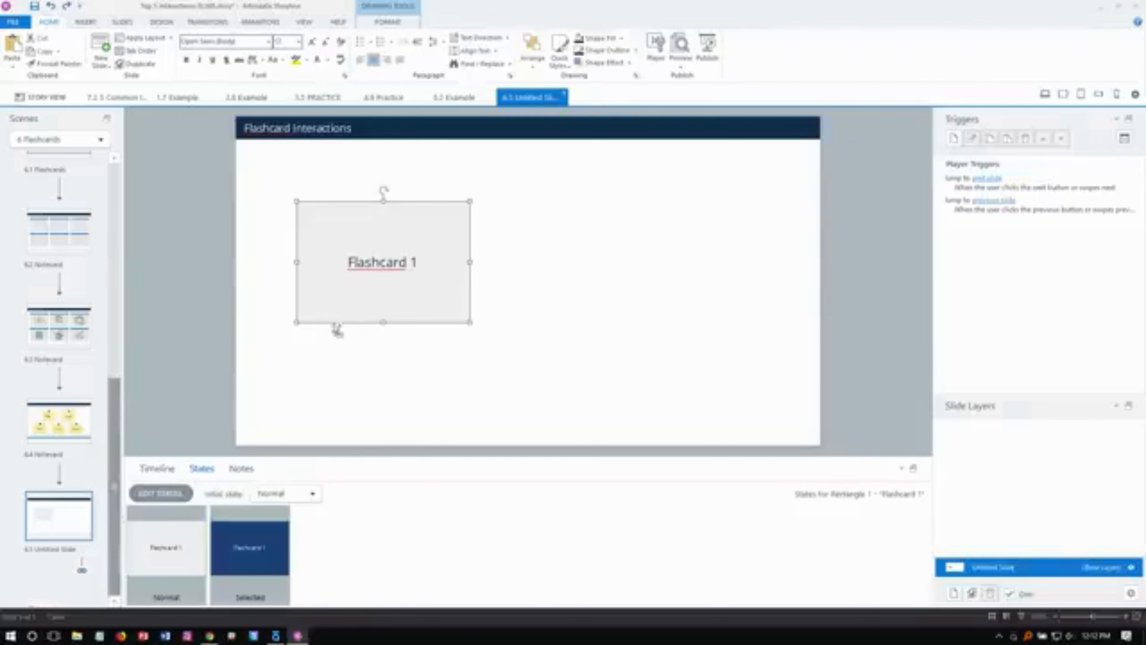
mouse_move(329, 324)
left_mouse_down()
mouse_move(548, 325)
mouse_move(514, 323)
left_mouse_up()
left_click_drag(337, 329, 703, 322)
left_click_drag(896, 368, 245, 181)
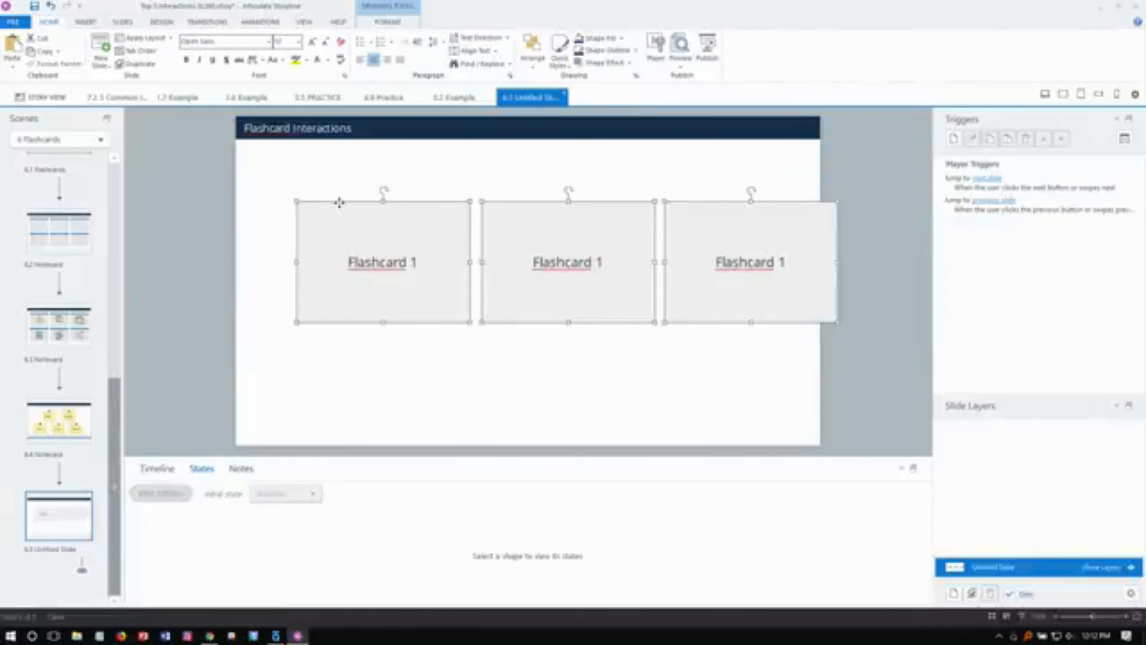
left_click_drag(338, 200, 294, 303)
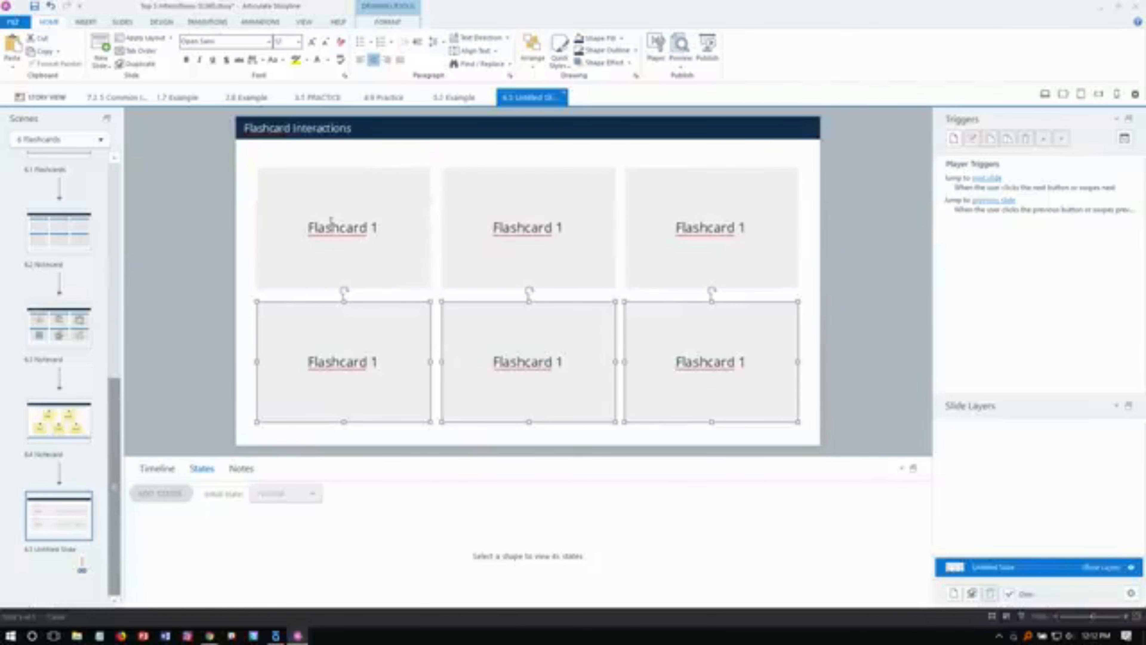
Step: Preview this slide, select each of the six flashcards to test their Selected states, and close the preview
left_click(680, 61)
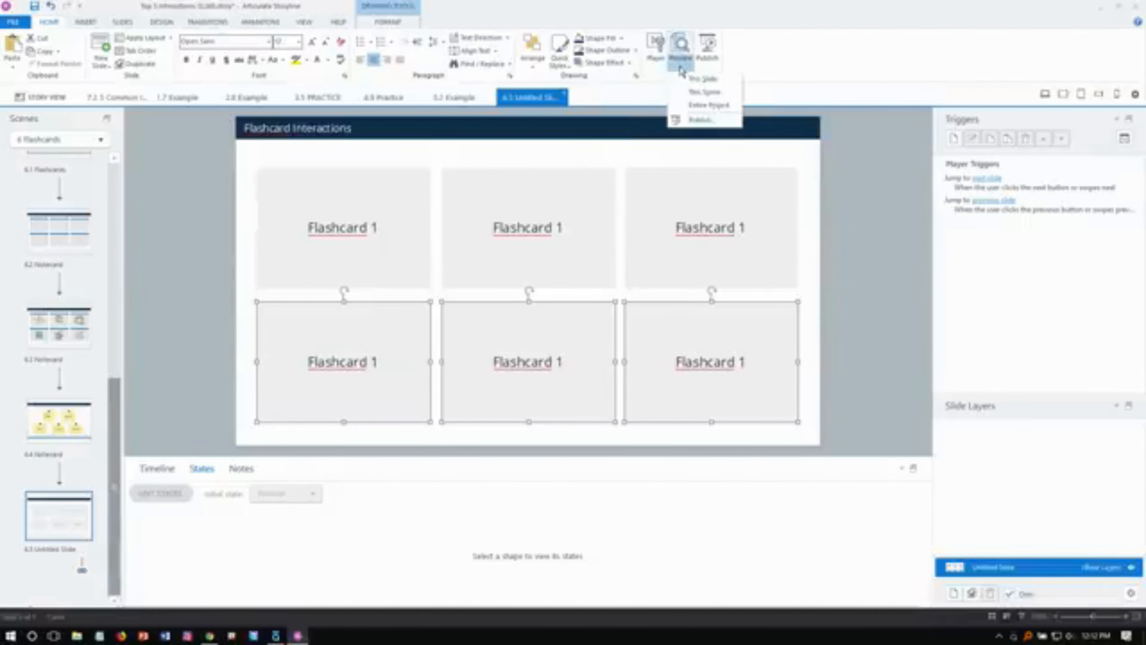
left_click(696, 79)
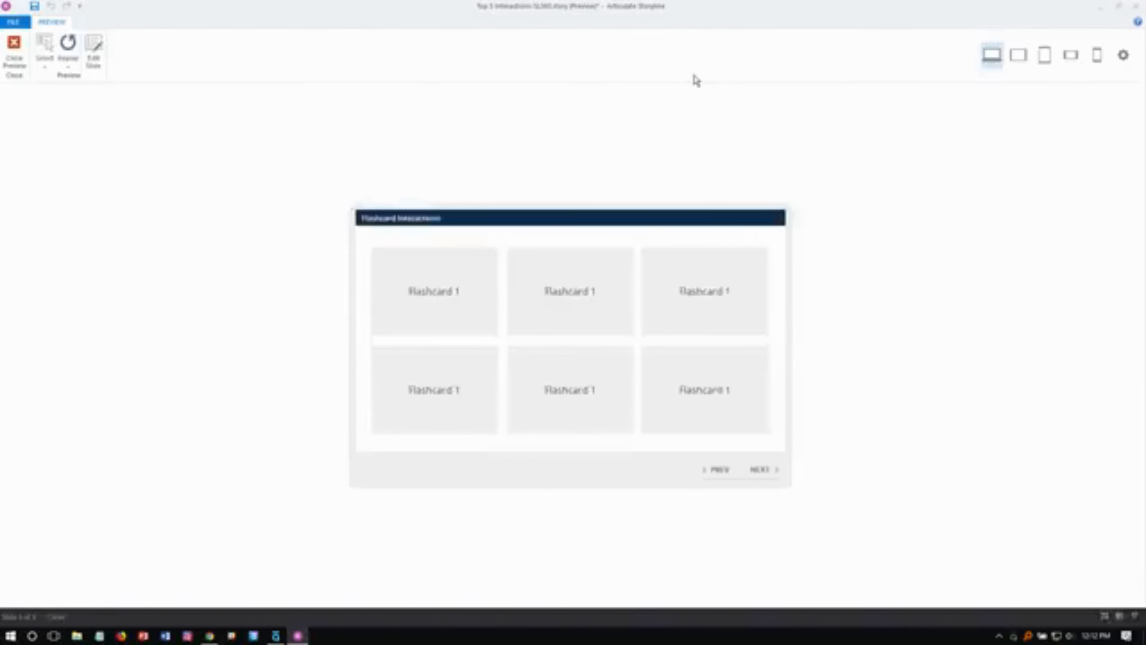
left_click(683, 317)
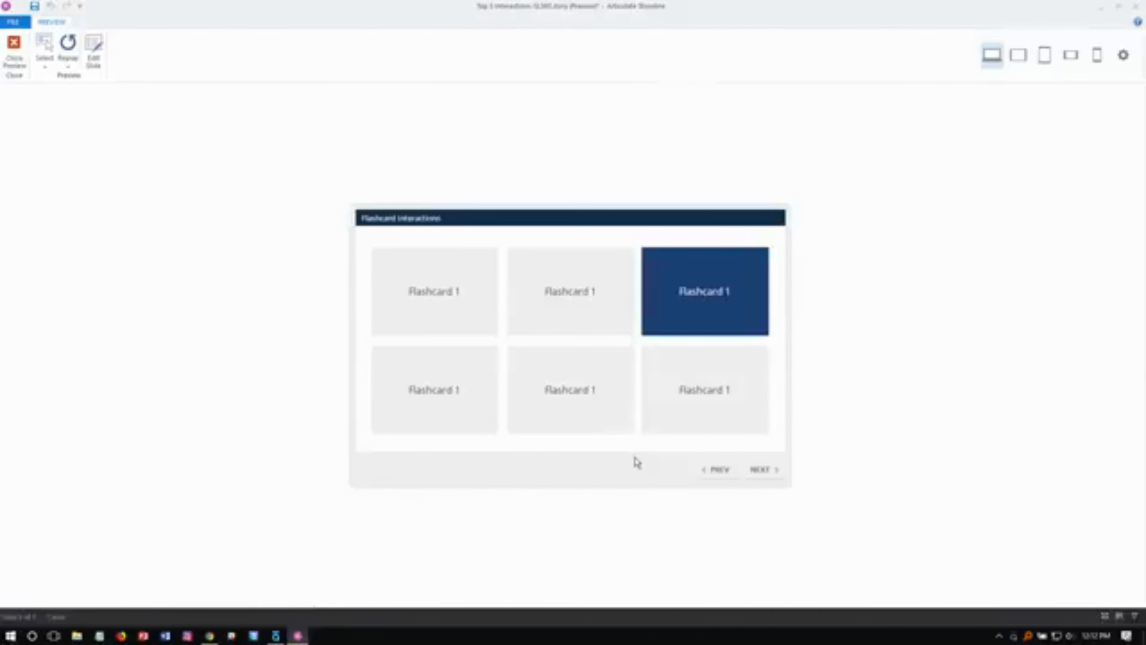
left_click(601, 305)
left_click(469, 312)
left_click(437, 422)
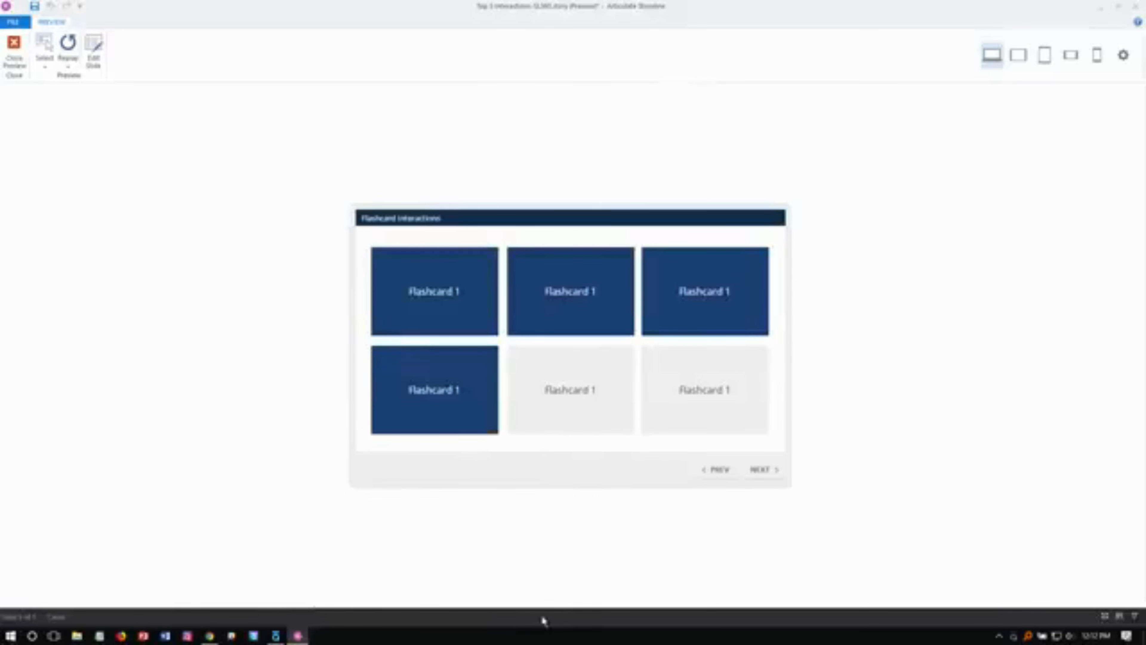
left_click(559, 404)
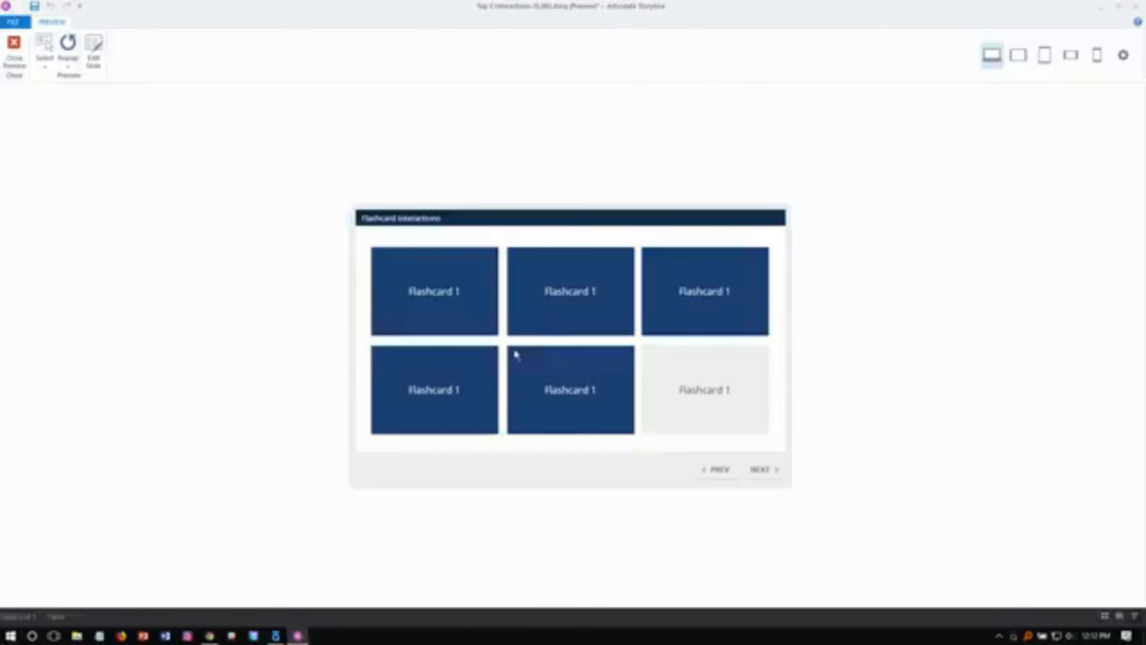
left_click(675, 408)
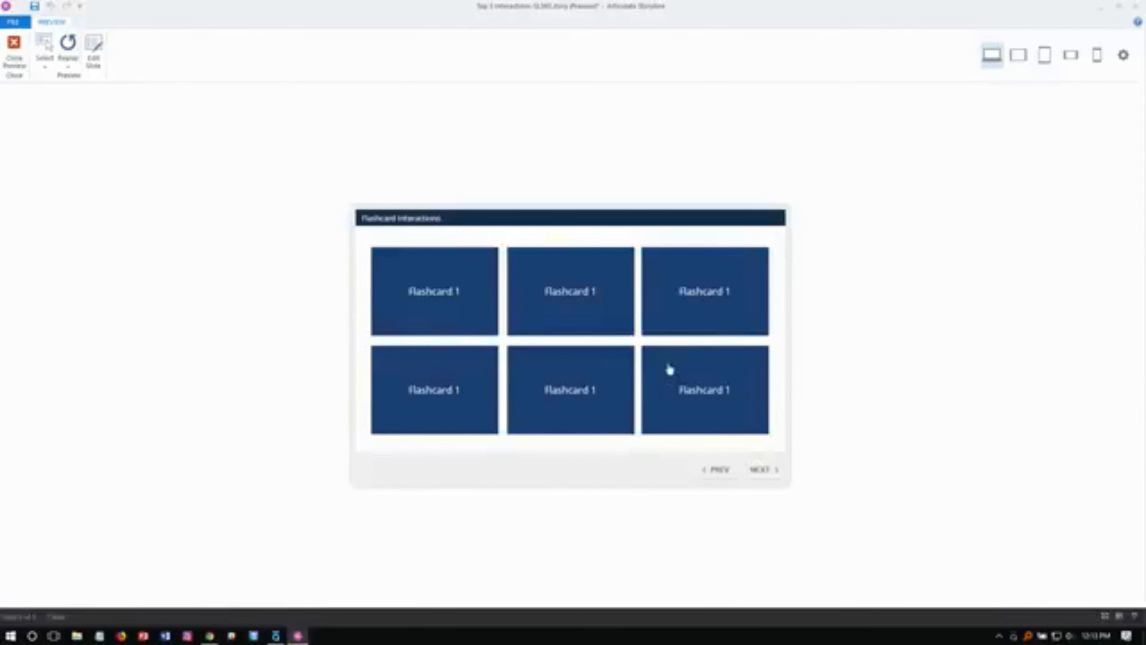
left_click(14, 47)
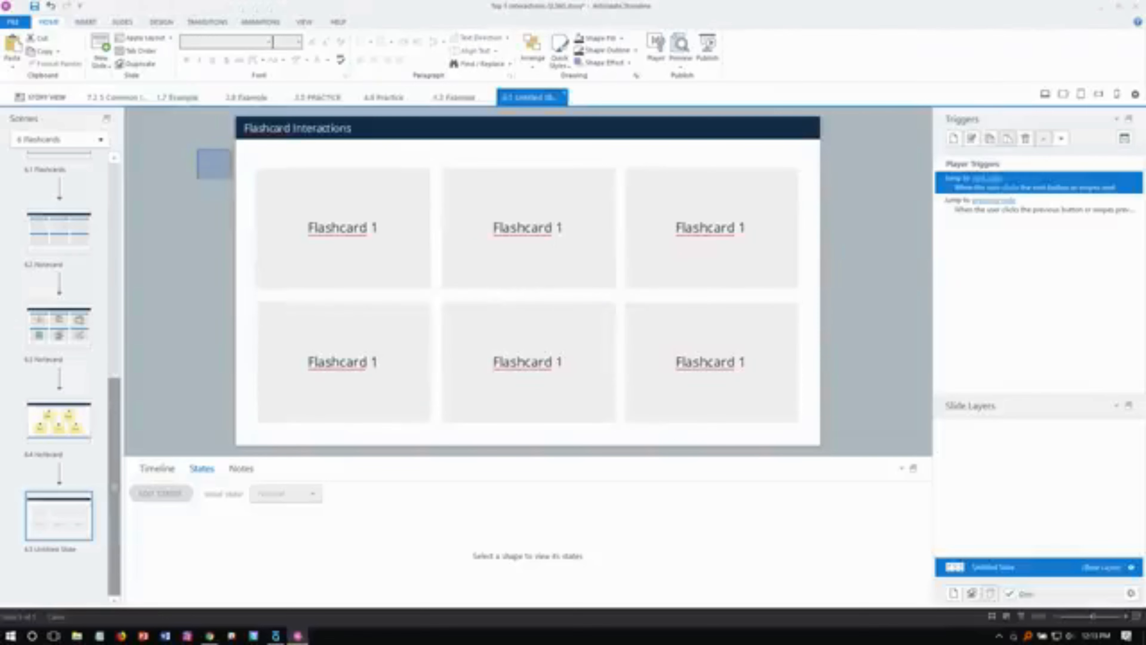
Step: Assign all six flashcards to Button Set 1
left_click_drag(230, 178, 810, 442)
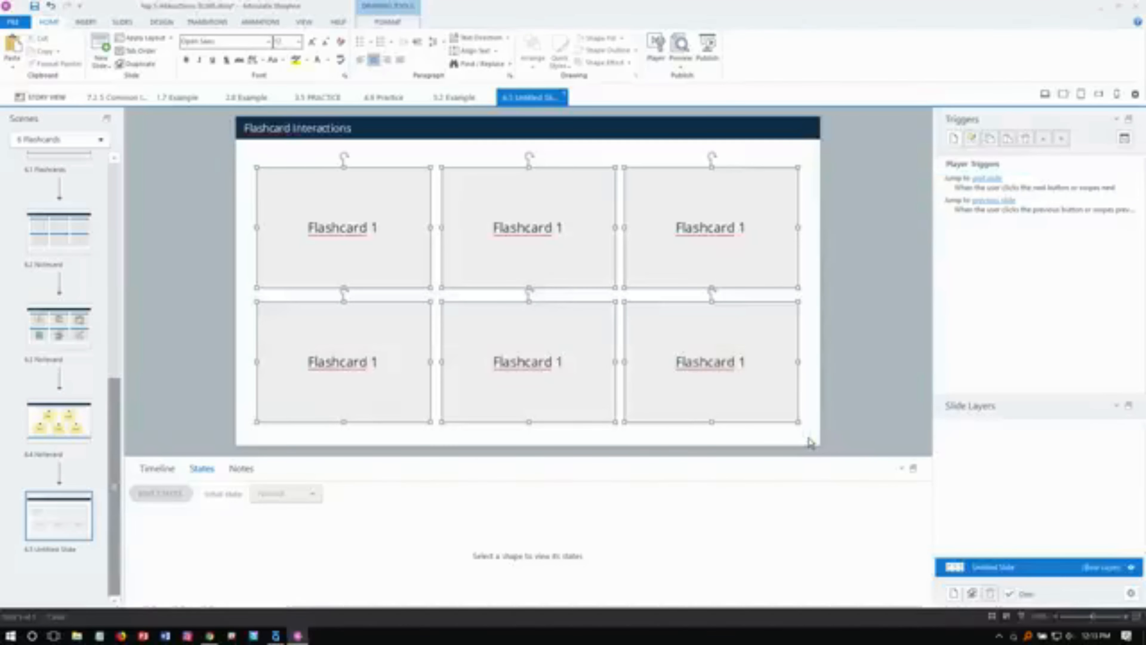
right_click(553, 170)
mouse_move(580, 232)
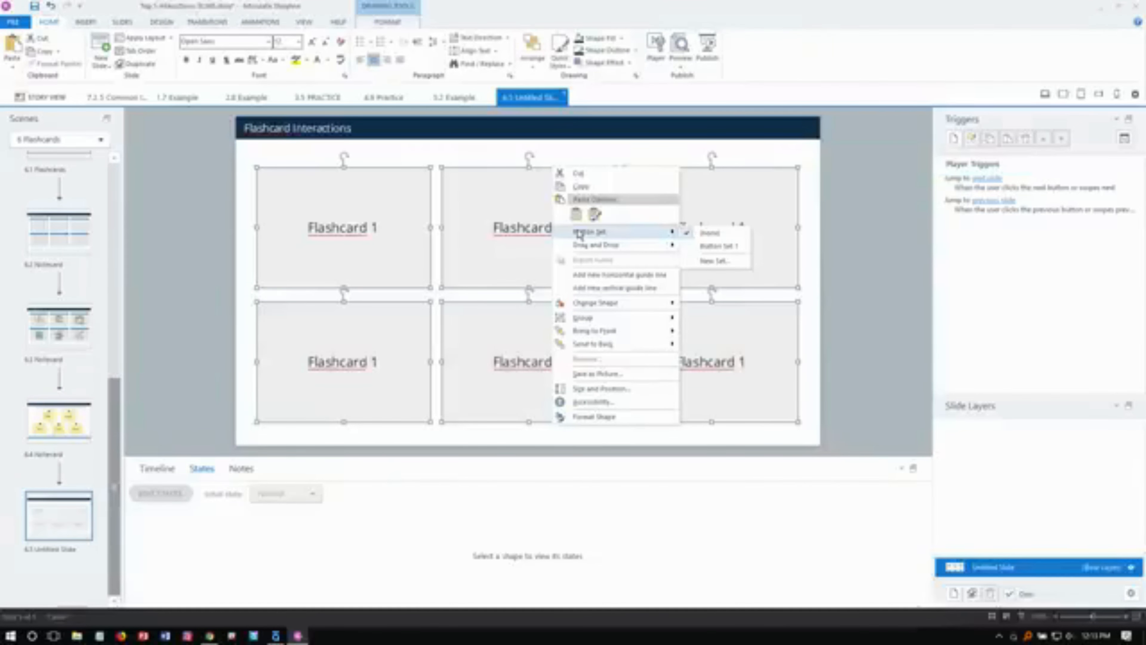
left_click(728, 246)
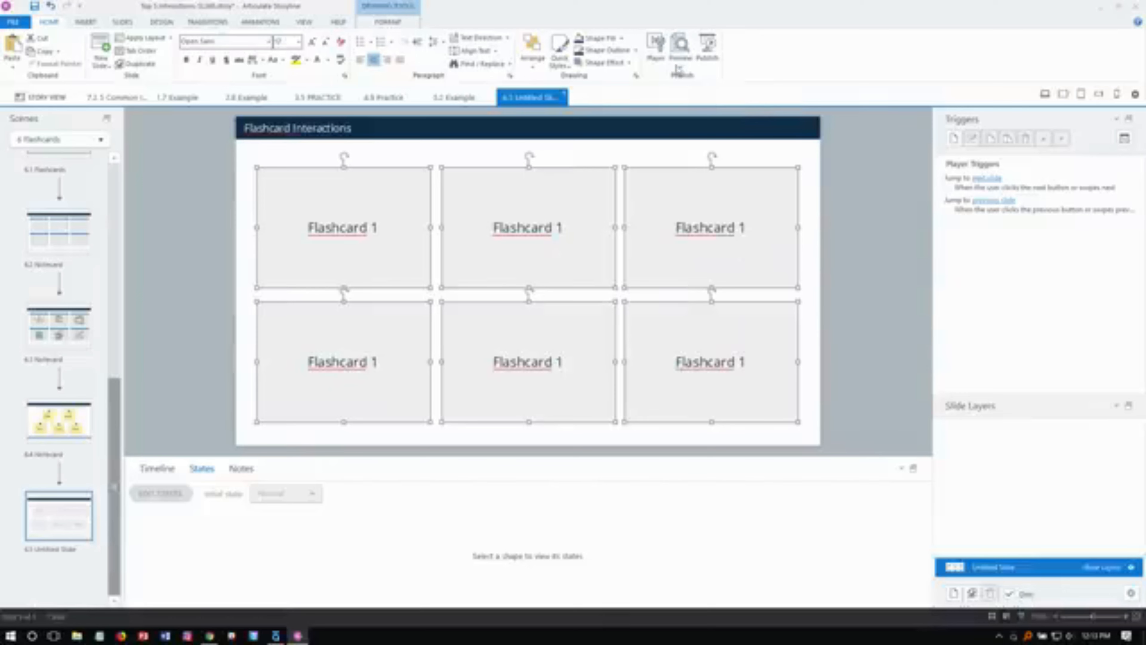
Step: Preview this slide again to test how the flashcards respond as a button set, then return to editing
left_click(682, 67)
left_click(685, 79)
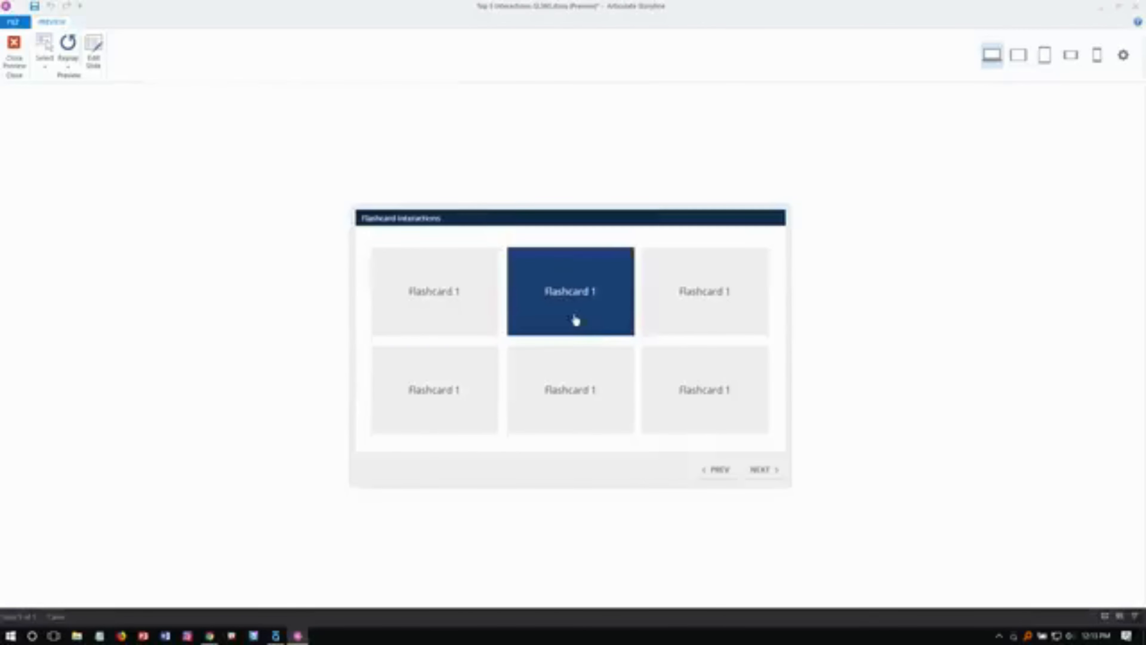
left_click(14, 49)
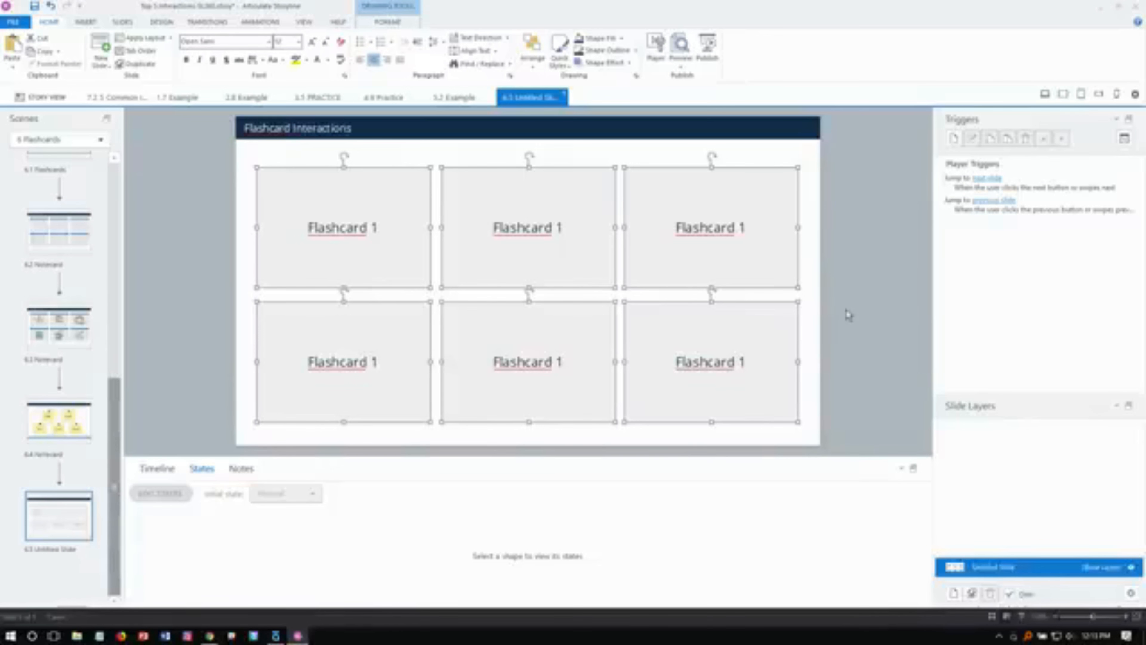
Step: Select the first flashcard in the lower row
left_click(308, 362)
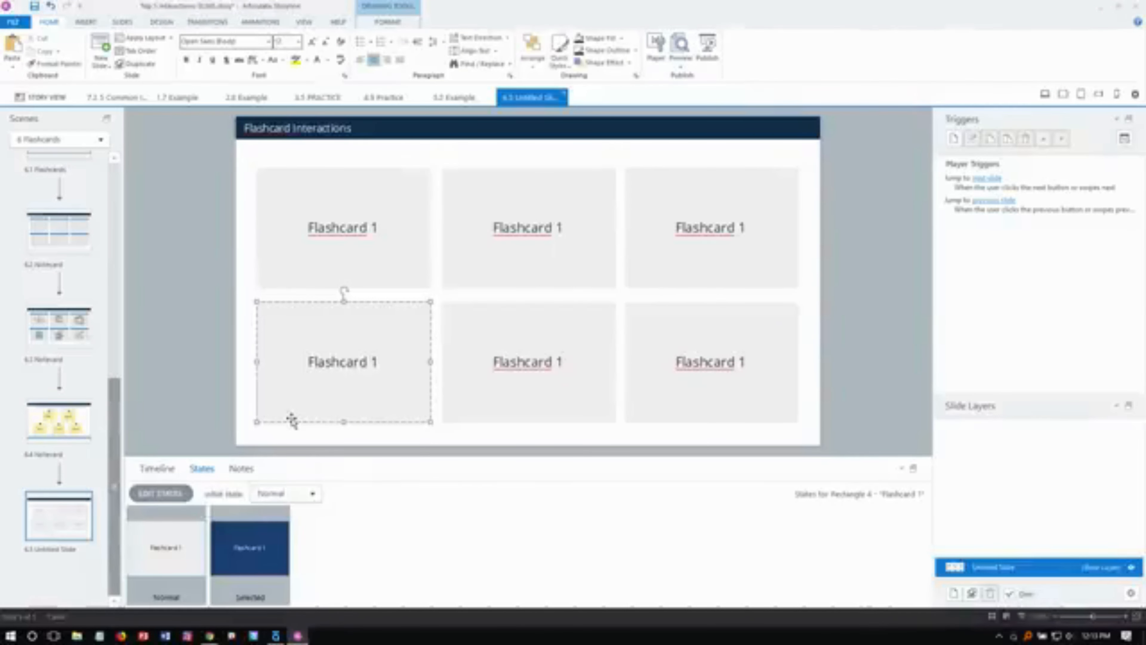